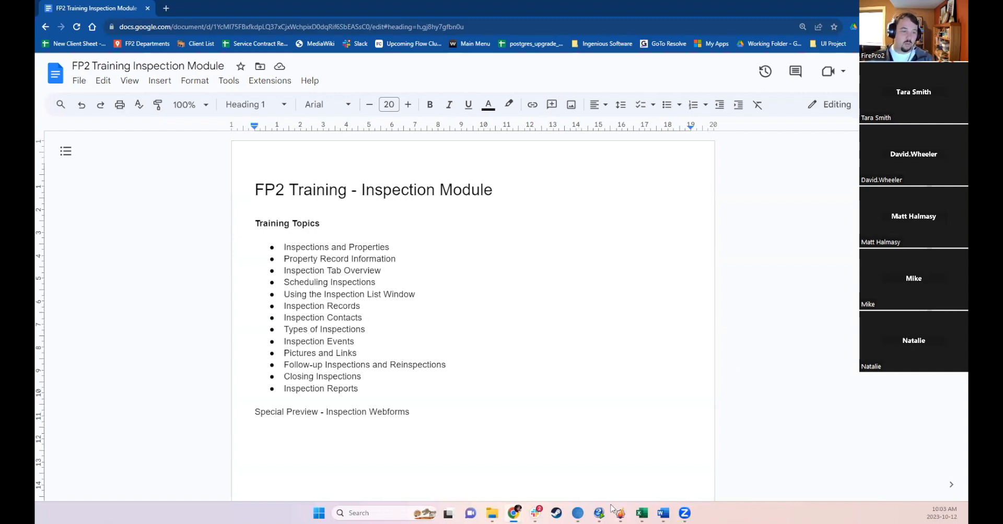
# - Switch to FP2 and open the property record for 25-105 Beju Industrial Drive from the Properties list
pyautogui.moveTo(620, 513)
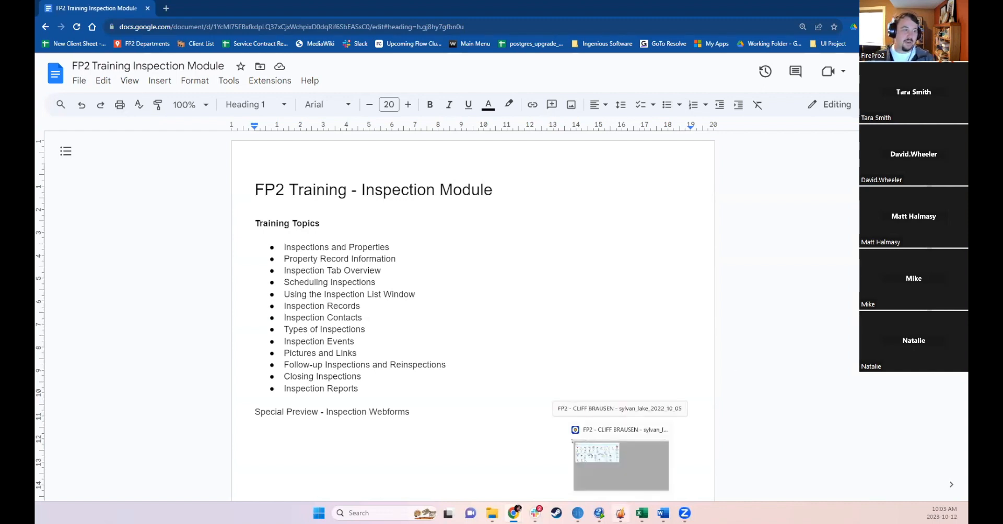
pyautogui.click(621, 449)
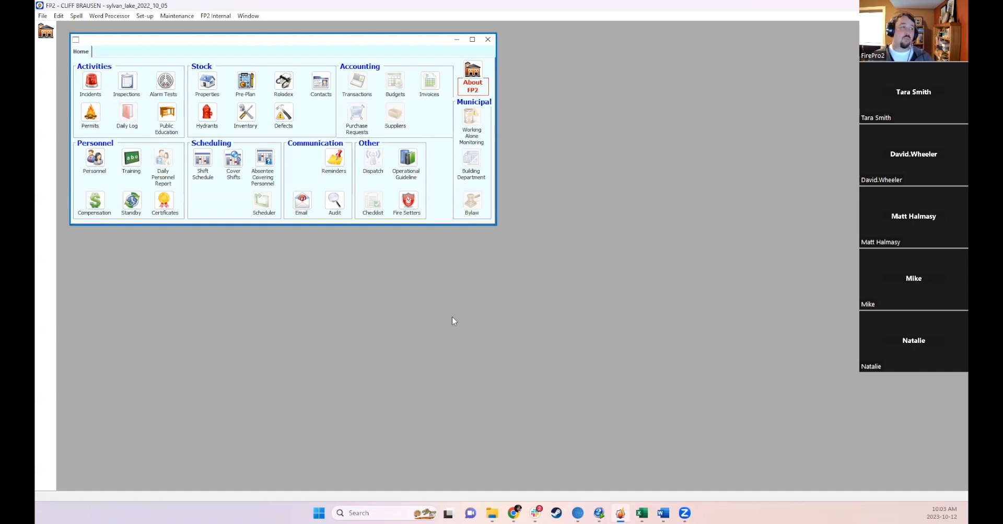
pyautogui.click(212, 83)
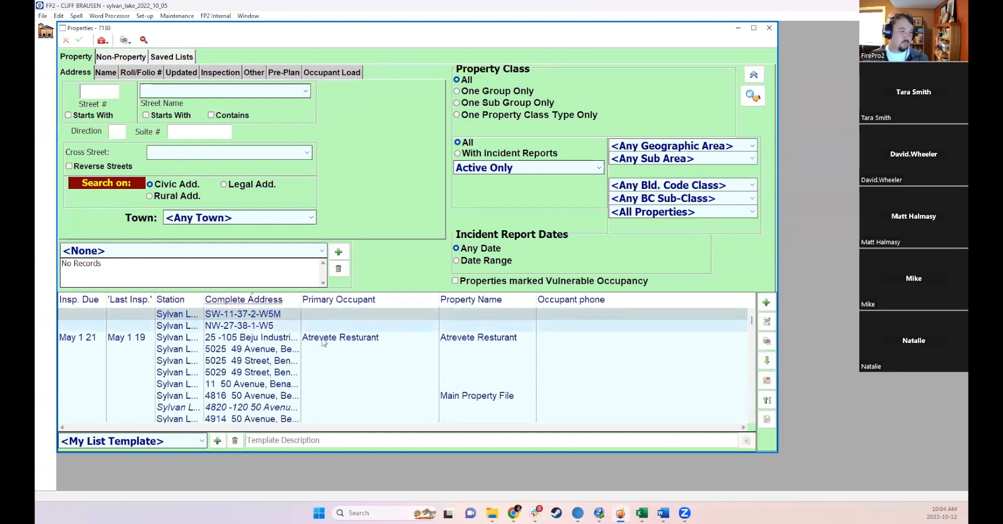
pyautogui.click(322, 338)
pyautogui.doubleClick(322, 339)
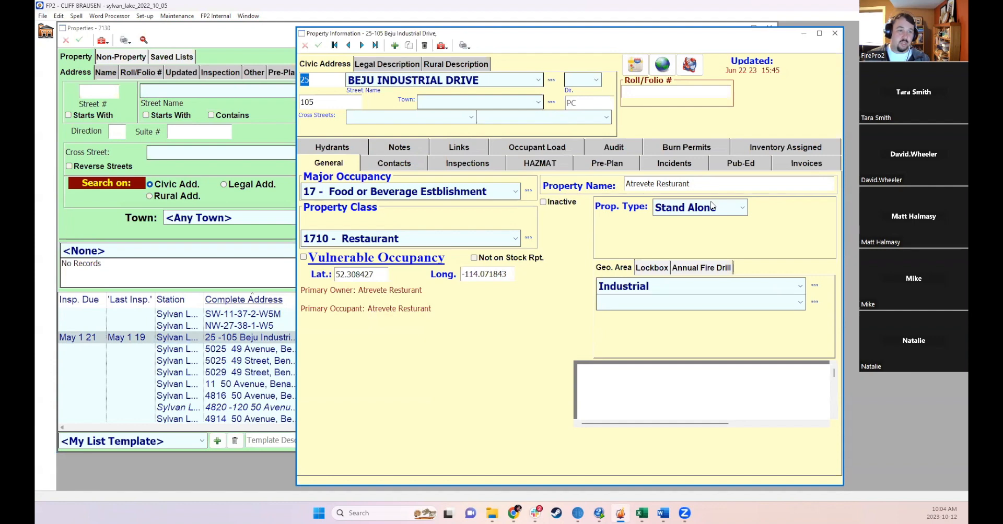
# - Browse the property's Lockbox, Annual Fire Drill, Inspections and General tabs
pyautogui.click(655, 268)
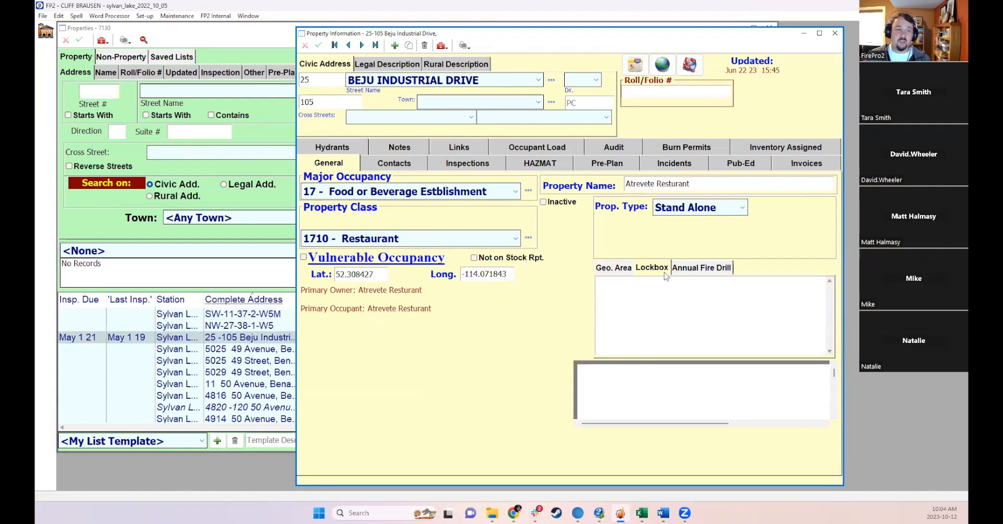
pyautogui.click(688, 270)
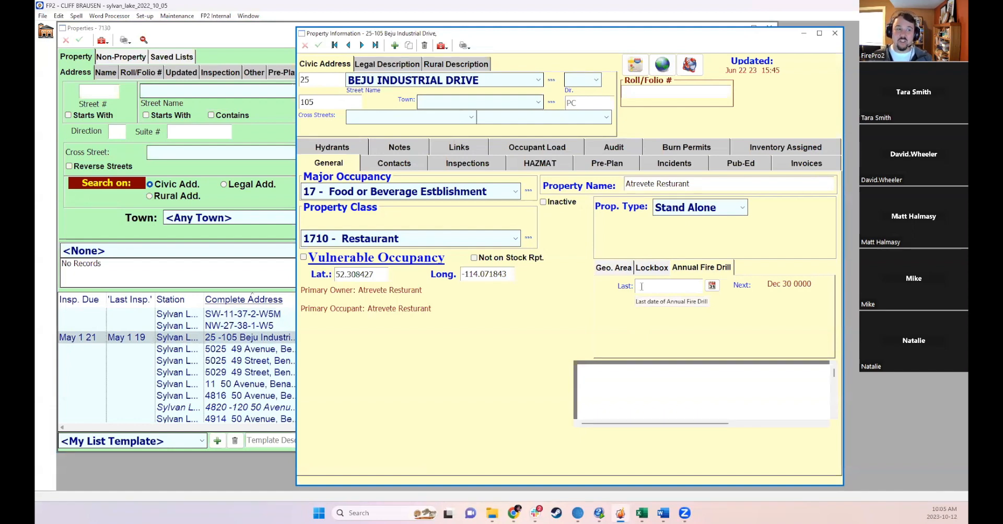
pyautogui.click(453, 169)
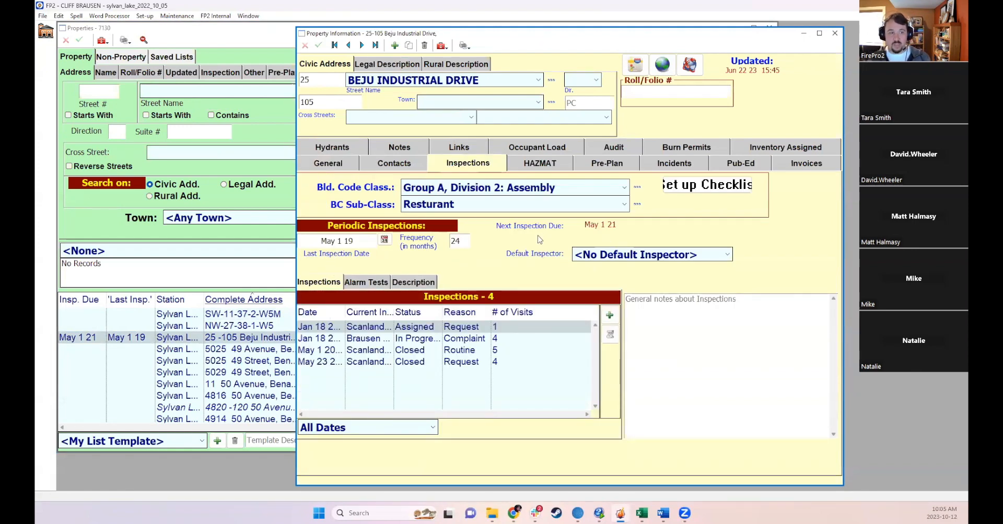
pyautogui.click(324, 164)
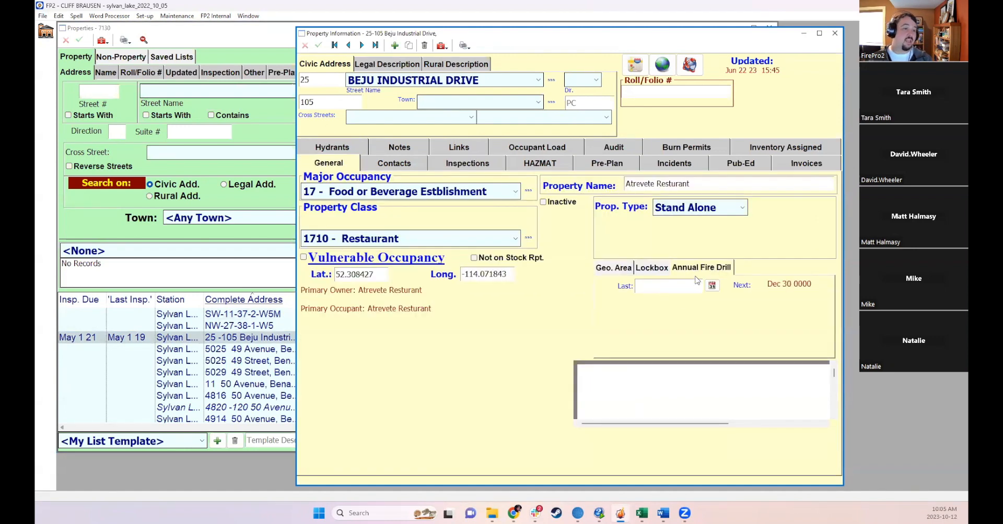
# - Review the property custom field titles in Custom Settings and close the dialog
pyautogui.click(144, 16)
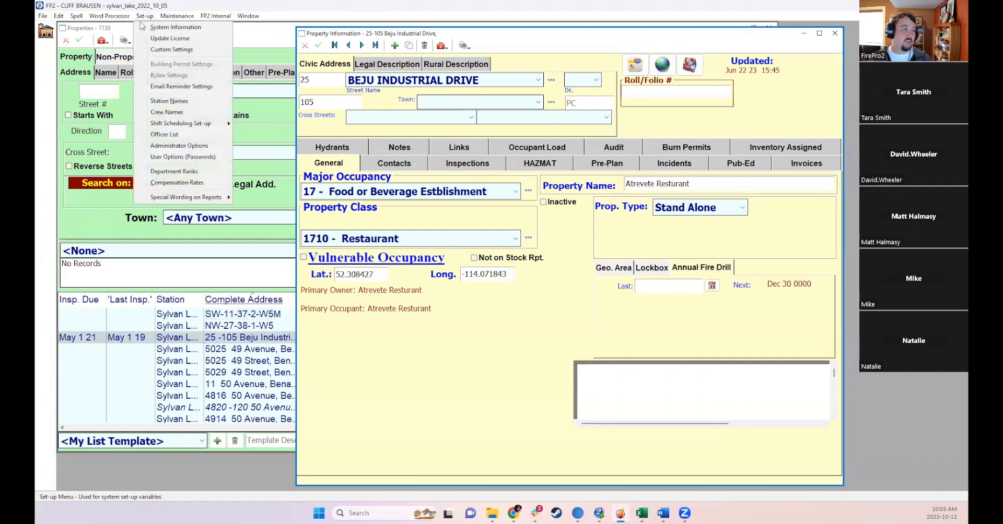
pyautogui.click(165, 49)
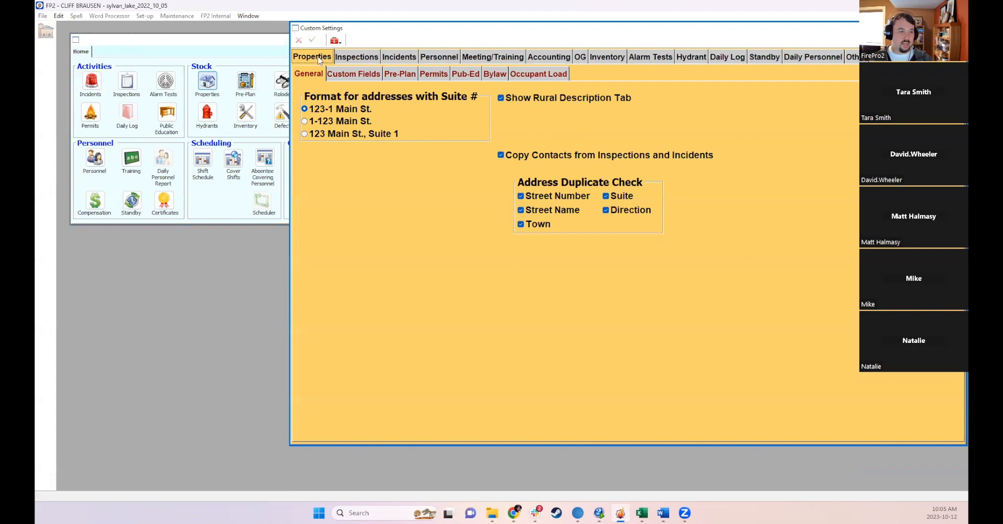
pyautogui.click(353, 76)
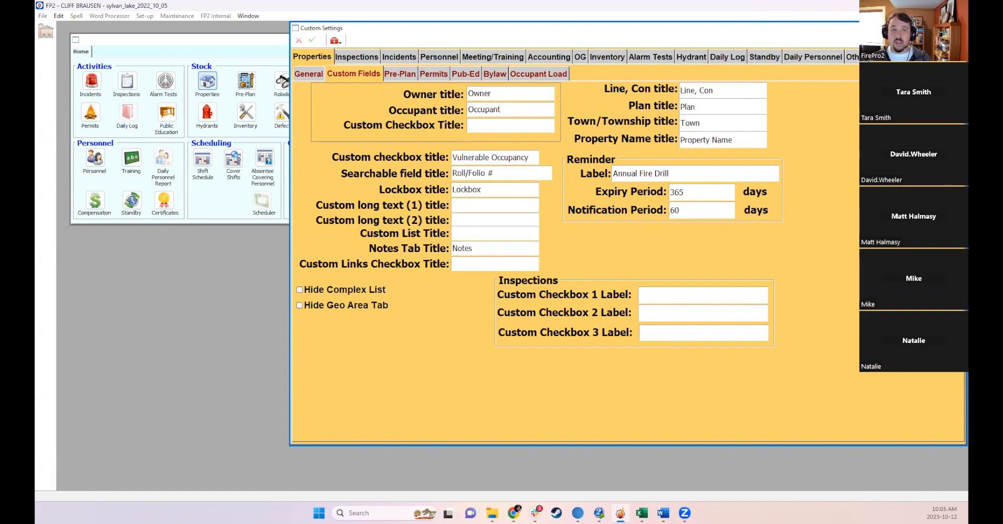
pyautogui.click(957, 28)
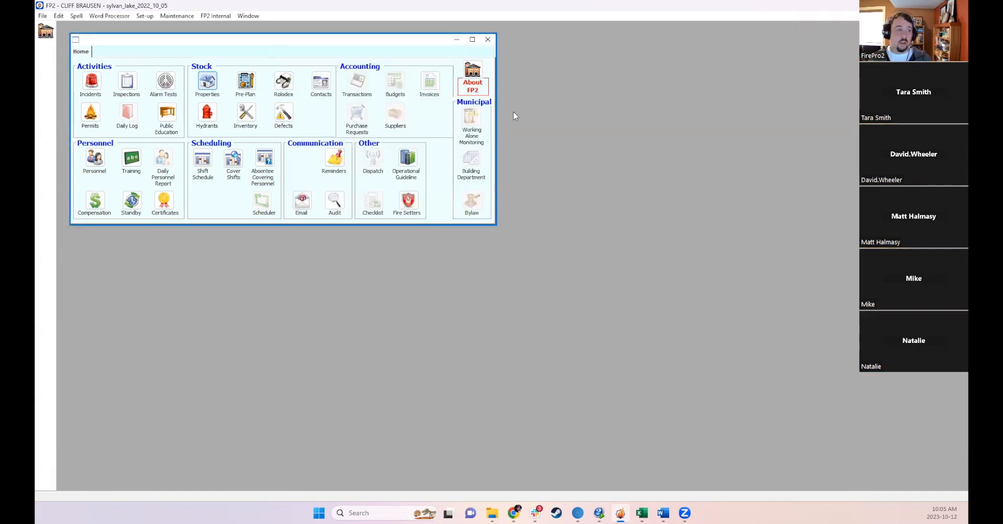
# - Open the reminder list, filter it by the Annual Fire Drill reminder type, and close it
pyautogui.click(335, 155)
pyautogui.click(94, 154)
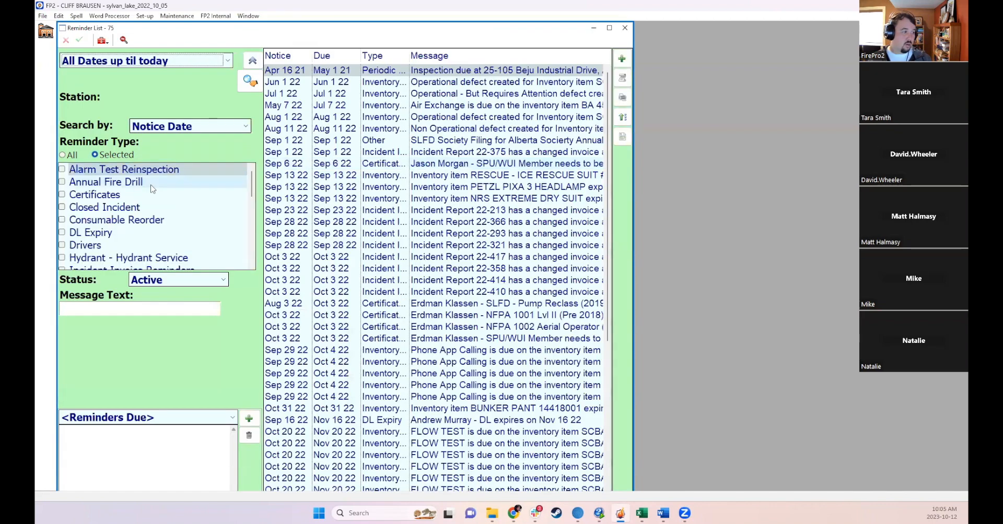
pyautogui.scroll(-1, 154, 214)
pyautogui.scroll(1, 130, 209)
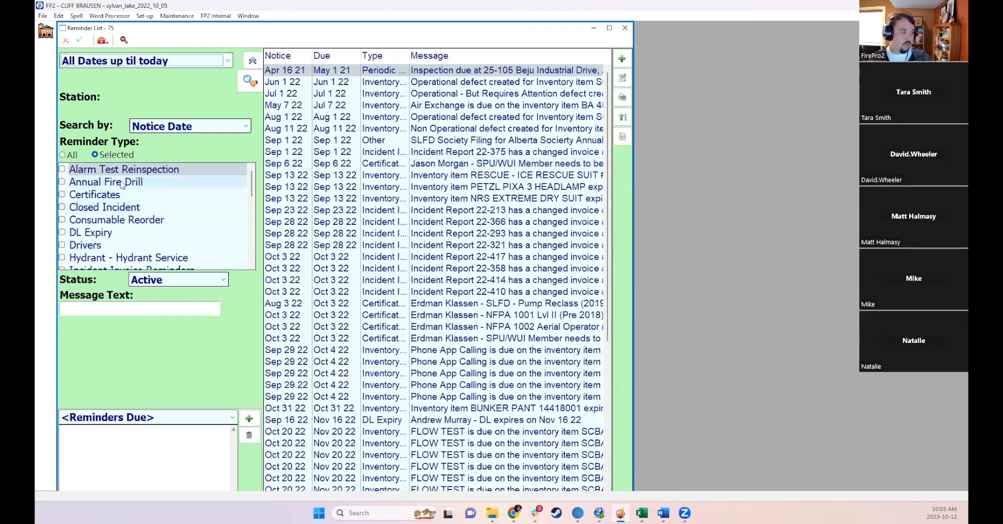
pyautogui.click(62, 182)
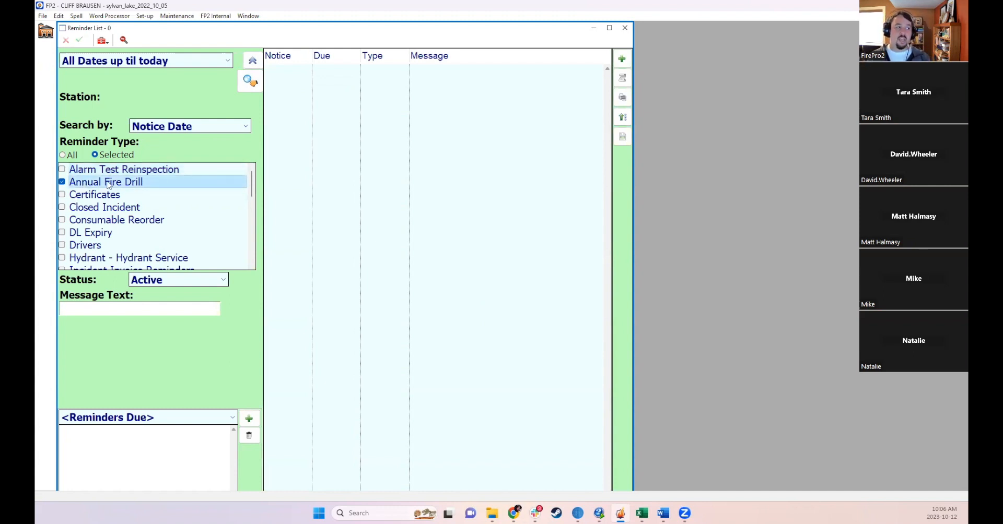
pyautogui.click(74, 183)
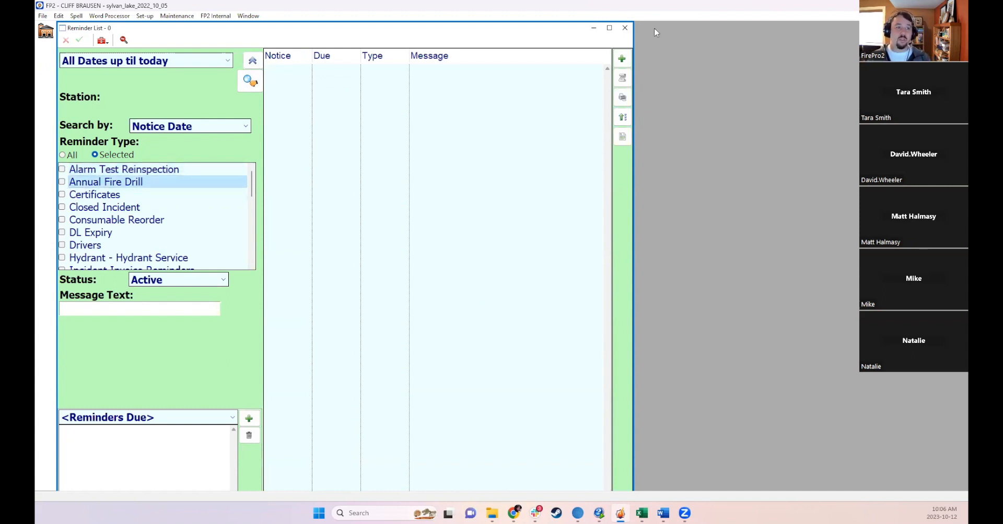
pyautogui.click(625, 28)
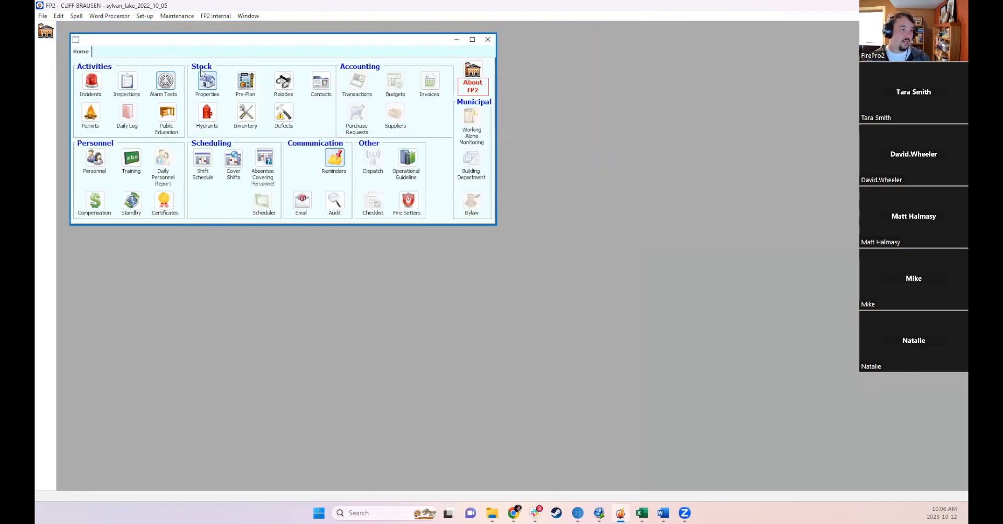
# - Reopen the 25-105 Beju Industrial Drive property and show its Contacts tab
pyautogui.click(201, 82)
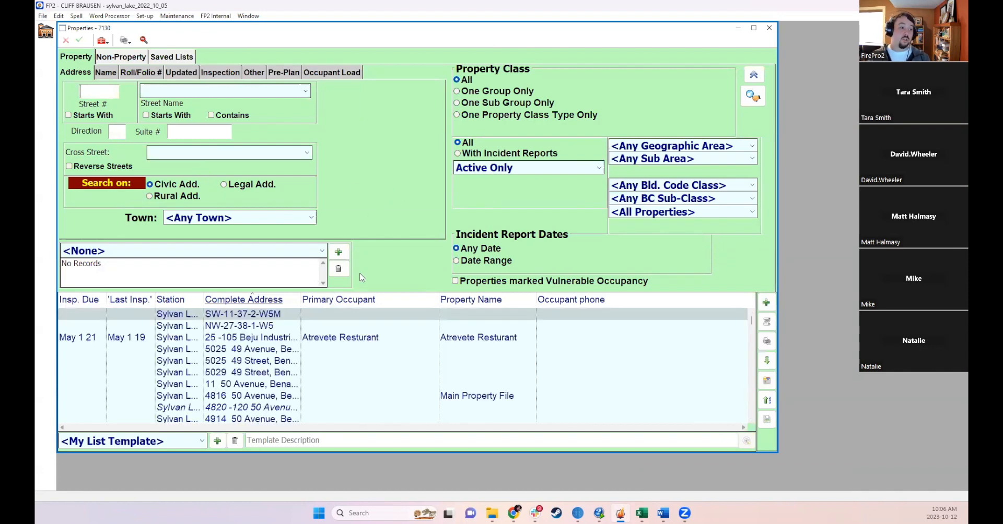
pyautogui.click(407, 337)
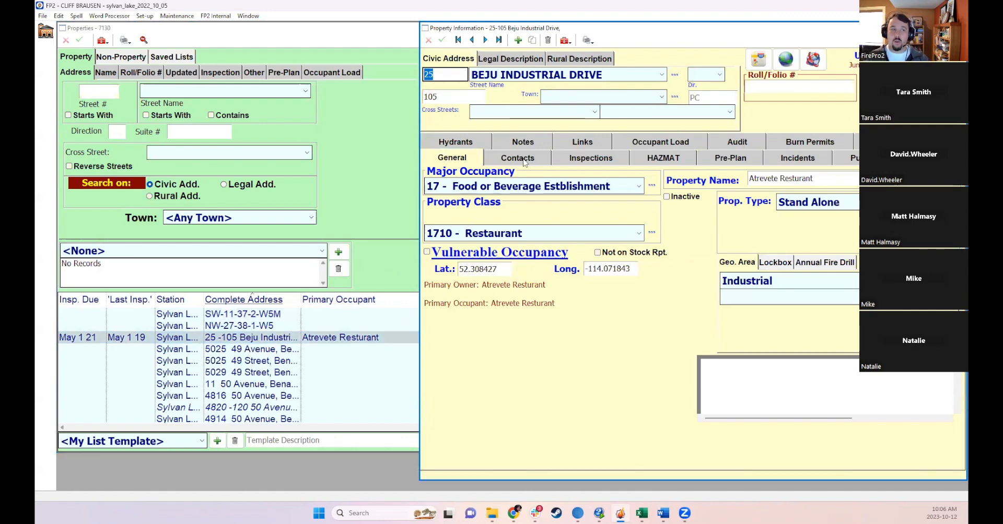
pyautogui.click(525, 161)
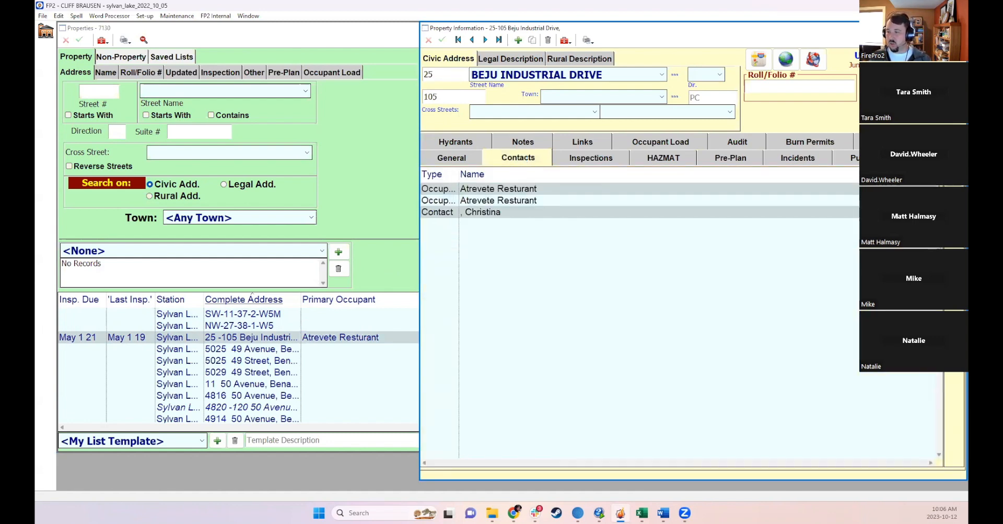
# - Delete the duplicate Atrevete Resturant occupant entry from the property's contacts
pyautogui.click(527, 203)
pyautogui.moveTo(459, 177); pyautogui.dragTo(523, 179)
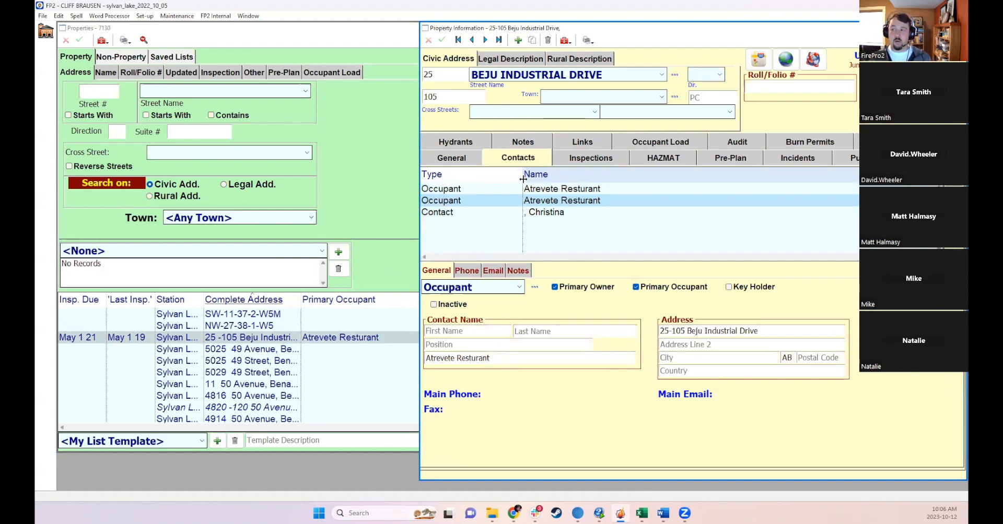
pyautogui.moveTo(556, 192); pyautogui.dragTo(558, 205)
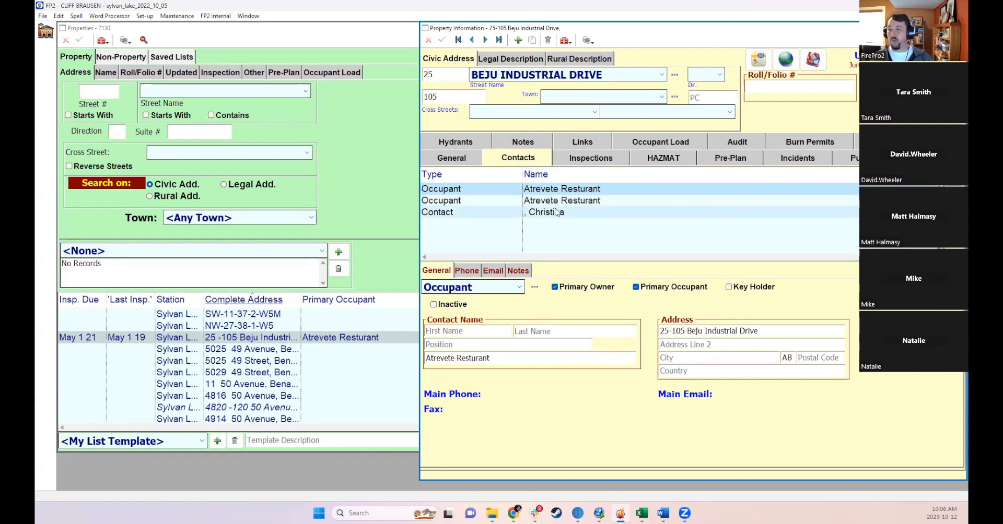
pyautogui.click(521, 203)
pyautogui.click(596, 189)
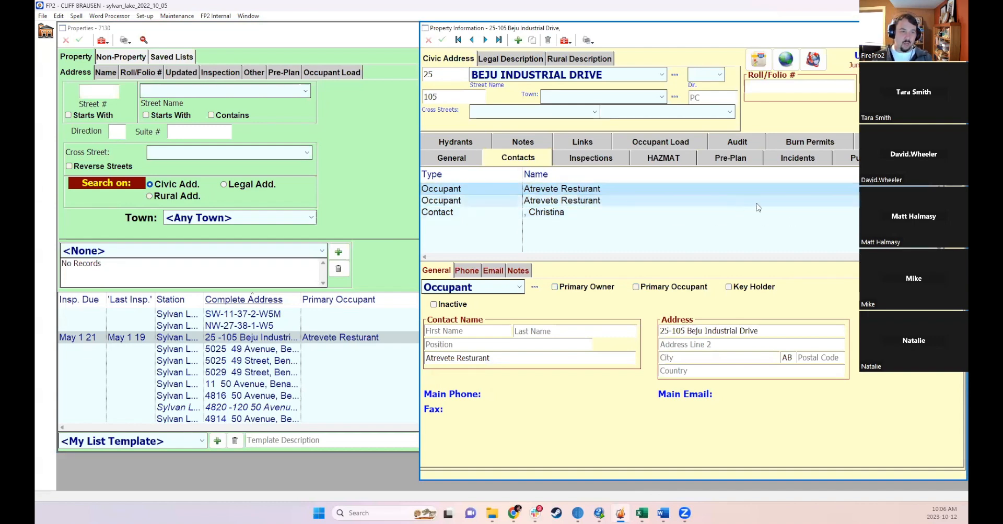
pyautogui.press('Delete')
# - Fill in the last name of the property's contact person
pyautogui.click(510, 342)
pyautogui.click(537, 201)
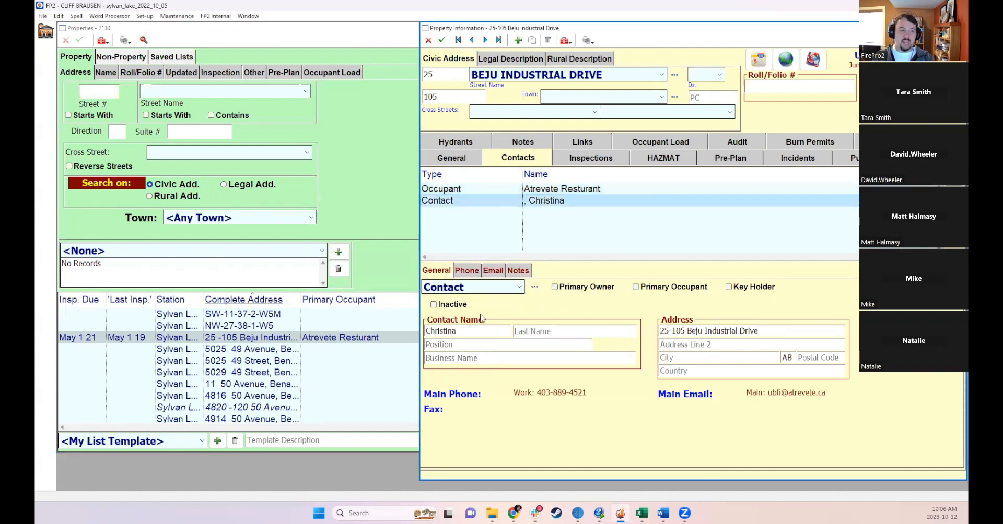
pyautogui.click(532, 330)
pyautogui.write('Smith')
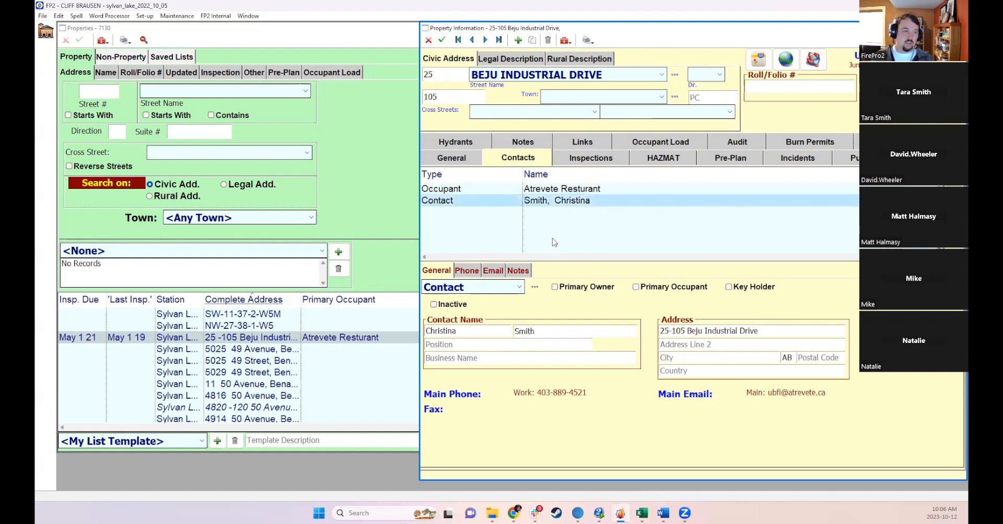
# - Review the occupant and contact entries and save the property record
pyautogui.click(545, 189)
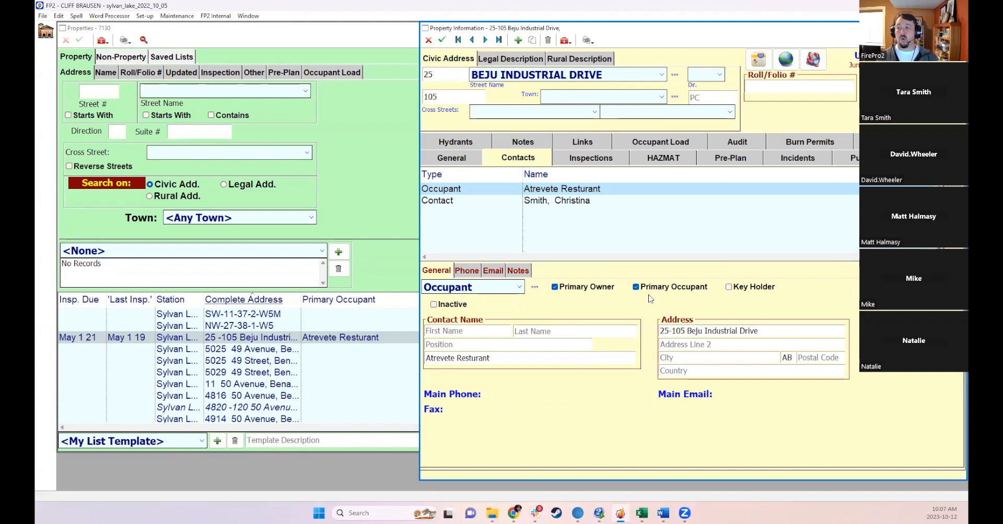
pyautogui.click(577, 201)
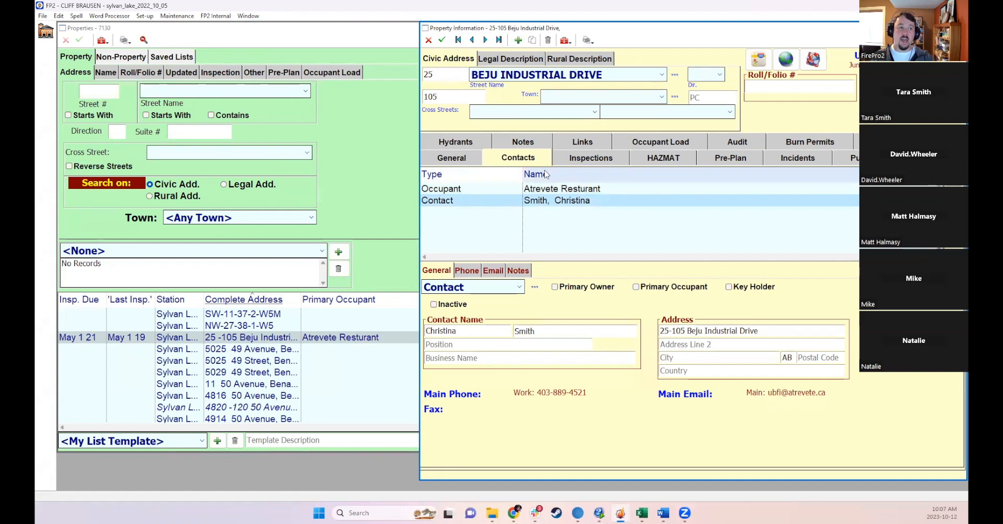
pyautogui.click(441, 40)
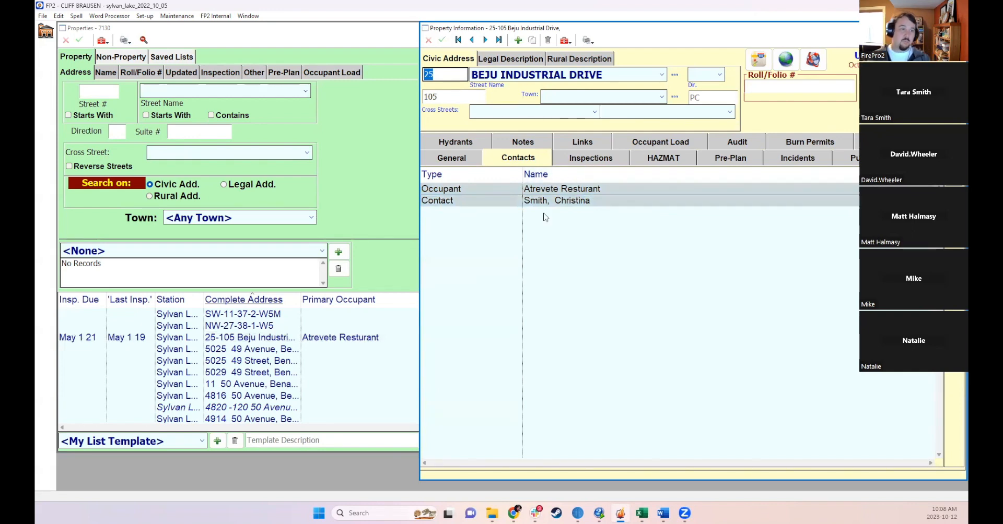
# - Review the occupant entry and the property's Inspections tab
pyautogui.click(537, 189)
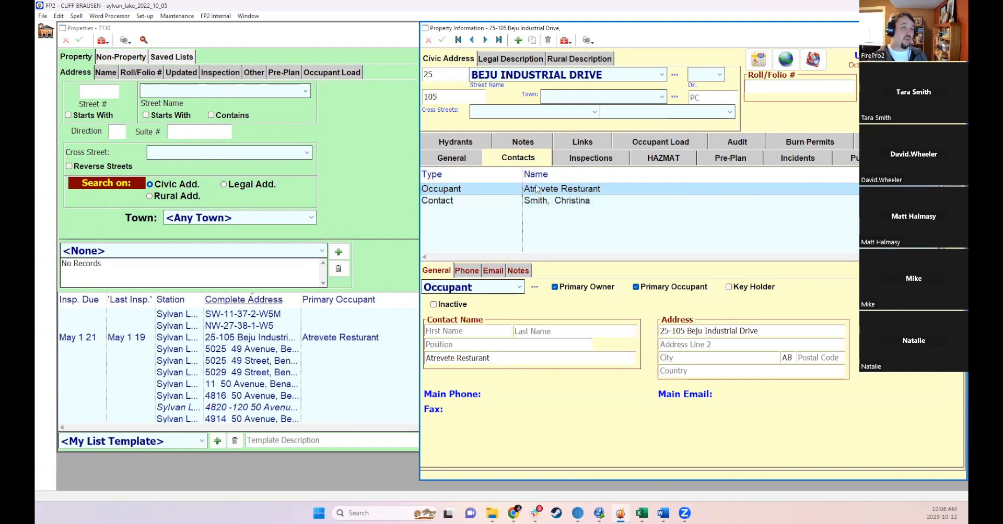
pyautogui.click(569, 159)
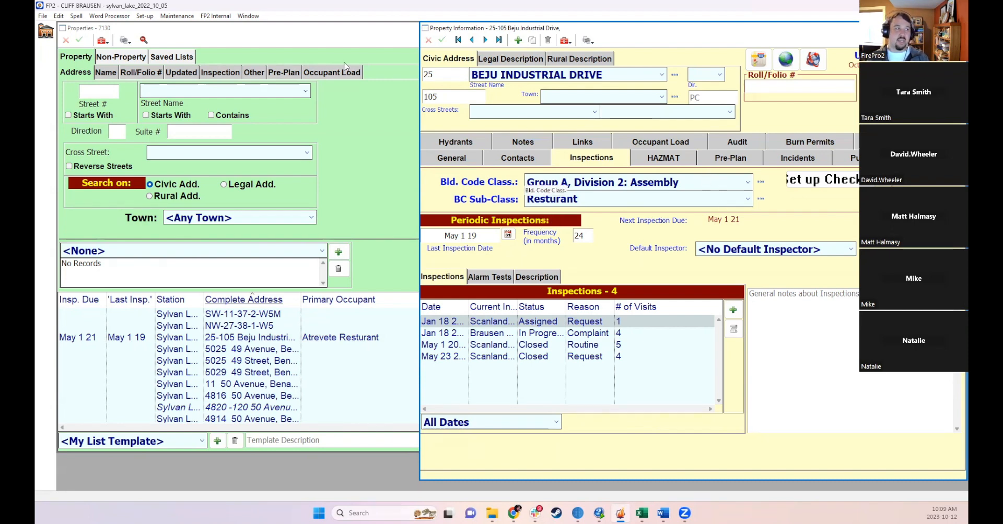
# - Open the inspection Checklist by Category and browse the building code sub-classification options, keeping Any Sub Category
pyautogui.click(177, 16)
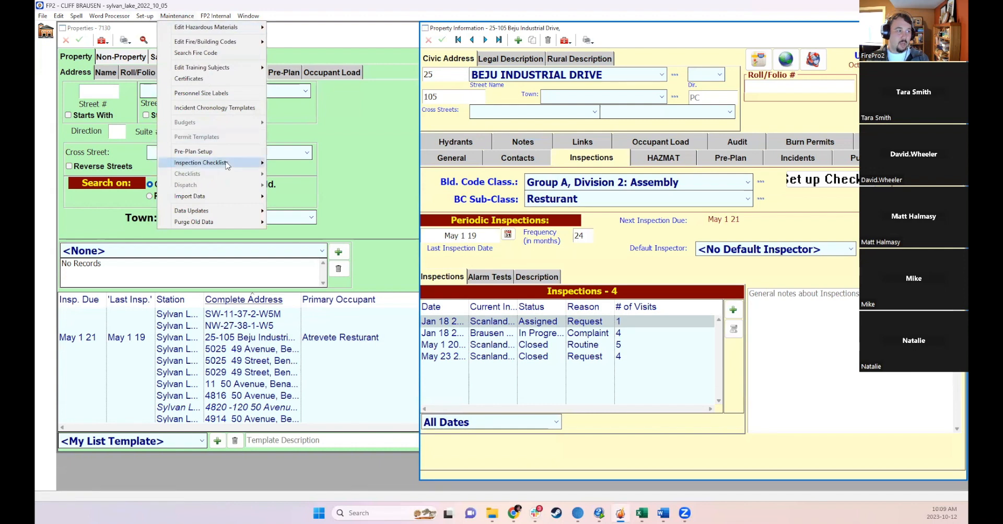
pyautogui.moveTo(227, 165)
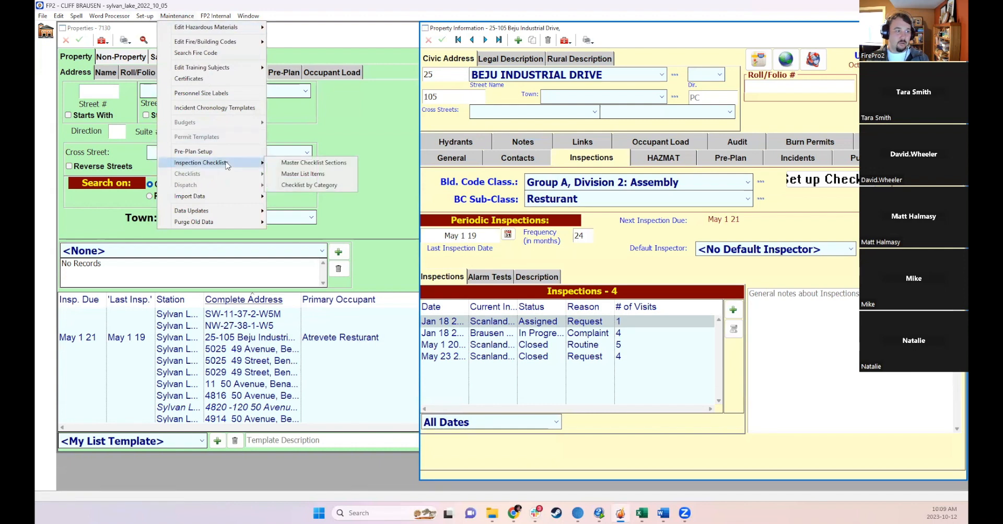
pyautogui.click(303, 186)
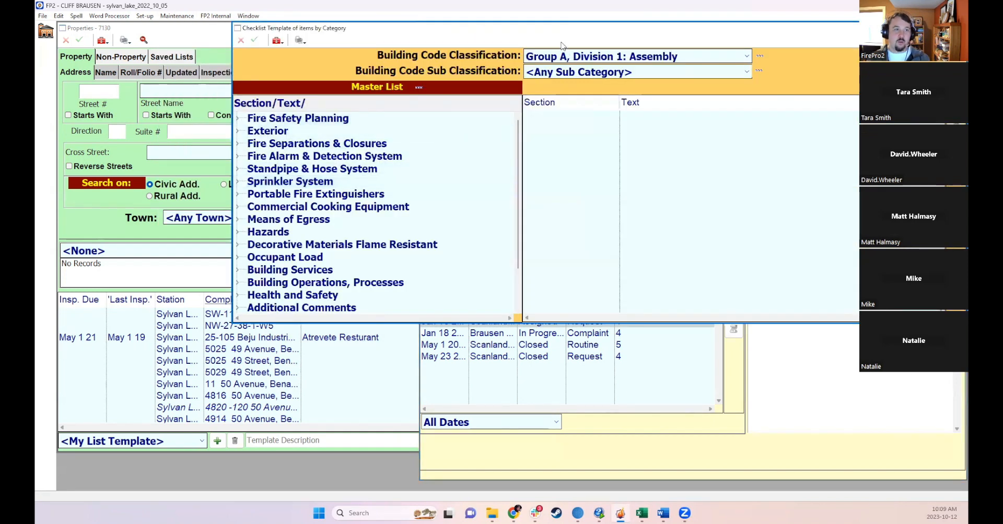
pyautogui.click(569, 74)
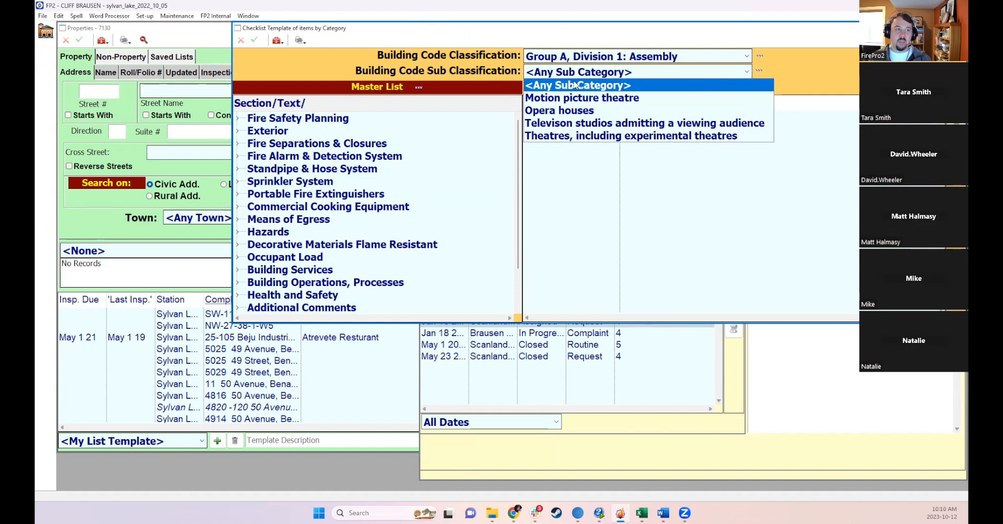
pyautogui.click(575, 85)
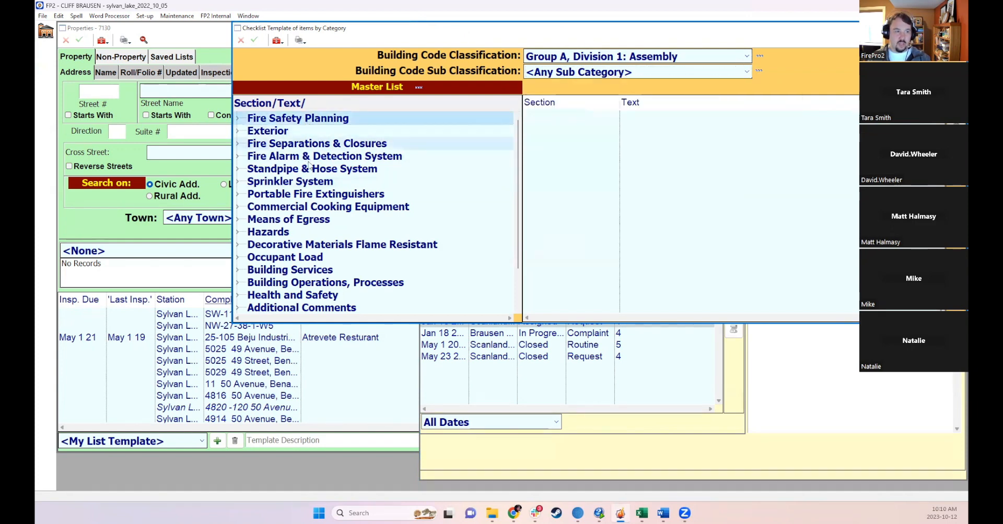
# - Show all checklist items for the Group A, Division 1: Assembly master list and close the checklist template
pyautogui.keyDown('shift'); pyautogui.click(285, 257); pyautogui.keyUp('shift')
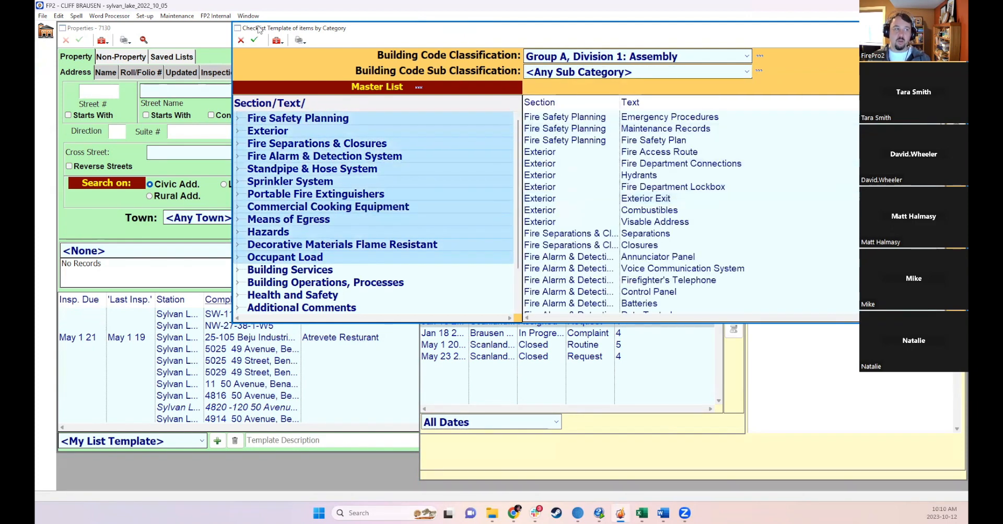
pyautogui.click(256, 40)
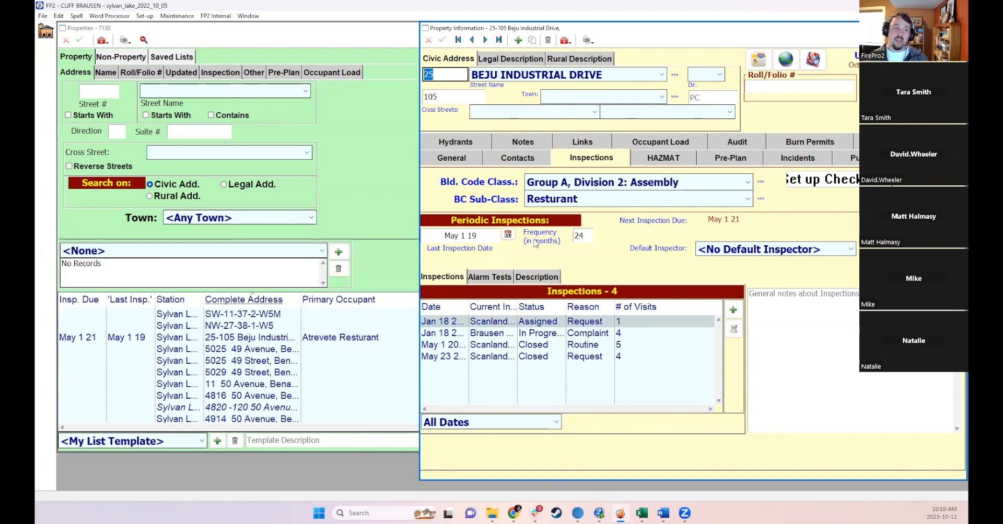
# - Review the periodic inspection date, frequency and default inspector options, keeping No Default Inspector, and save the property
pyautogui.click(484, 234)
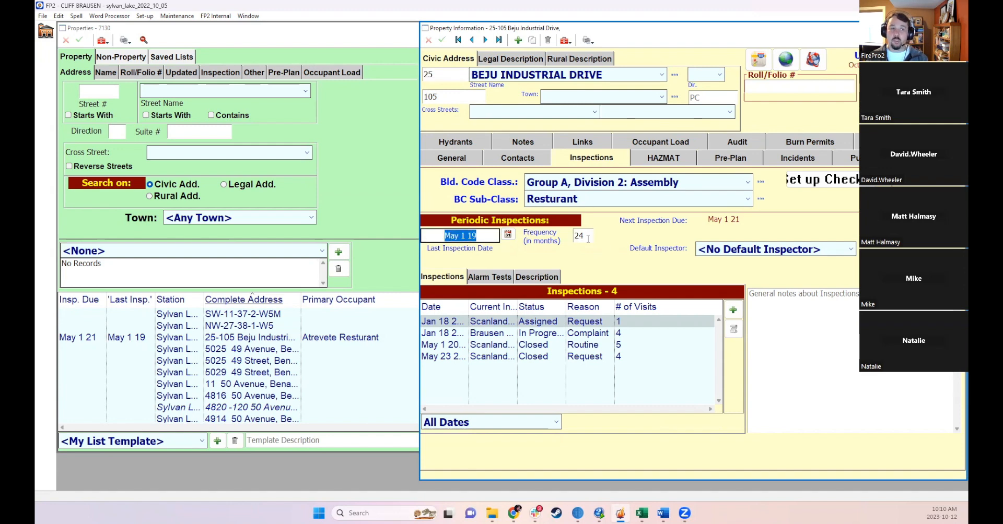
pyautogui.click(588, 238)
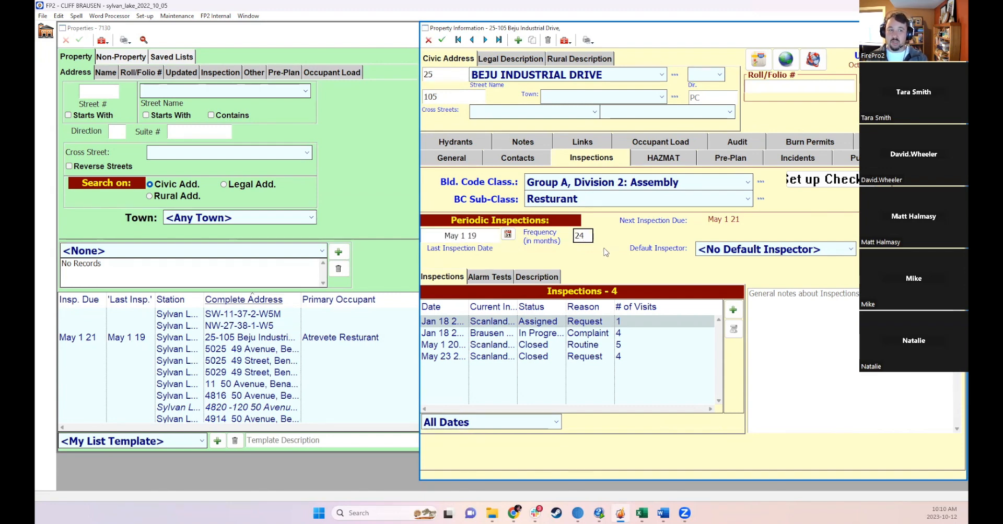
pyautogui.click(709, 252)
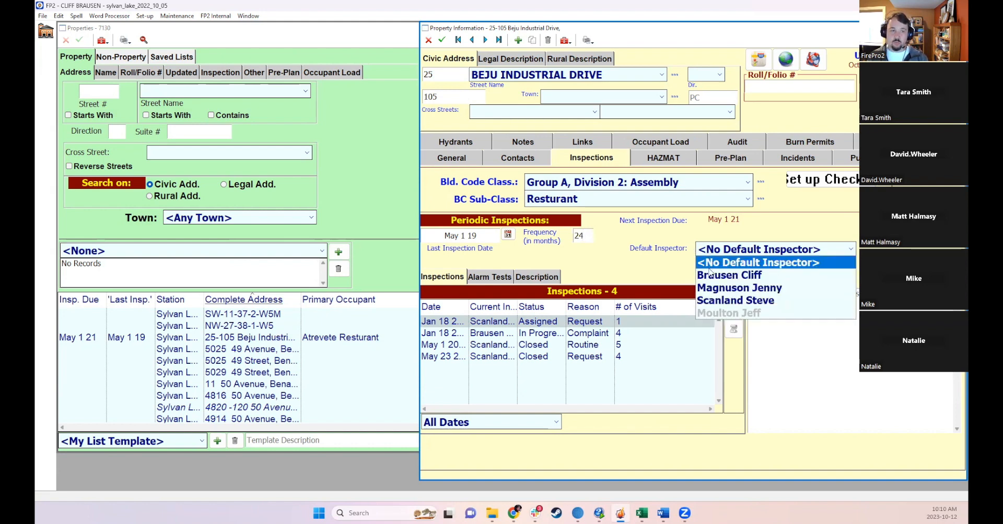
pyautogui.click(710, 254)
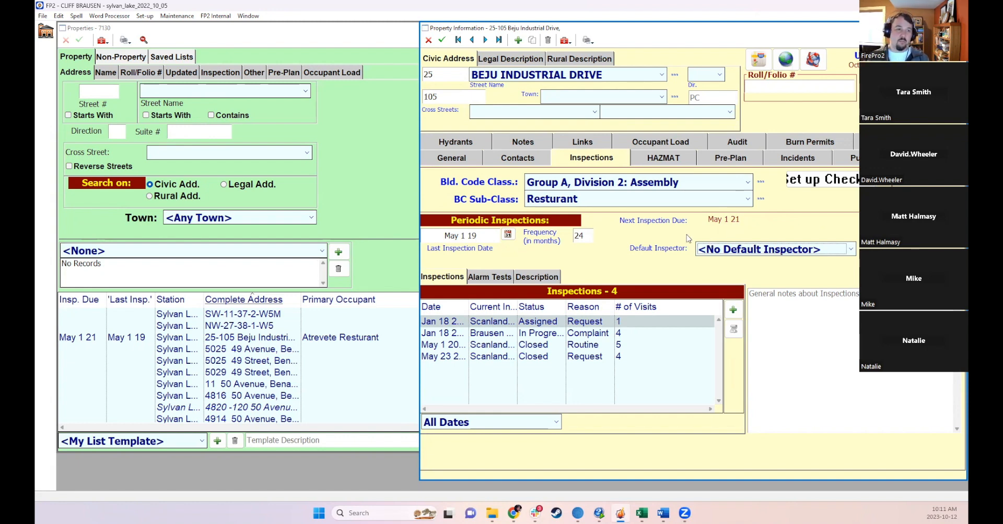
pyautogui.click(441, 39)
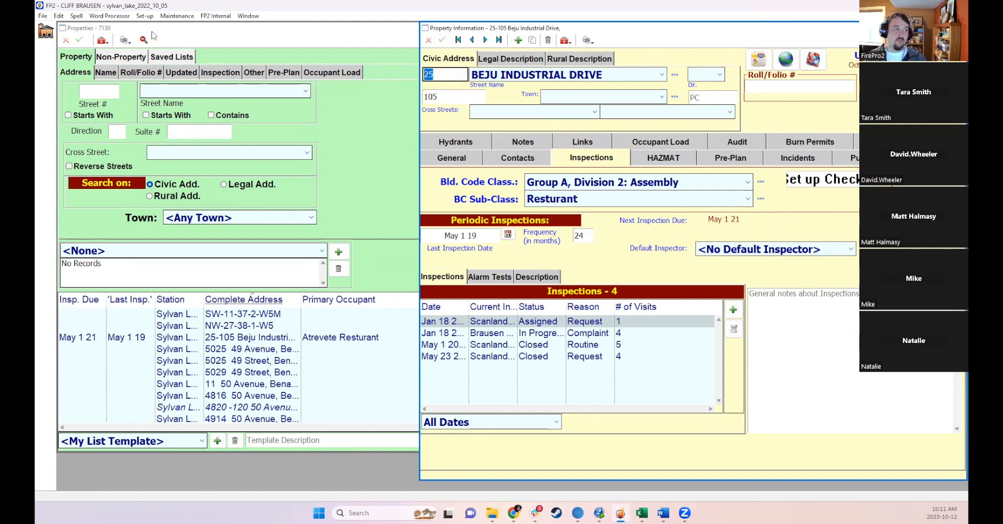
# - In Custom Settings' custom fields, set the Inspections Custom Checkbox 1 Label to Sprinklered, save and close
pyautogui.click(145, 16)
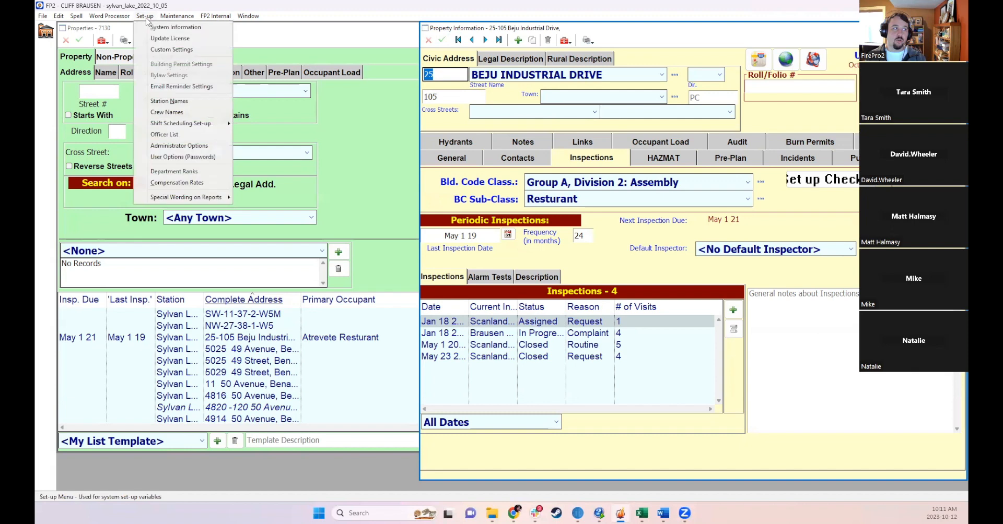
pyautogui.click(179, 49)
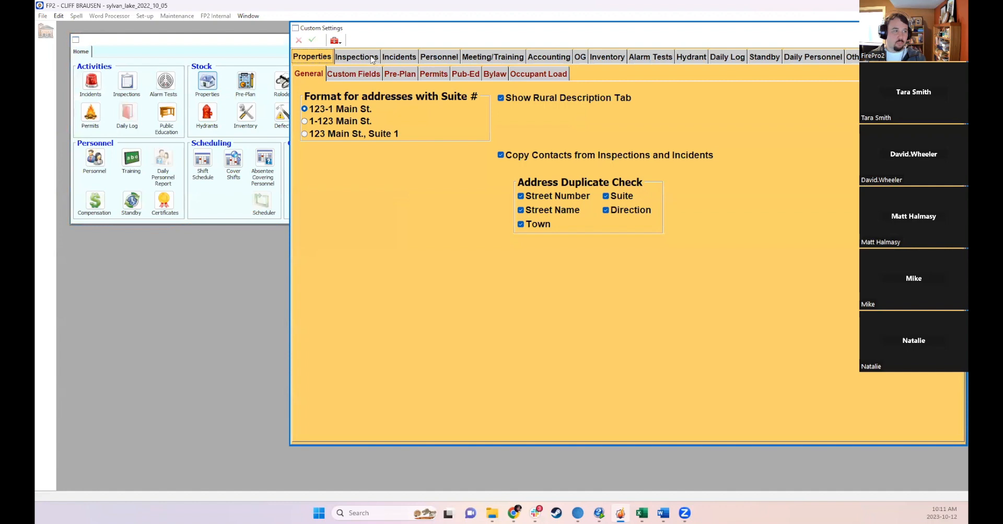
pyautogui.click(357, 75)
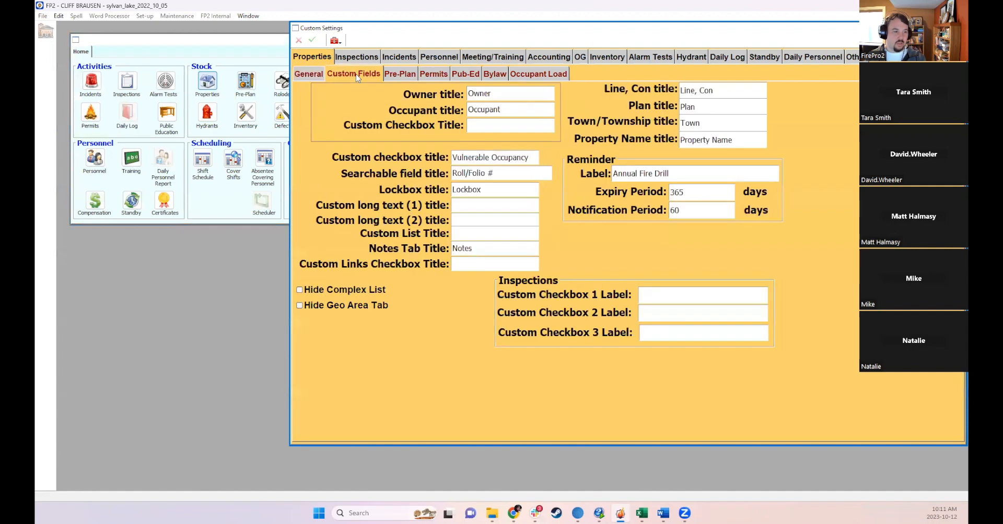
pyautogui.click(654, 301)
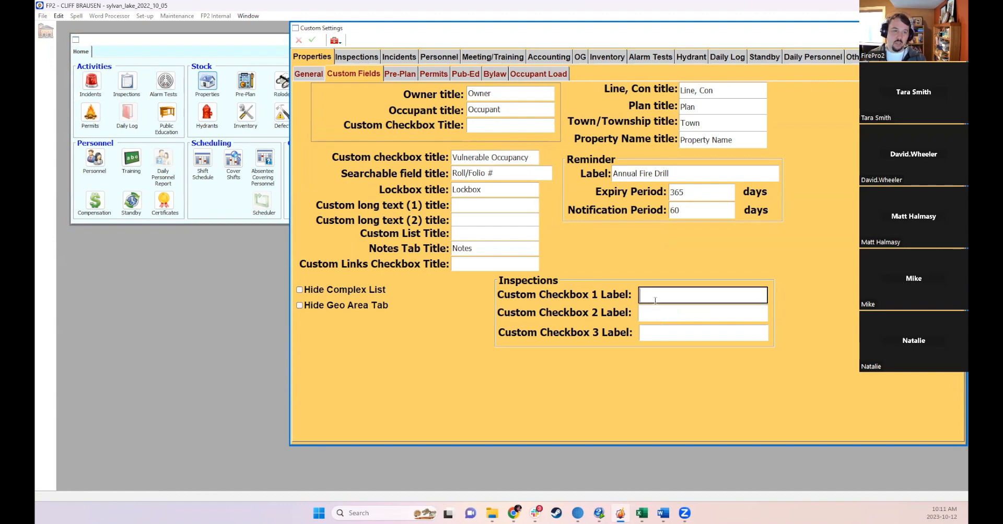
pyautogui.write('S')
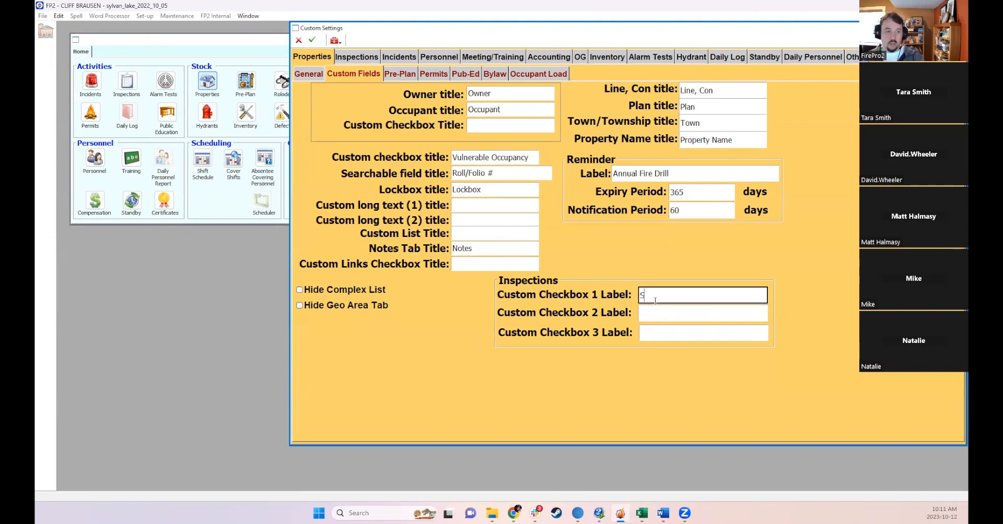
pyautogui.write('prinklered')
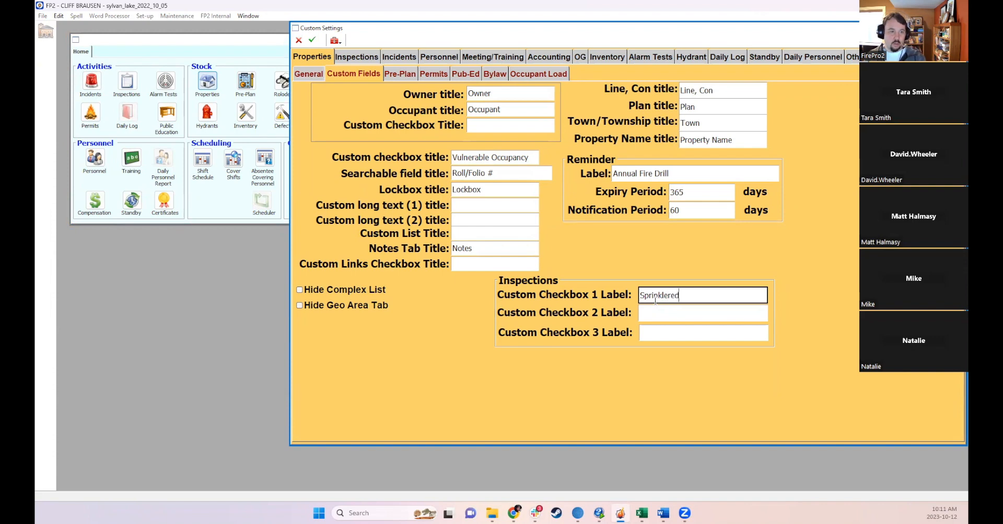
pyautogui.click(312, 40)
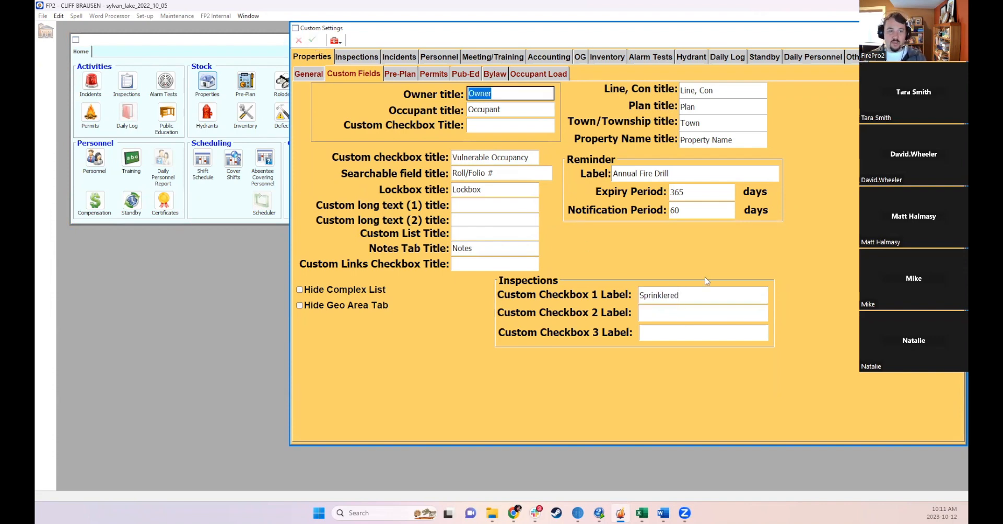
pyautogui.click(959, 28)
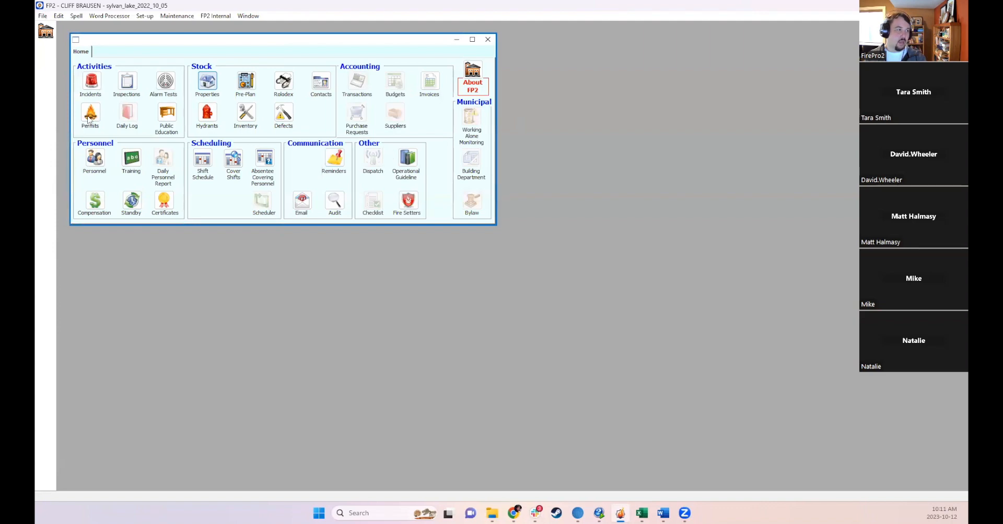
# - Open the Beju Industrial Drive property, tick Sprinklered on its Inspections tab, save and close it
pyautogui.click(208, 80)
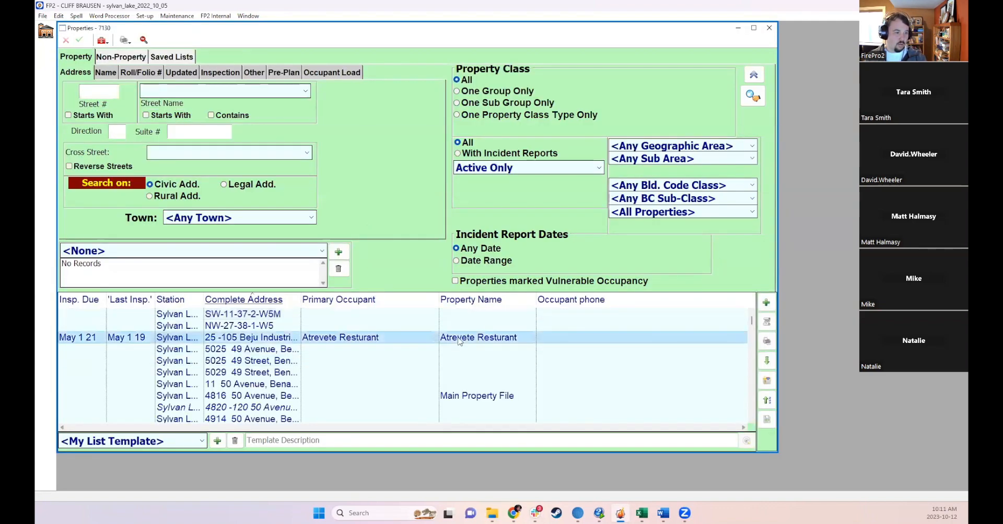
pyautogui.doubleClick(458, 339)
pyautogui.click(603, 159)
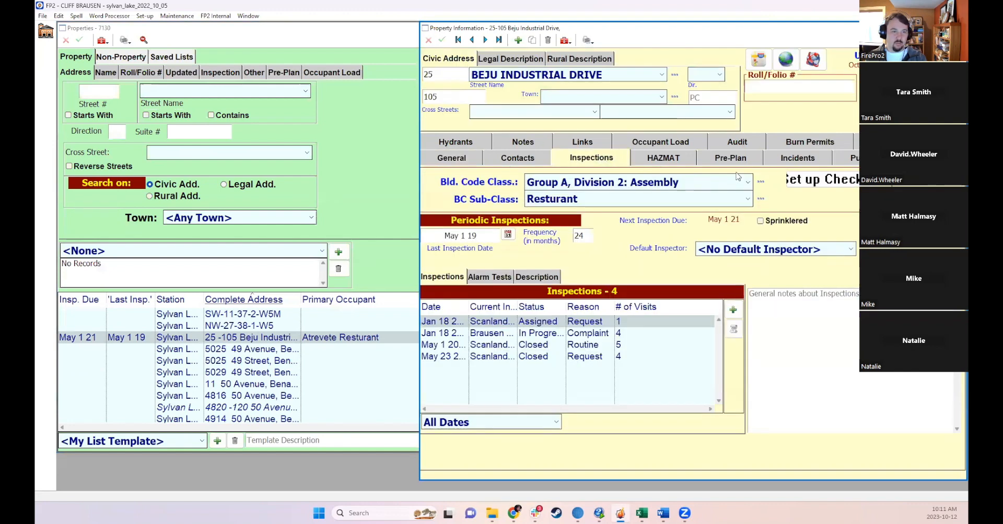
pyautogui.click(768, 222)
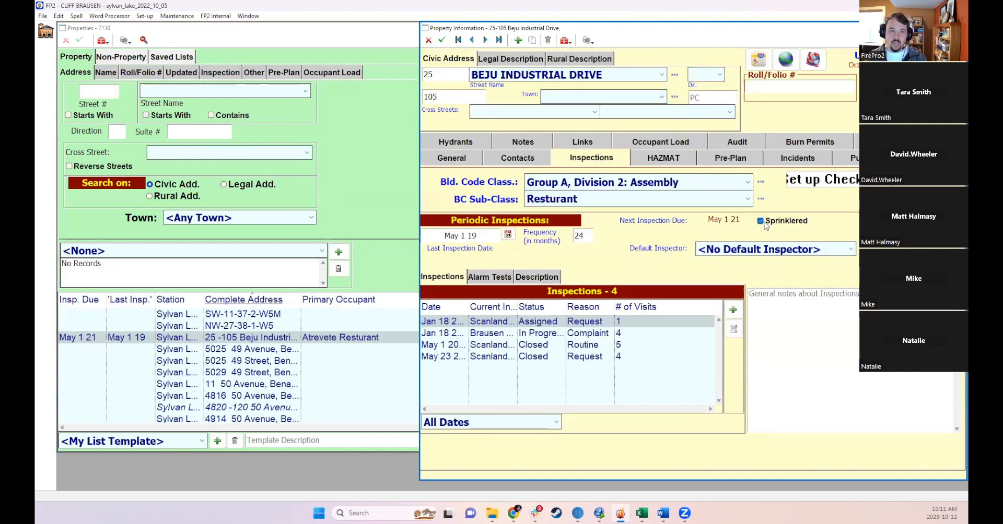
pyautogui.click(442, 41)
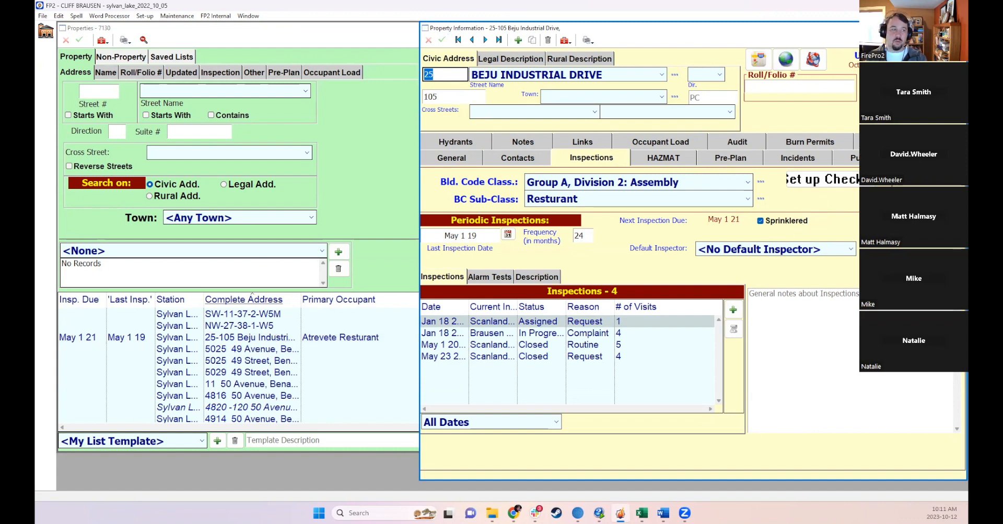
pyautogui.click(958, 28)
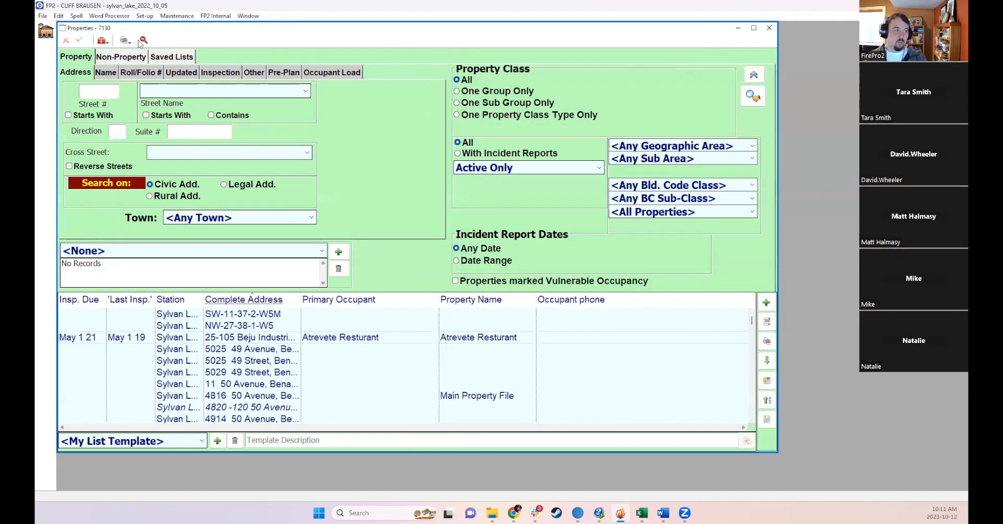
# - Filter the property search's inspection criteria to Sprinklered Only
pyautogui.click(219, 73)
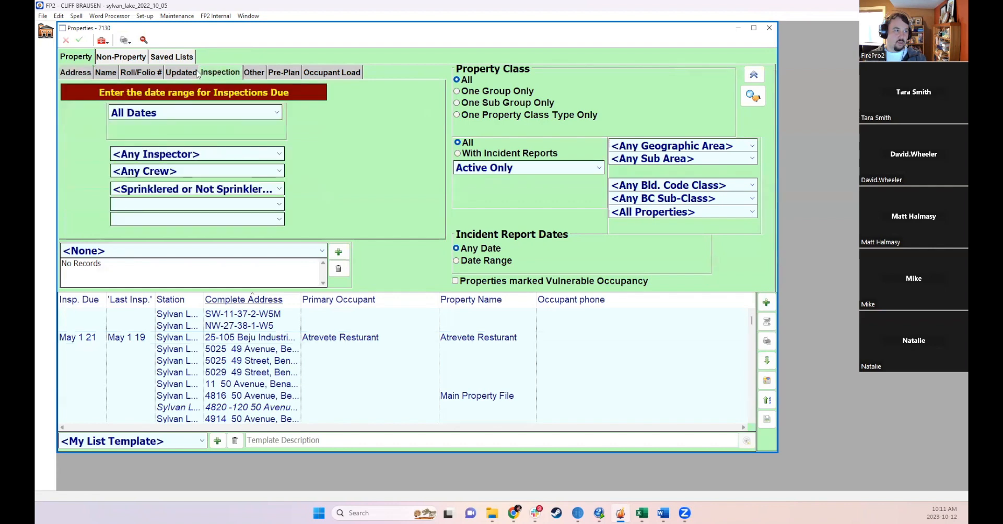
pyautogui.click(173, 190)
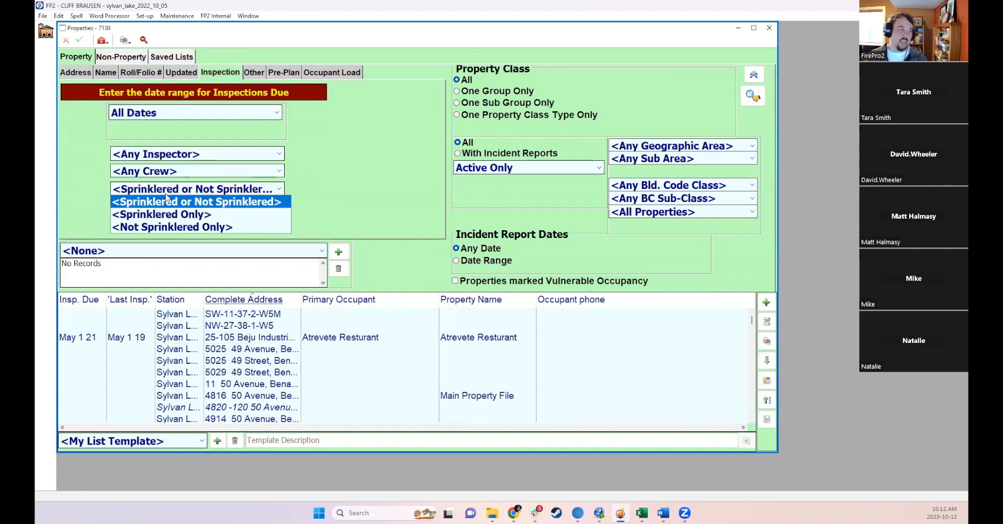
pyautogui.click(162, 214)
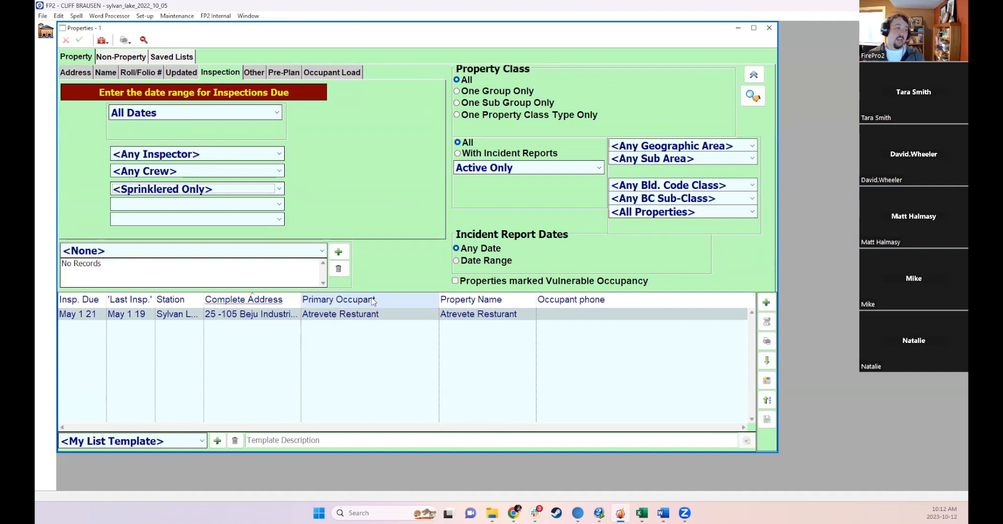
# - Open the filtered Atrevete Resturant property, review its Inspections tab and close it
pyautogui.click(320, 315)
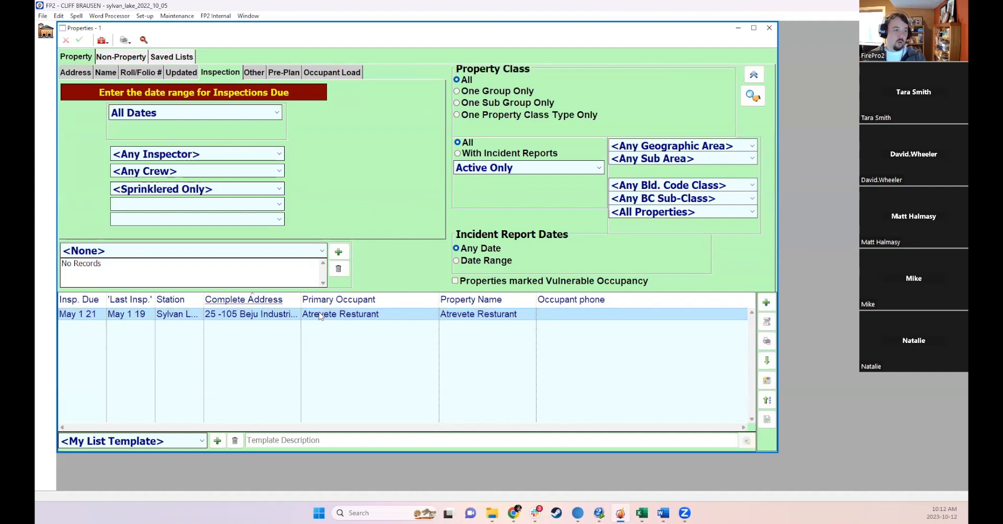
pyautogui.doubleClick(320, 315)
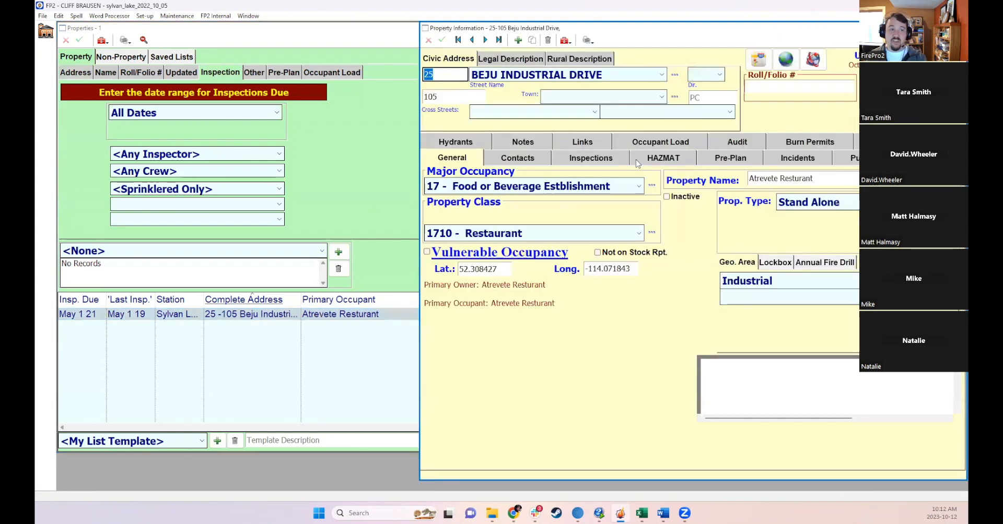
pyautogui.click(596, 157)
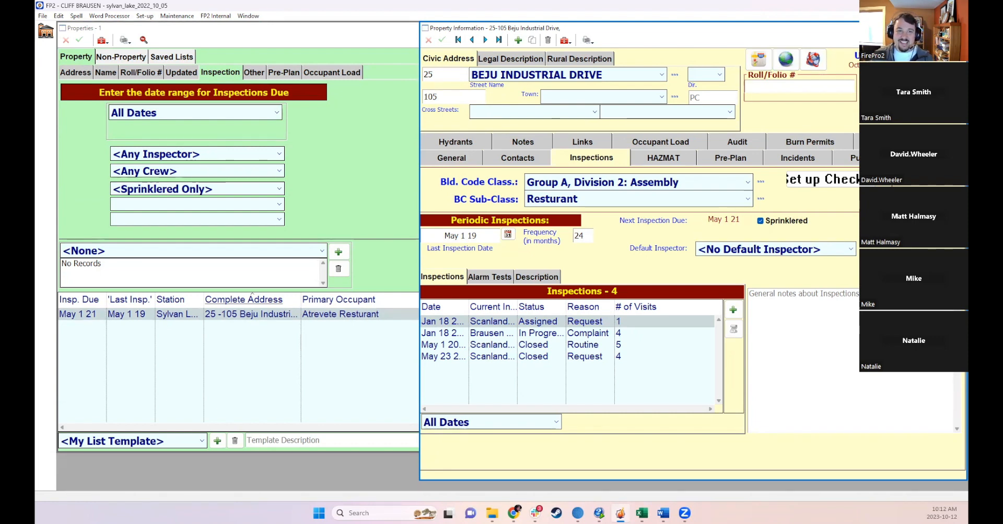
pyautogui.click(958, 28)
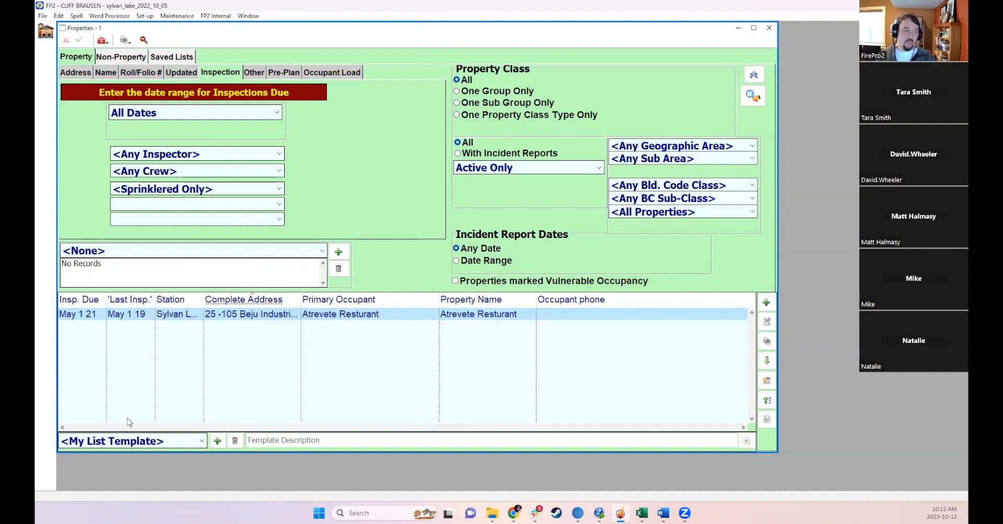
# - Apply the Inspection list template, reset the sprinkler filter to Sprinklered or Not Sprinklered, and search inspections due This Year
pyautogui.click(128, 444)
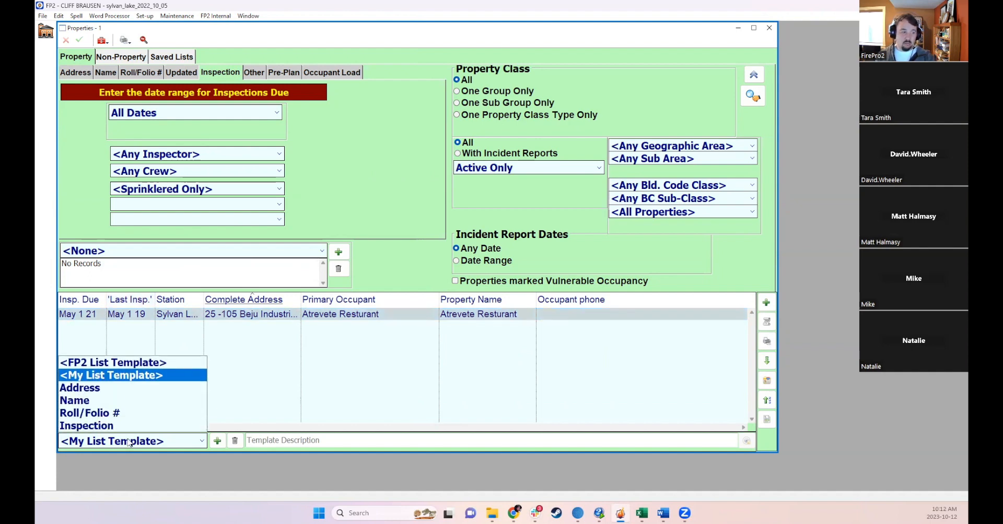
pyautogui.click(94, 426)
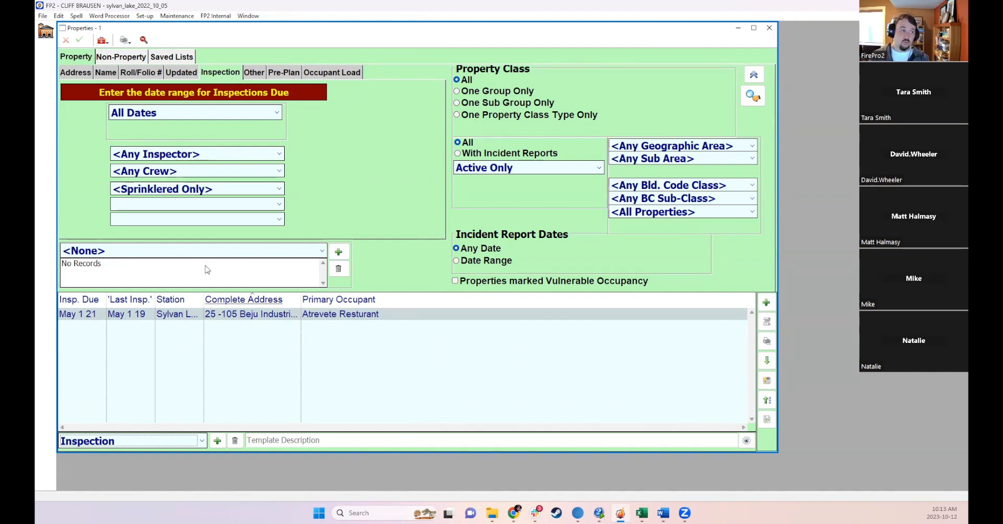
pyautogui.click(180, 189)
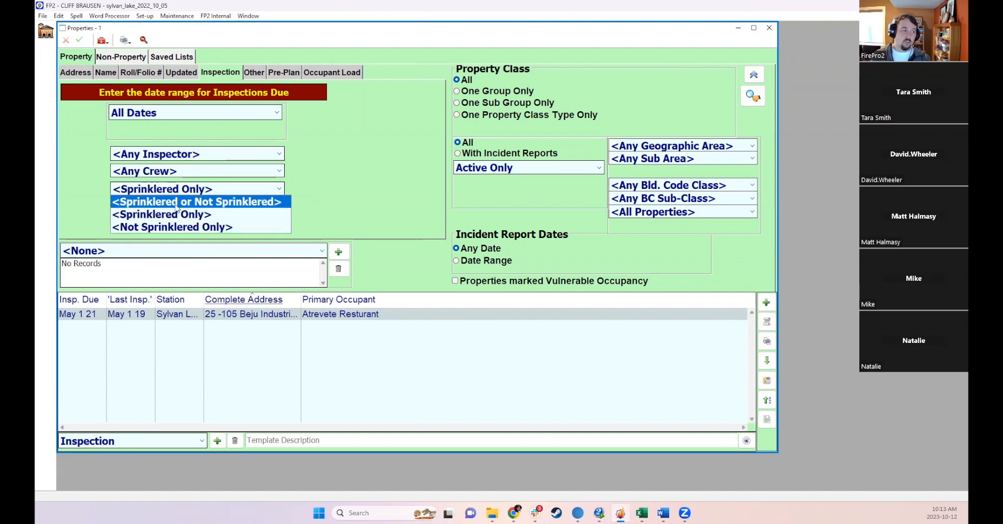
pyautogui.click(178, 202)
pyautogui.click(172, 113)
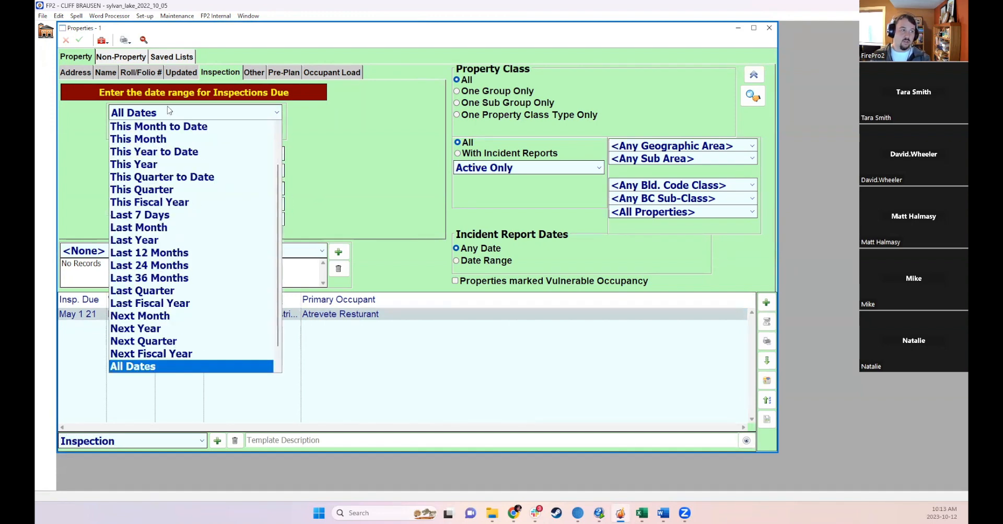
pyautogui.click(150, 166)
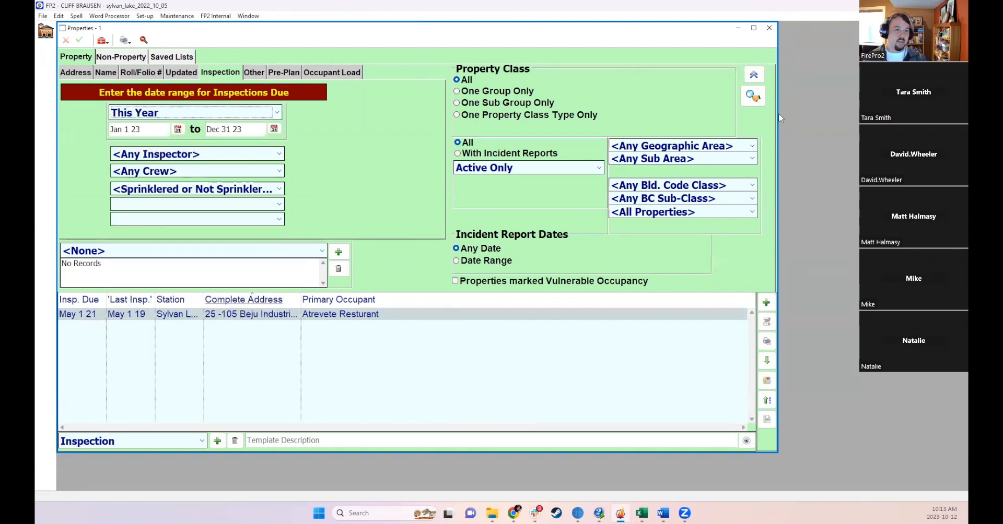
pyautogui.click(752, 98)
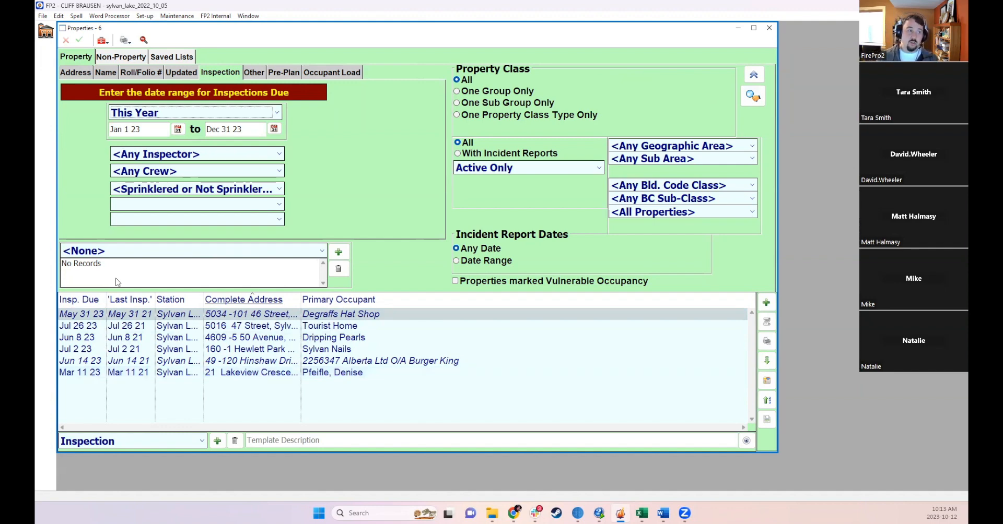
# - Open the Tourist Home property at 5016 47 Street and view its Inspections tab
pyautogui.doubleClick(261, 326)
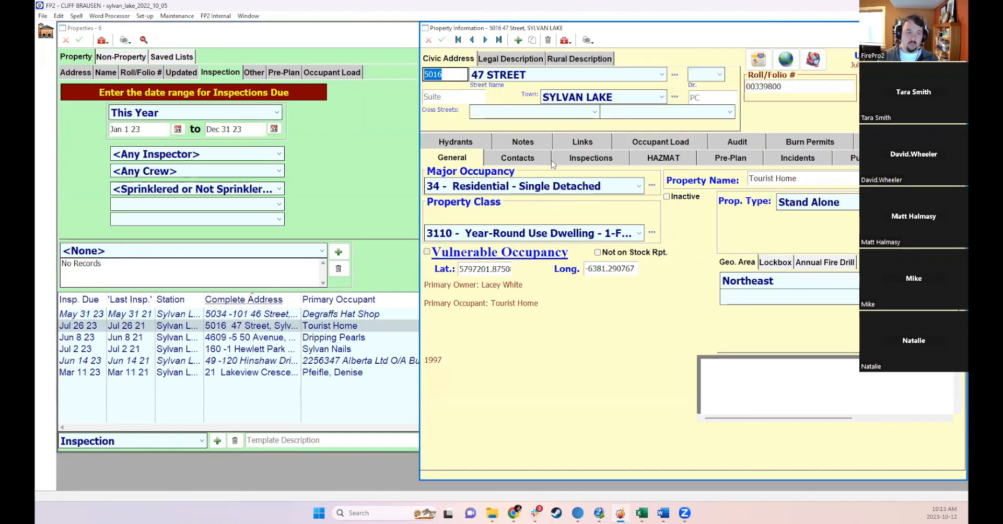
pyautogui.click(560, 161)
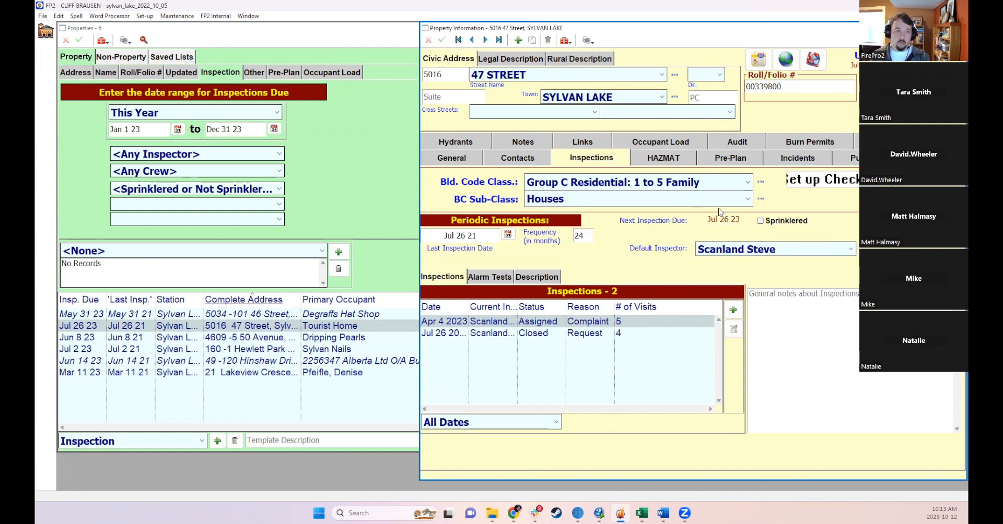
# - Close the property windows and open the reminder list filtered to the Periodic Inspections reminder type
pyautogui.press('Escape')
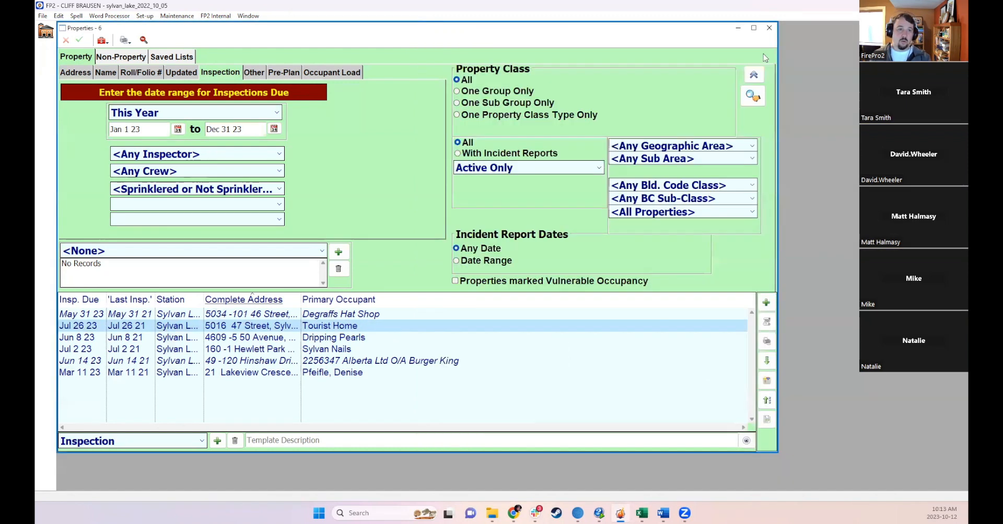
pyautogui.click(772, 26)
pyautogui.click(336, 157)
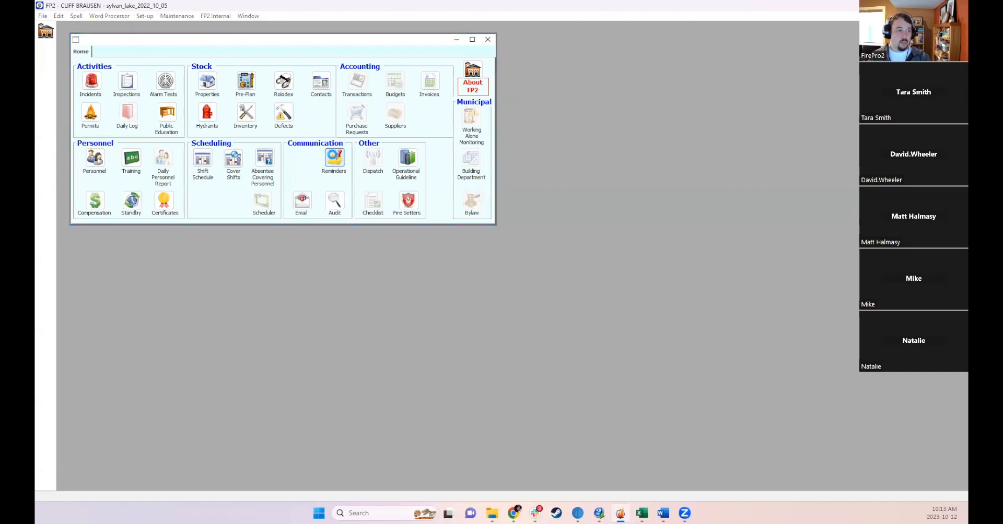
pyautogui.click(116, 156)
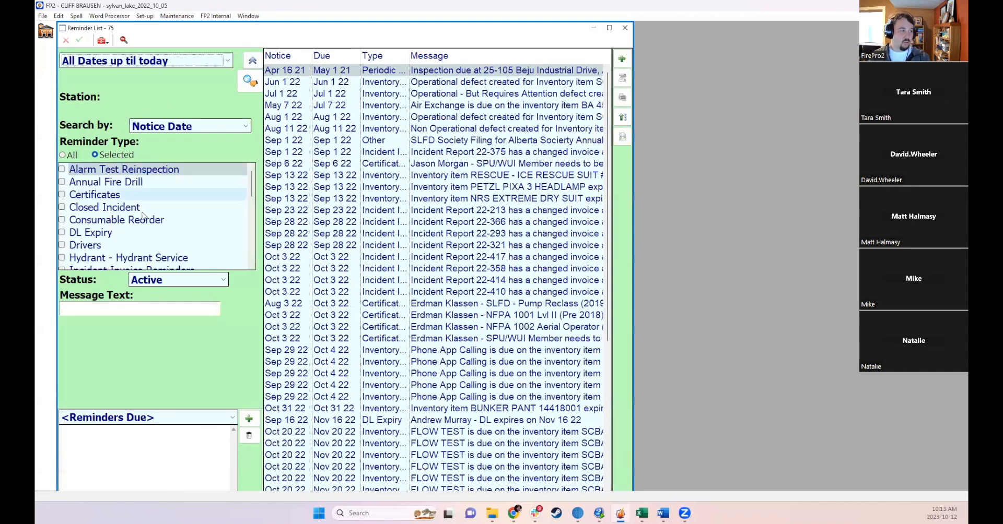
pyautogui.scroll(-4, 150, 214)
pyautogui.scroll(-2, 149, 214)
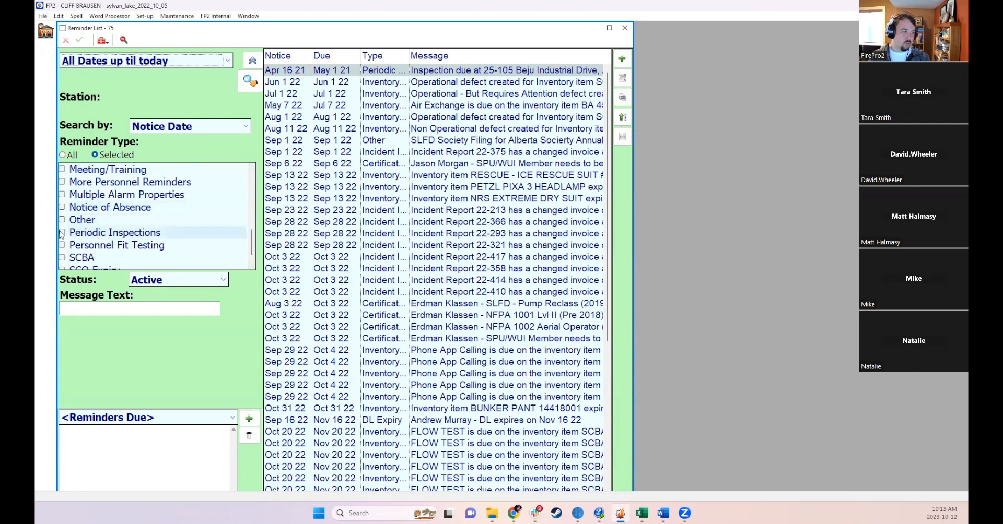
pyautogui.click(62, 232)
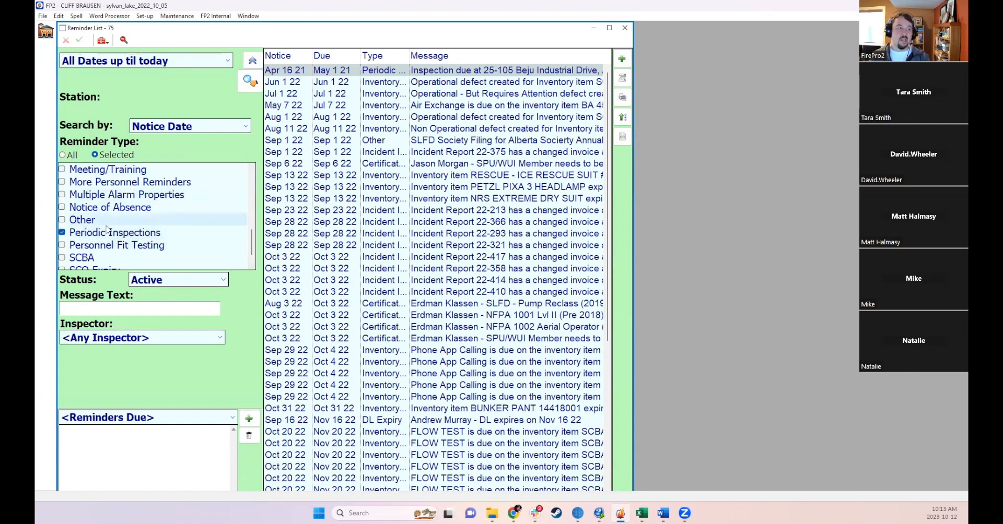
pyautogui.click(249, 80)
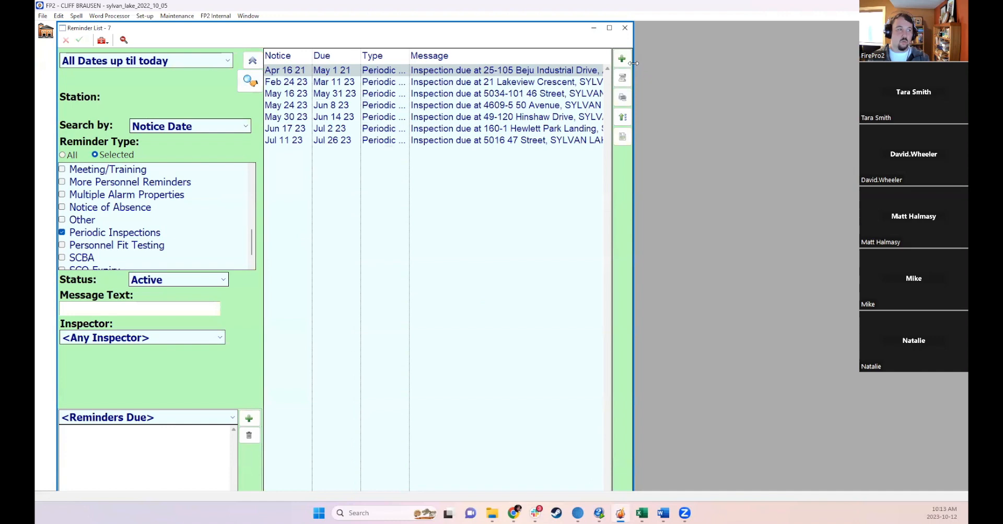
# - Maximize the reminder list, widen the Message column and open the Atrevete Resturant reminder's property
pyautogui.click(609, 28)
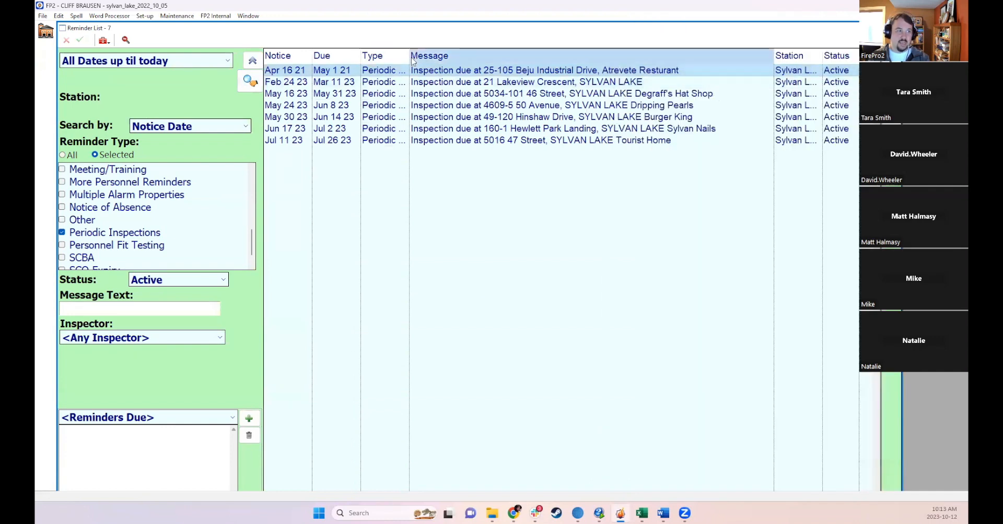
pyautogui.click(414, 57)
pyautogui.moveTo(409, 55); pyautogui.dragTo(432, 55)
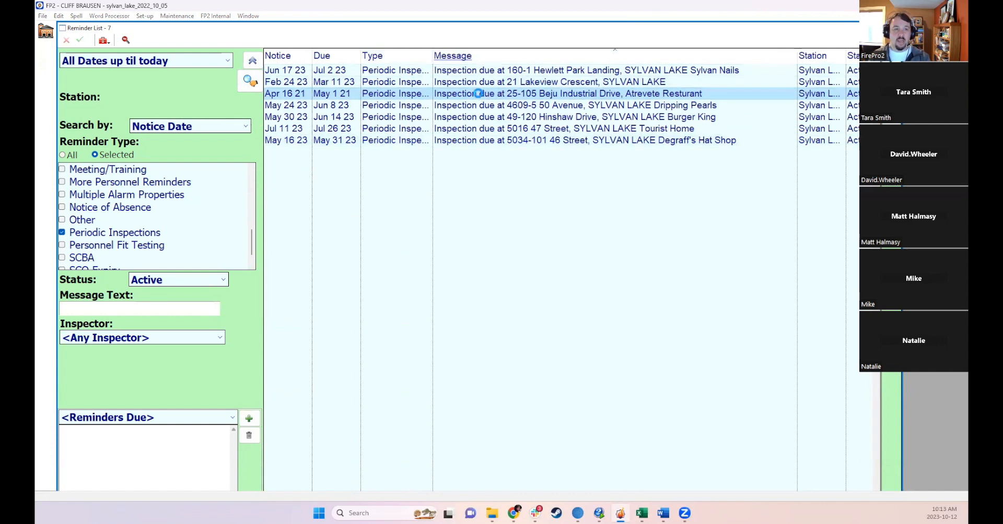
pyautogui.doubleClick(478, 95)
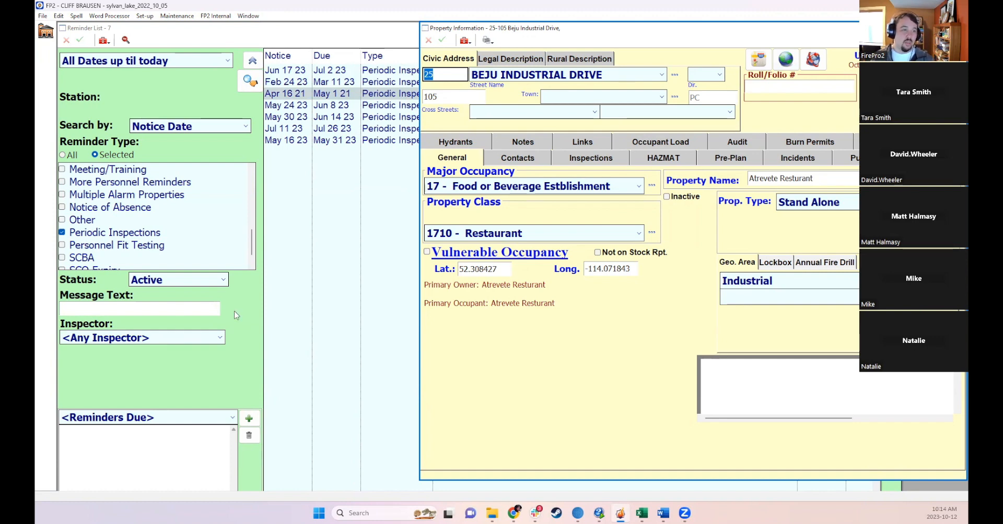
pyautogui.click(582, 160)
pyautogui.click(728, 251)
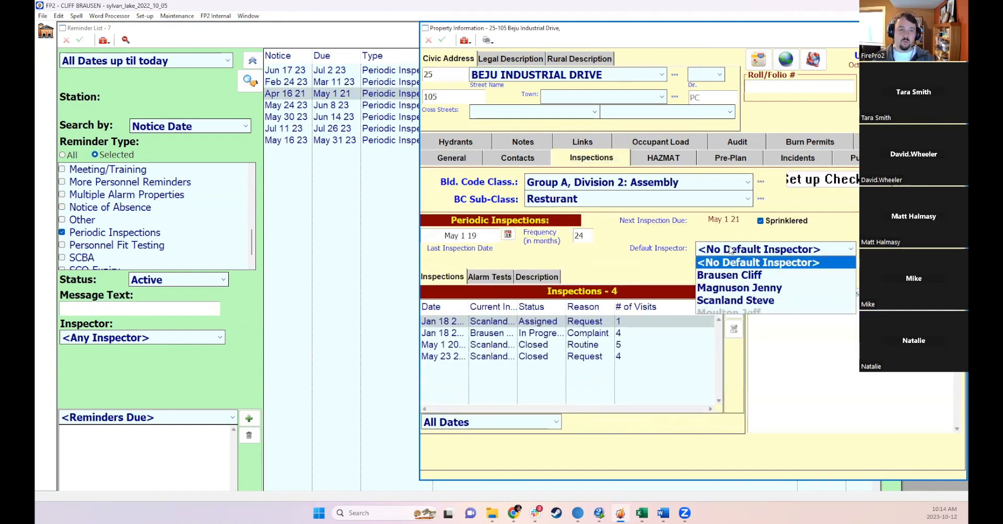
pyautogui.click(726, 277)
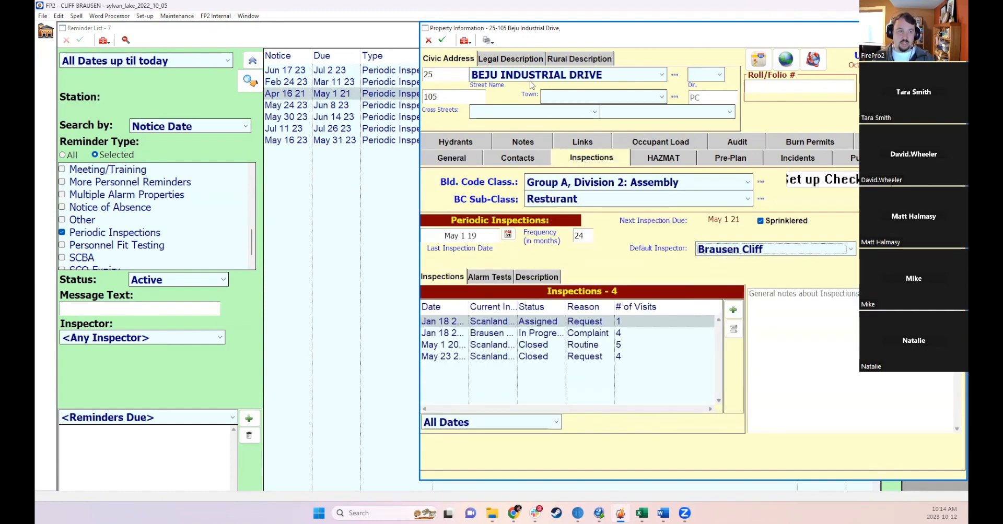
pyautogui.click(442, 39)
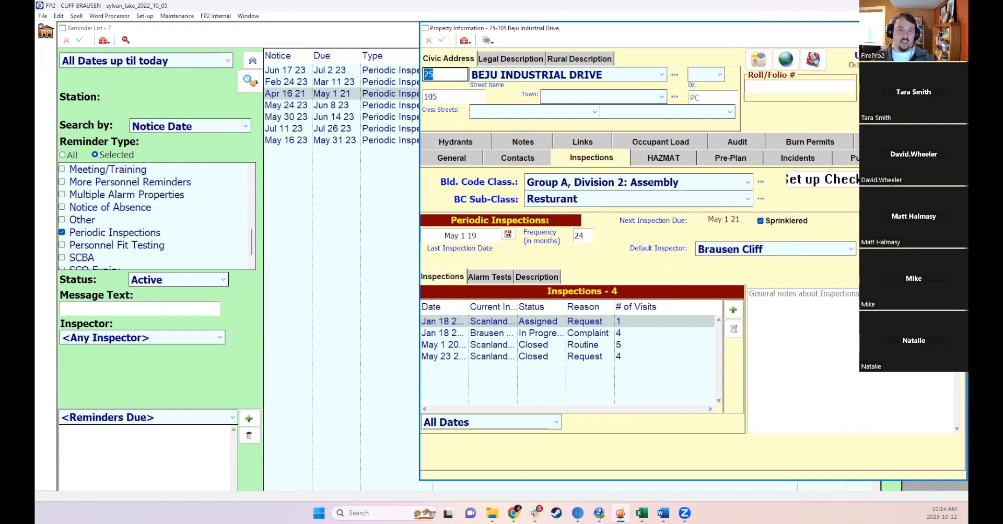
pyautogui.press('Escape')
pyautogui.click(176, 338)
pyautogui.click(82, 363)
pyautogui.click(250, 80)
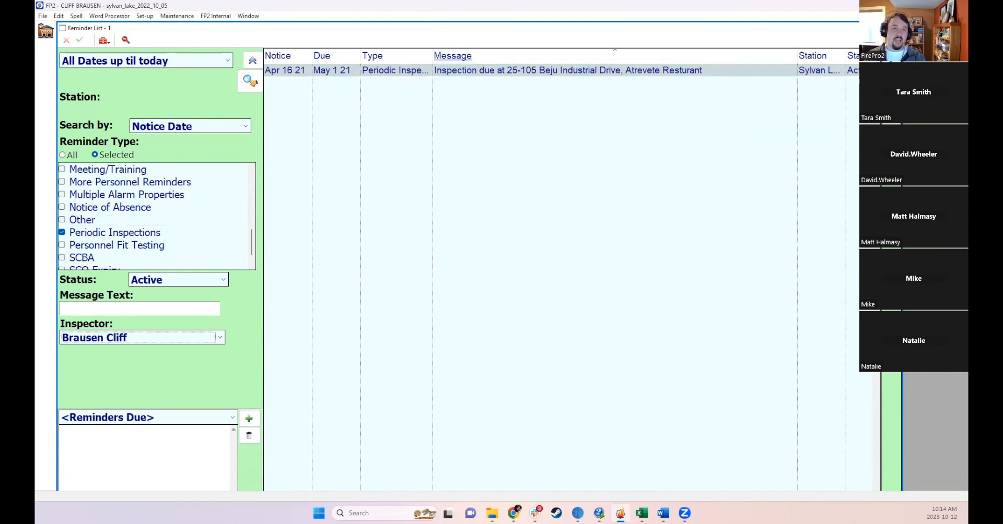
pyautogui.click(893, 29)
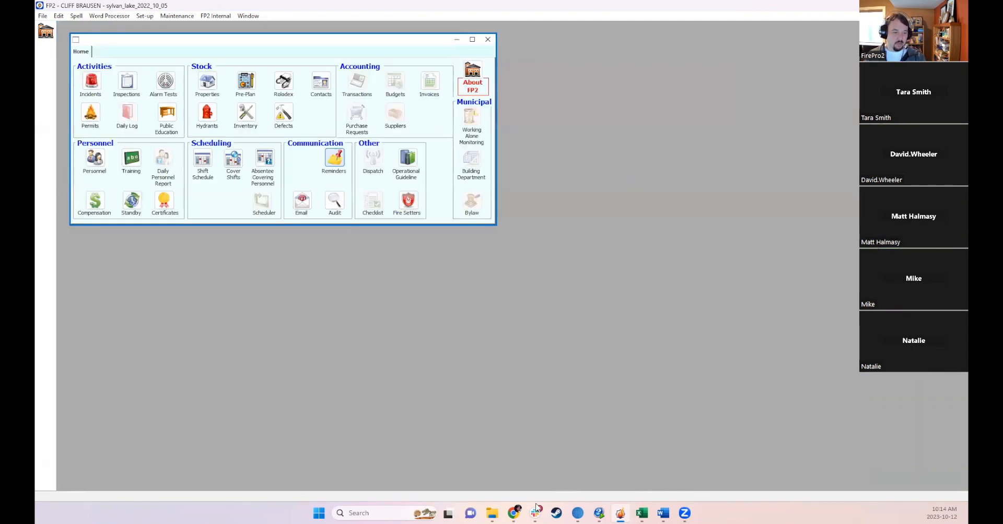
# - Open Properties, search all properties and open the Atrevete Resturant property record
pyautogui.moveTo(536, 506)
pyautogui.moveTo(662, 513)
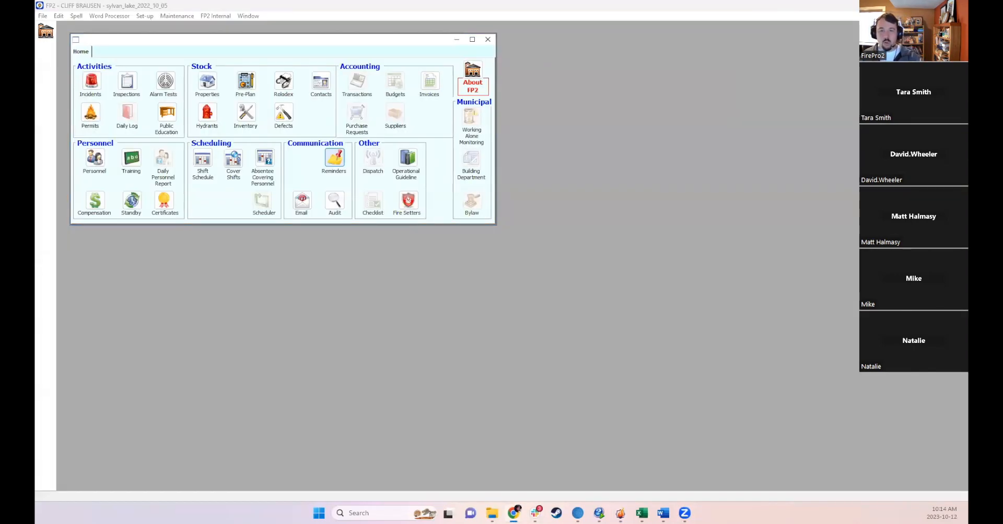
pyautogui.click(566, 271)
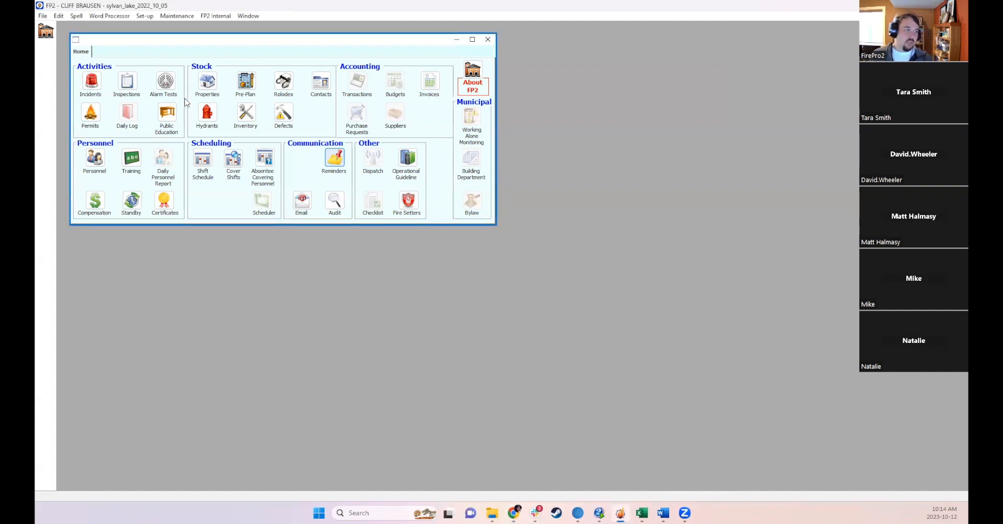
pyautogui.click(212, 86)
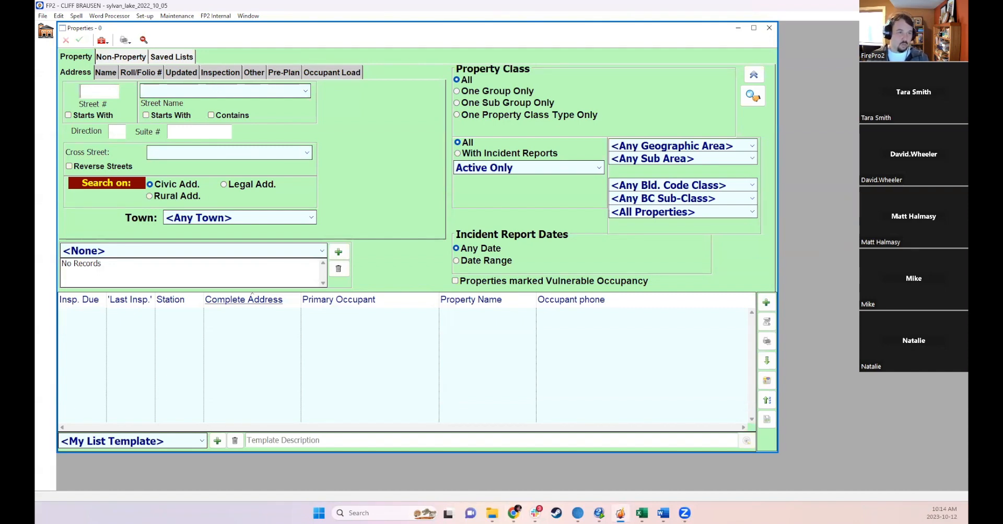
pyautogui.click(752, 103)
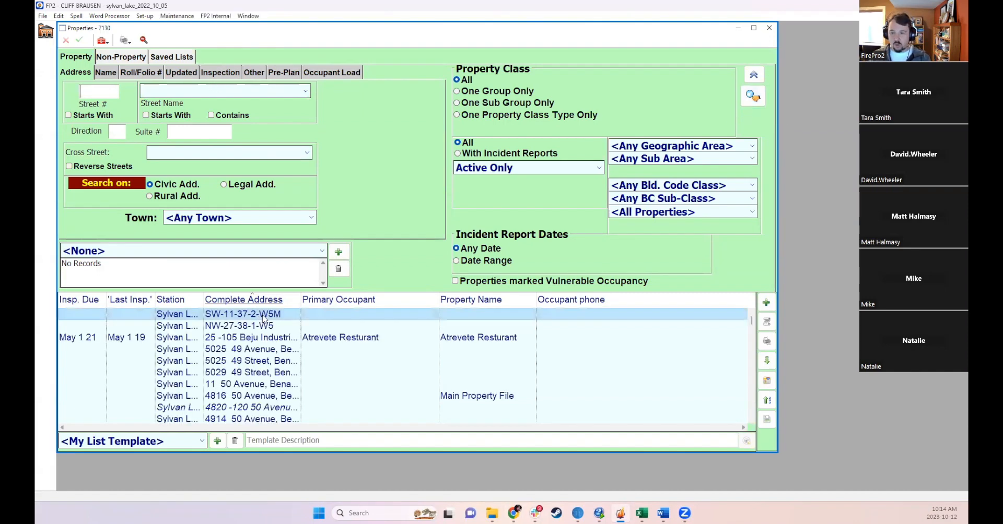
pyautogui.doubleClick(298, 338)
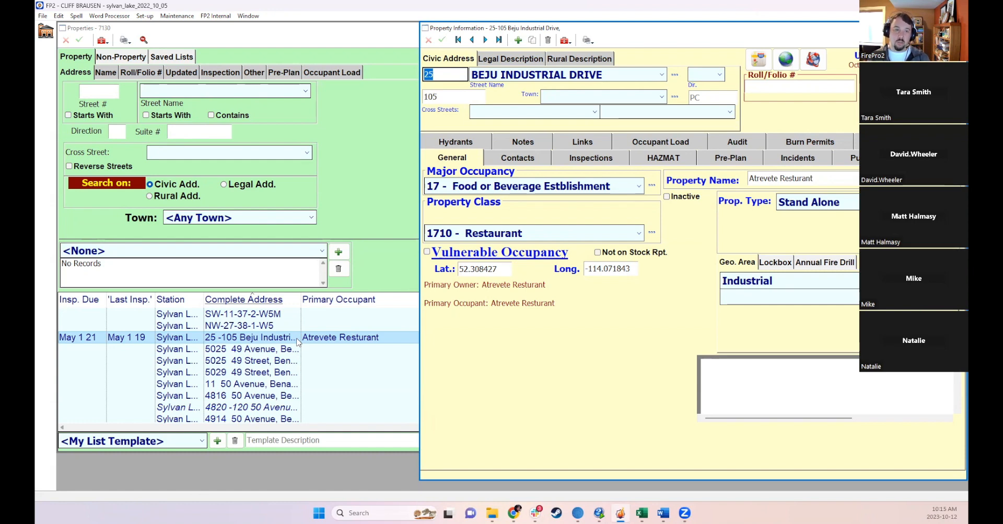
# - Review the property type options for Atrevete Resturant and close the property record
pyautogui.click(446, 75)
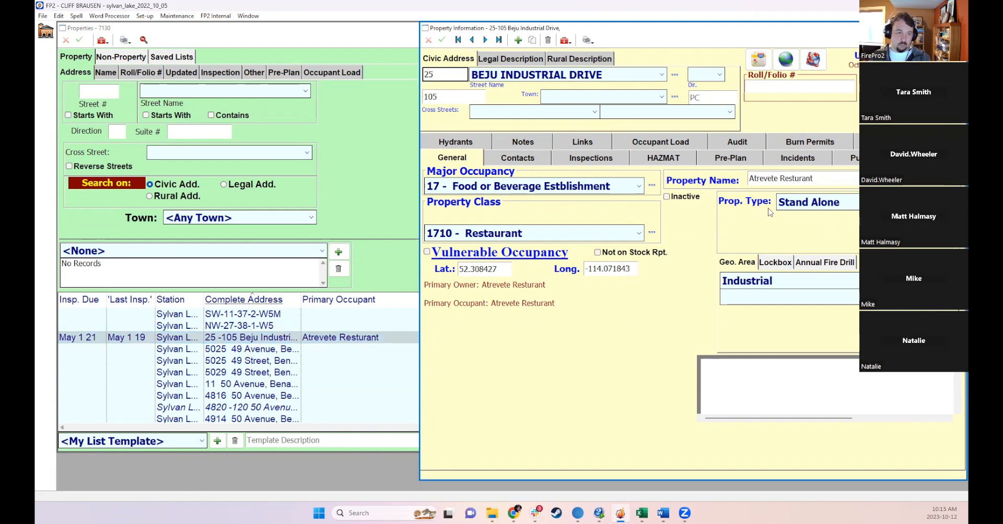
pyautogui.click(798, 208)
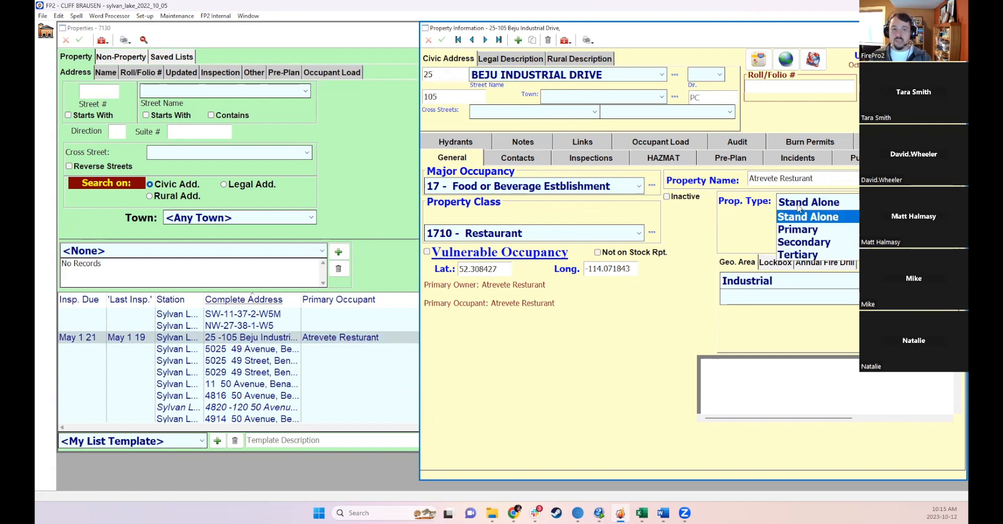
pyautogui.click(822, 182)
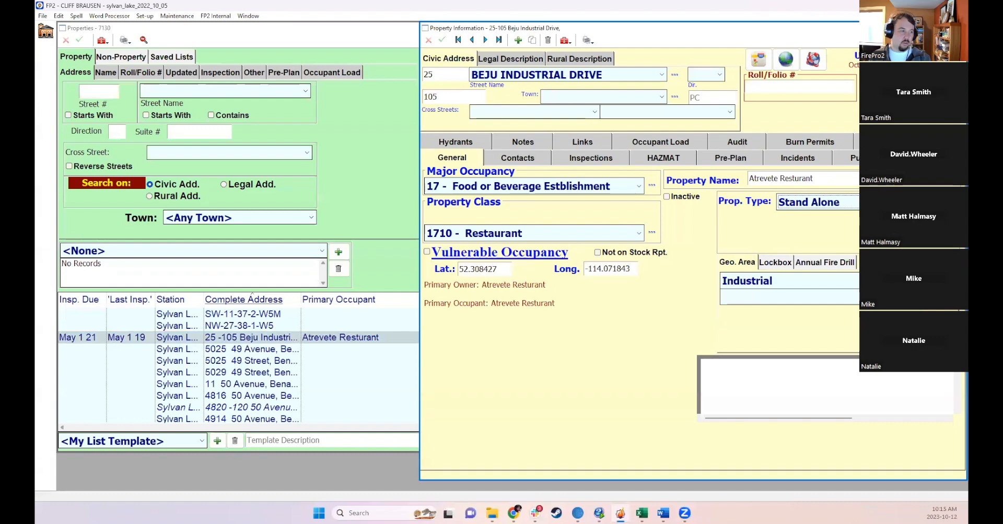
pyautogui.click(958, 27)
pyautogui.scroll(-1, 352, 342)
pyautogui.doubleClick(370, 363)
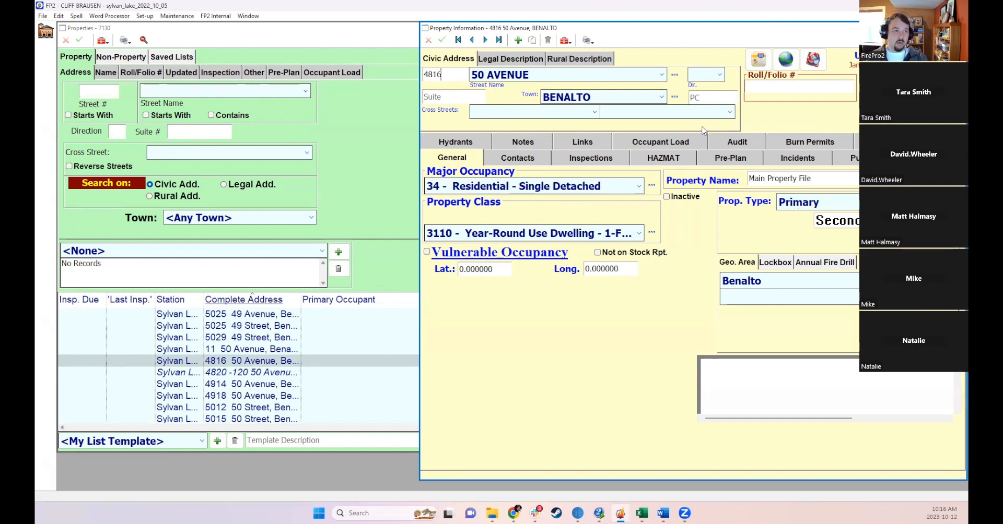
pyautogui.click(533, 40)
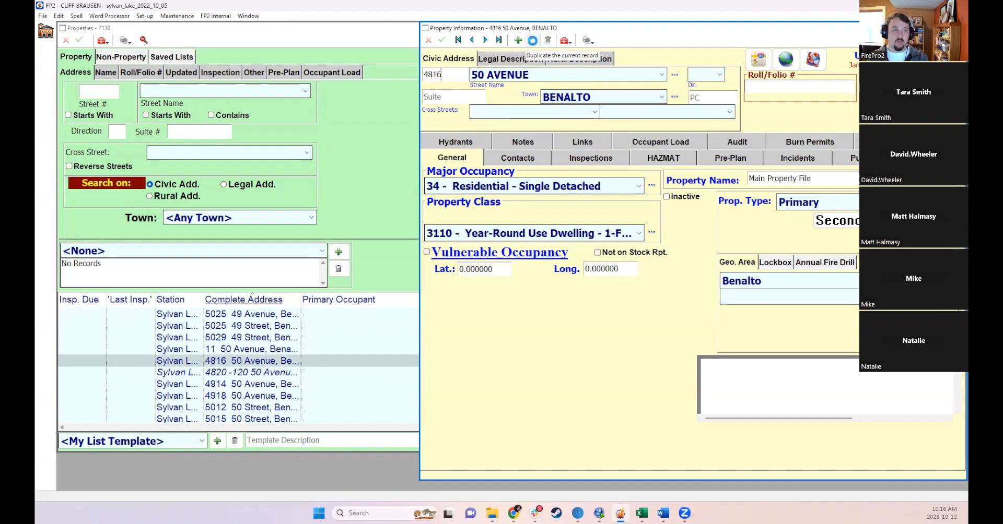
# - Replace the duplicate's property name with A&W
pyautogui.click(535, 301)
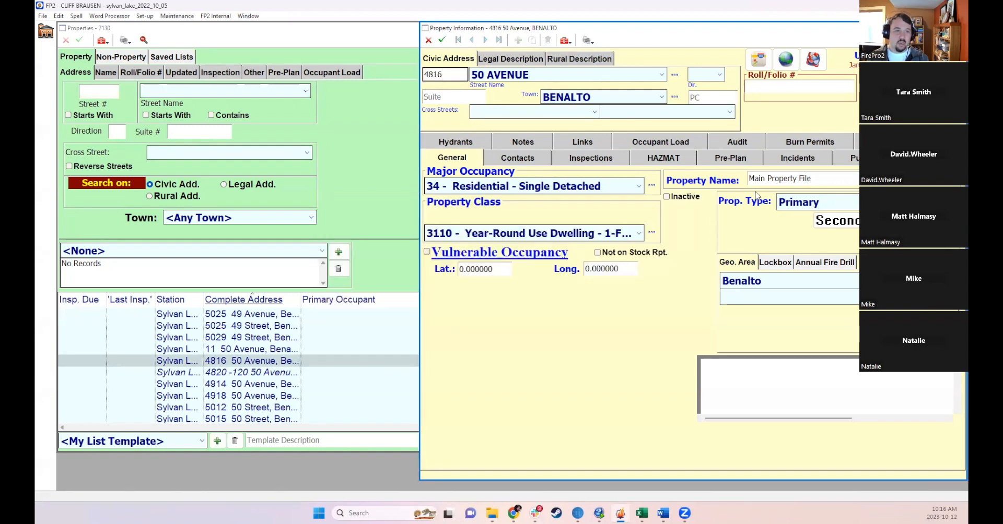
pyautogui.tripleClick(758, 178)
pyautogui.press('Delete')
pyautogui.press('super+shift+s')
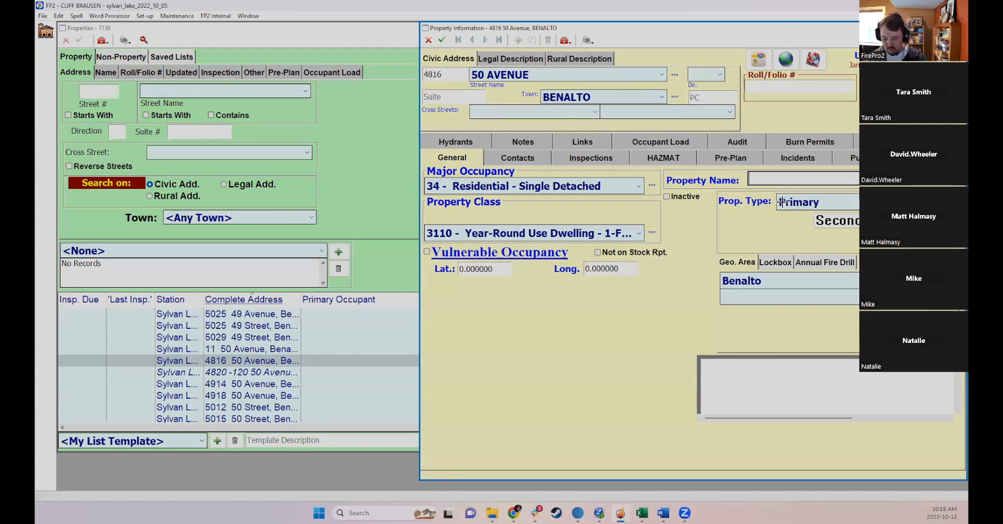
pyautogui.press('Escape')
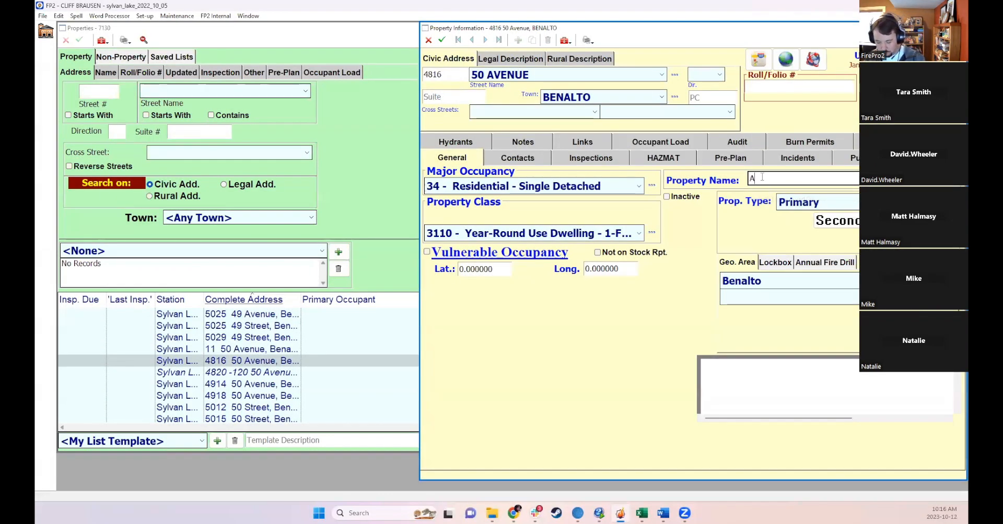
pyautogui.write('&W')
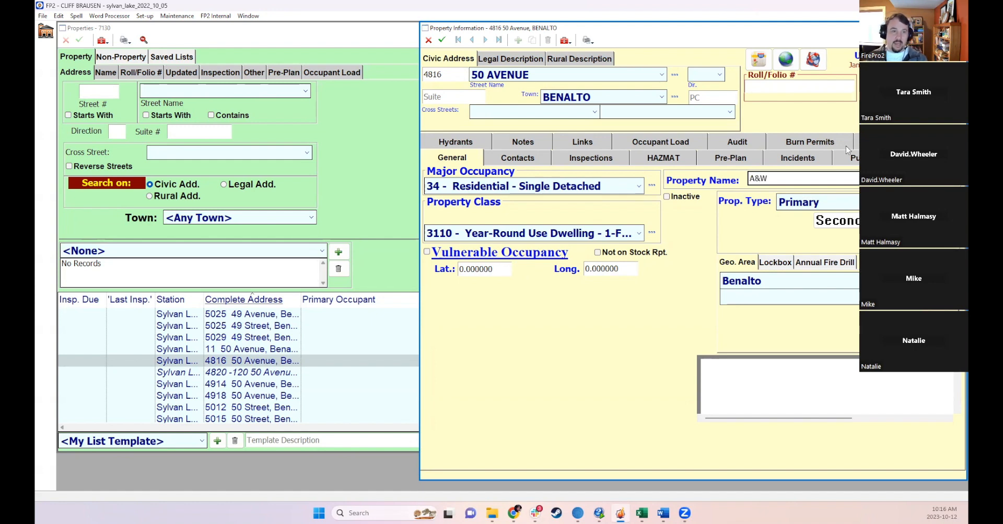
# - Set the duplicate's property type to Secondary and its suite to 101
pyautogui.click(785, 204)
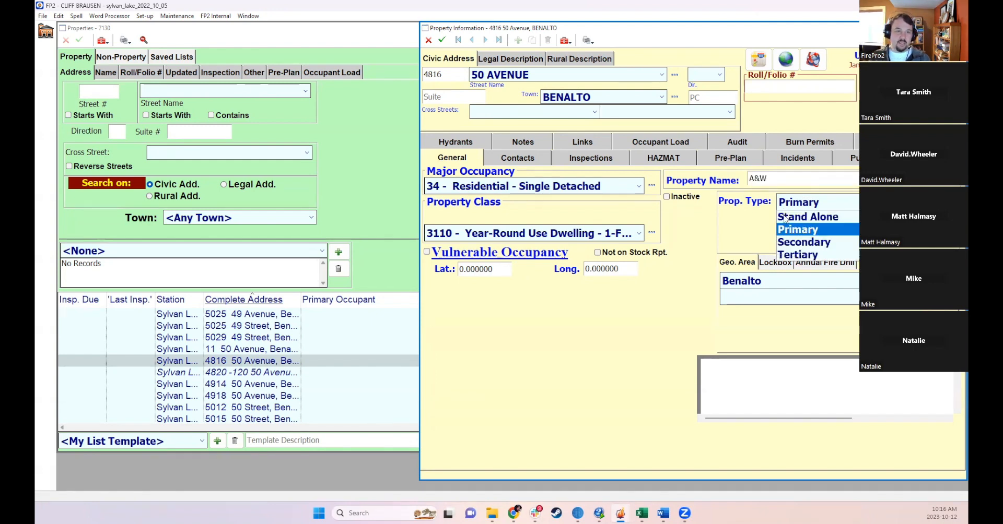
pyautogui.click(785, 242)
pyautogui.click(453, 98)
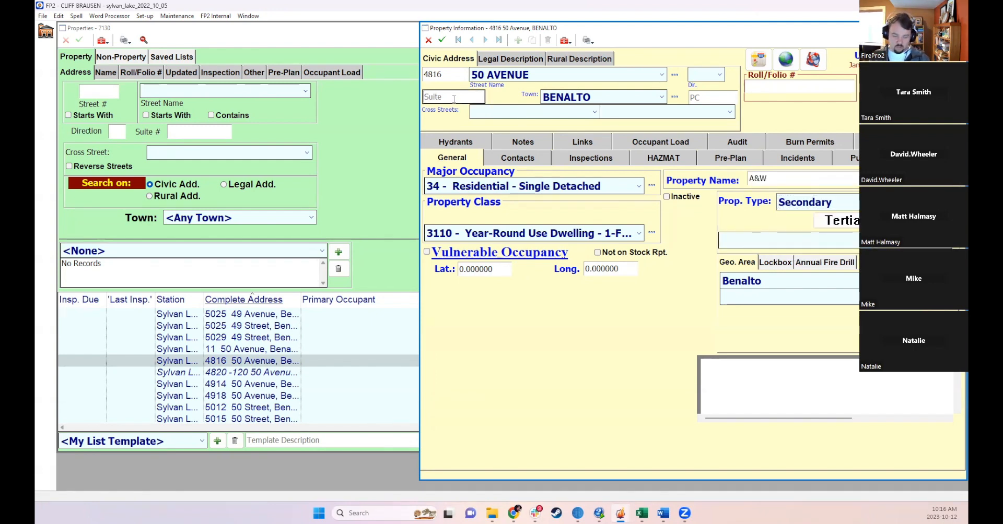
pyautogui.write('101')
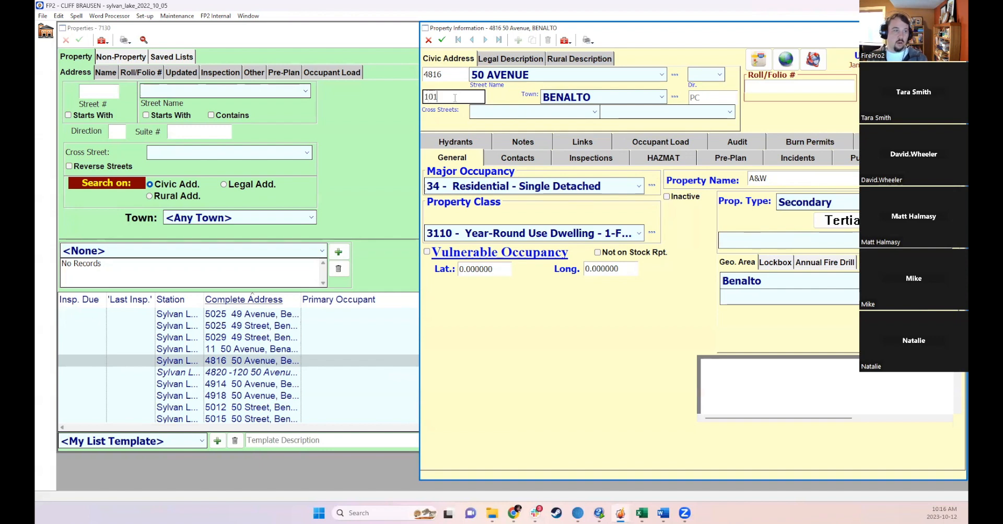
pyautogui.click(767, 241)
pyautogui.click(768, 255)
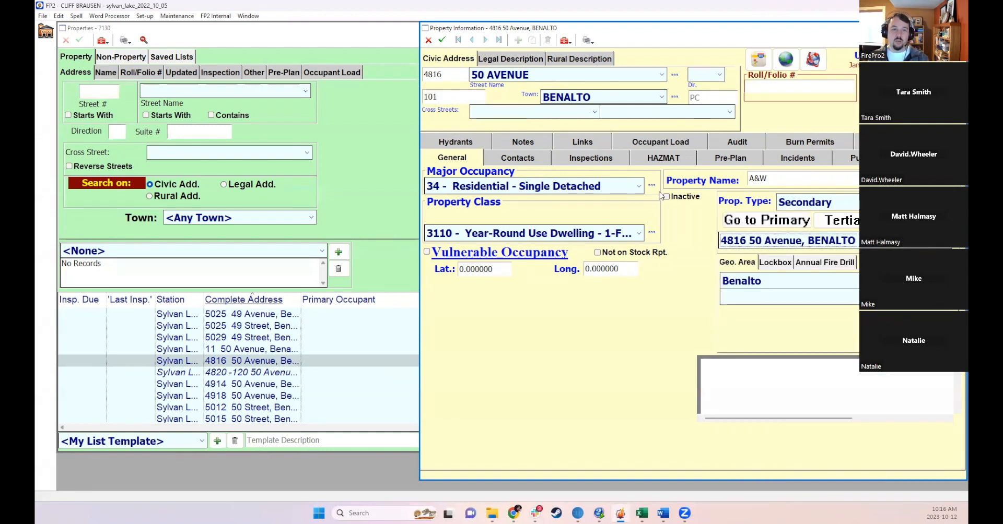
pyautogui.click(442, 39)
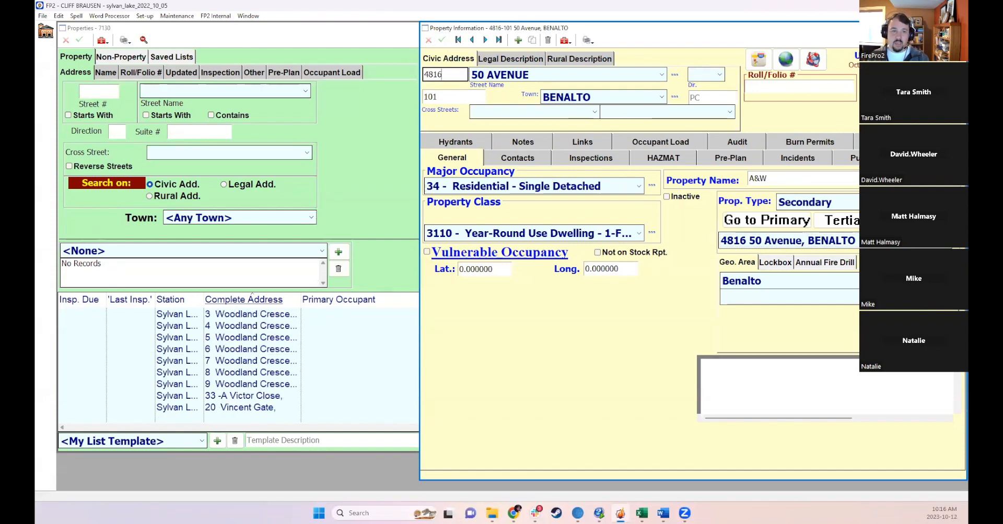
# - Go to the primary property record and view the property list with its linked addresses
pyautogui.click(782, 223)
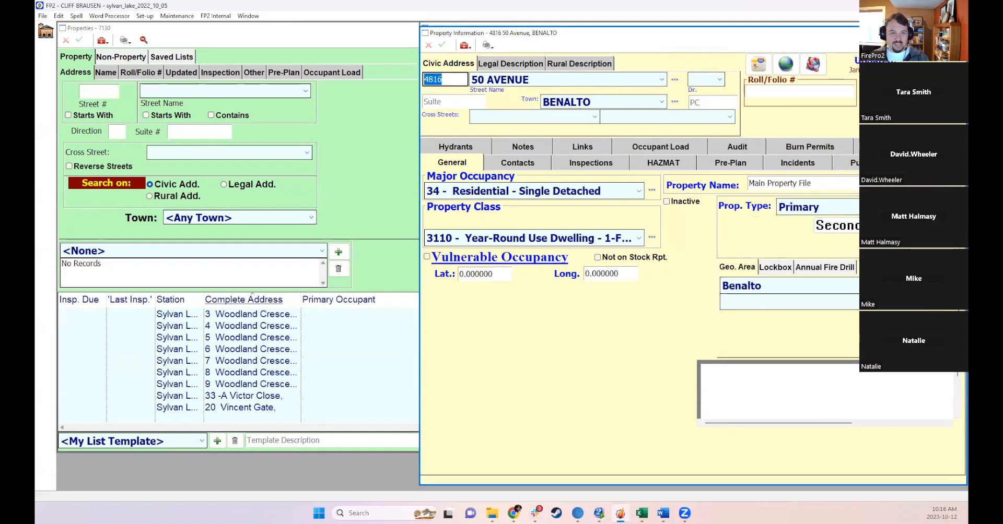
pyautogui.click(844, 233)
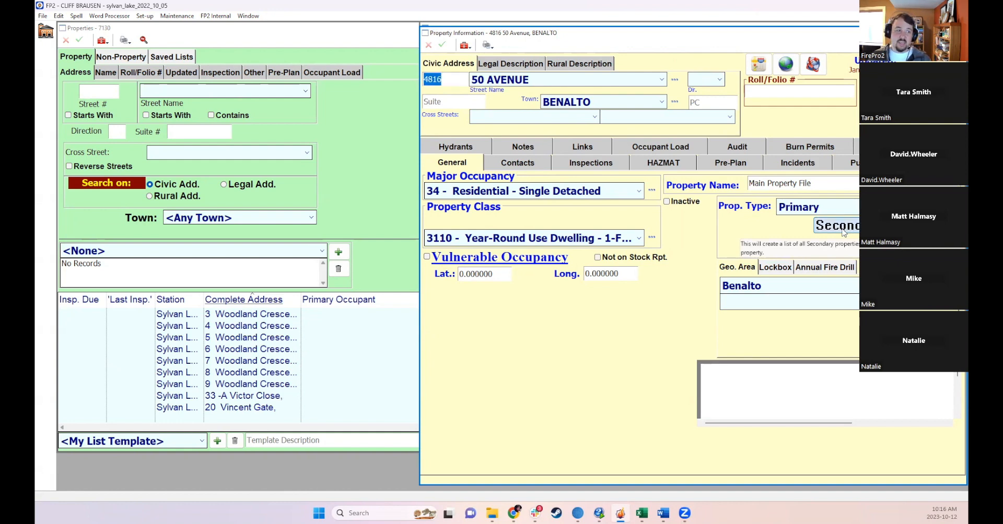
# - Open the secondary A&W property record, view its contacts and inspections, and close it
pyautogui.doubleClick(300, 300)
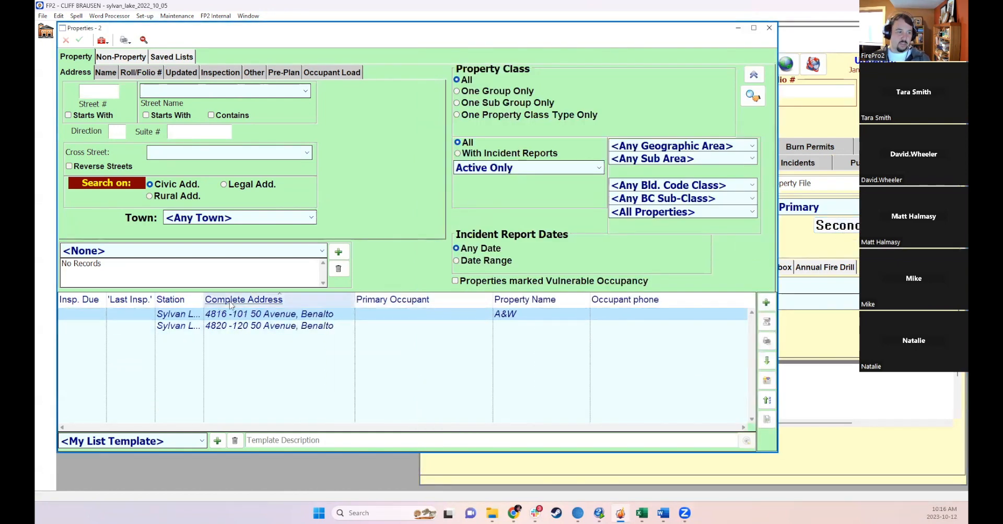
pyautogui.doubleClick(267, 315)
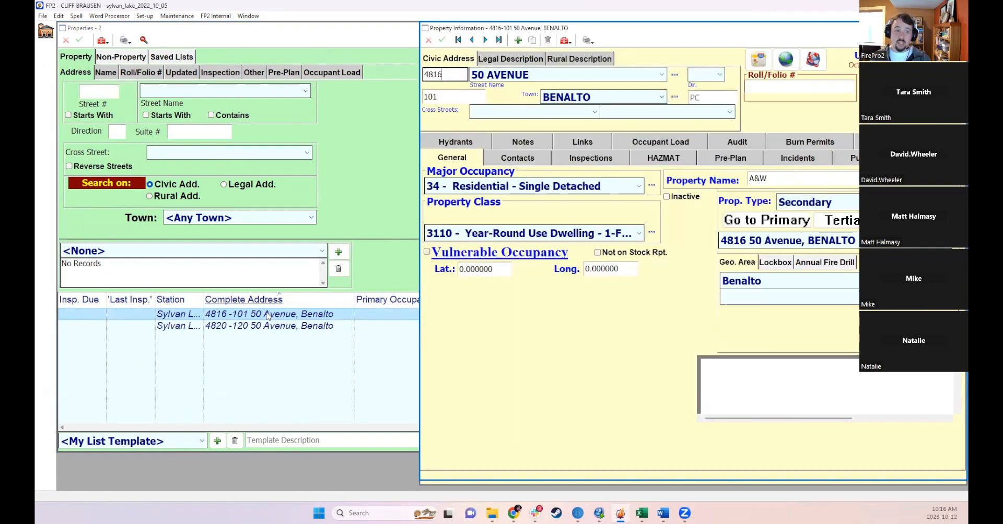
pyautogui.click(522, 159)
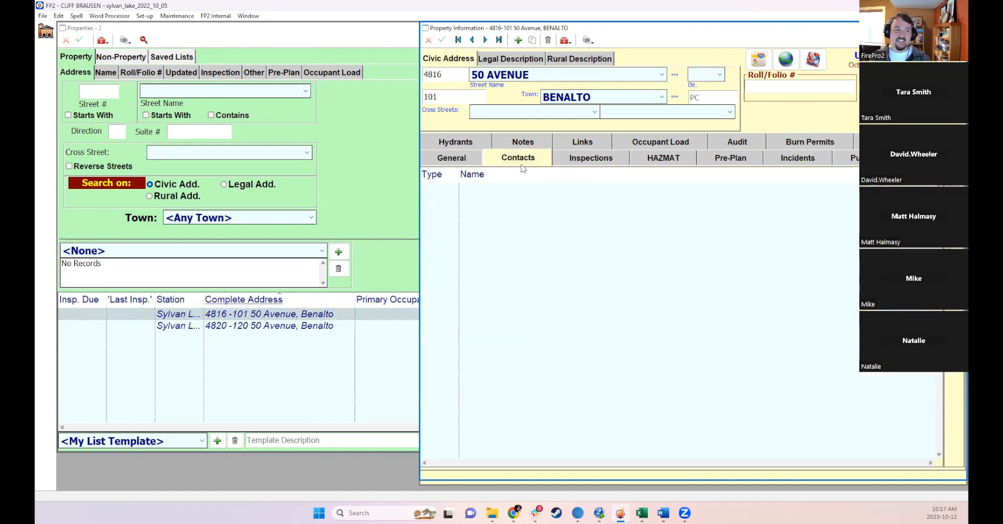
pyautogui.click(591, 158)
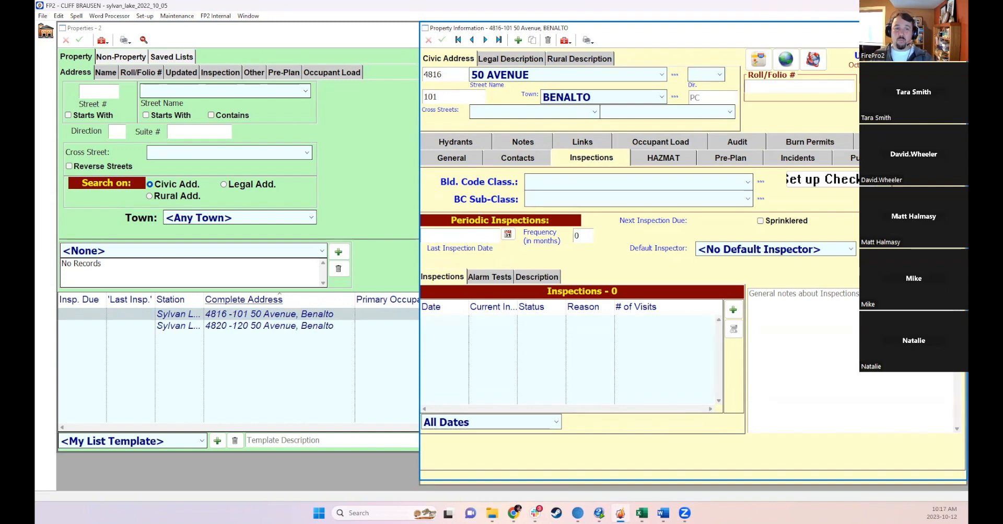
pyautogui.click(958, 27)
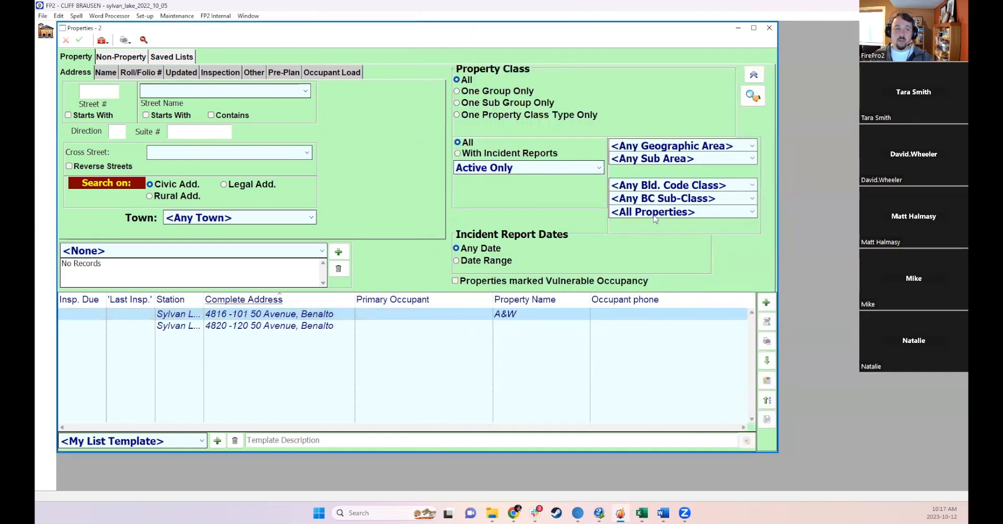
# - Go to the primary property and review its inspections, alarm tests and description, then close the property windows
pyautogui.doubleClick(292, 317)
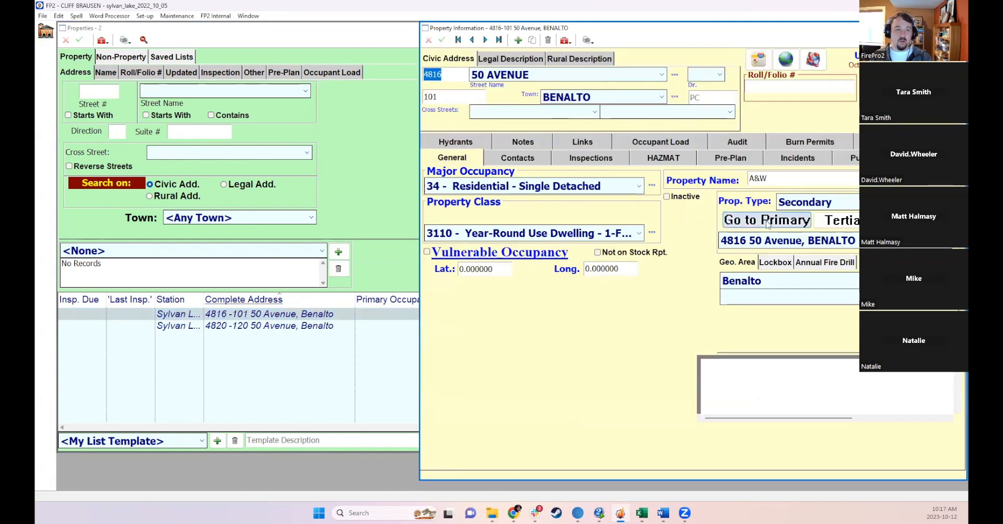
pyautogui.click(766, 221)
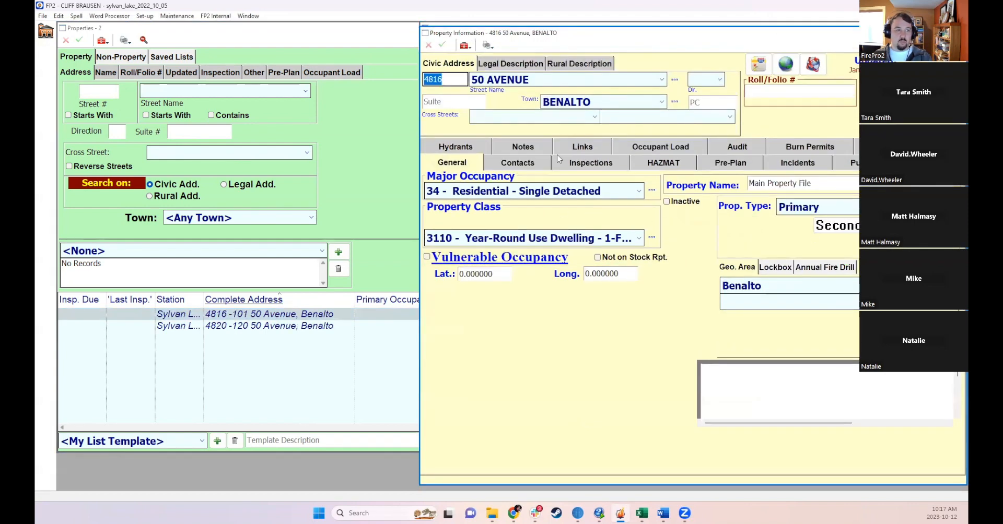
pyautogui.click(569, 165)
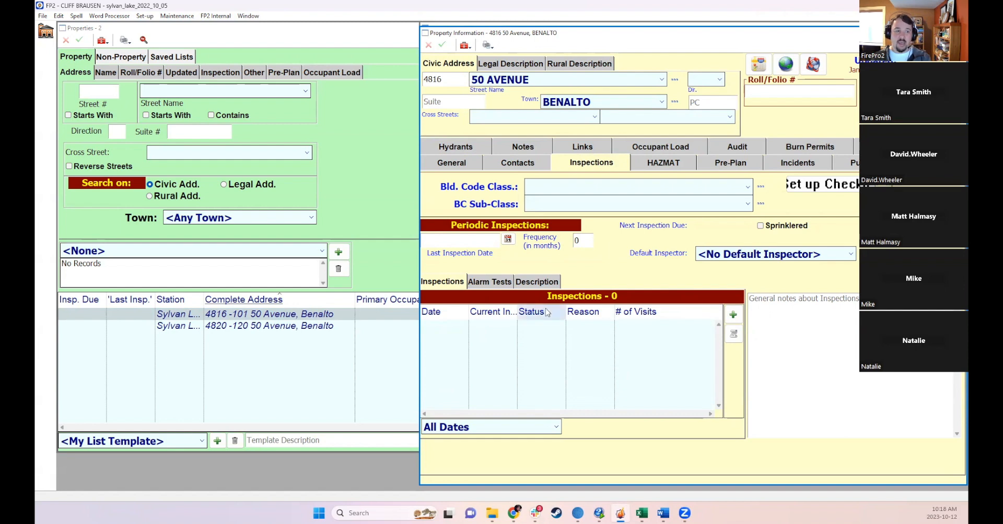
pyautogui.click(499, 284)
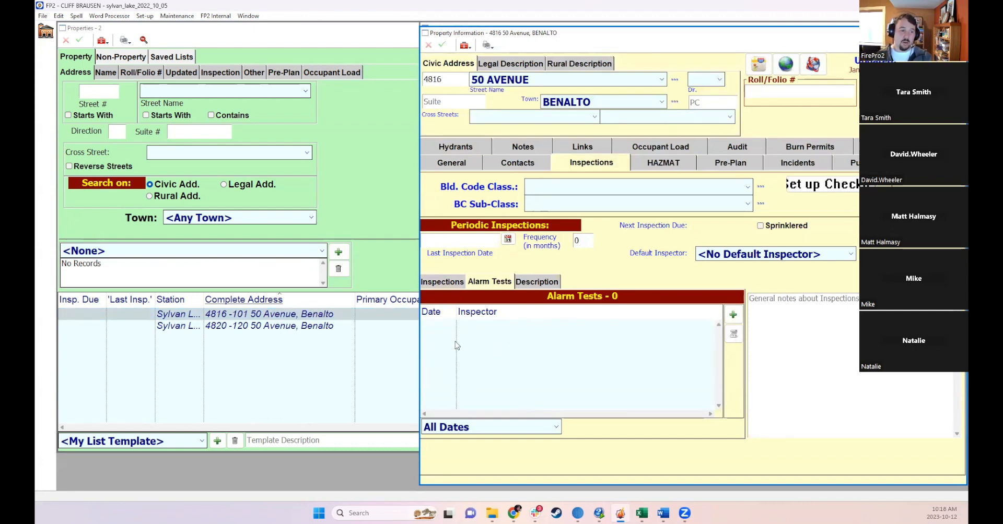
pyautogui.click(543, 283)
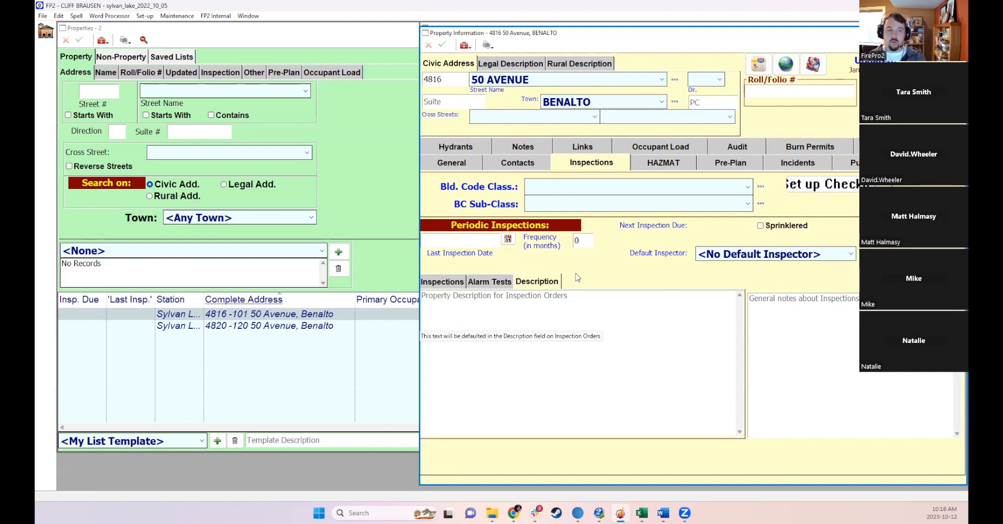
pyautogui.click(817, 306)
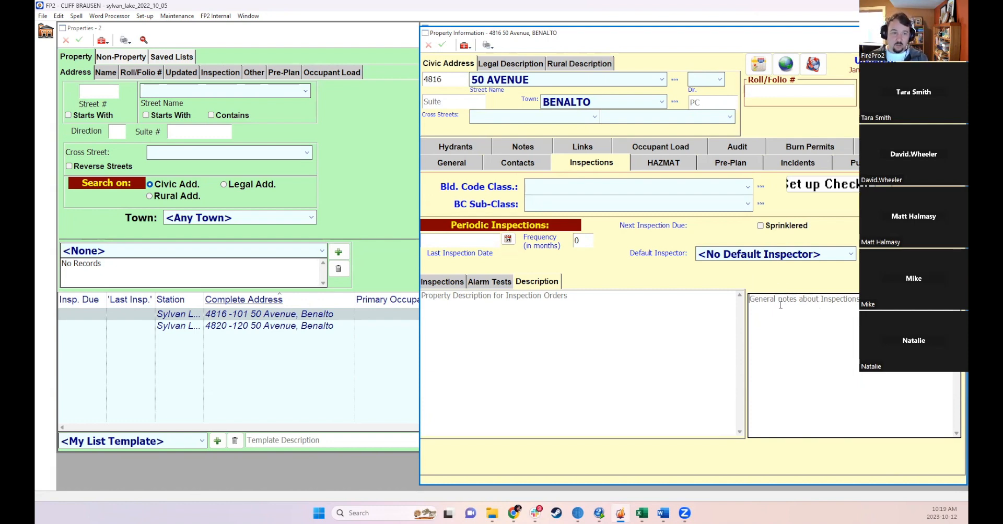
pyautogui.click(439, 284)
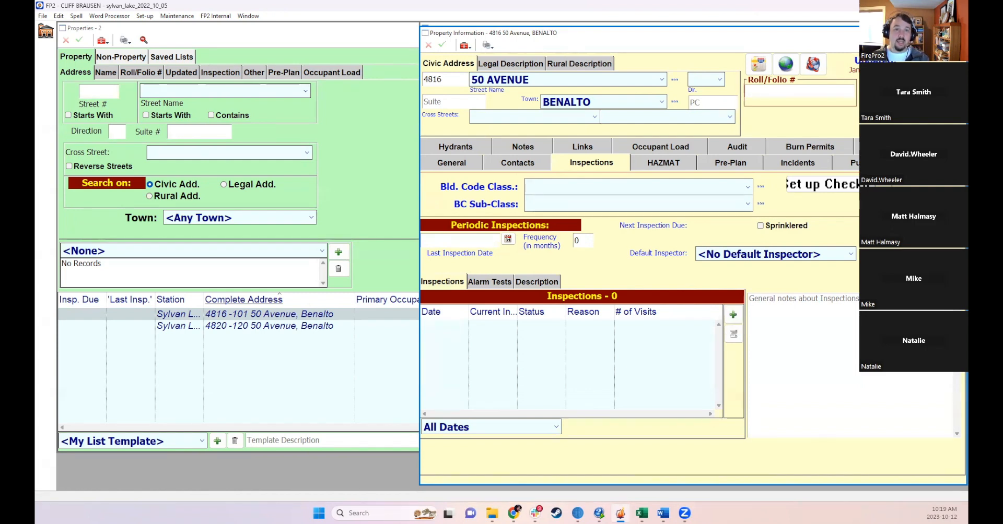
pyautogui.click(959, 33)
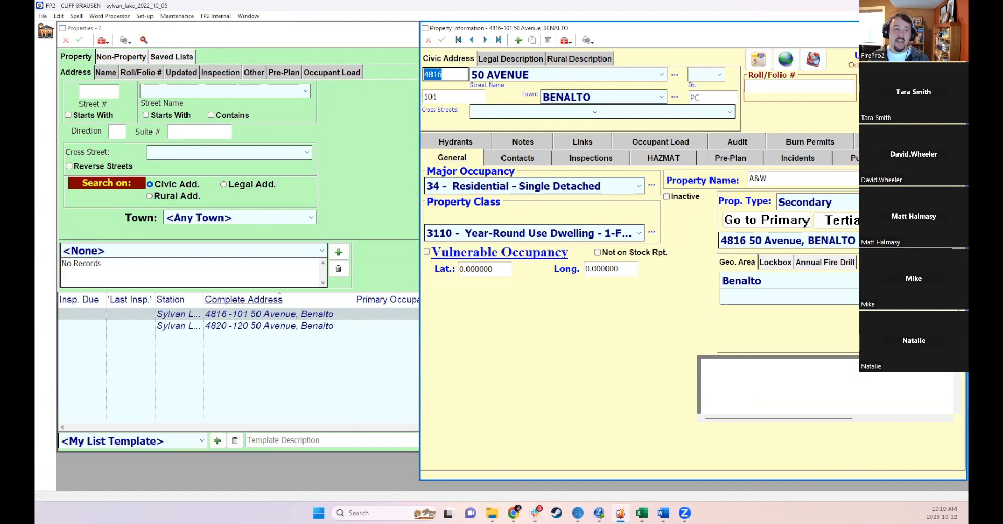
pyautogui.click(959, 29)
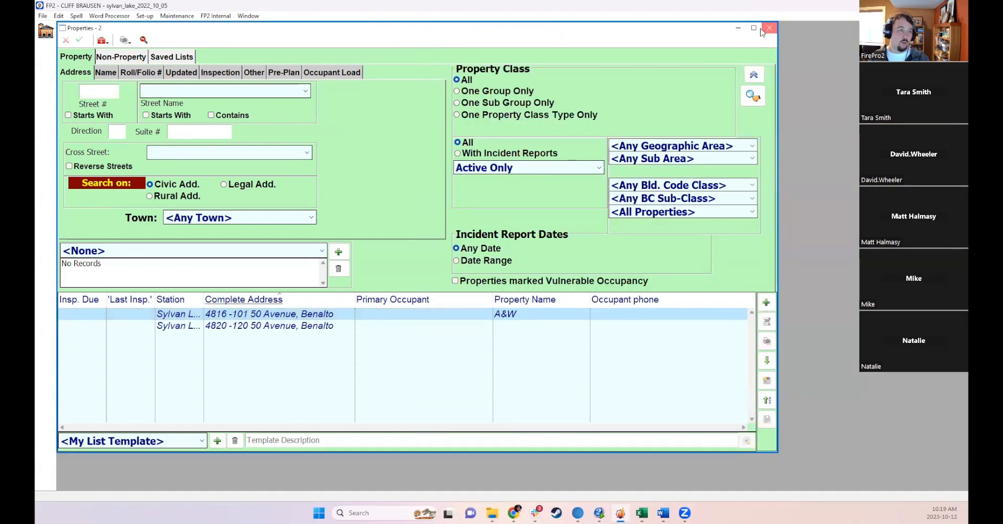
pyautogui.click(770, 29)
pyautogui.click(126, 82)
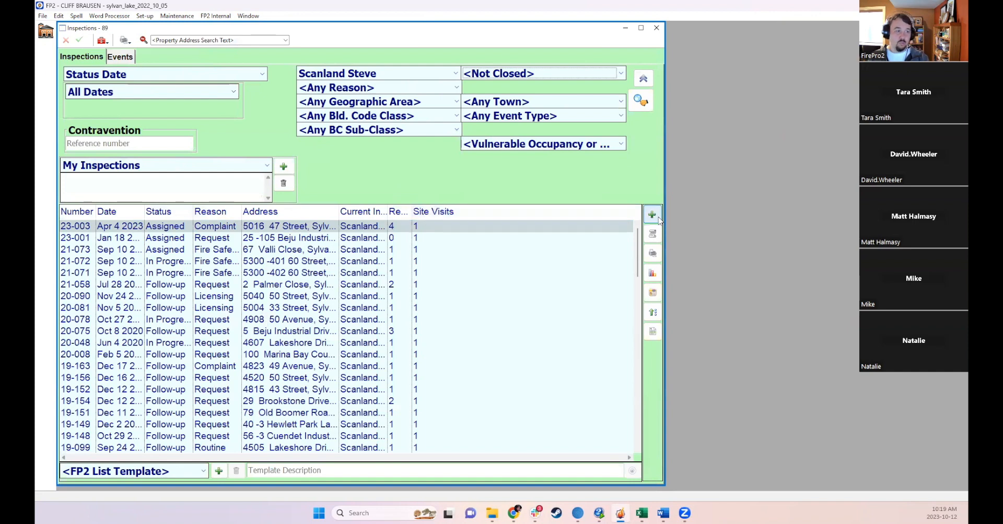
pyautogui.click(658, 219)
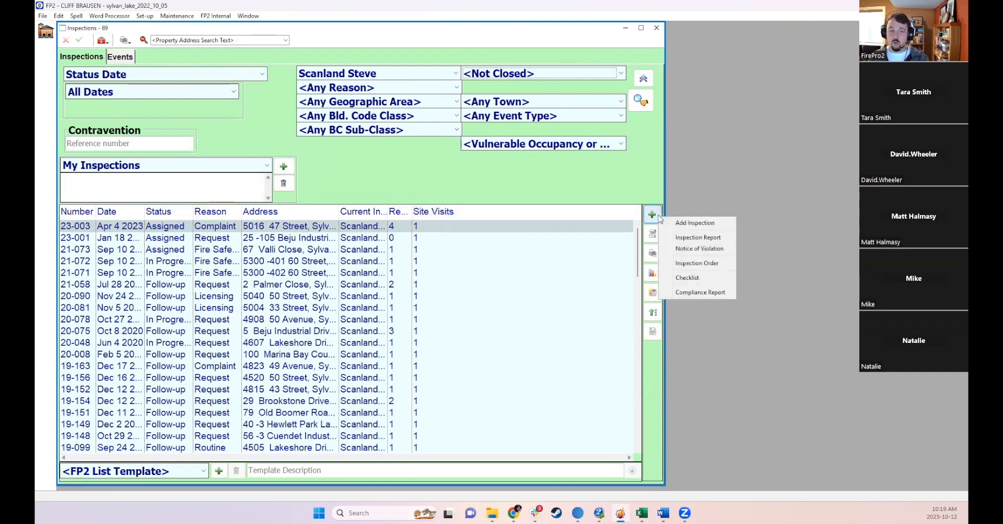
pyautogui.click(702, 228)
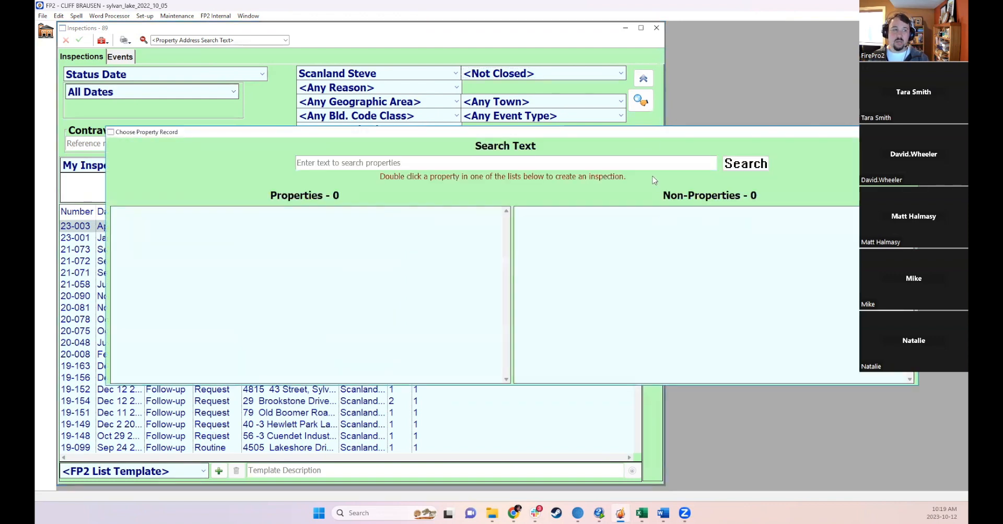
pyautogui.write('100')
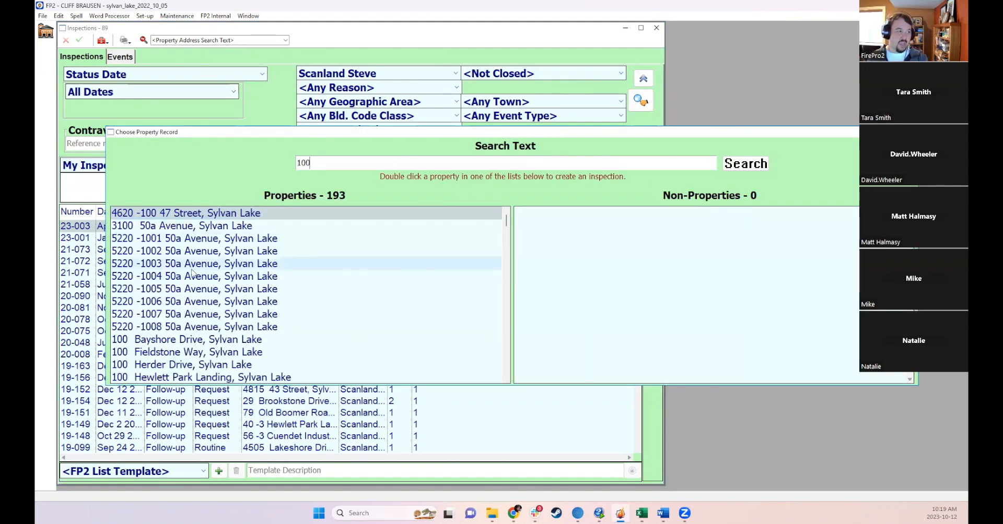
pyautogui.click(189, 341)
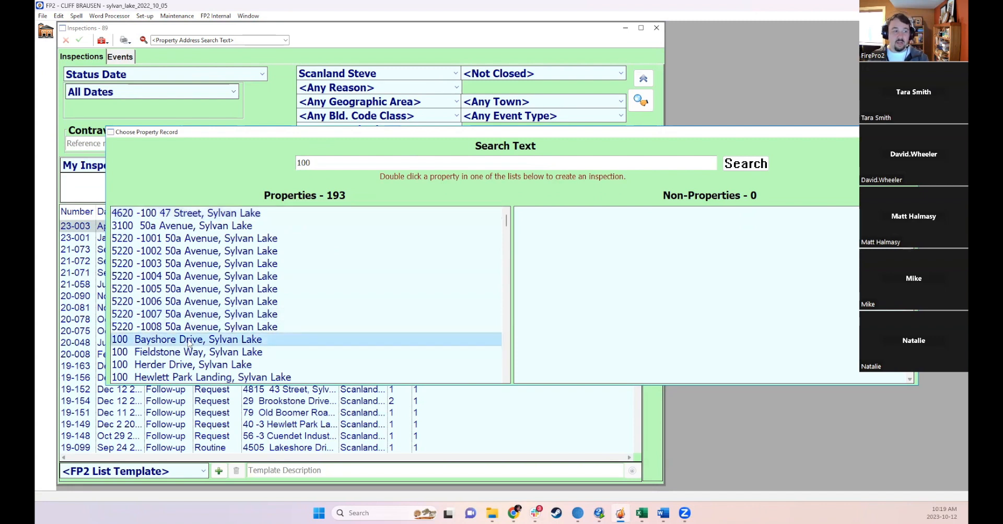
pyautogui.doubleClick(189, 341)
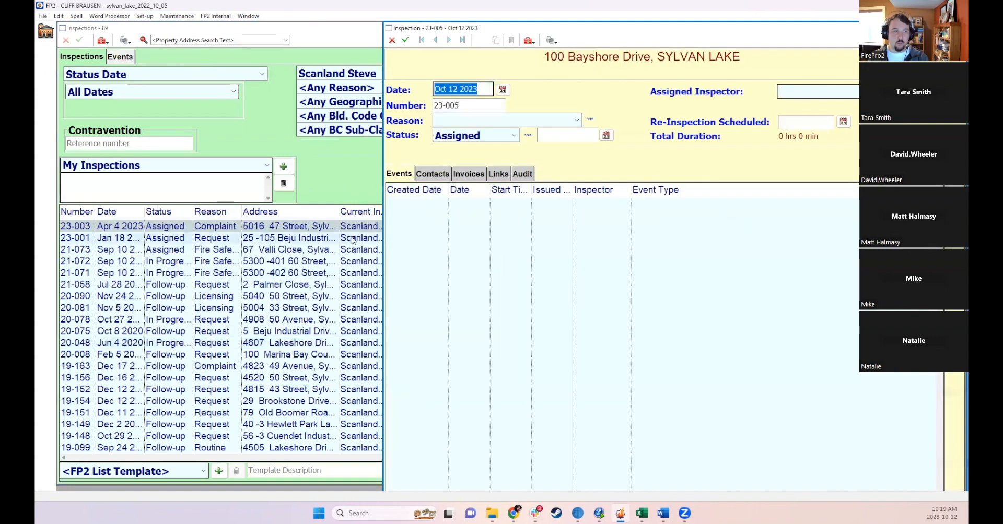
# - Set the inspection reason to Complaint and view the list of inspection reasons
pyautogui.click(484, 89)
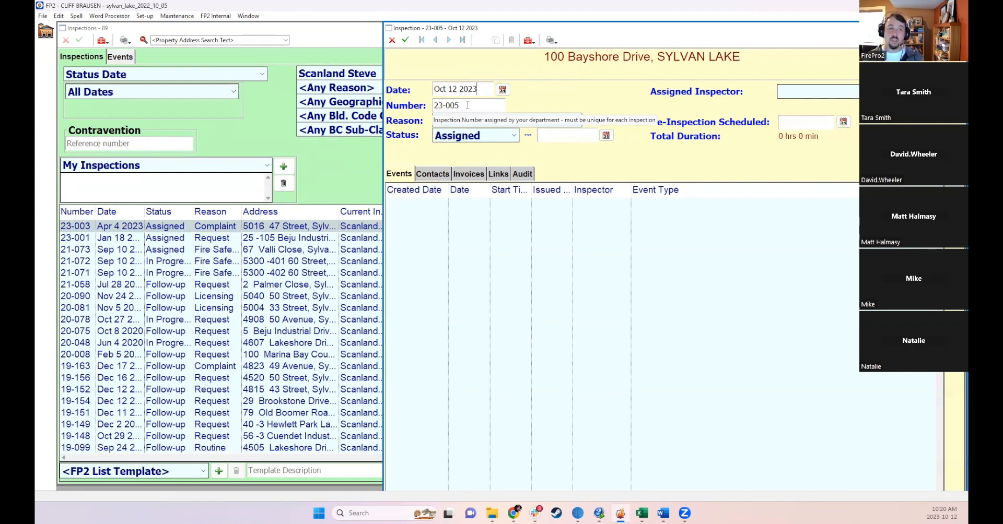
pyautogui.click(460, 122)
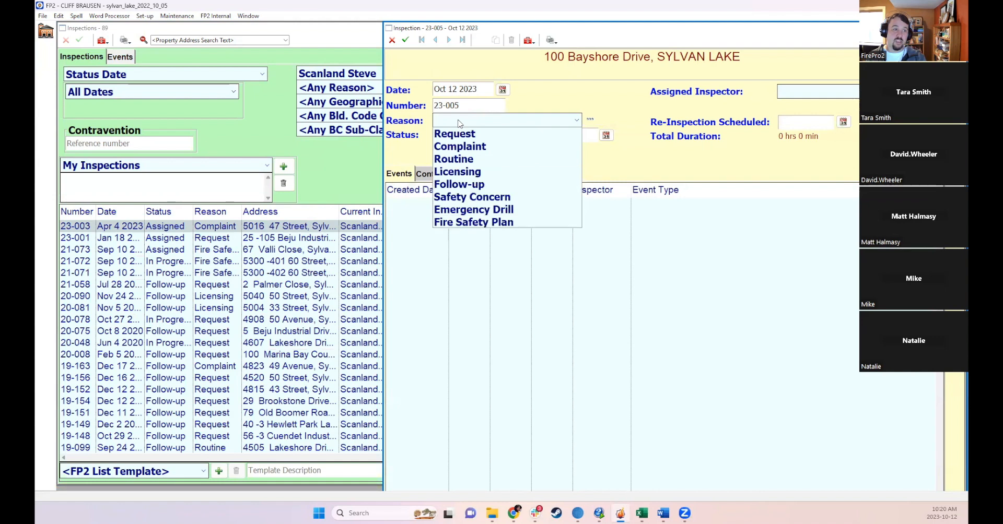
pyautogui.click(452, 147)
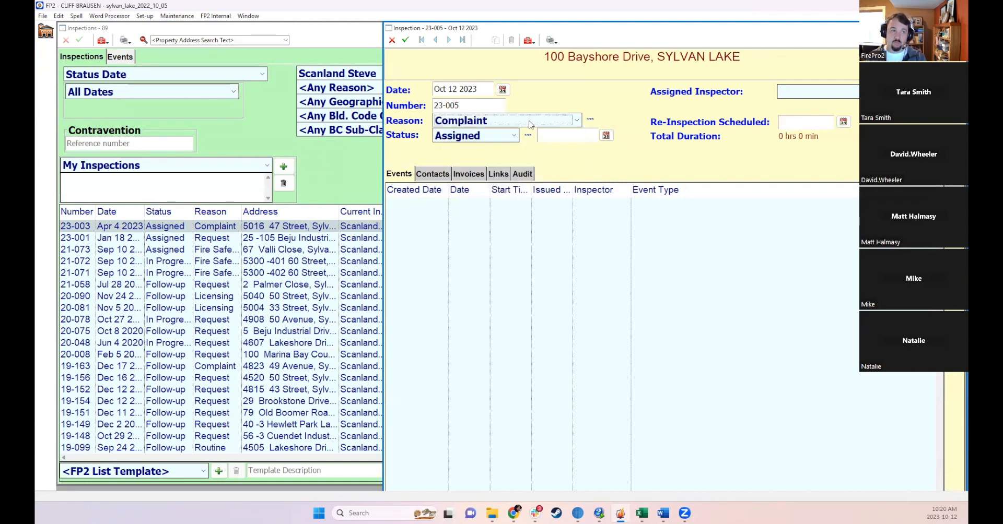
pyautogui.click(590, 120)
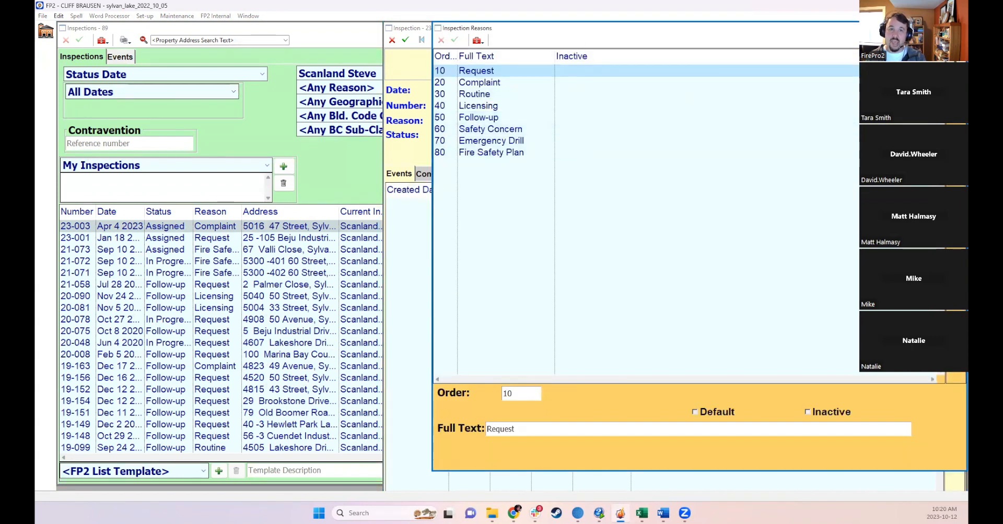
pyautogui.click(959, 28)
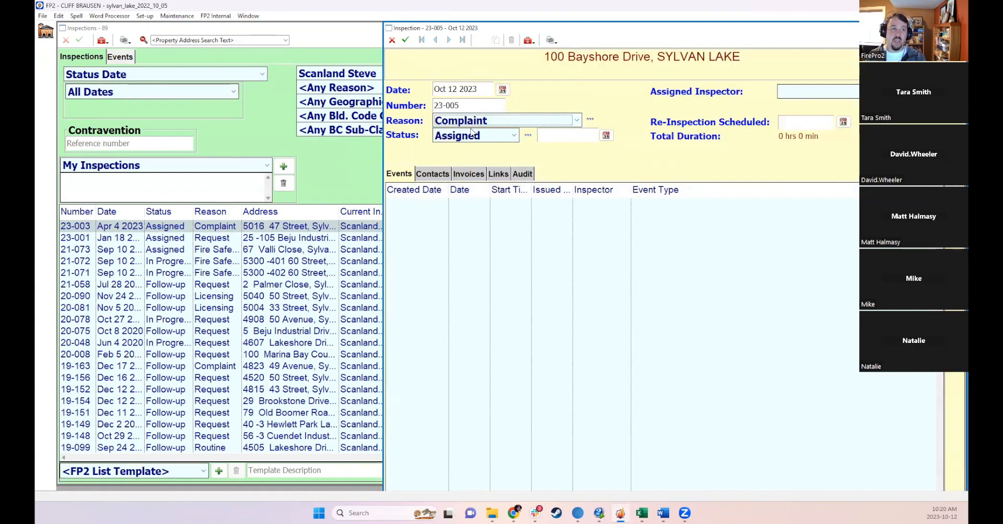
# - Try the In Progress and Closed statuses on the inspection, settling on Follow-up
pyautogui.click(473, 135)
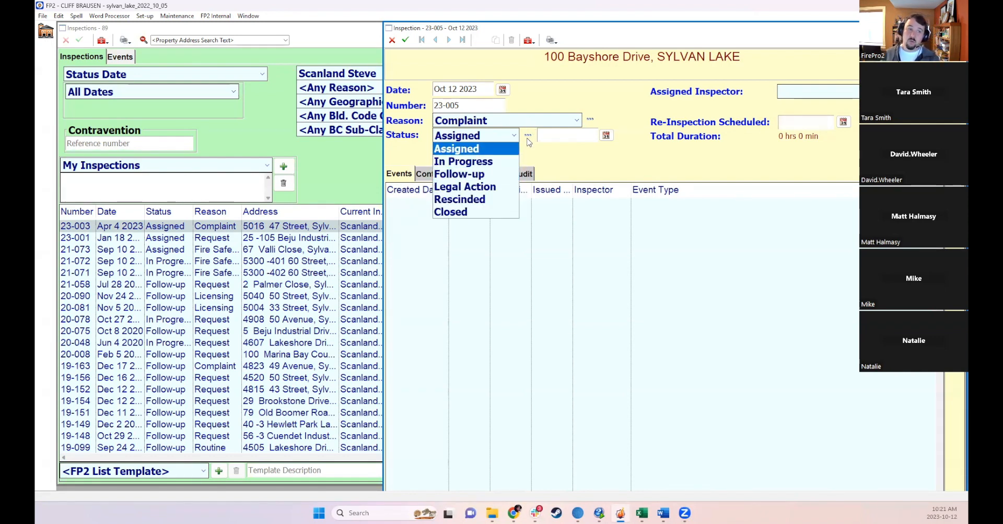
pyautogui.click(462, 161)
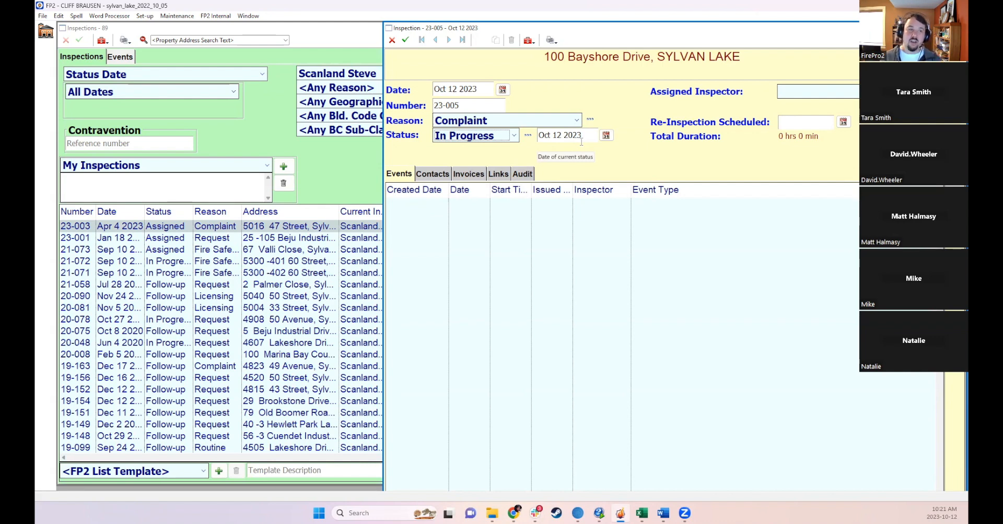
pyautogui.click(459, 139)
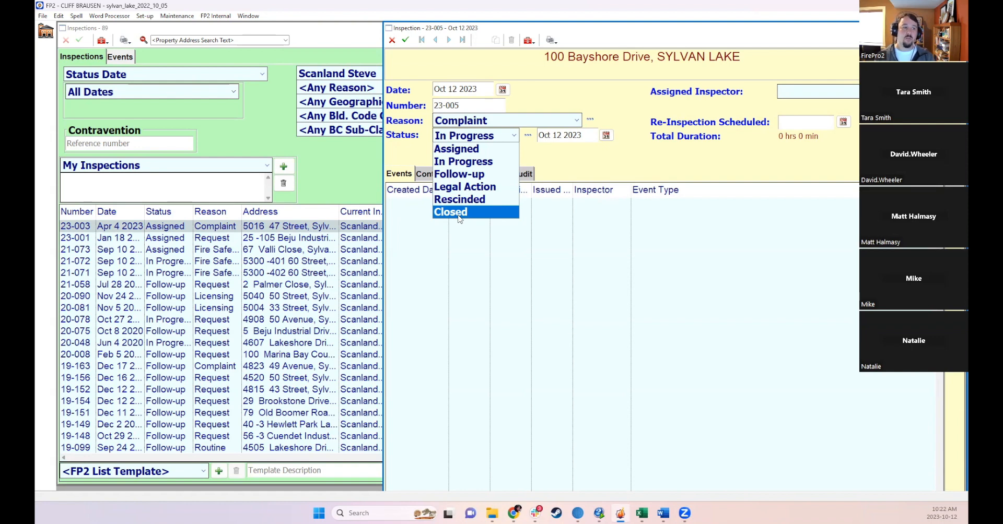
pyautogui.click(460, 214)
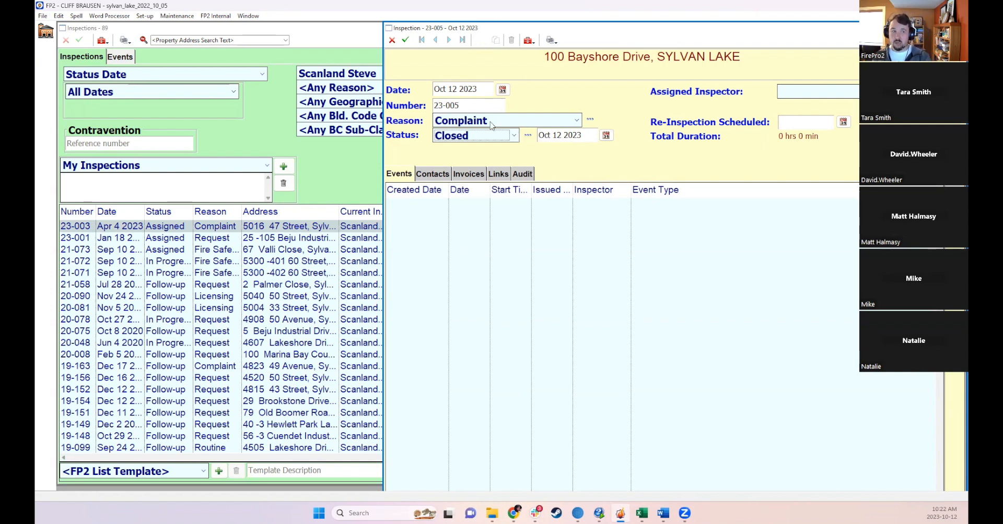
pyautogui.click(443, 139)
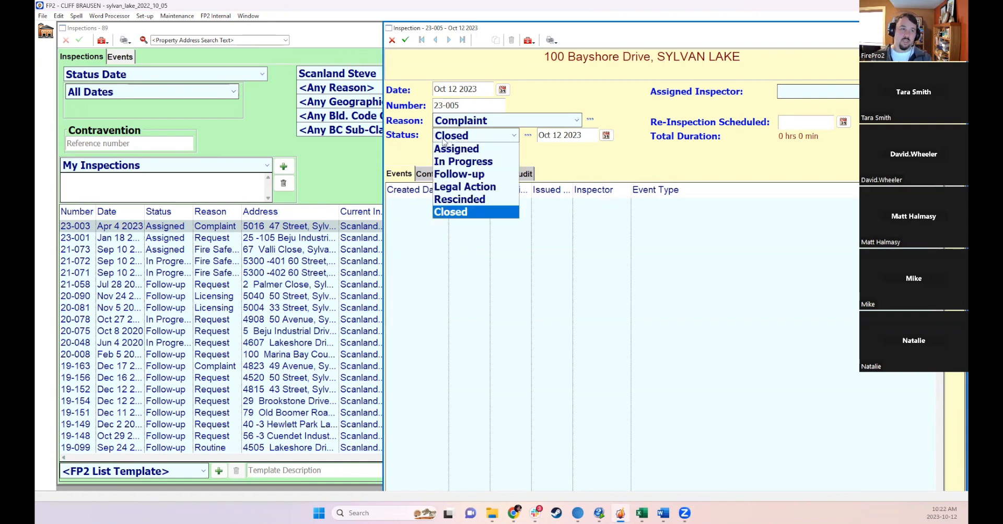
pyautogui.click(458, 174)
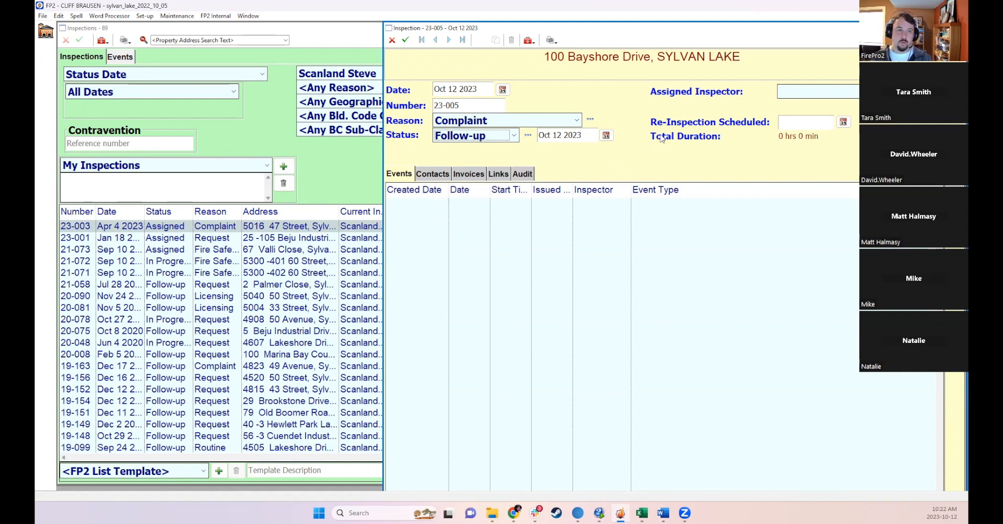
# - Assign an inspector from the list to the inspection and save it
pyautogui.click(808, 100)
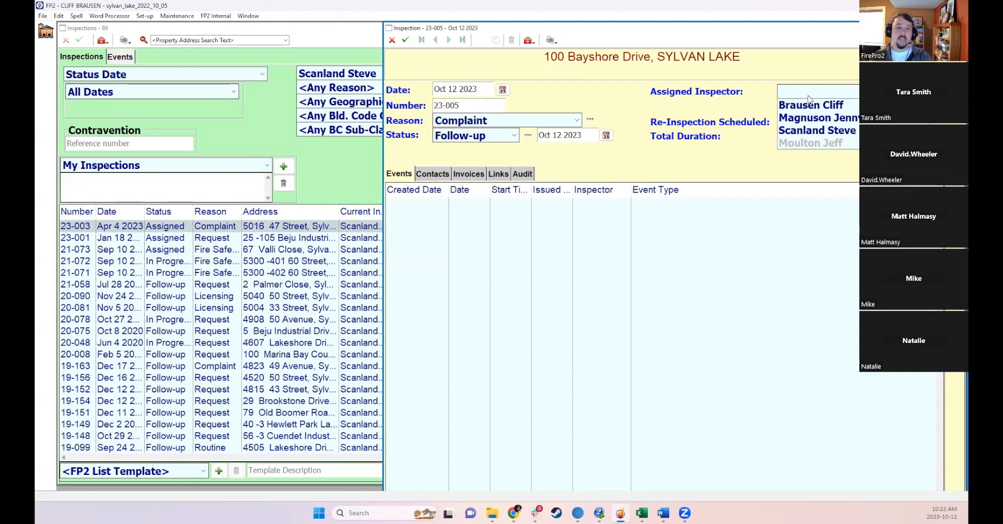
pyautogui.click(787, 133)
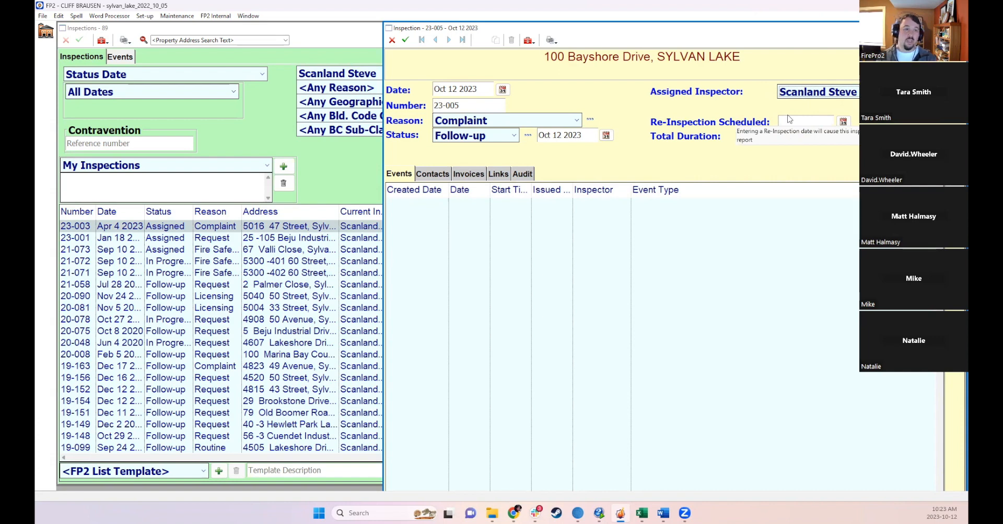
pyautogui.click(406, 41)
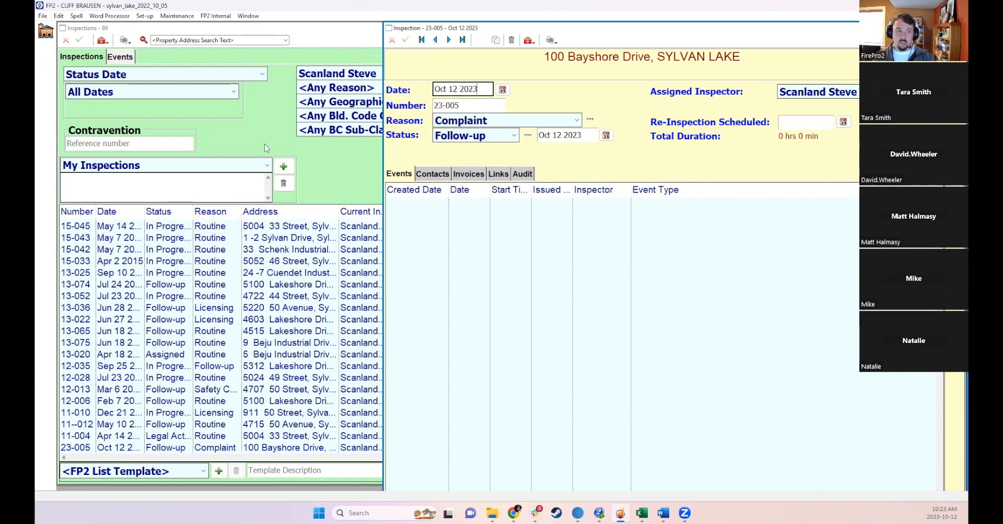
# - Check the contacts on the inspection, then close the inspection and the inspections list
pyautogui.click(440, 175)
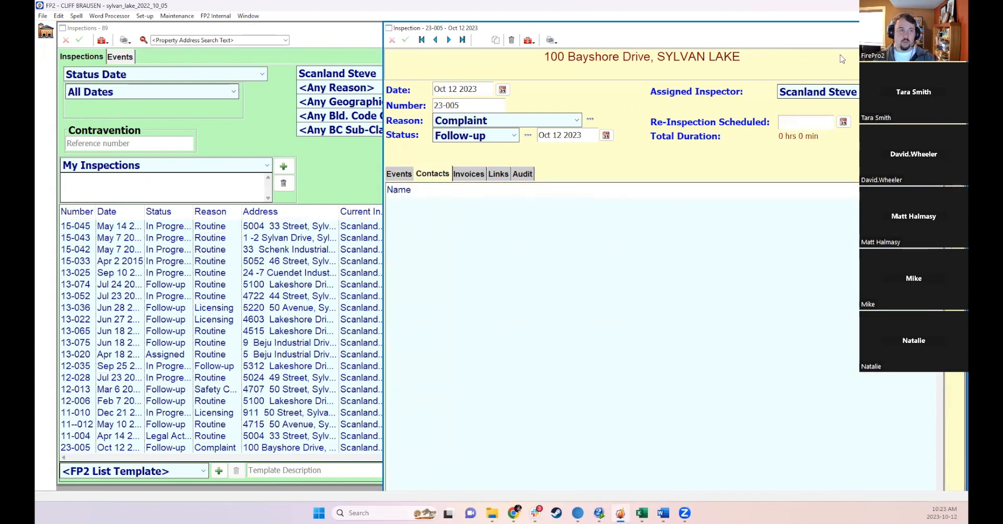
pyautogui.press('Escape')
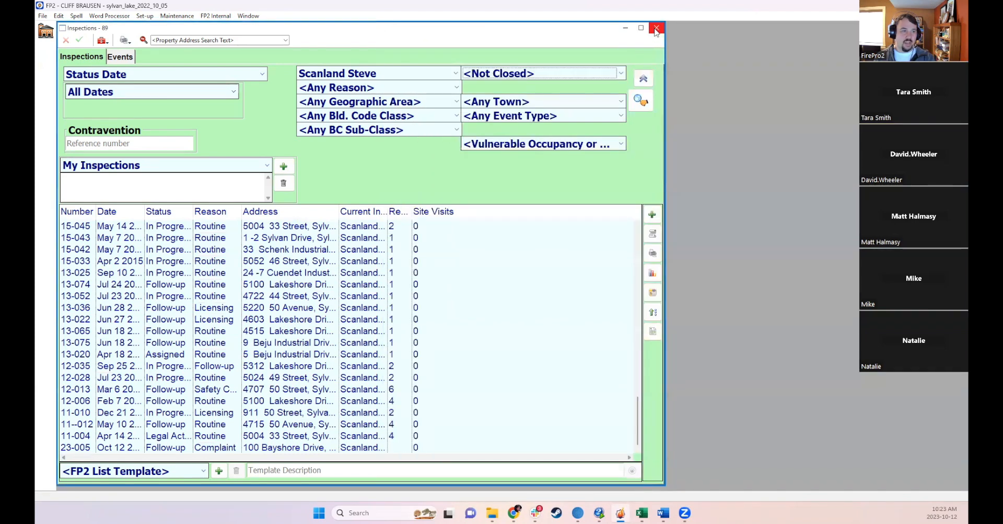
pyautogui.press('Escape')
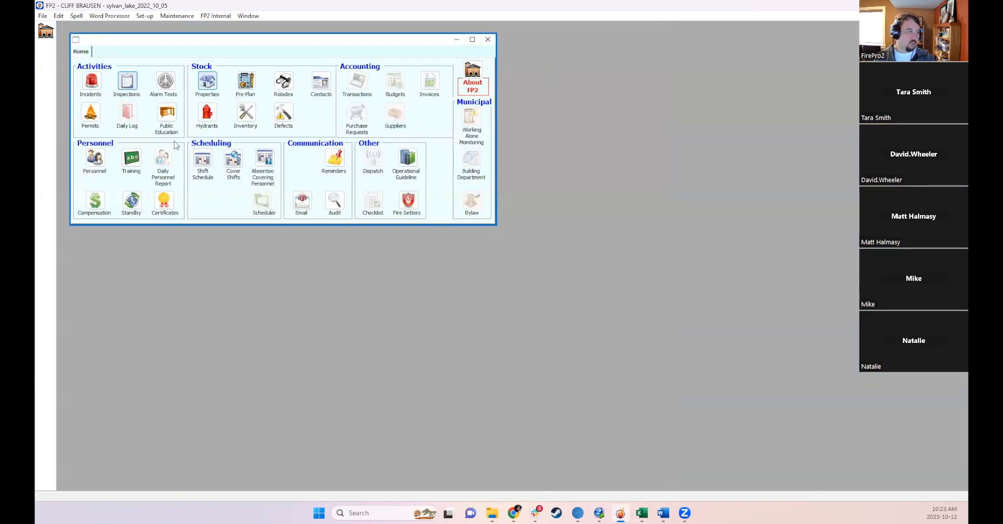
# - Open the property record for 25-105 Beju Industrial Drive and add a new inspection from its Inspections section
pyautogui.click(211, 84)
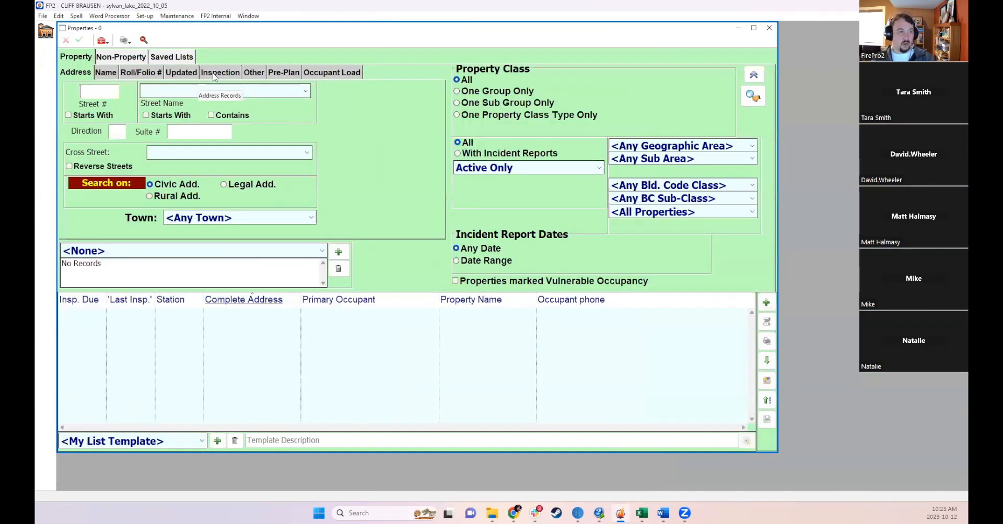
pyautogui.doubleClick(270, 337)
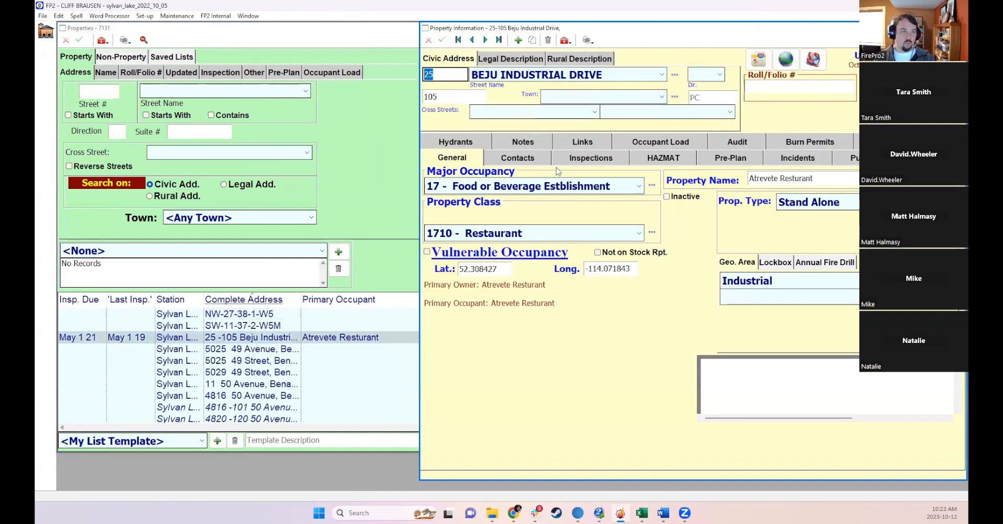
pyautogui.click(568, 160)
pyautogui.click(732, 310)
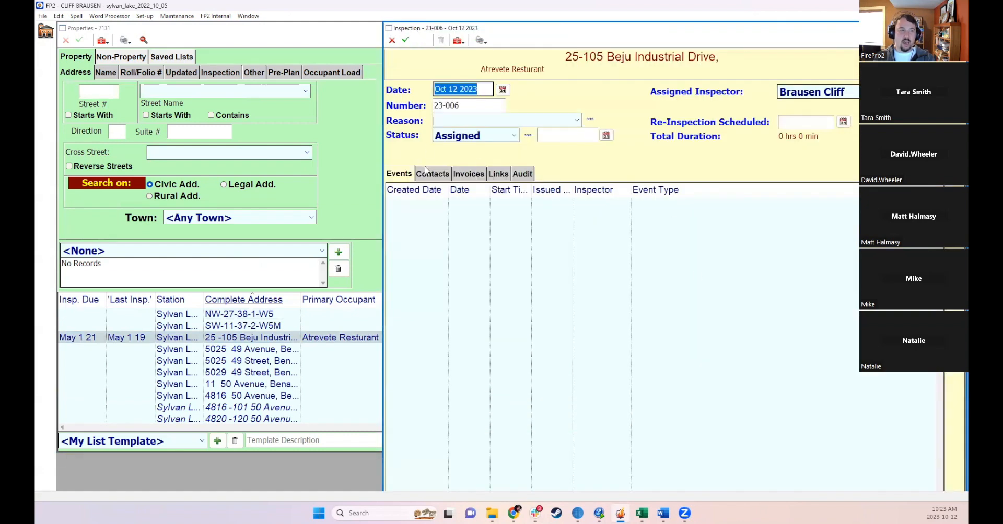
pyautogui.click(432, 175)
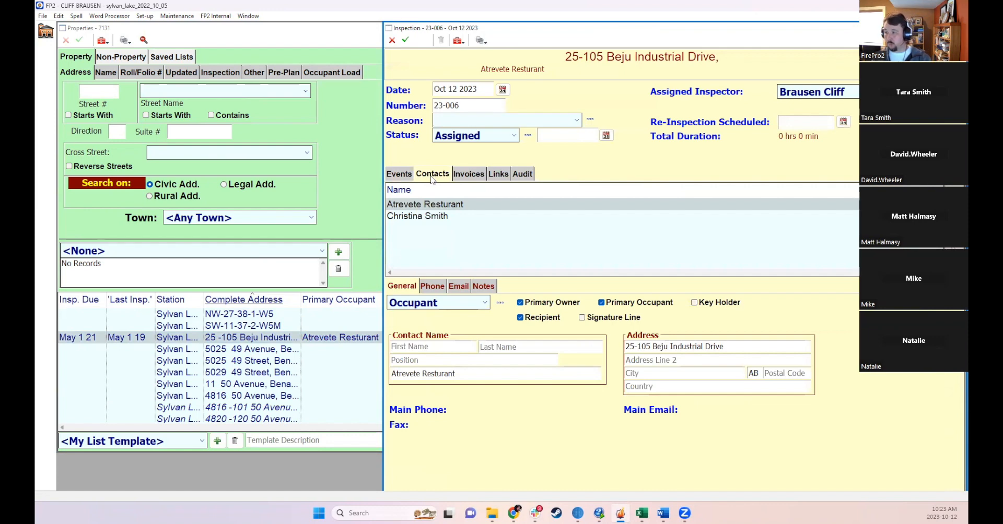
pyautogui.click(426, 216)
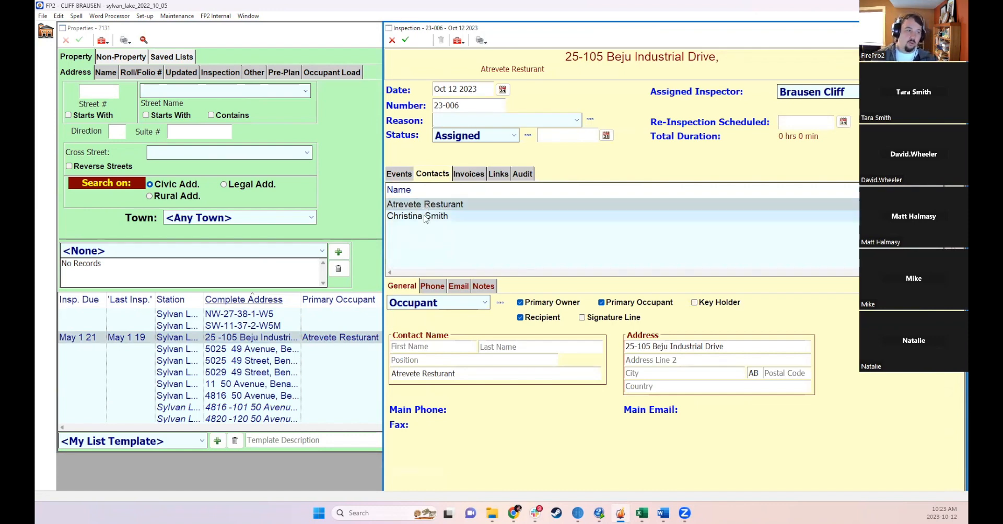
pyautogui.click(428, 206)
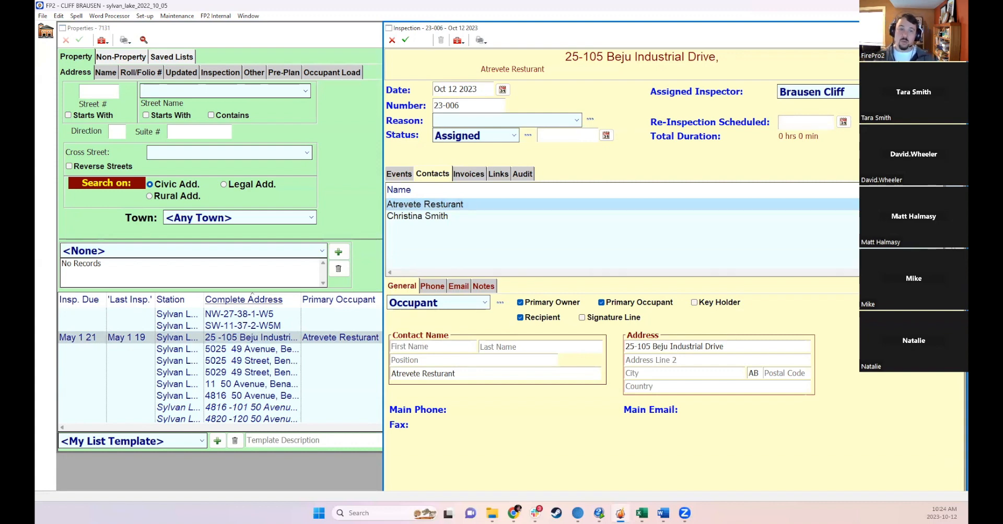
pyautogui.hotkey('ctrl', 'n')
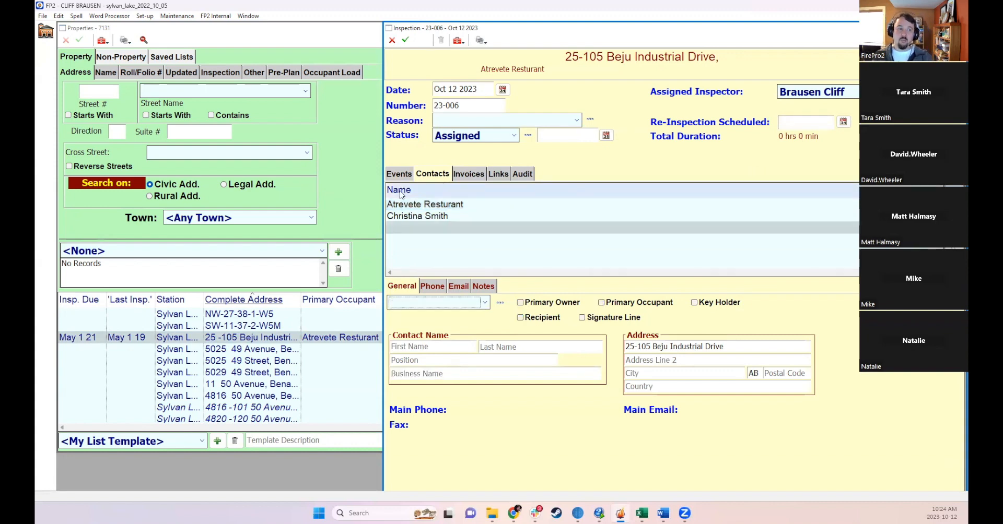
pyautogui.click(946, 257)
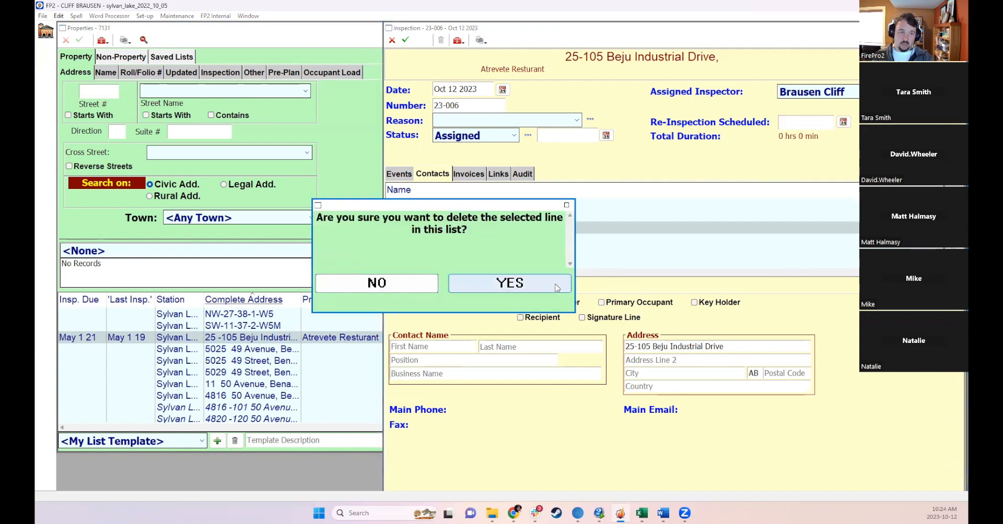
pyautogui.click(557, 288)
# - Review each contact's details on the inspection and set the inspection reason to Request
pyautogui.click(451, 206)
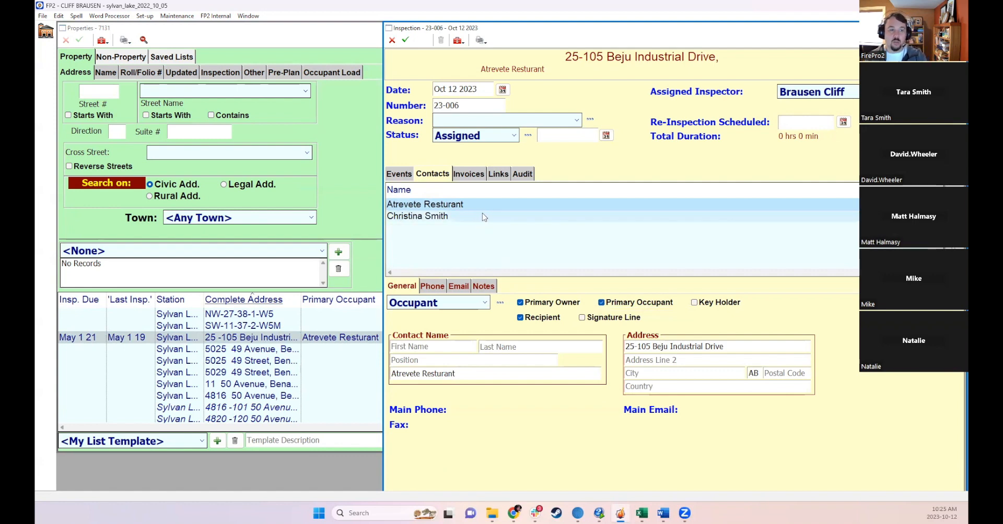
pyautogui.click(496, 218)
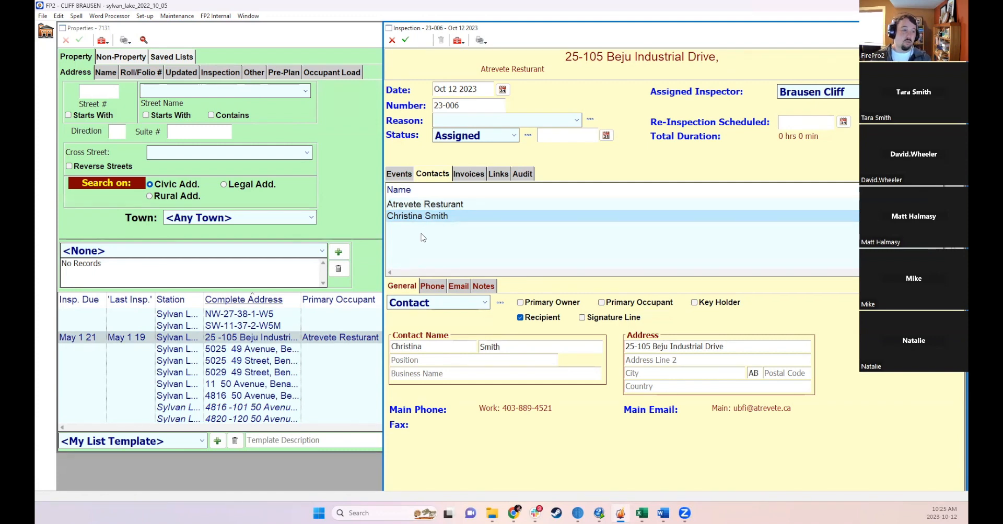
pyautogui.click(406, 41)
pyautogui.click(478, 308)
pyautogui.click(446, 121)
pyautogui.click(456, 135)
# - Browse the inspection's Invoices and Links sections, including Letters, Pictures and Other Links
pyautogui.click(469, 174)
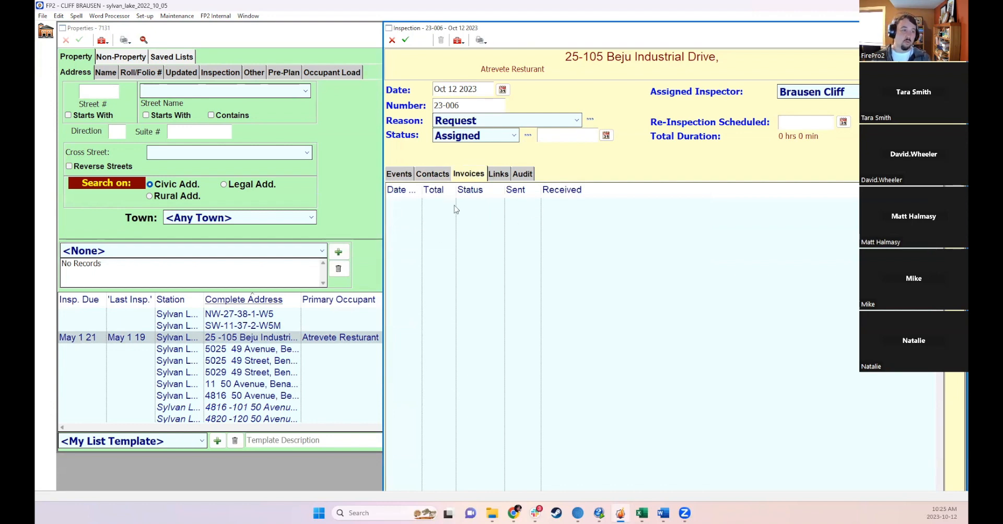
pyautogui.click(498, 175)
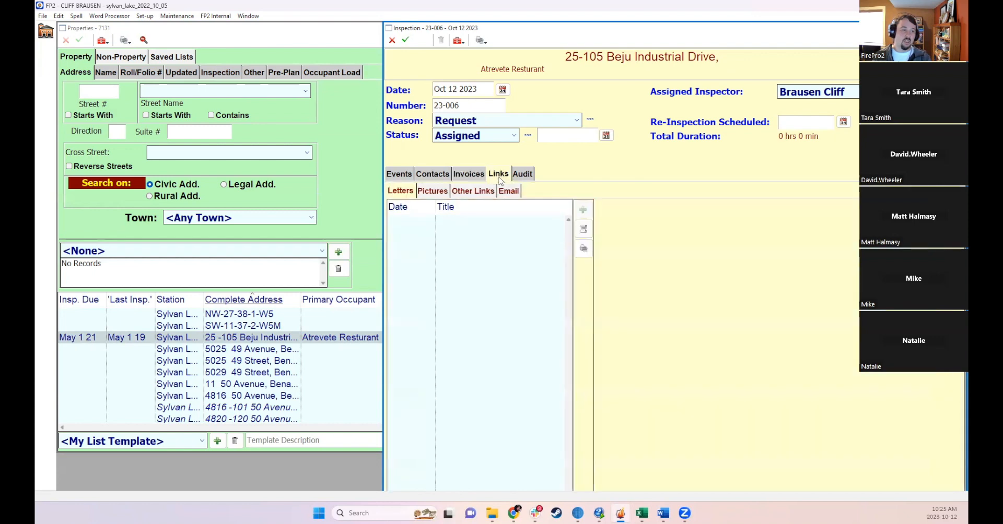
pyautogui.click(432, 194)
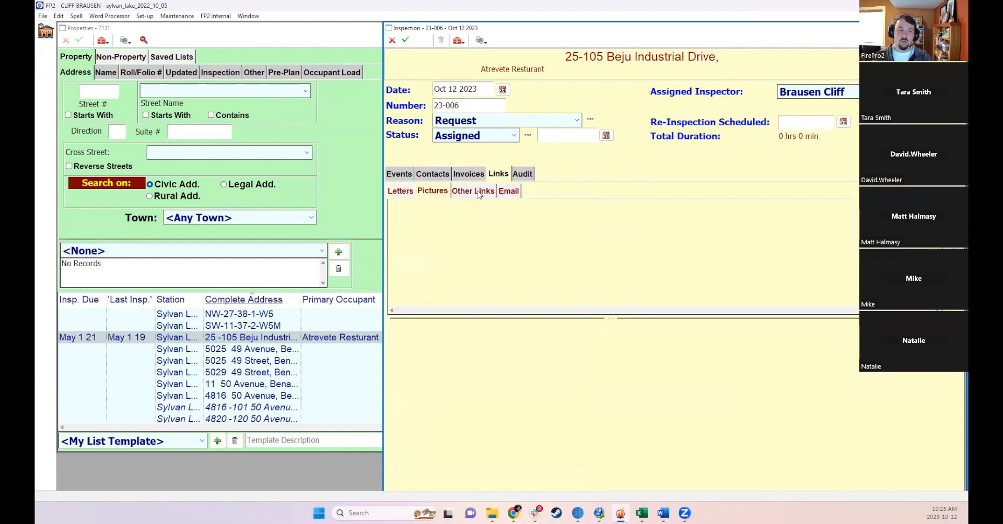
pyautogui.click(478, 192)
pyautogui.click(399, 191)
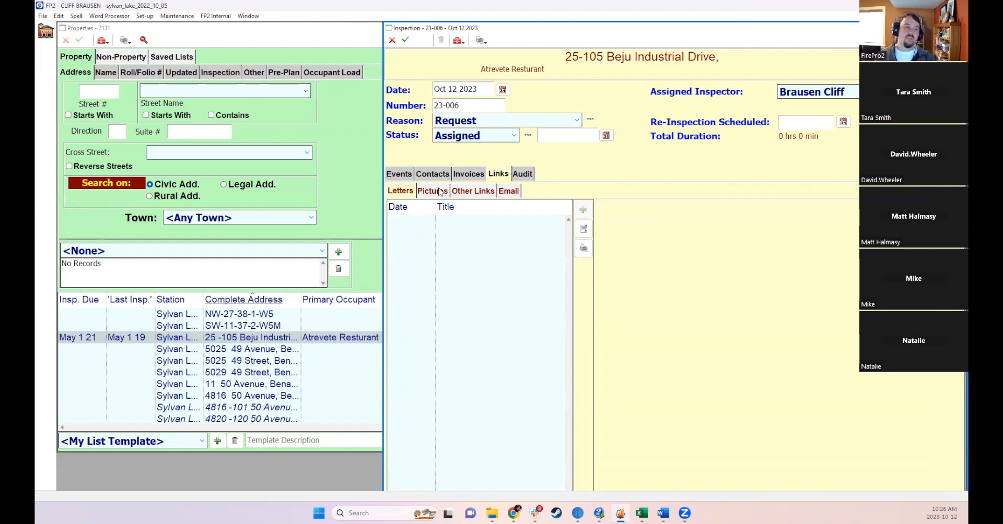
pyautogui.click(435, 192)
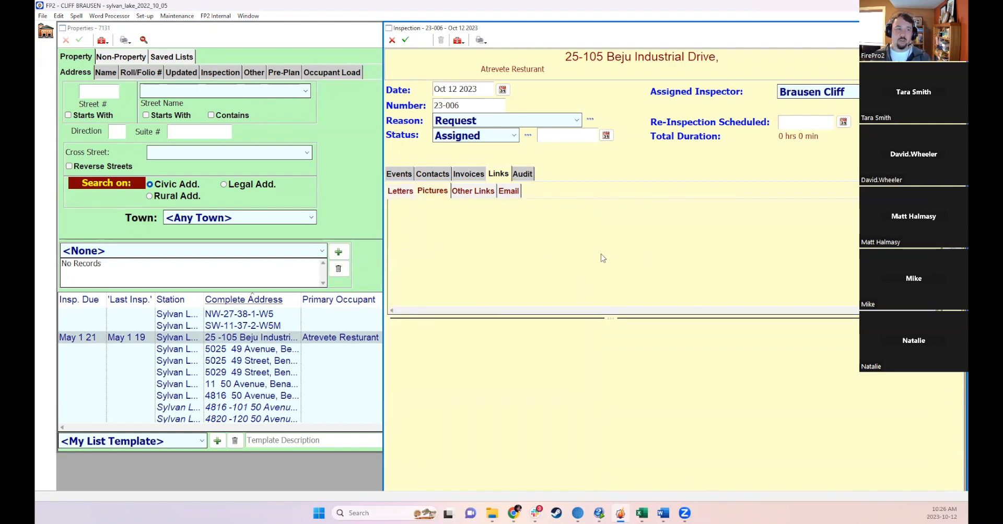
# - Save the new inspection and review its contacts once more
pyautogui.click(423, 173)
pyautogui.click(405, 40)
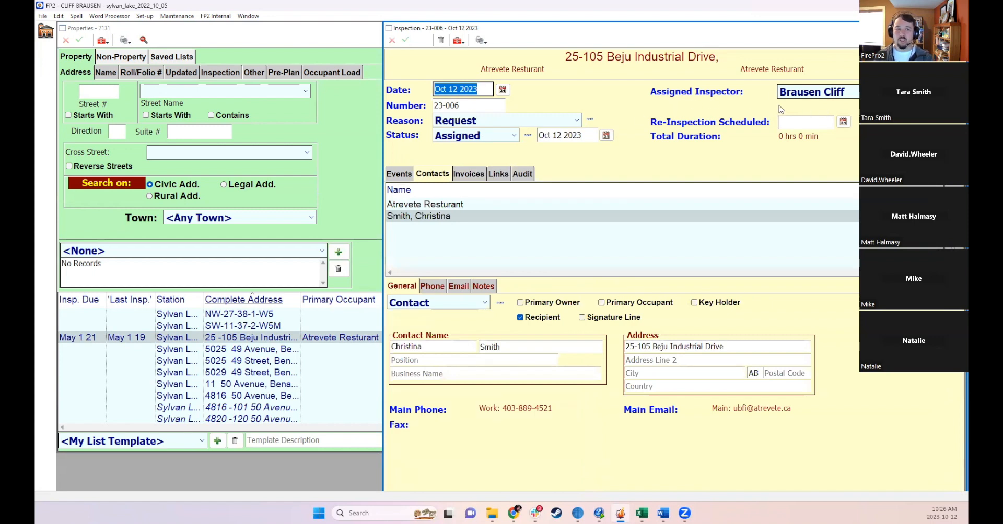
pyautogui.click(437, 205)
pyautogui.click(434, 215)
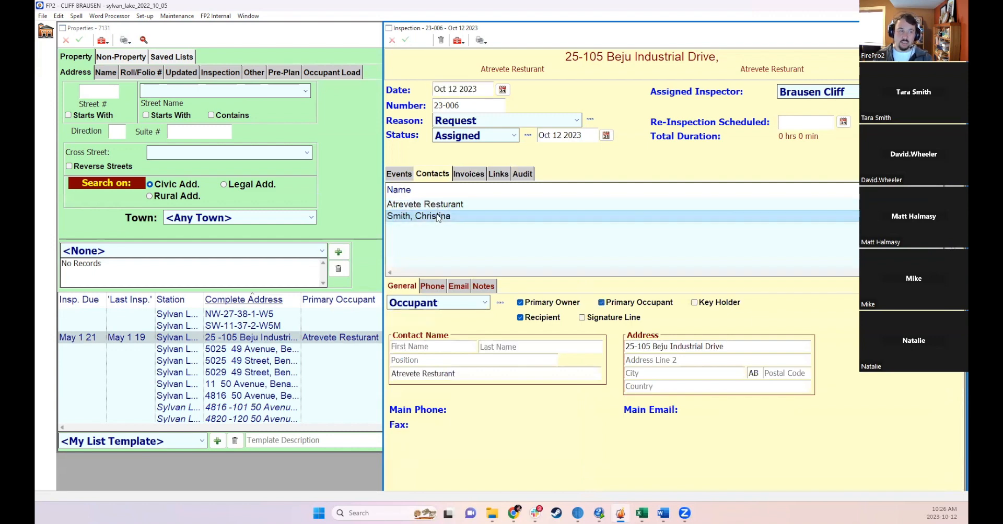
pyautogui.click(418, 205)
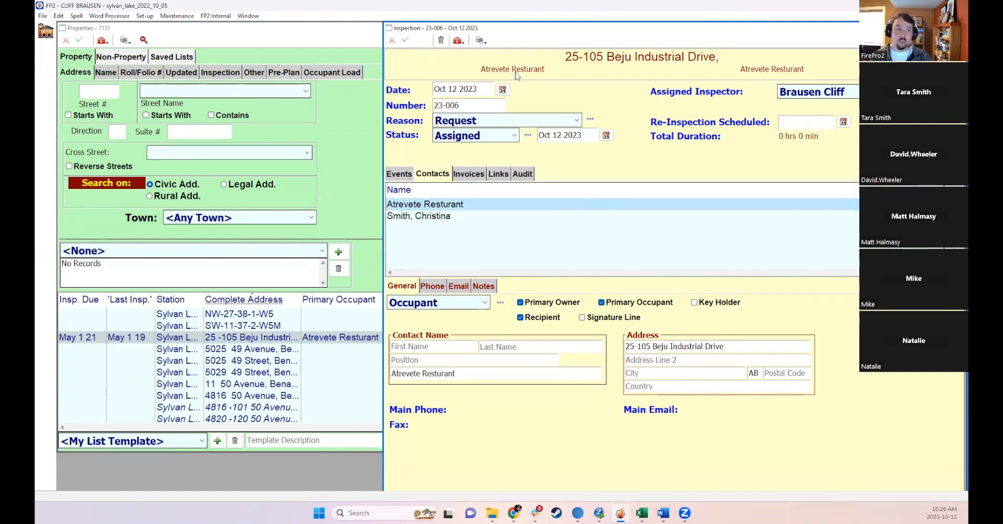
# - Close the inspection, property record and properties list, and reopen the inspections list
pyautogui.click(957, 28)
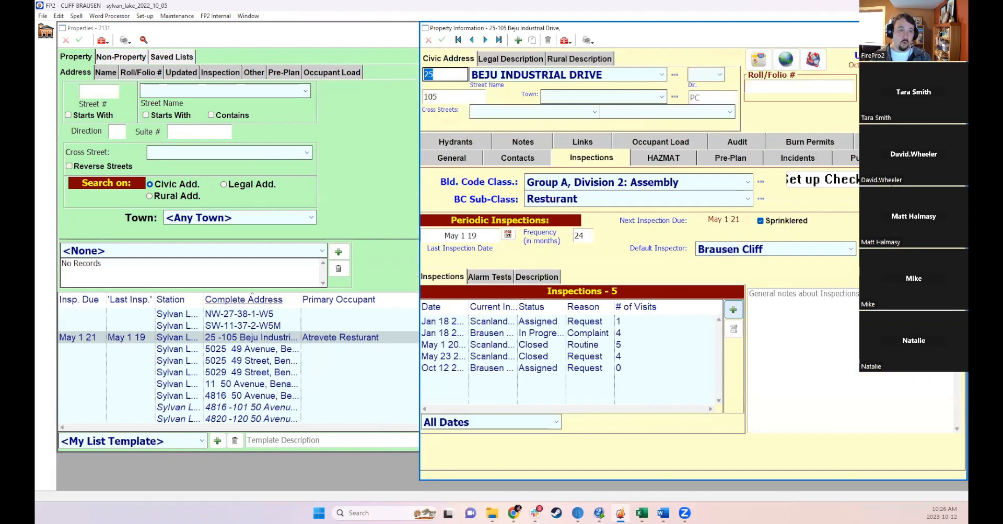
pyautogui.click(957, 28)
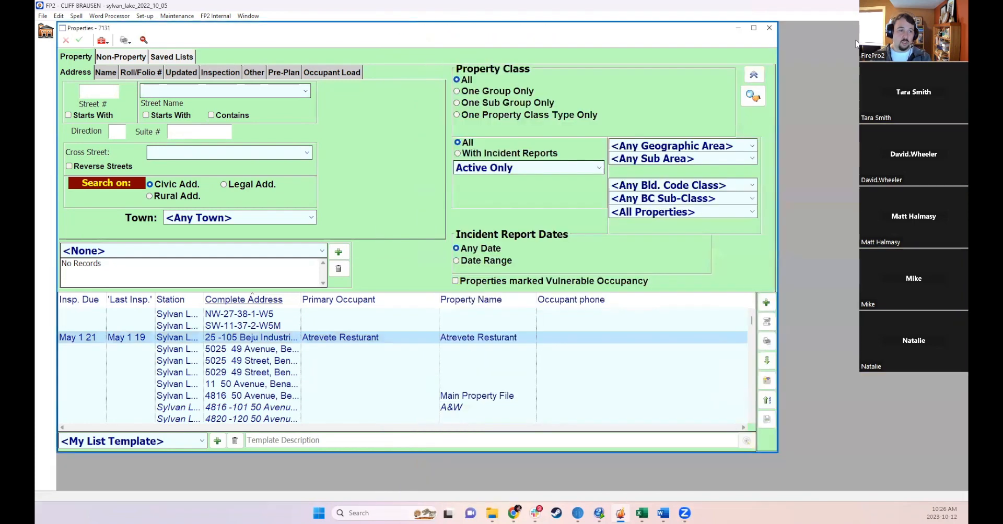
pyautogui.click(768, 27)
pyautogui.click(127, 82)
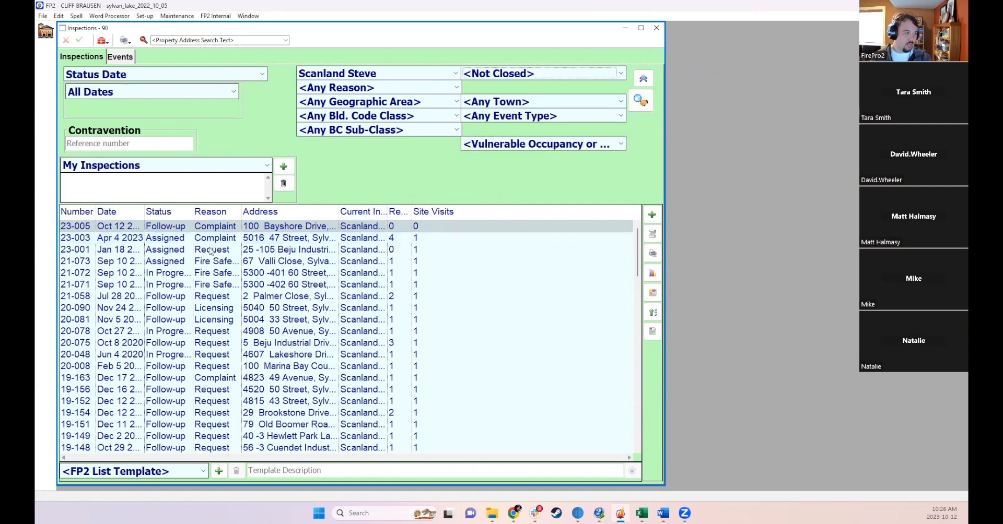
pyautogui.click(119, 230)
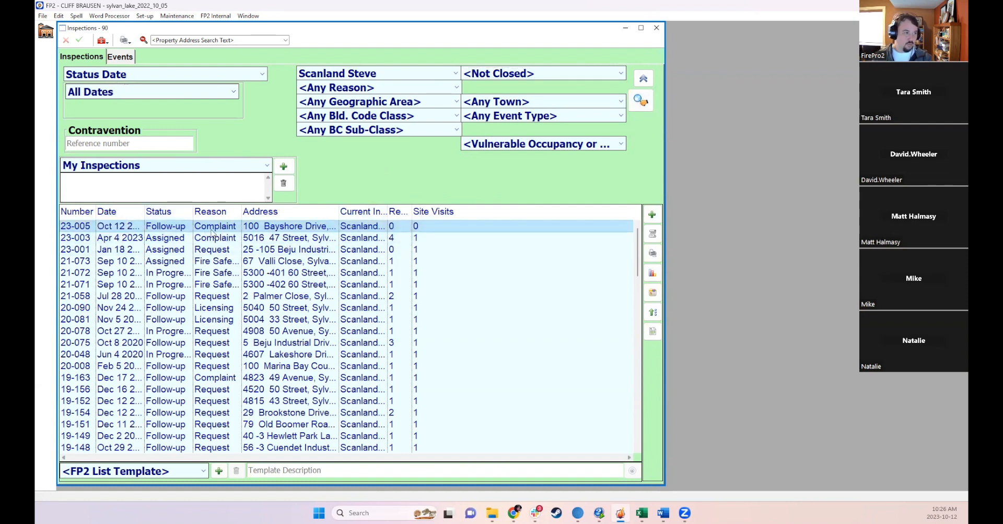
# - Widen the Date, Status, Current Inspector and Reports Issued columns and enlarge the inspections window
pyautogui.moveTo(194, 212); pyautogui.dragTo(223, 213)
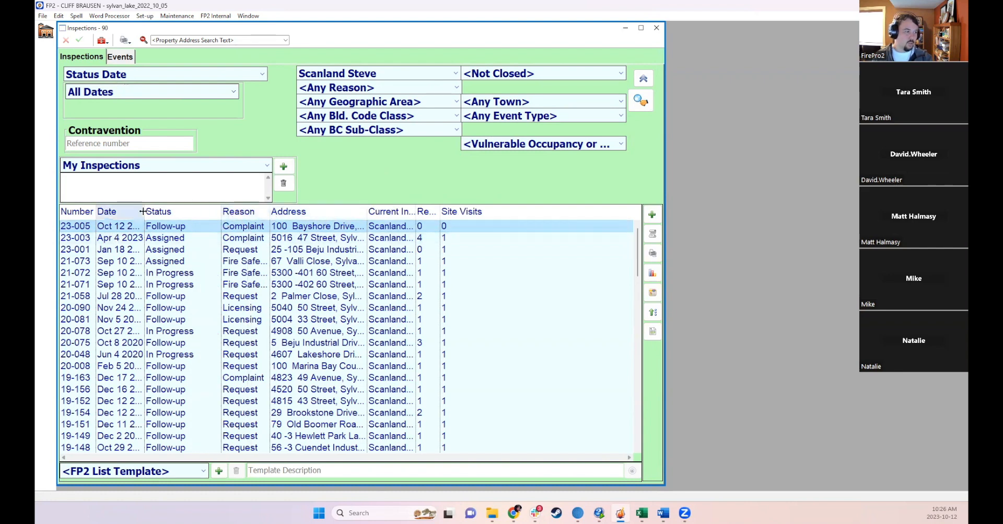
pyautogui.moveTo(144, 212); pyautogui.dragTo(176, 229)
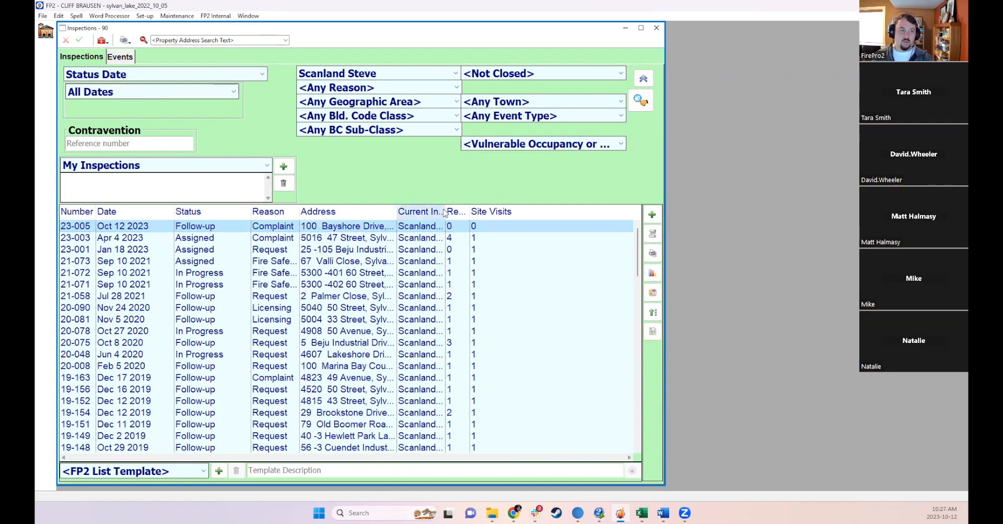
pyautogui.moveTo(445, 210); pyautogui.dragTo(457, 210)
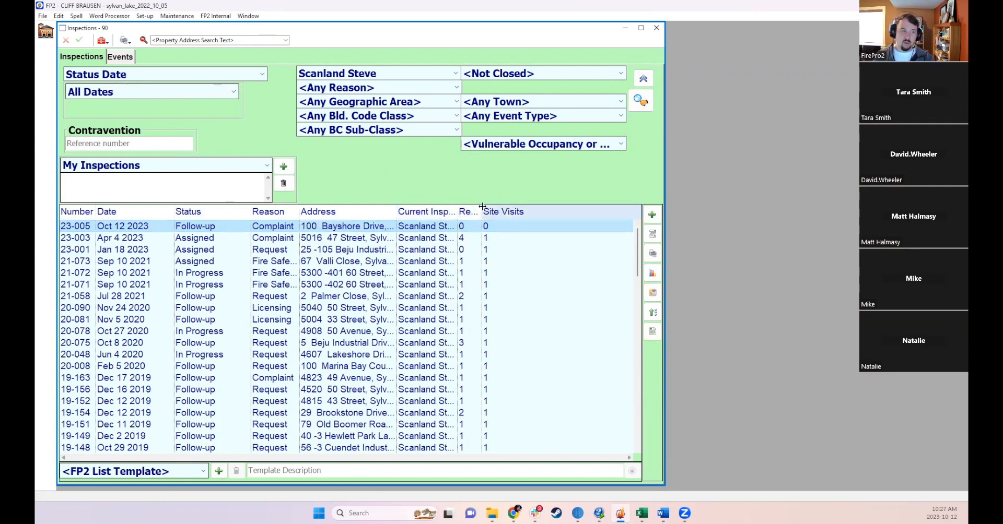
pyautogui.doubleClick(481, 211)
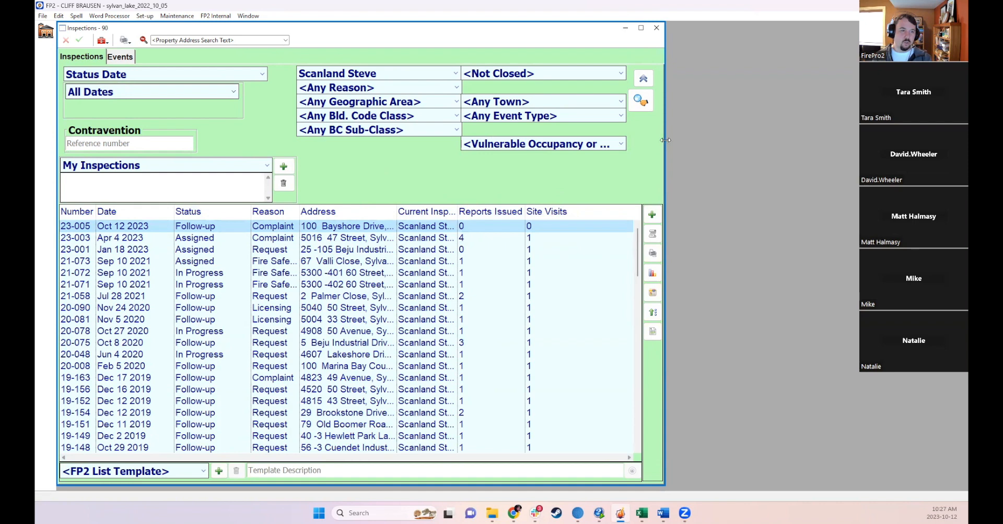
pyautogui.moveTo(664, 140); pyautogui.dragTo(872, 140)
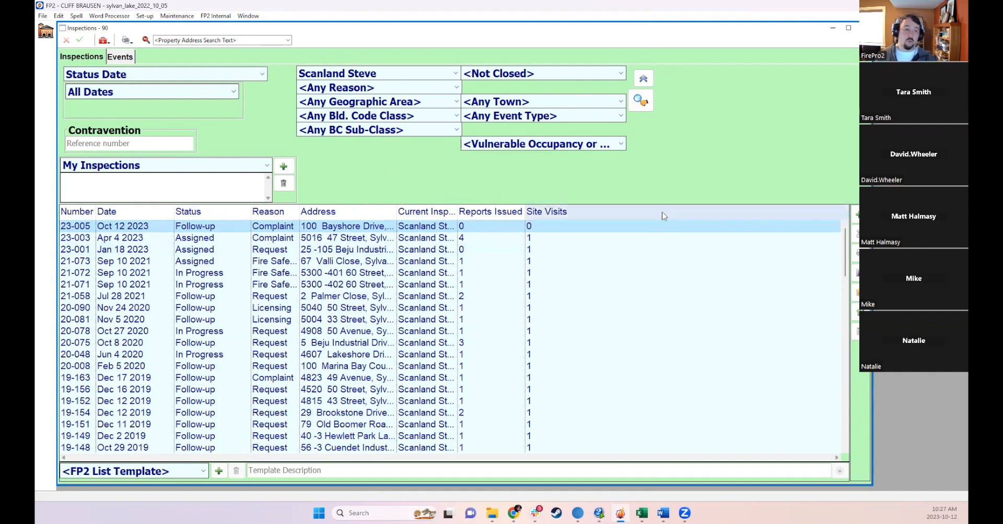
# - Add a Re-Inspection Date column to the inspections list, place it after Date and widen it
pyautogui.rightClick(587, 209)
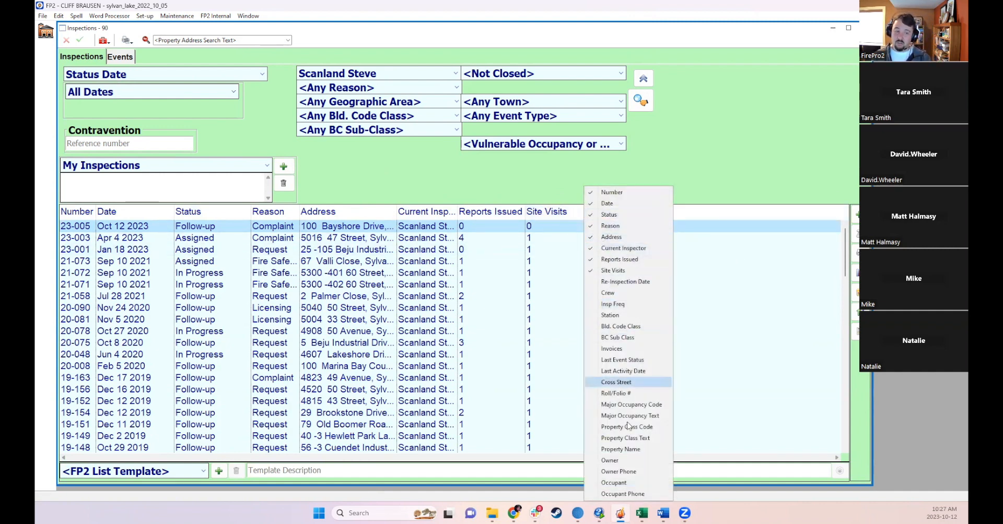
pyautogui.click(610, 282)
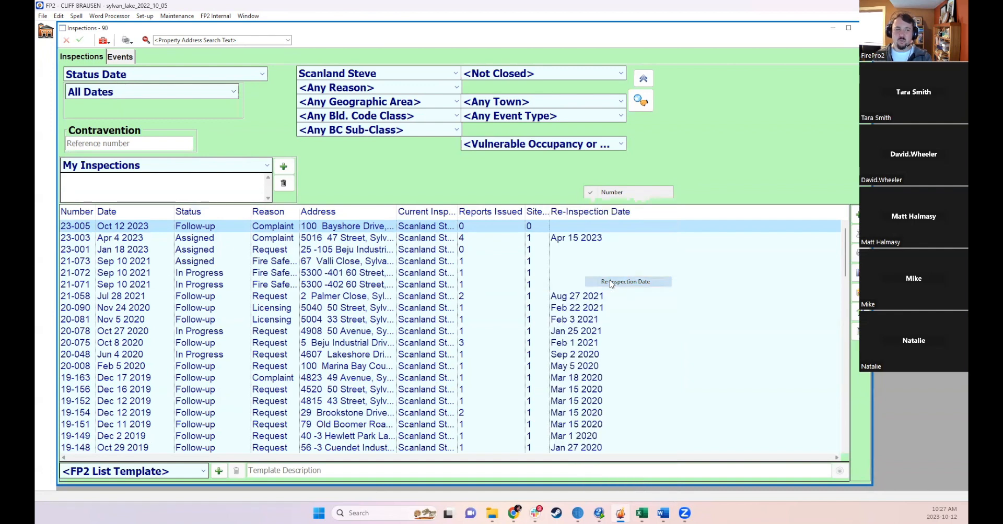
pyautogui.moveTo(569, 211); pyautogui.dragTo(230, 216)
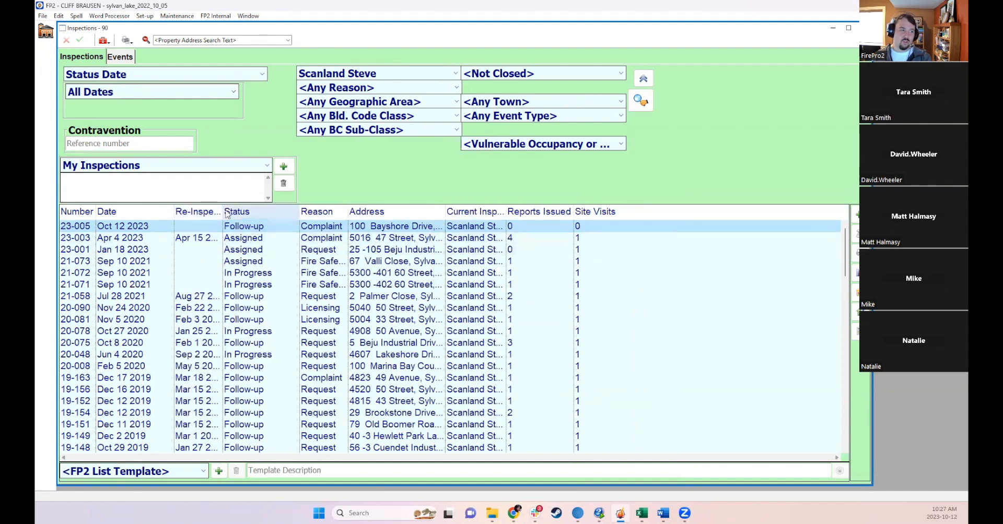
pyautogui.moveTo(225, 213); pyautogui.dragTo(266, 214)
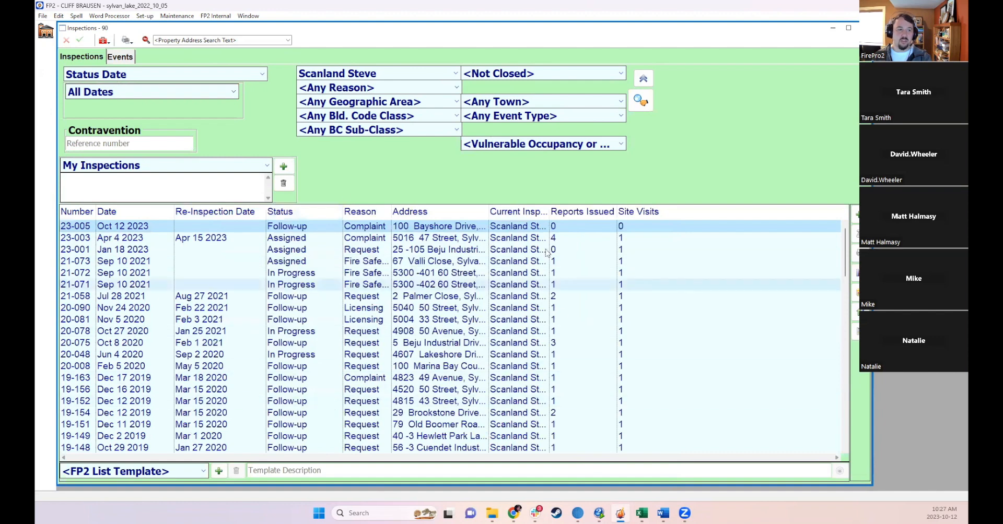
# - Save the current inspections list layout as My List Template and restore the inspections window to its smaller size
pyautogui.rightClick(253, 294)
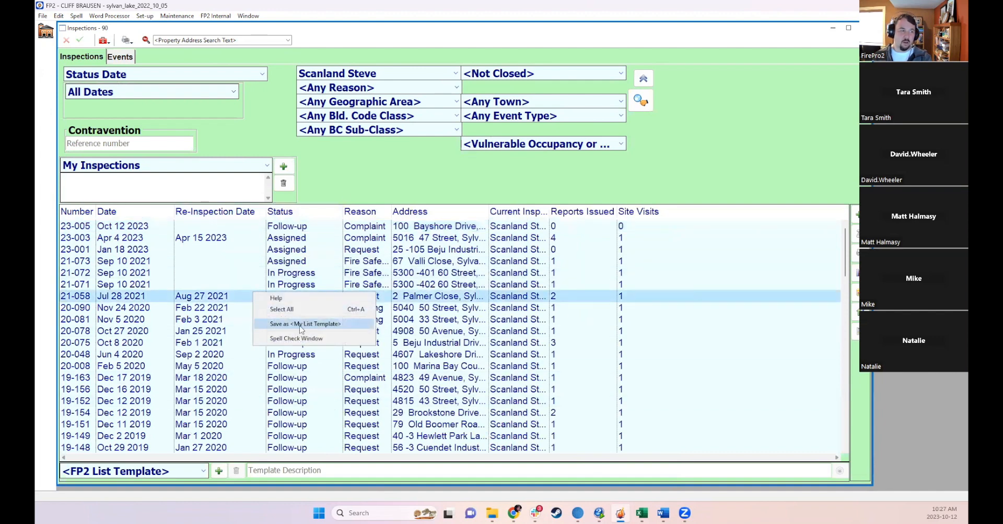
pyautogui.click(300, 324)
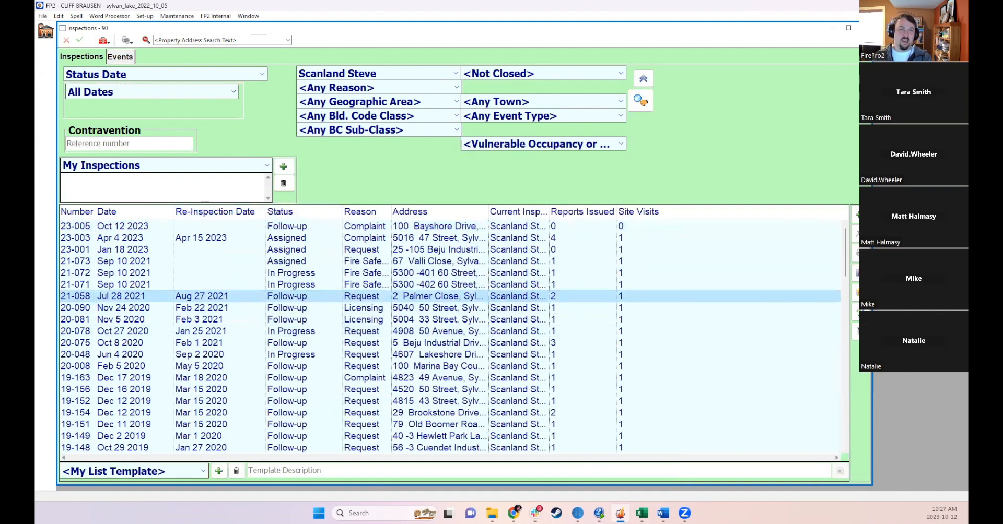
pyautogui.click(864, 28)
pyautogui.click(128, 83)
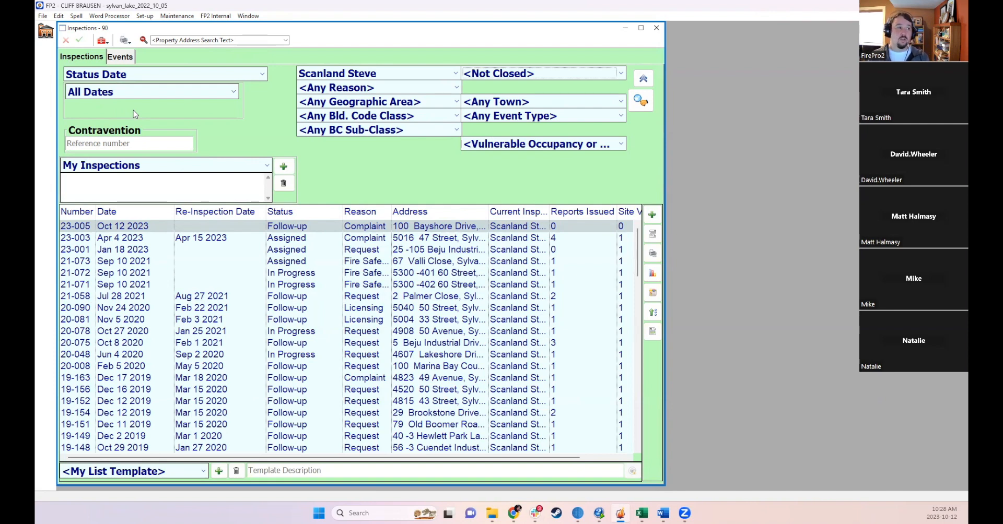
pyautogui.click(193, 96)
pyautogui.click(166, 97)
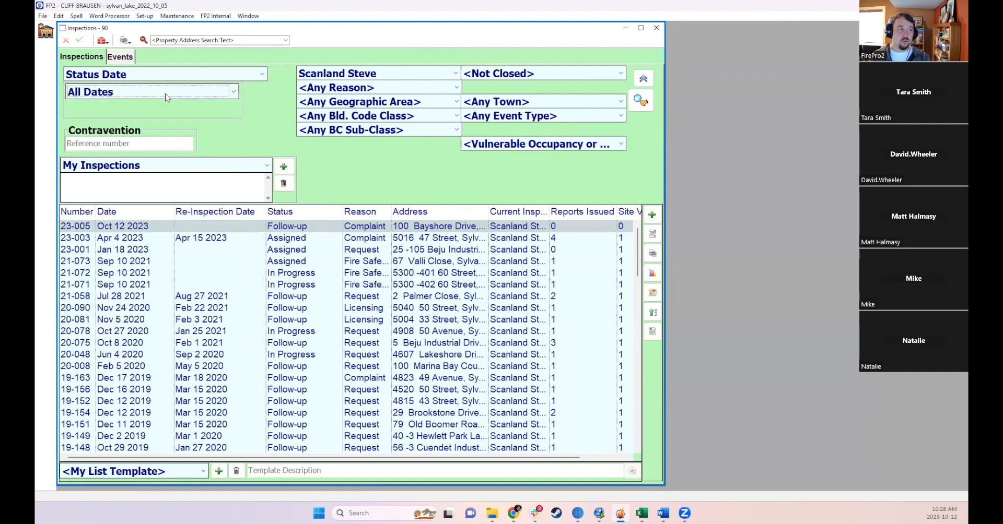
pyautogui.click(166, 97)
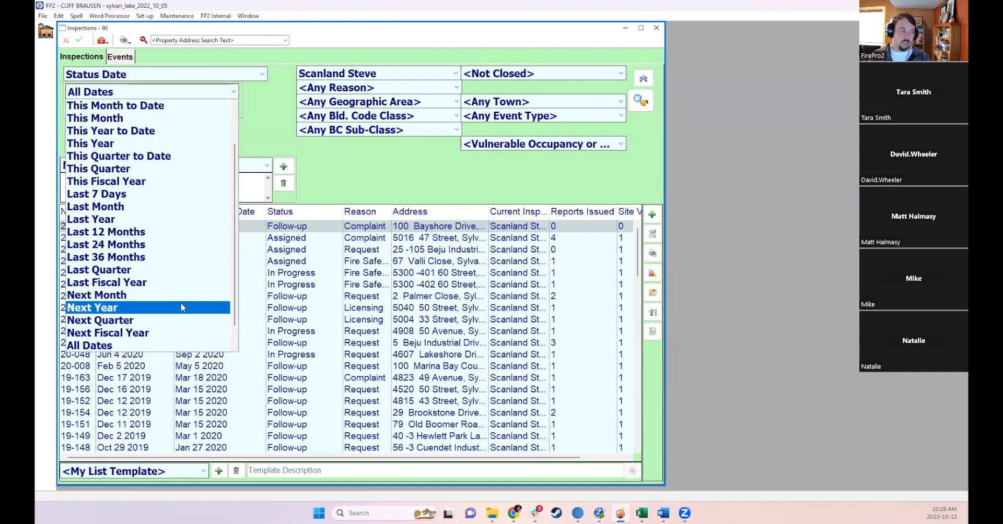
pyautogui.scroll(-1, 156, 320)
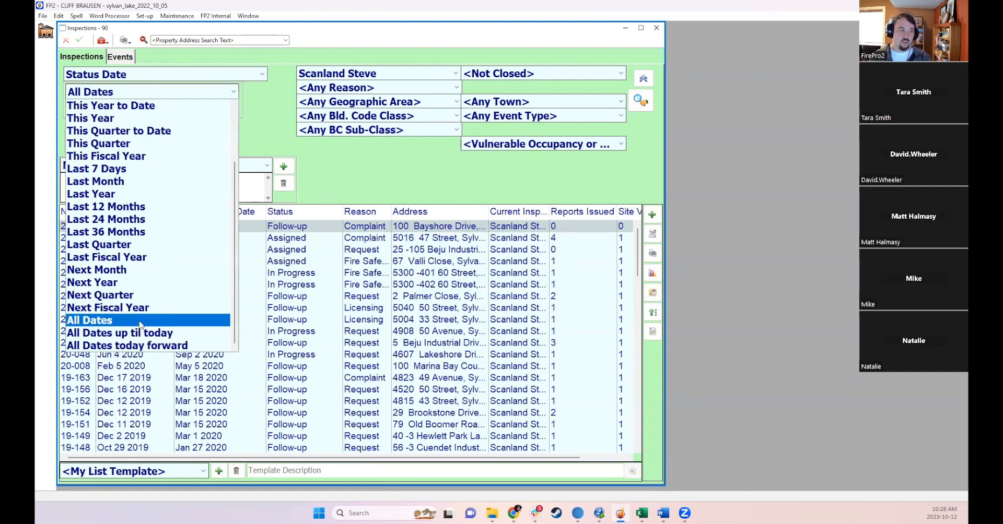
pyautogui.click(139, 321)
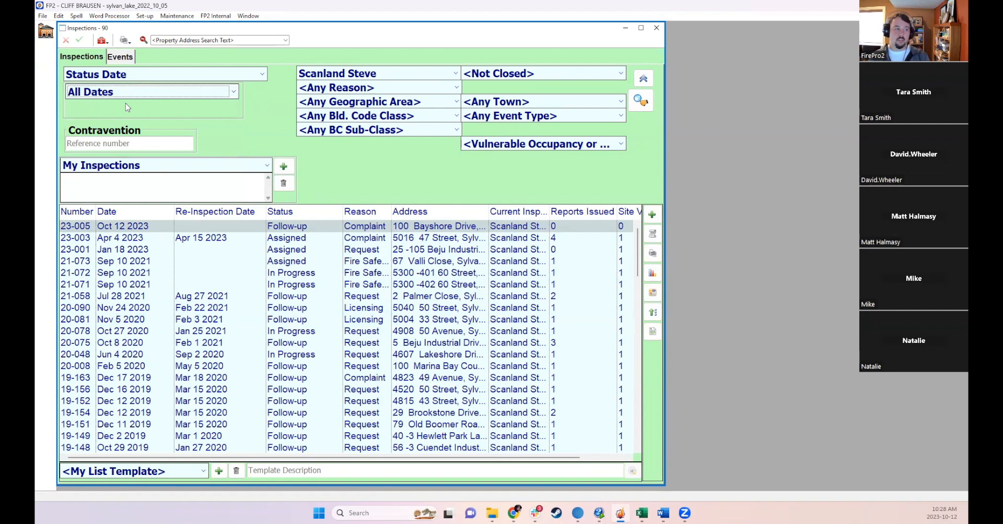
pyautogui.click(339, 73)
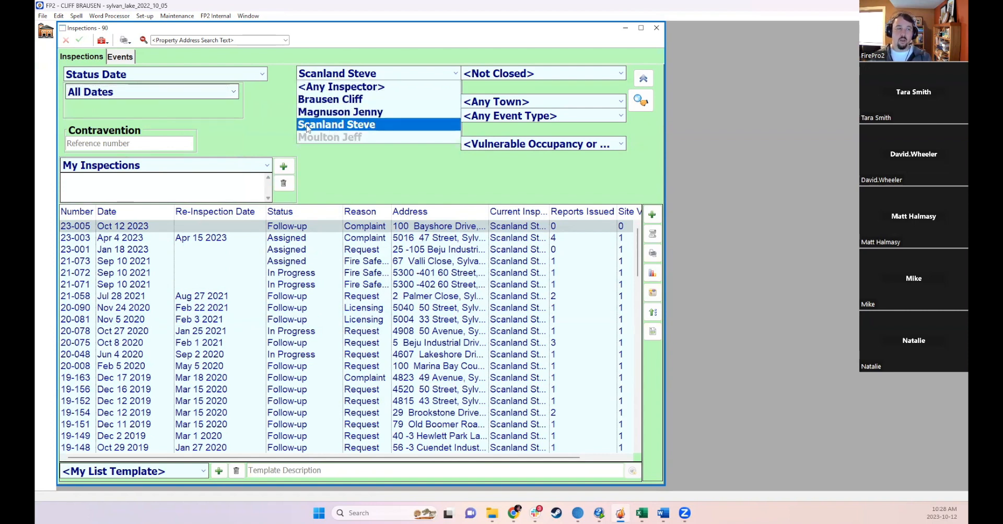
pyautogui.click(312, 127)
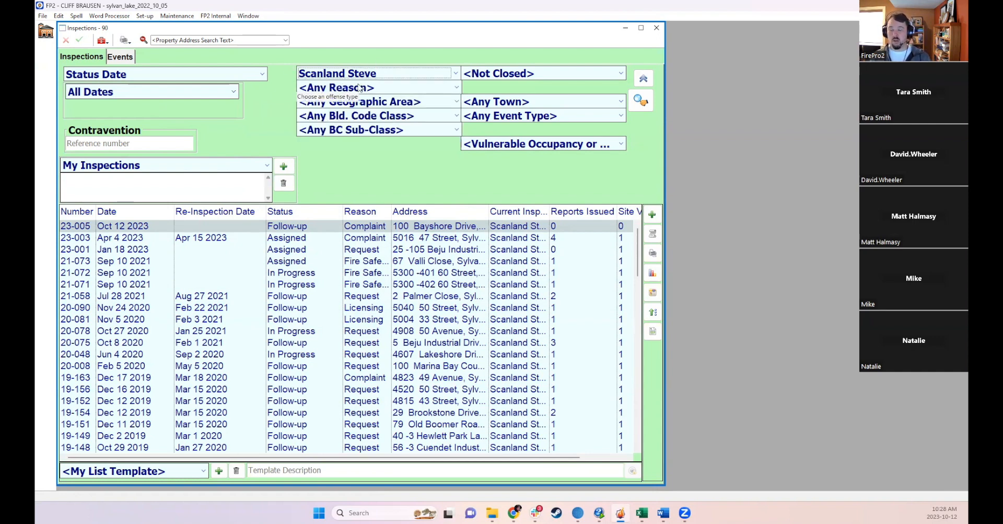
# - Change the status filter to Any Status, rerun the search and scroll through the results
pyautogui.click(479, 73)
pyautogui.click(490, 90)
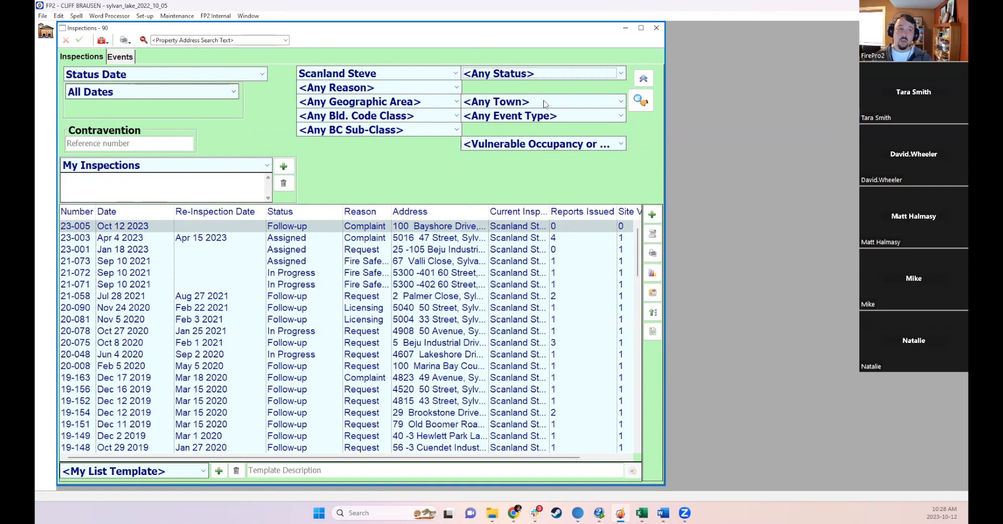
pyautogui.click(639, 101)
pyautogui.moveTo(637, 232); pyautogui.dragTo(637, 448)
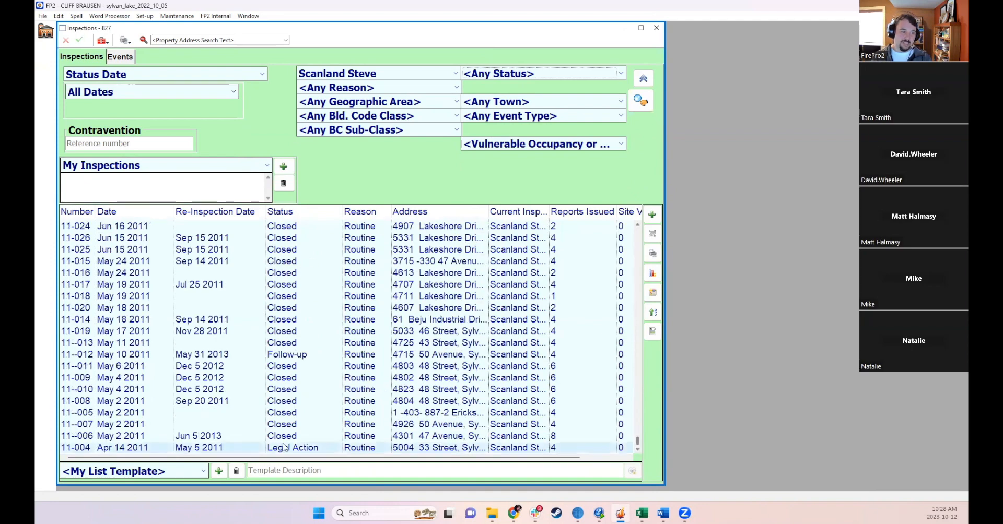
pyautogui.scroll(20, 299, 429)
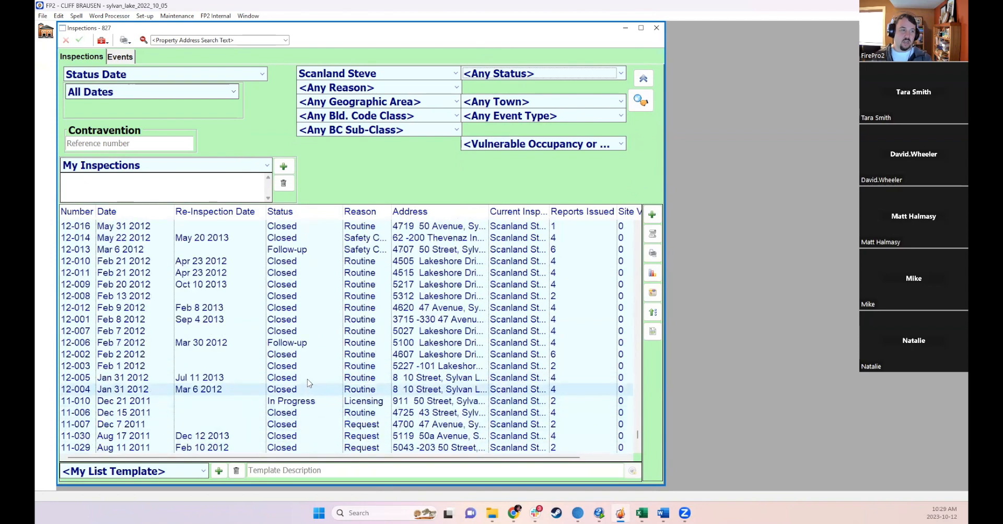
pyautogui.scroll(20, 299, 343)
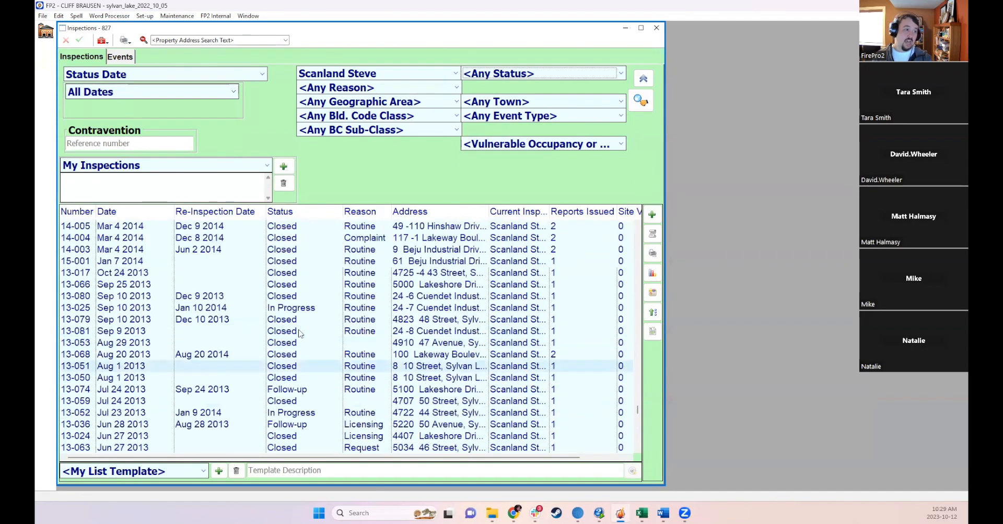
pyautogui.scroll(8, 289, 248)
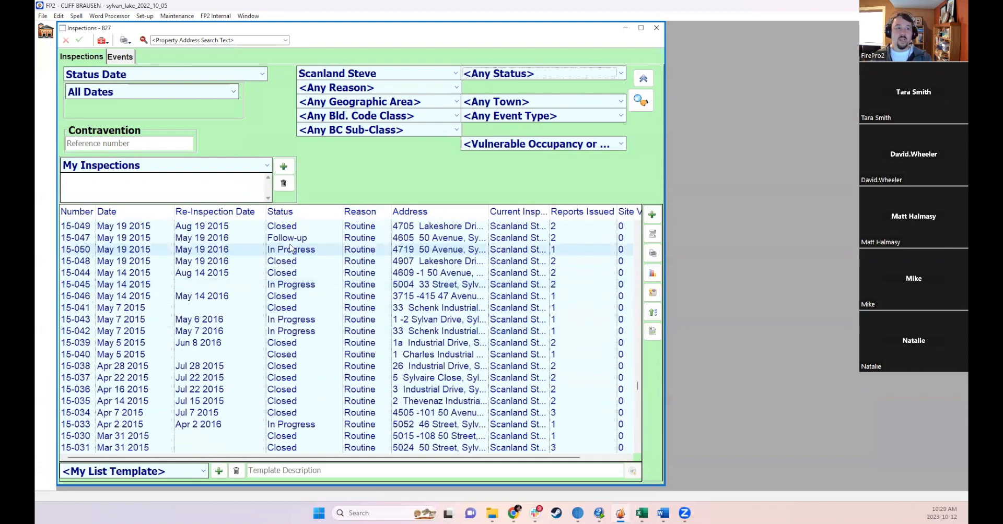
# - Set the status filter back to Not Closed, rerun the search and scroll through the list
pyautogui.click(482, 76)
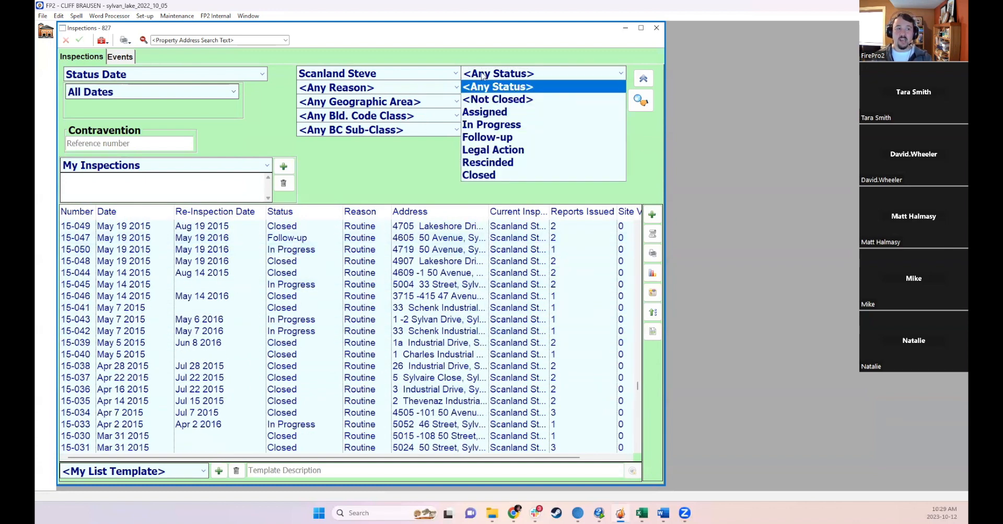
pyautogui.click(488, 100)
pyautogui.click(641, 100)
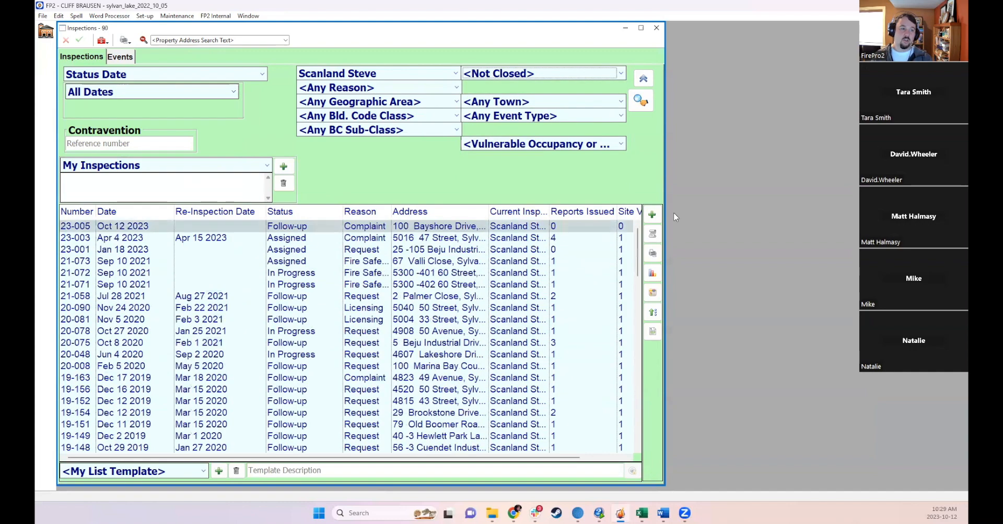
pyautogui.moveTo(638, 245); pyautogui.dragTo(638, 279)
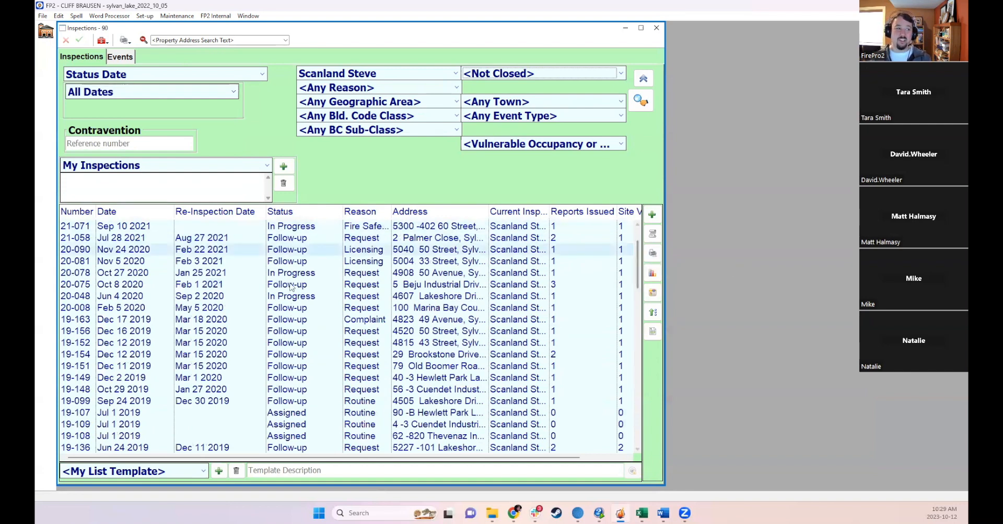
pyautogui.scroll(2, 294, 343)
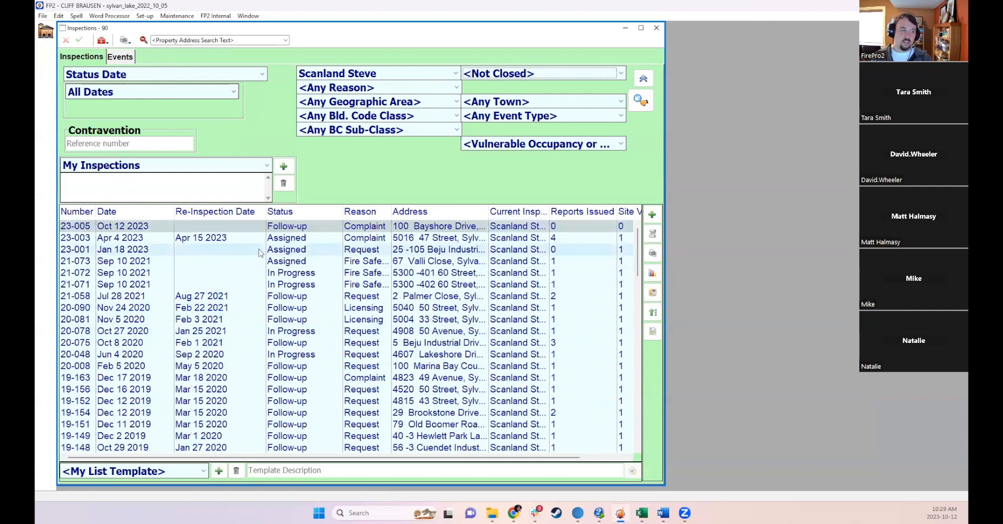
pyautogui.scroll(-20, 293, 253)
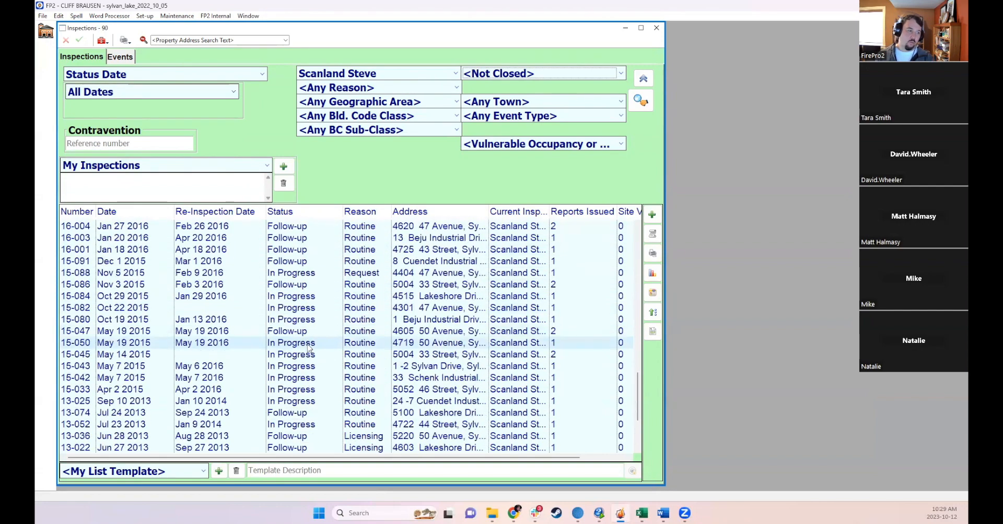
pyautogui.scroll(20, 308, 345)
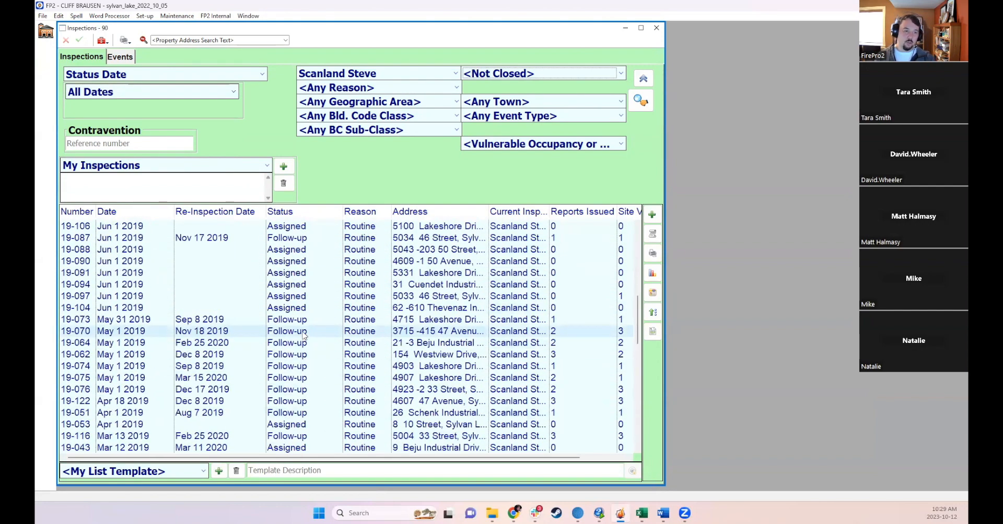
pyautogui.scroll(1, 302, 326)
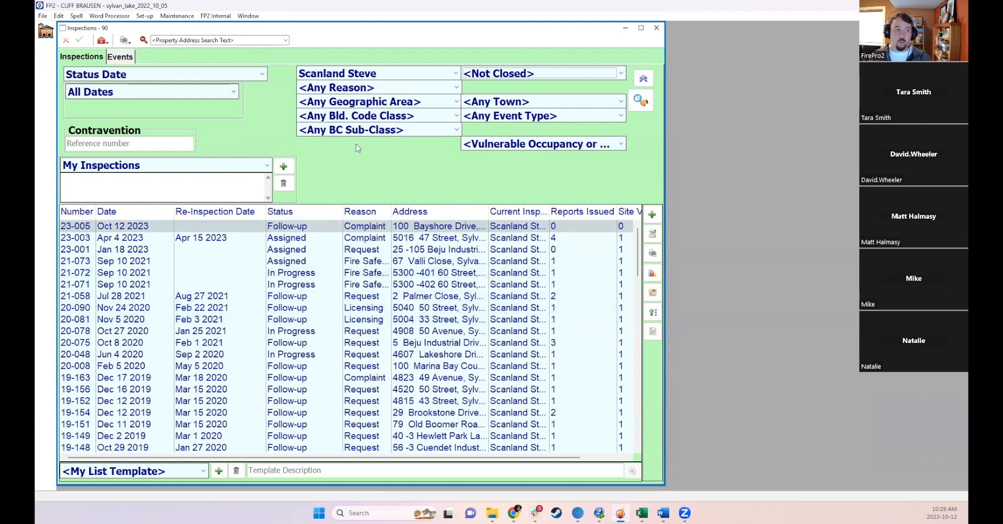
# - Save the current filters as a new search named Steve's Inspections
pyautogui.click(278, 167)
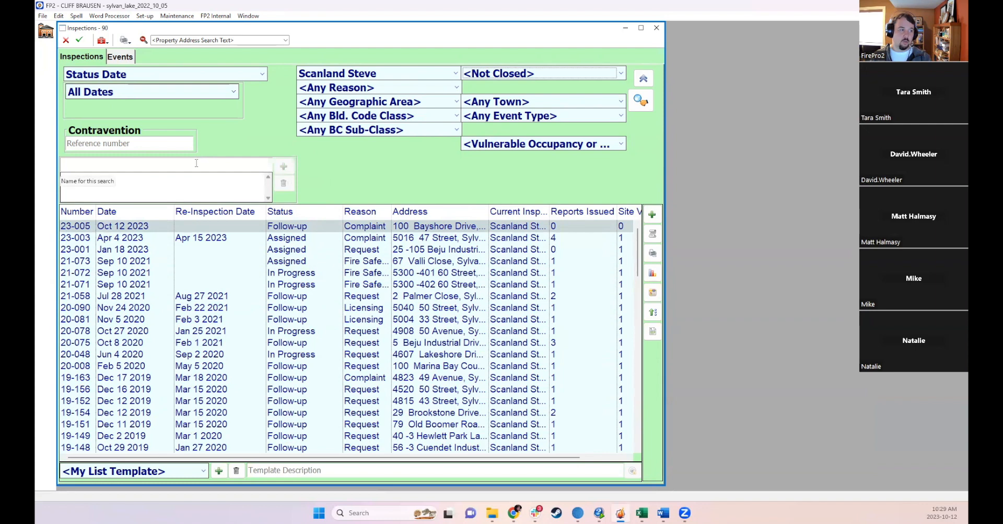
pyautogui.write('Steven')
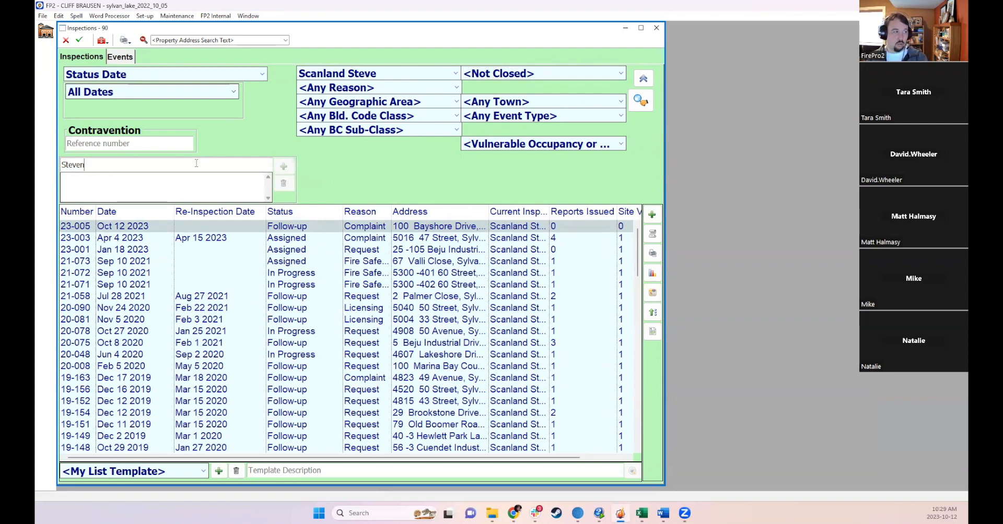
pyautogui.press('BackSpace')
pyautogui.write("'s")
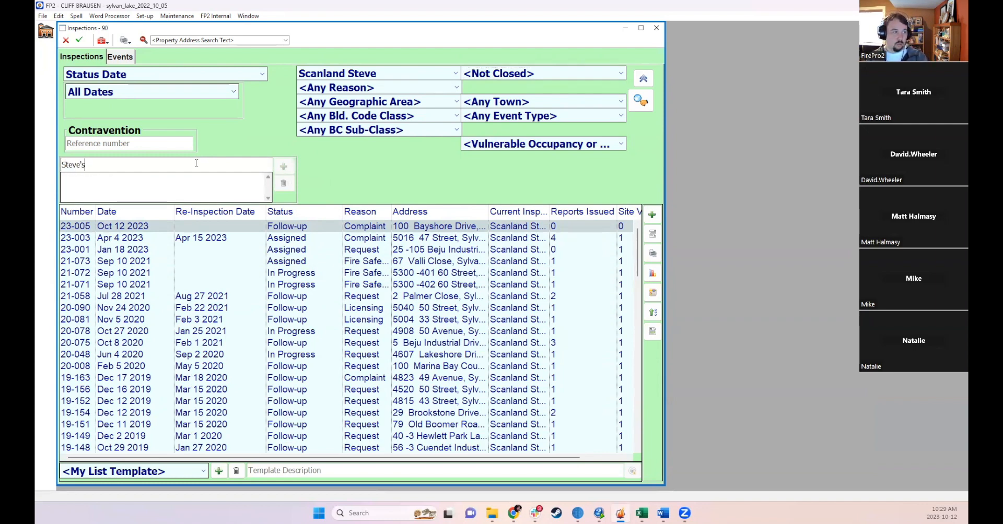
pyautogui.write(' Inspections')
pyautogui.press('Return')
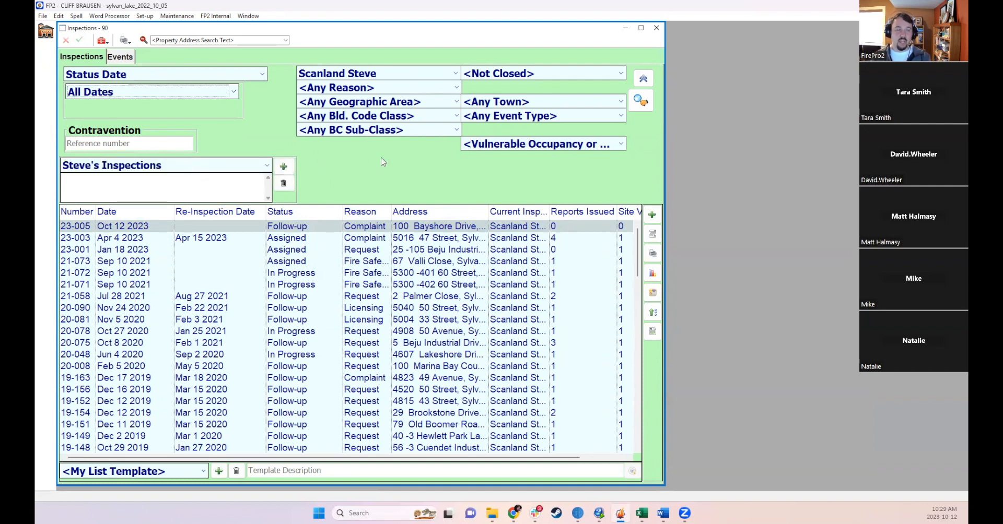
# - Set Steve's Inspections as the default search, then close and reopen the inspections list
pyautogui.rightClick(349, 162)
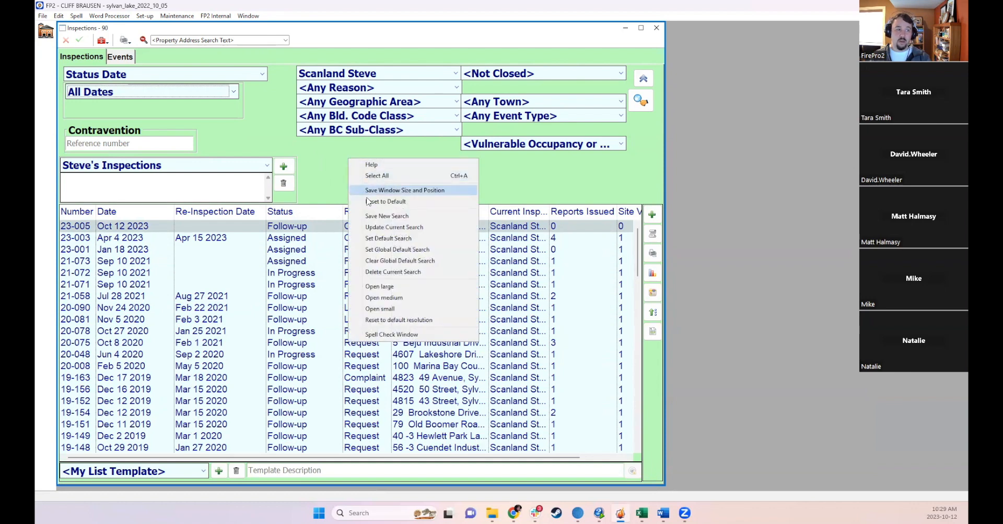
pyautogui.click(387, 239)
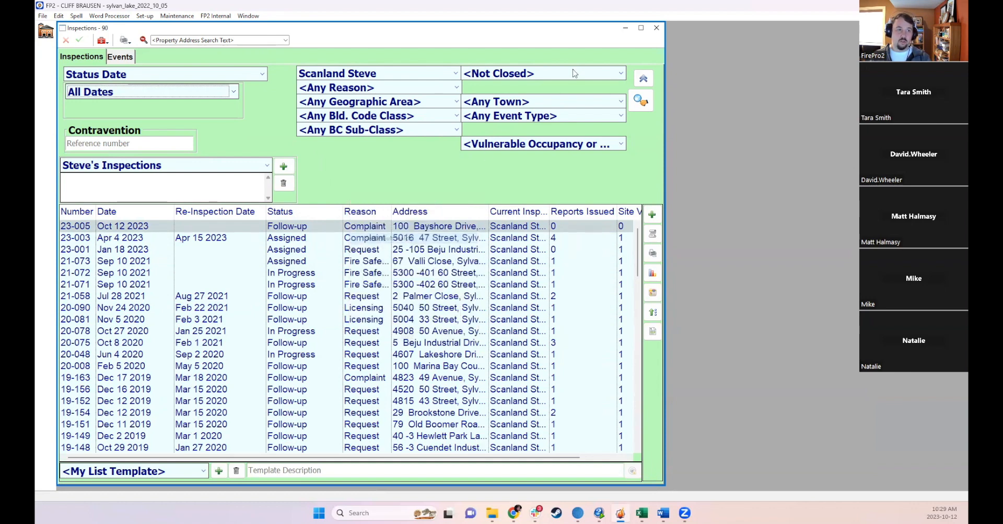
pyautogui.click(656, 27)
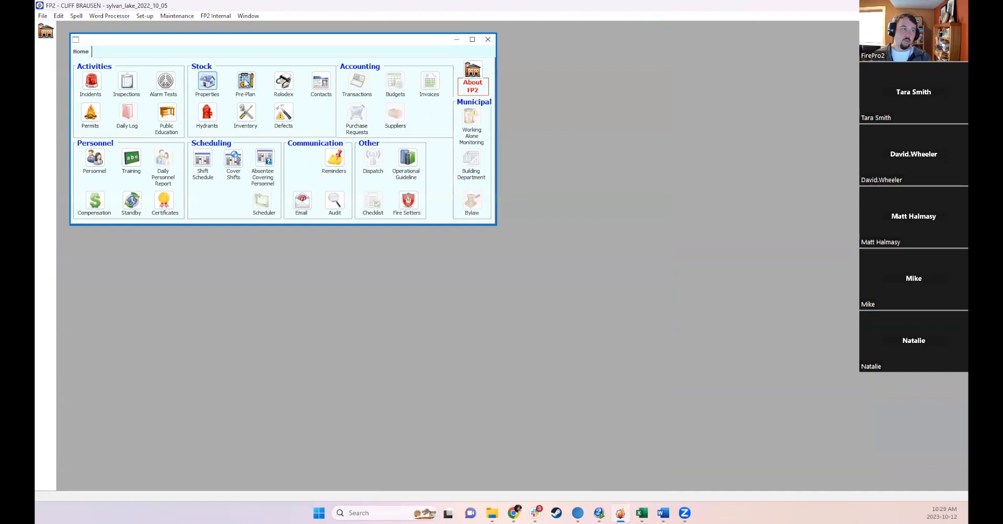
pyautogui.click(127, 85)
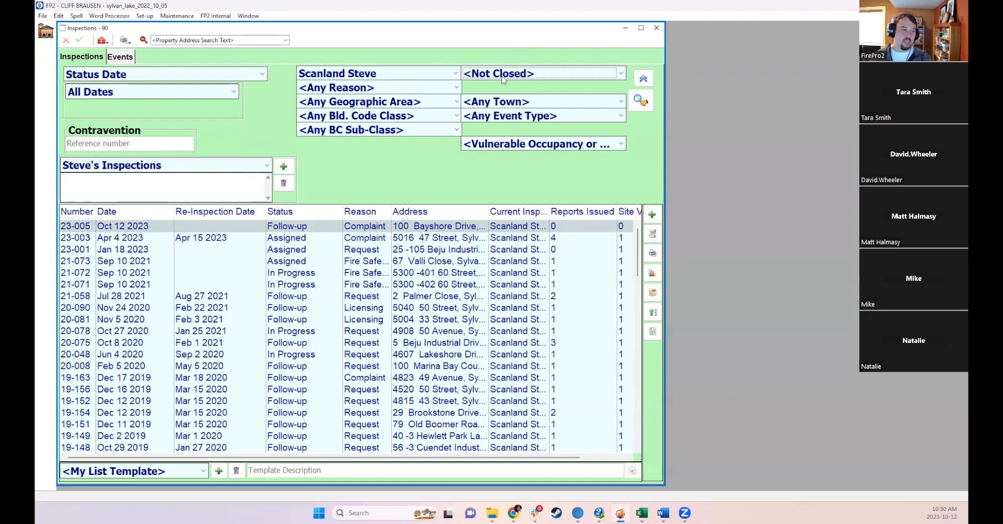
# - Open inspection 20-008, set its status to Closed, save it and continue through the close-inspection dialog
pyautogui.scroll(-20, 384, 313)
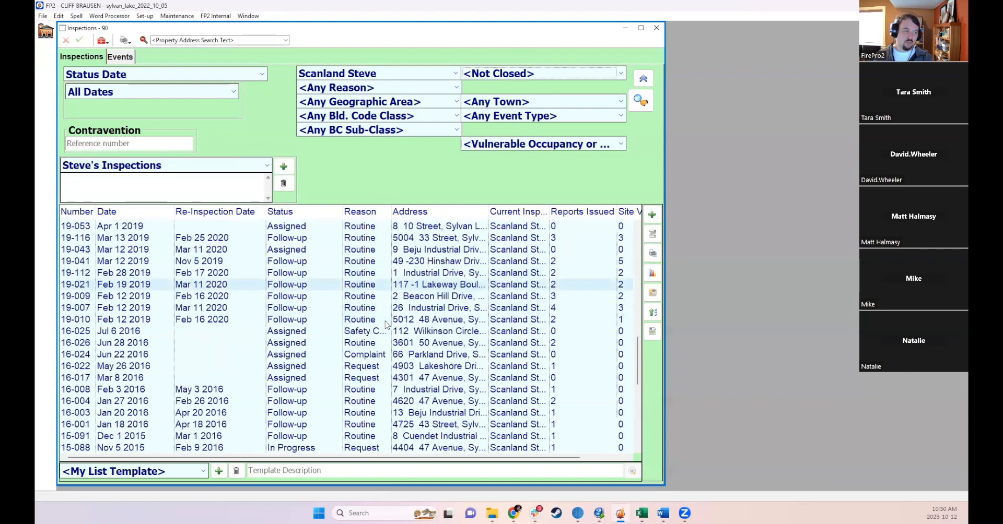
pyautogui.scroll(20, 405, 343)
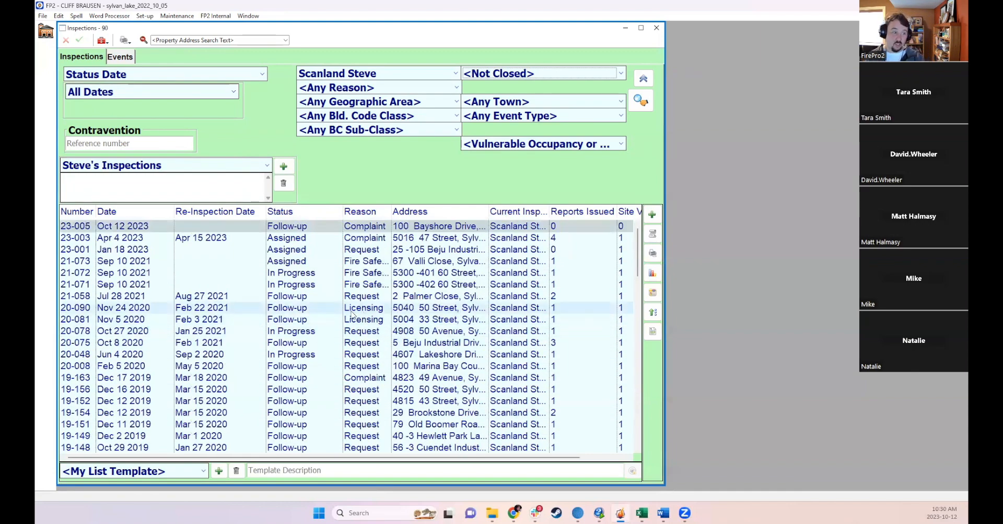
pyautogui.doubleClick(304, 365)
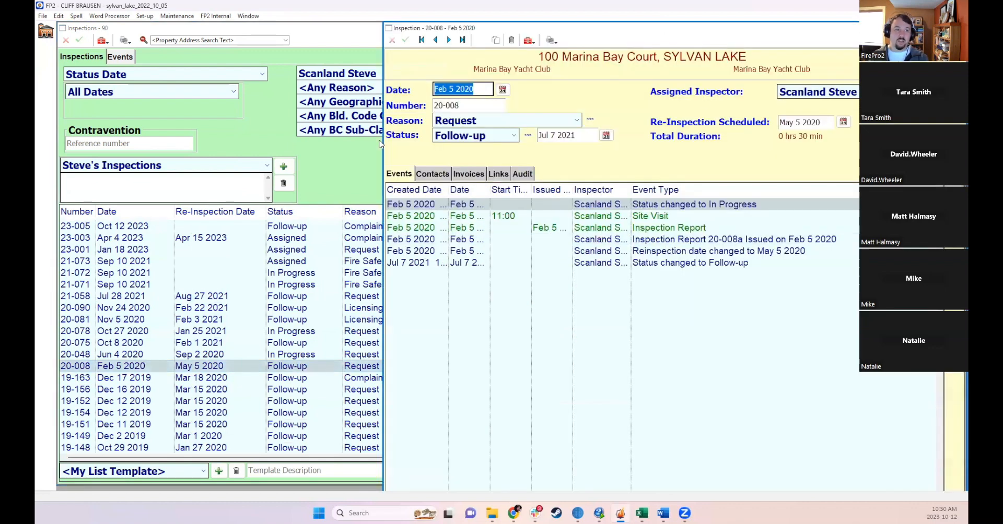
pyautogui.click(454, 135)
pyautogui.click(460, 214)
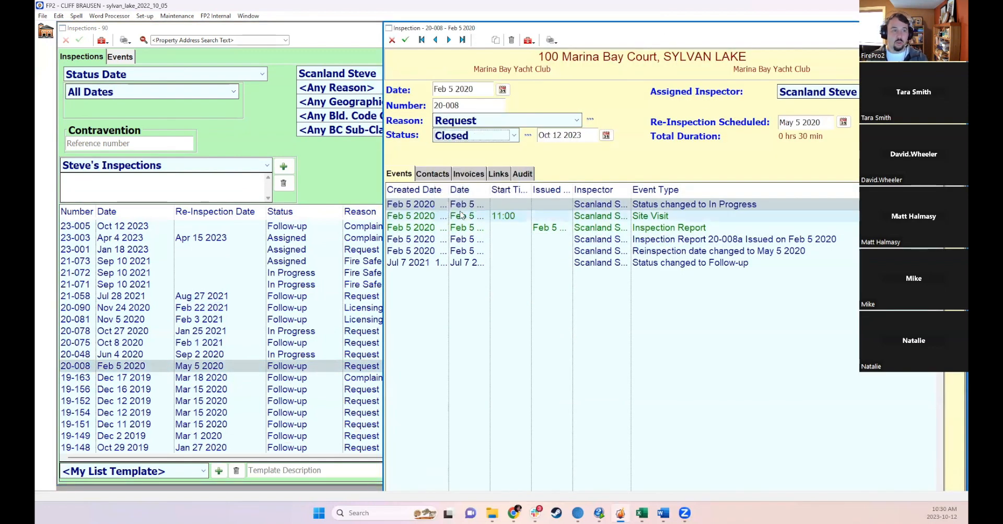
pyautogui.click(405, 40)
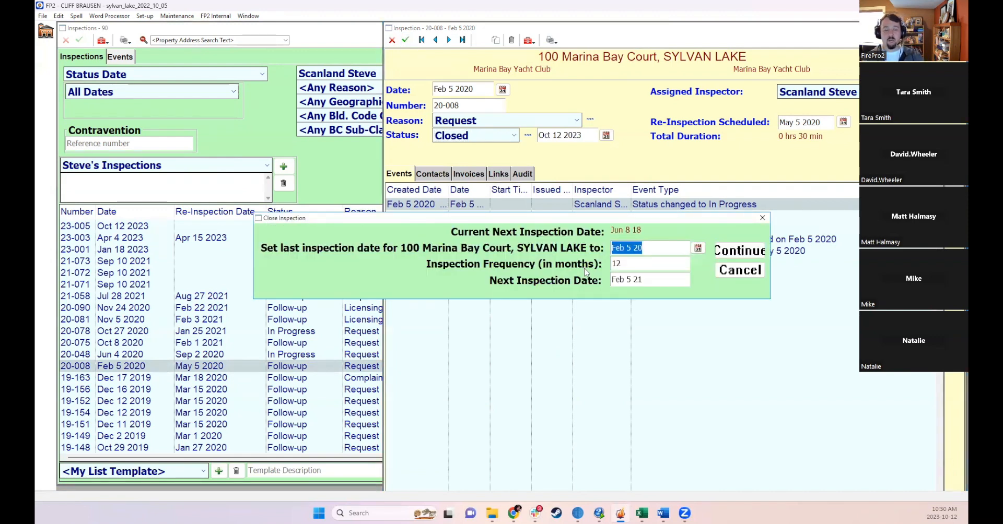
pyautogui.click(757, 252)
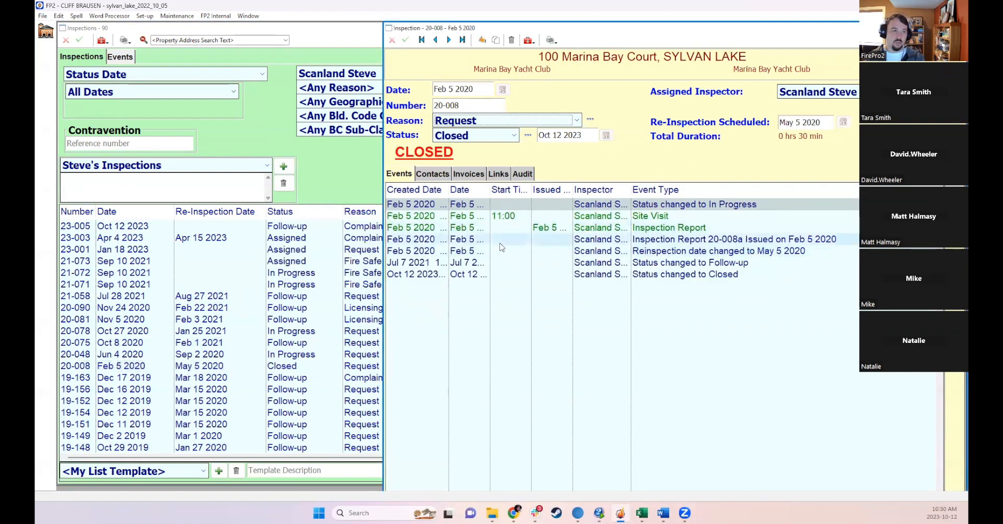
# - Close the inspection window and rerun the inspections search
pyautogui.press('Escape')
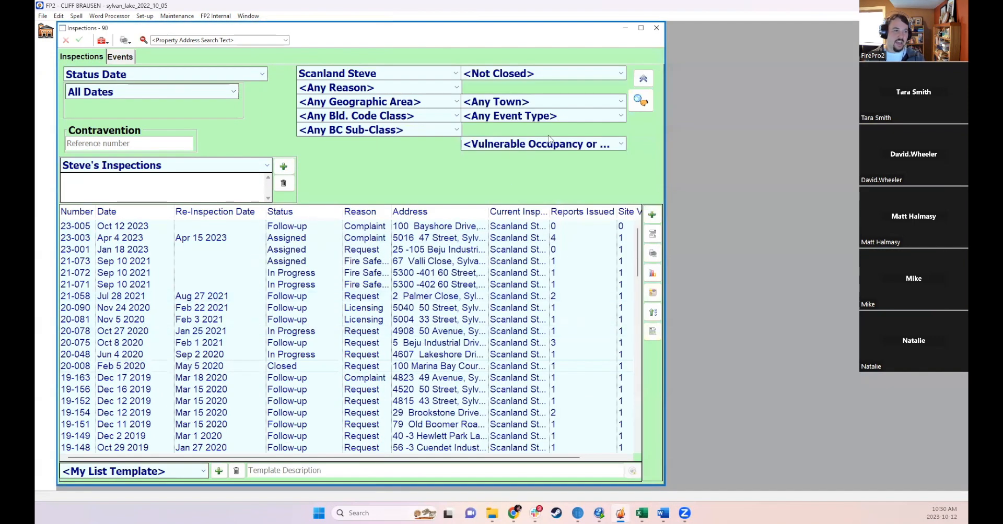
pyautogui.click(642, 104)
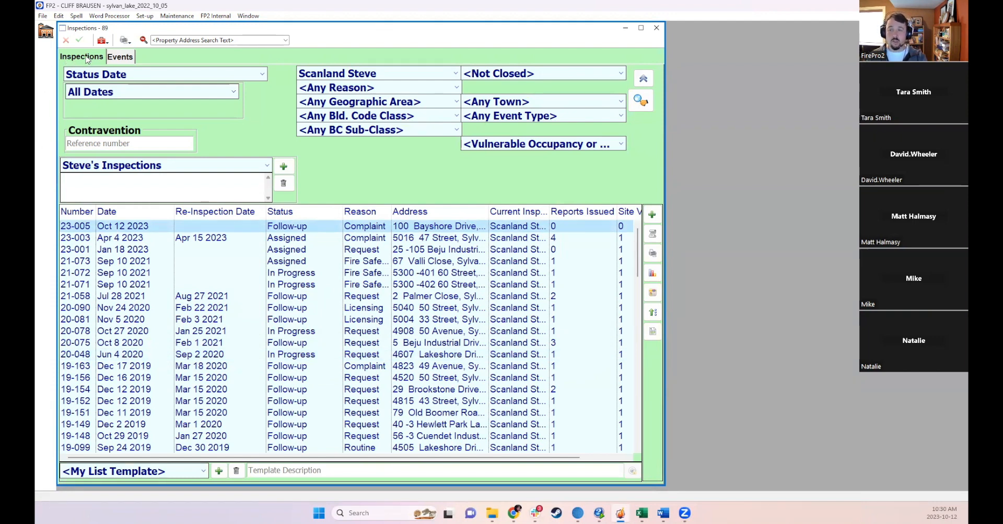
# - Switch to the inspection events list and set its date range to This Year
pyautogui.click(119, 59)
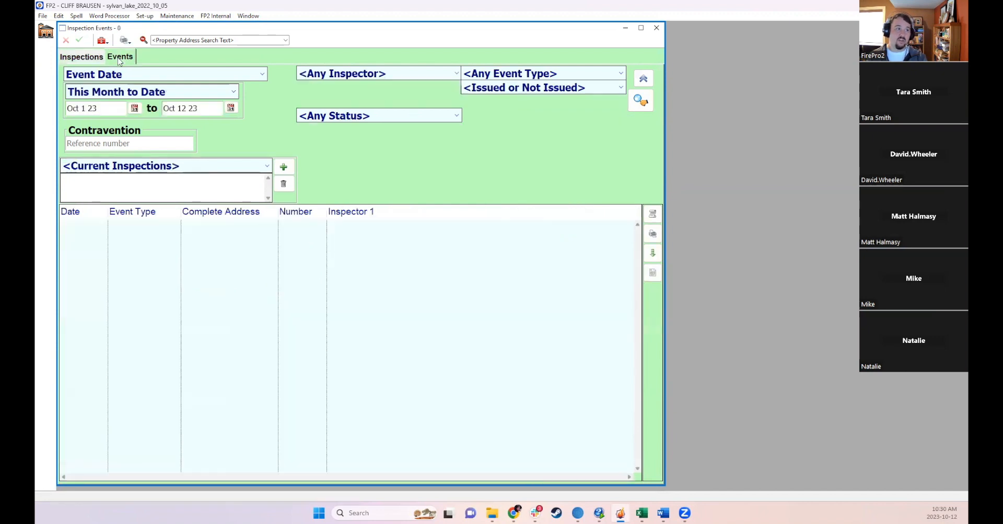
pyautogui.click(197, 94)
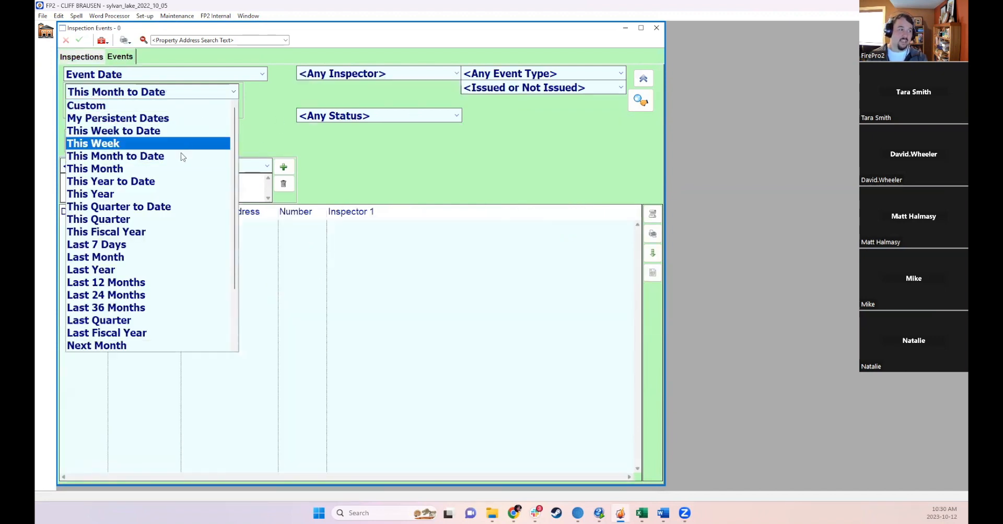
pyautogui.click(163, 193)
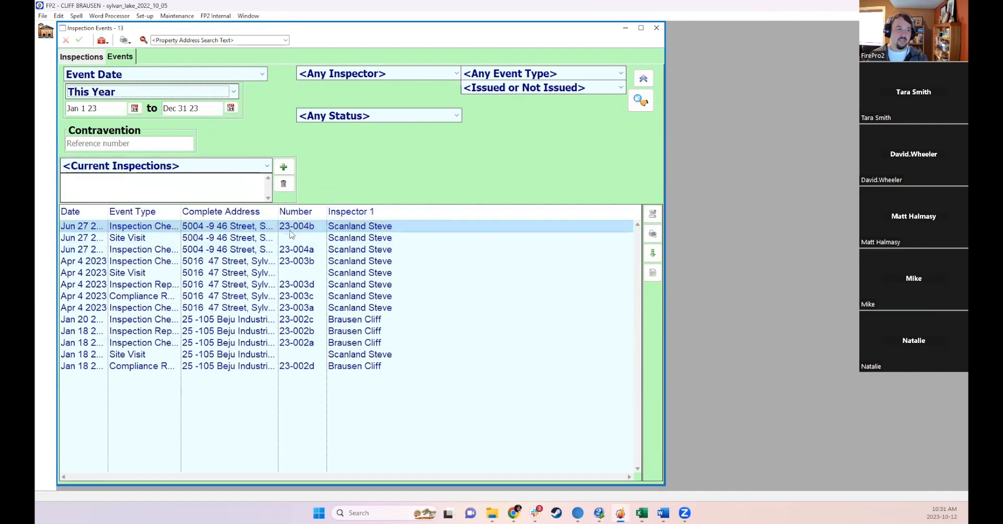
# - Widen the Complete Address and Event Type columns of the events list
pyautogui.moveTo(277, 212); pyautogui.dragTo(337, 212)
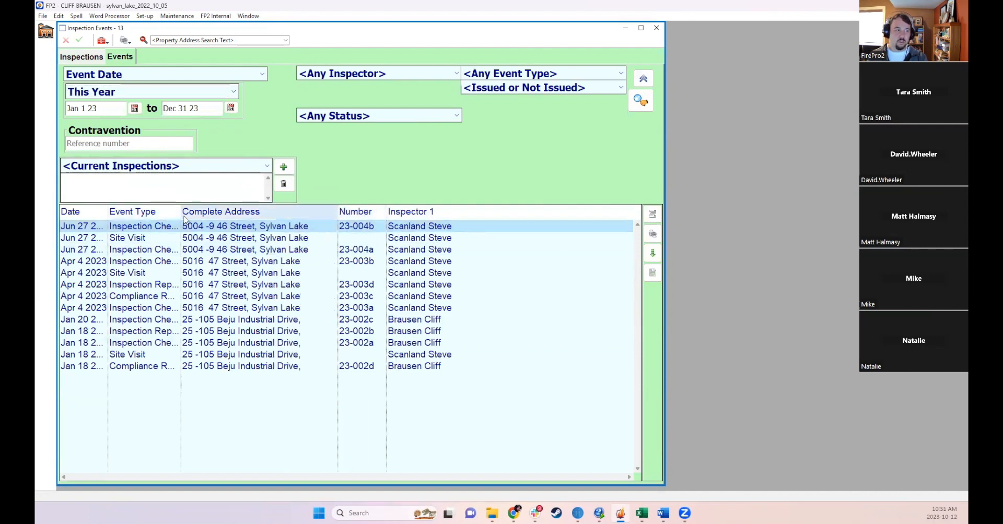
pyautogui.moveTo(181, 215); pyautogui.dragTo(265, 218)
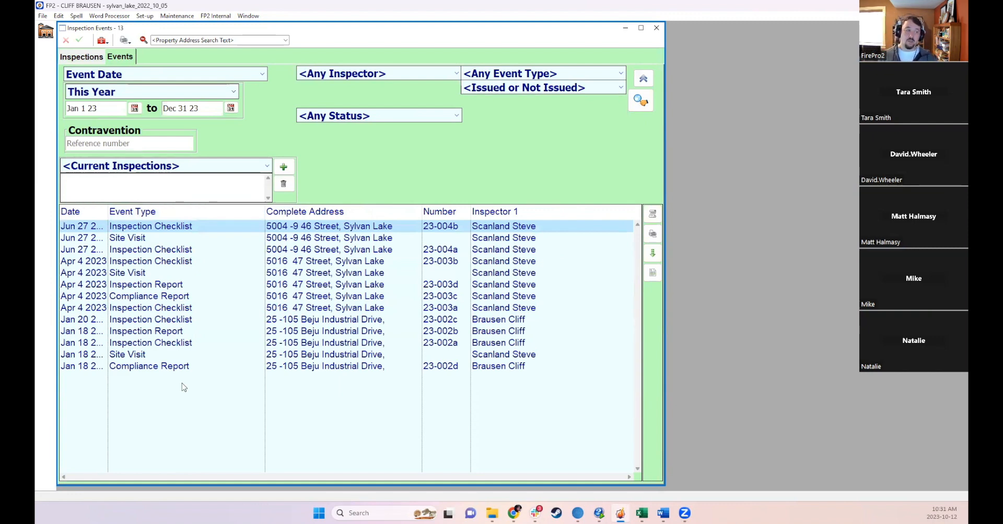
pyautogui.click(130, 356)
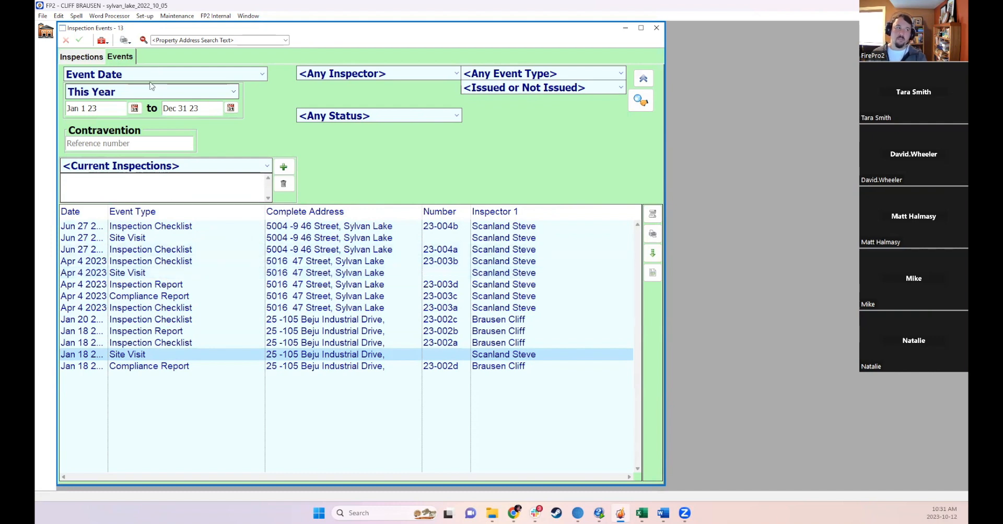
# - Return to the inspections list and open inspection 23-005 in a maximized window
pyautogui.click(97, 61)
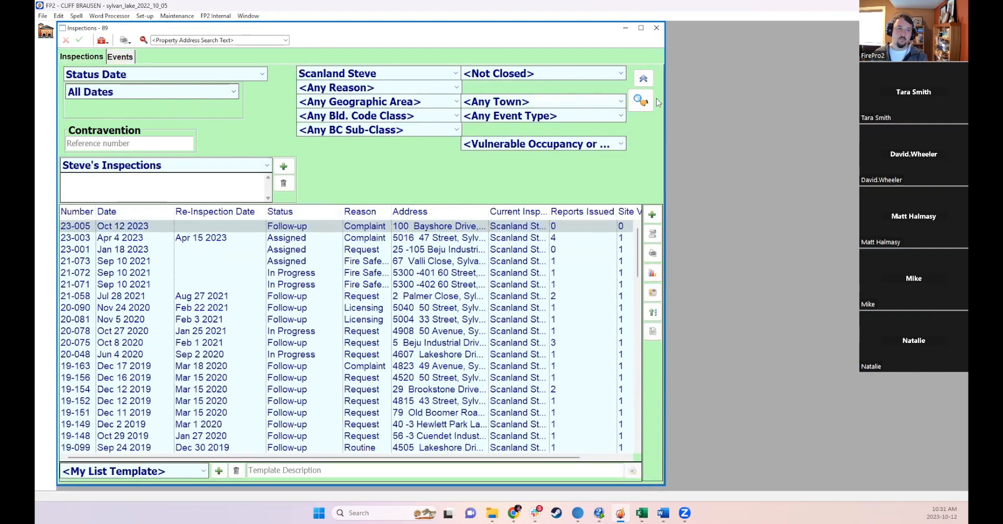
pyautogui.click(356, 224)
pyautogui.doubleClick(356, 225)
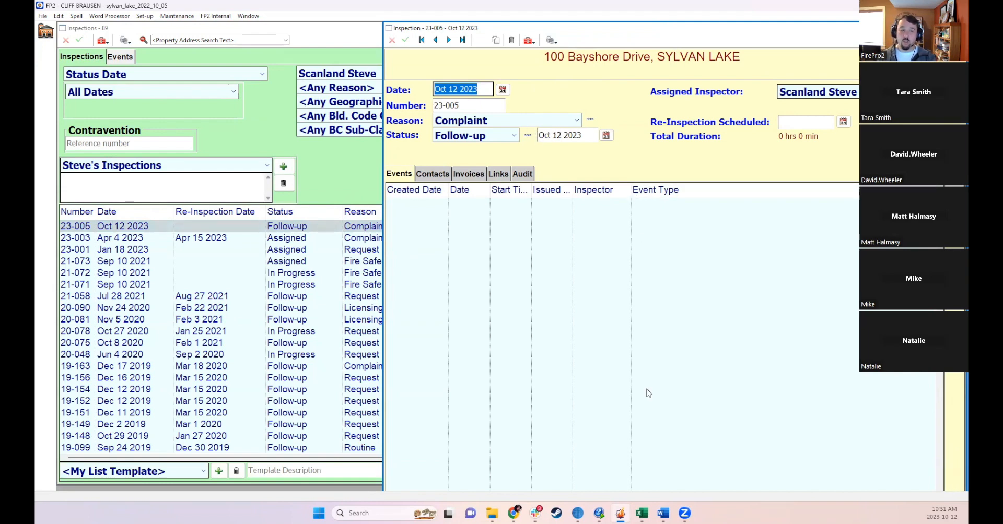
pyautogui.doubleClick(662, 29)
pyautogui.click(206, 230)
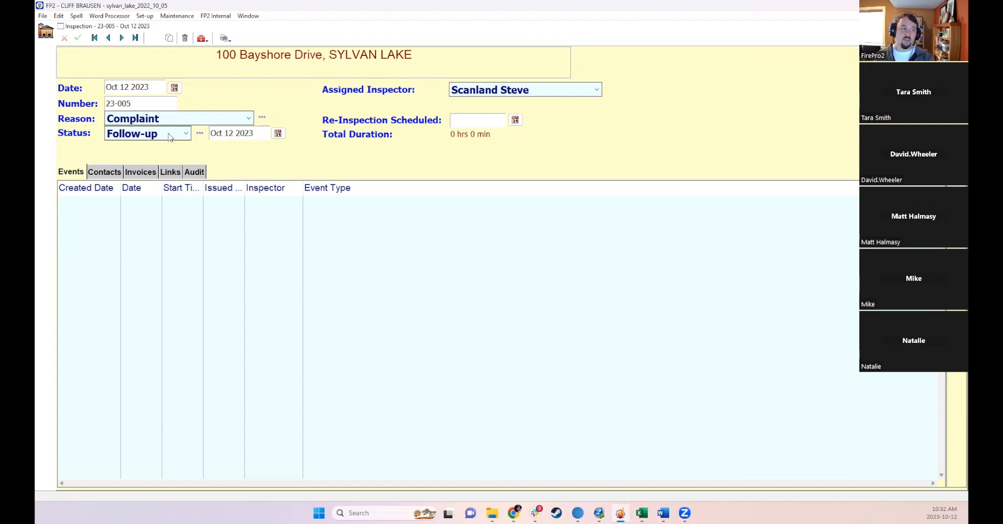
pyautogui.click(470, 93)
pyautogui.click(470, 104)
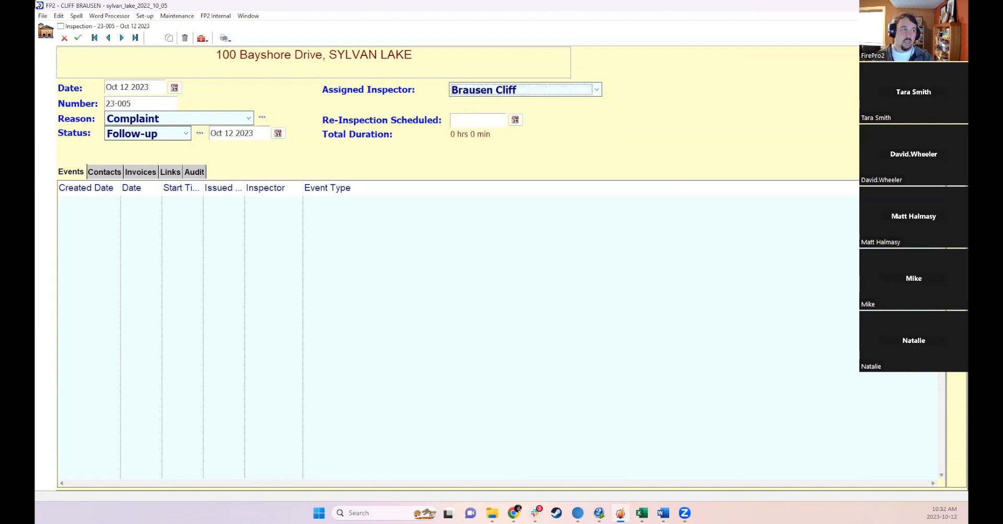
pyautogui.click(77, 37)
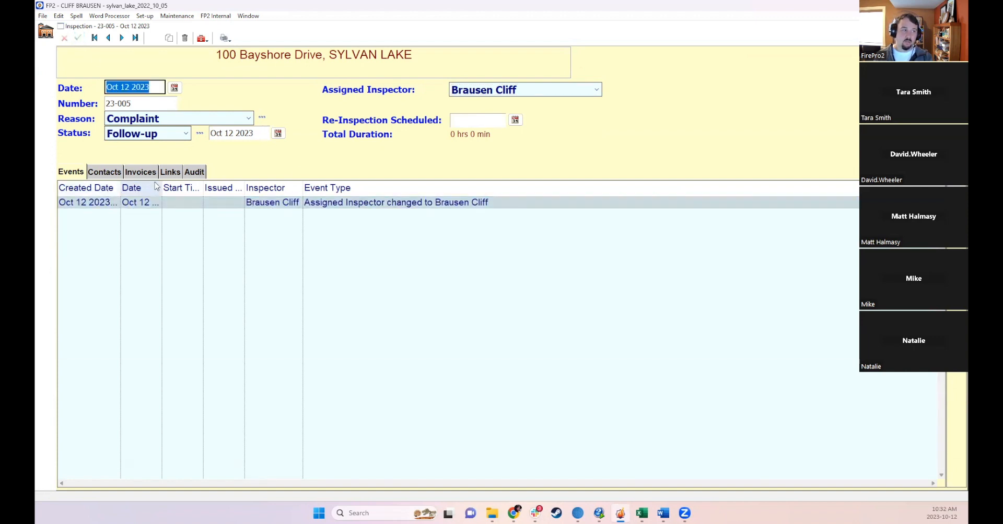
# - Widen the Date and Inspector columns of the inspection's events list
pyautogui.moveTo(160, 182); pyautogui.dragTo(207, 181)
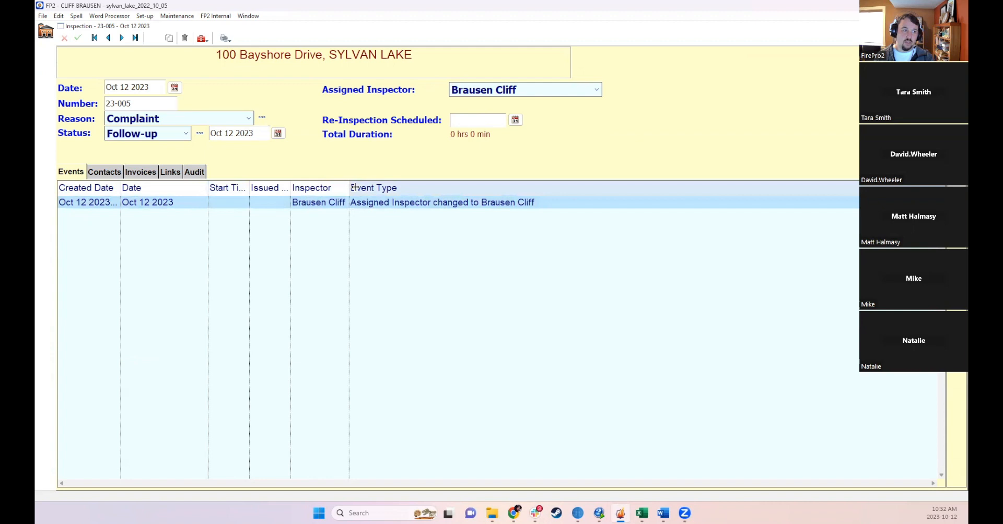
pyautogui.moveTo(349, 184); pyautogui.dragTo(391, 183)
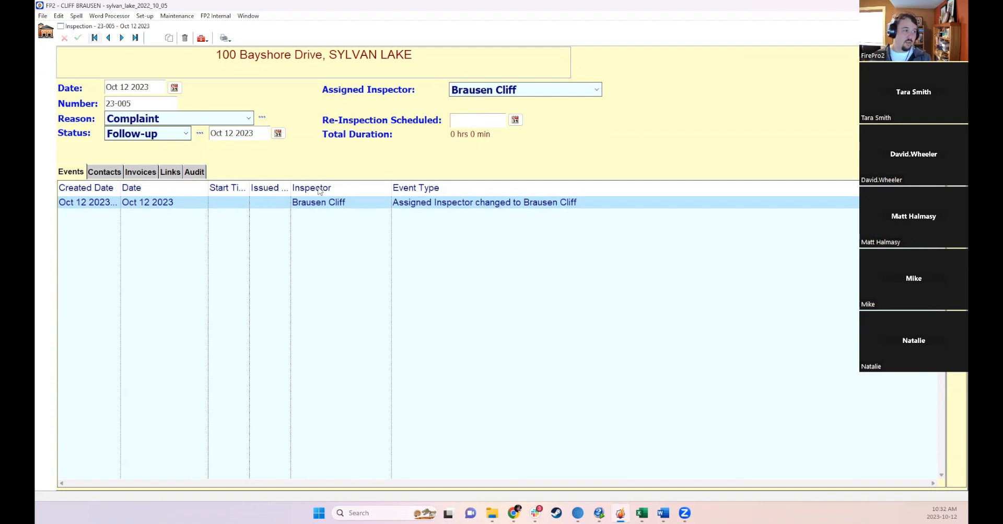
# - Set the inspection status to In Progress with a status date of Oct 11 2023 and save
pyautogui.click(158, 136)
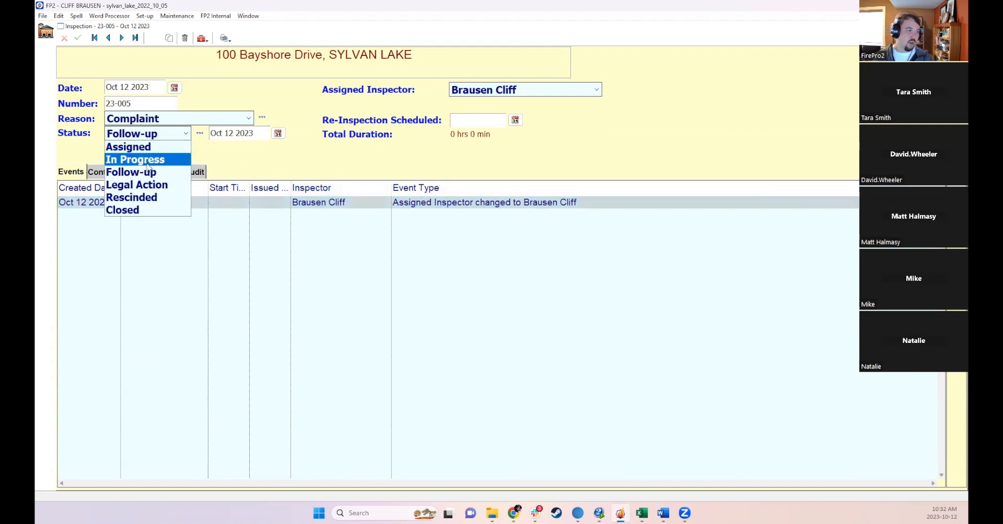
pyautogui.click(146, 162)
pyautogui.press('Tab')
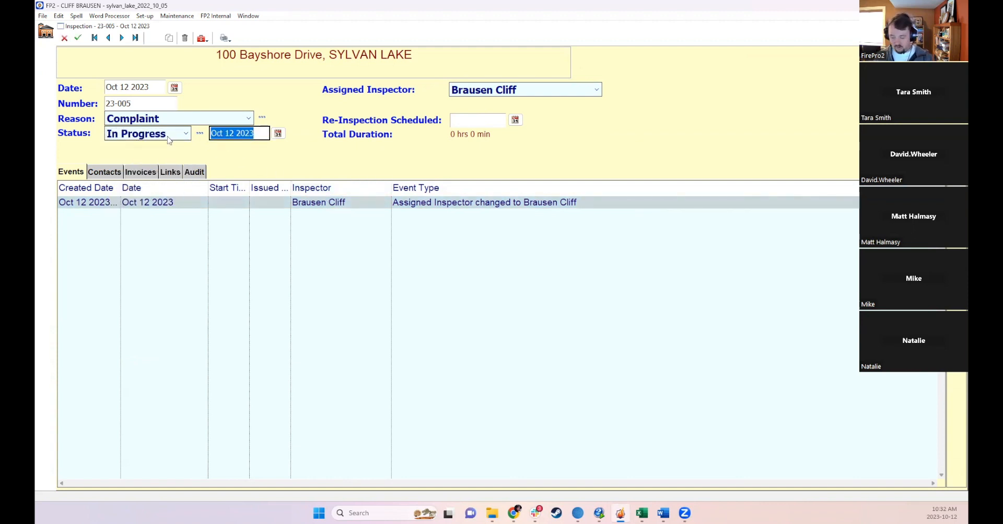
pyautogui.write('11')
pyautogui.press('Return')
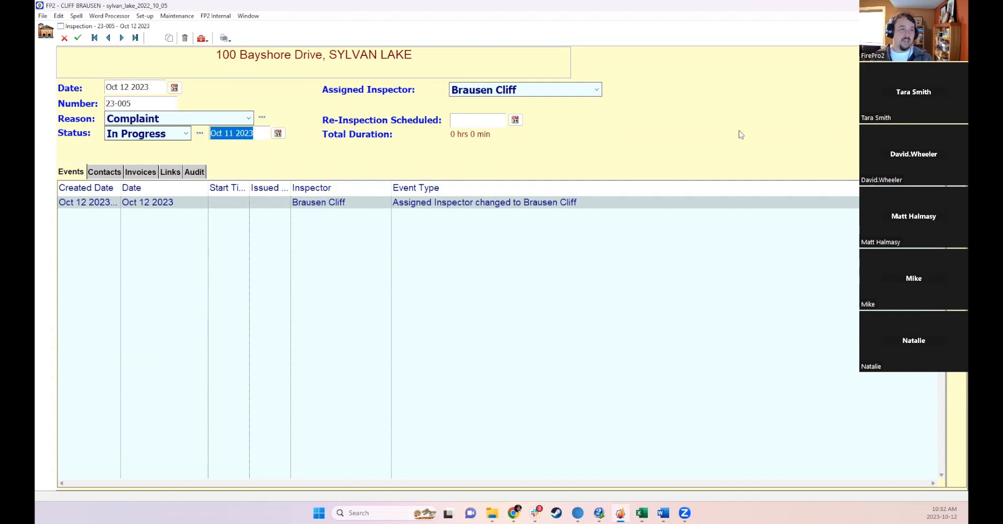
pyautogui.click(77, 38)
pyautogui.click(412, 216)
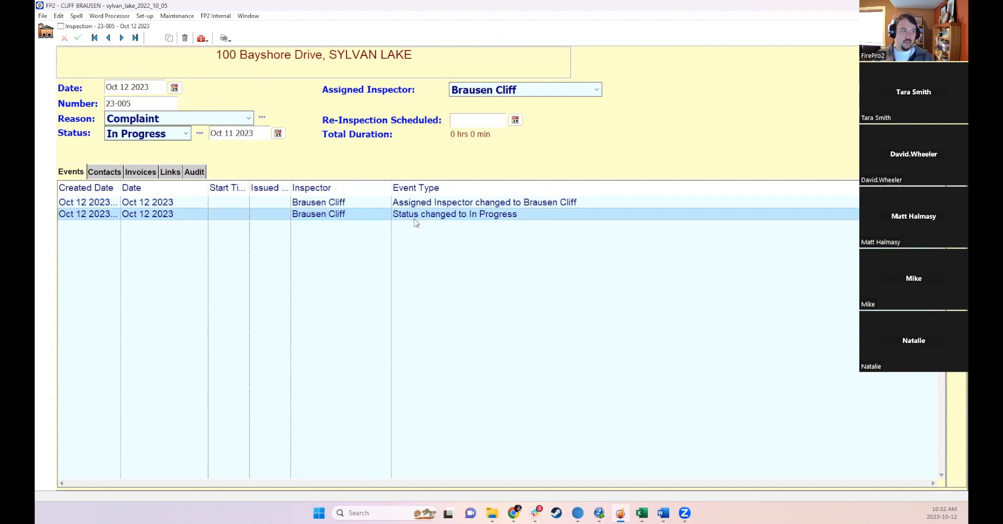
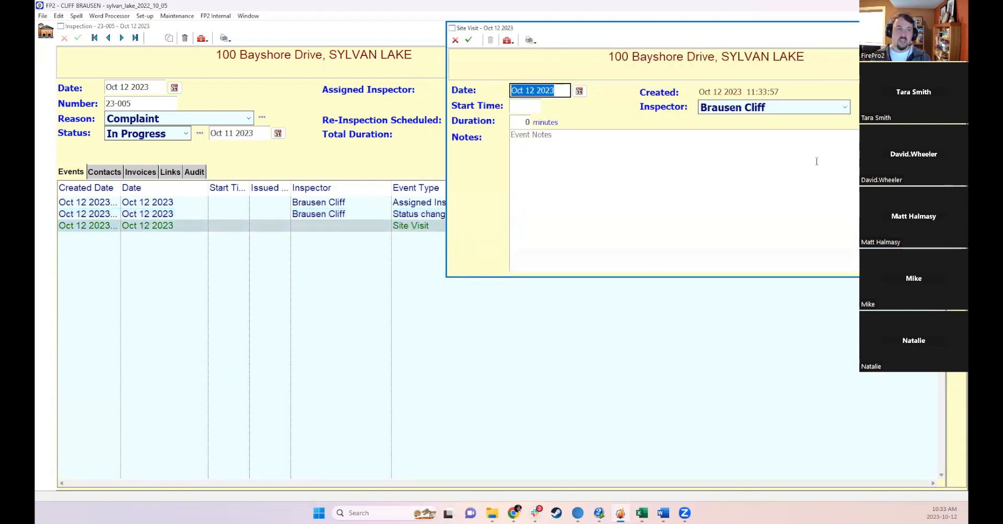
# - Set the site visit's start time to 11:00 and its duration to 120 minutes
pyautogui.click(486, 125)
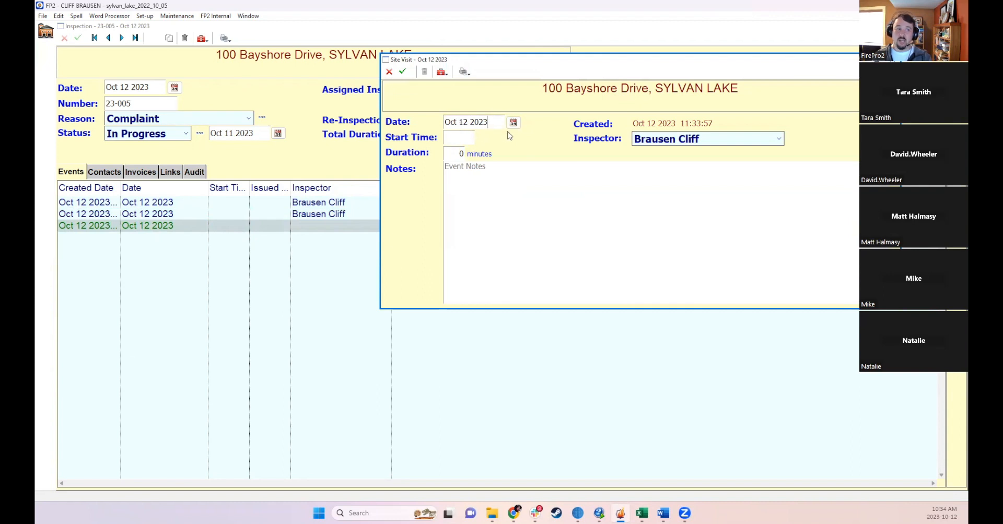
pyautogui.click(462, 140)
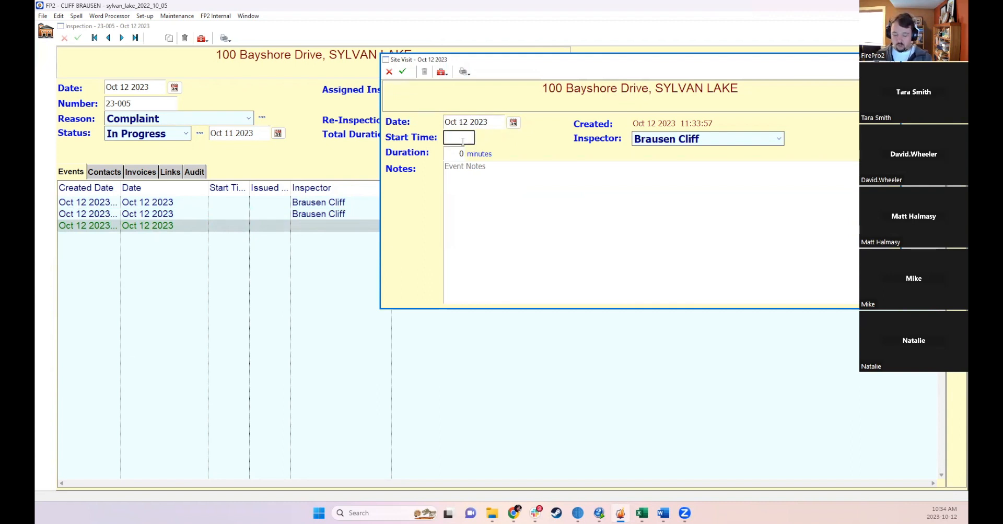
pyautogui.write('11')
pyautogui.click(463, 158)
pyautogui.click(461, 155)
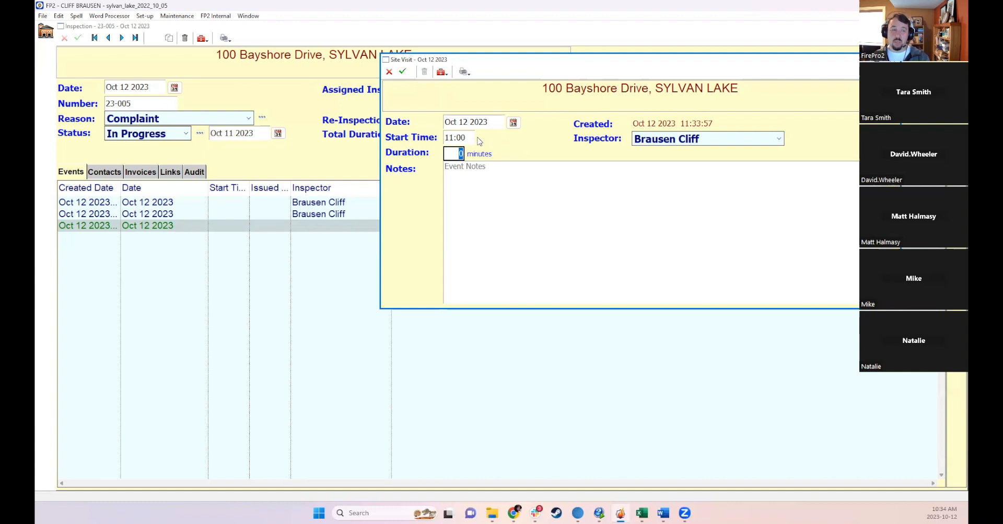
pyautogui.write('12')
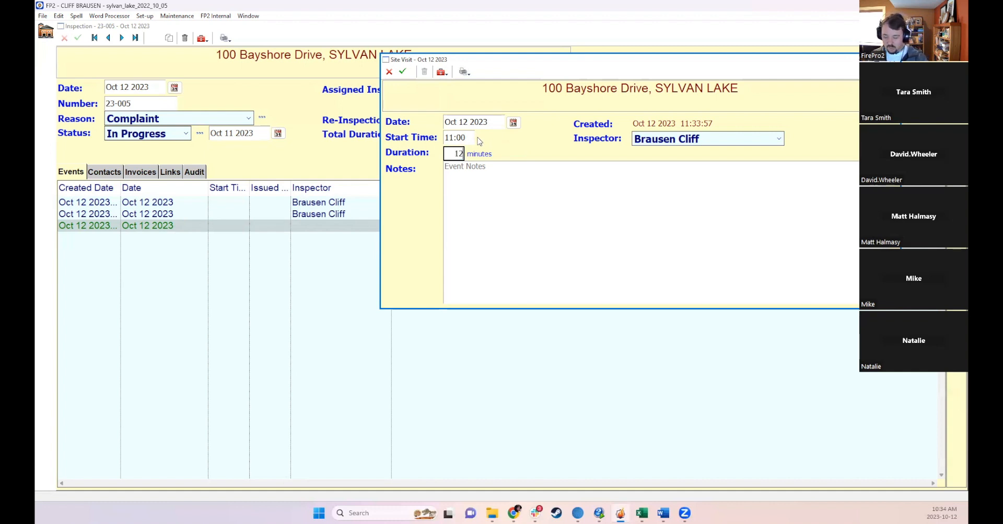
pyautogui.write('0')
pyautogui.click(588, 154)
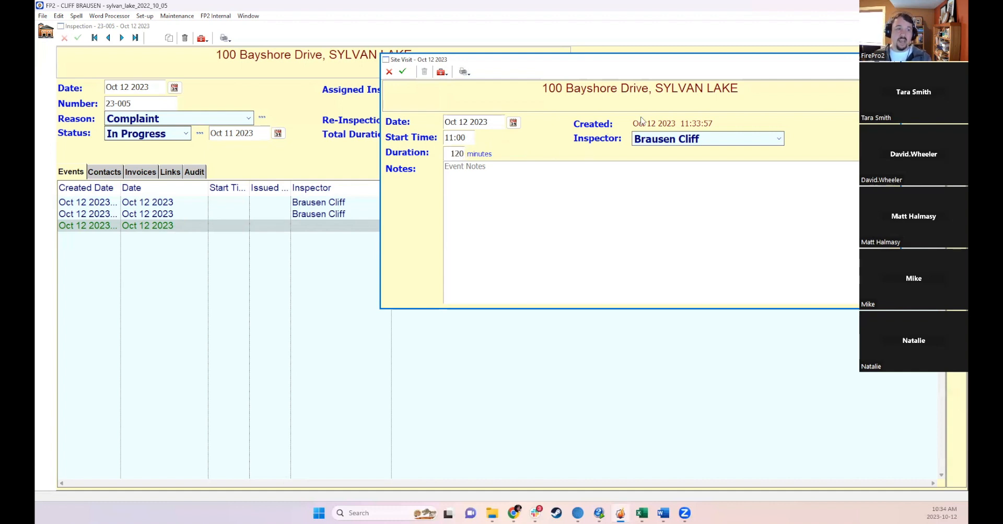
pyautogui.click(700, 140)
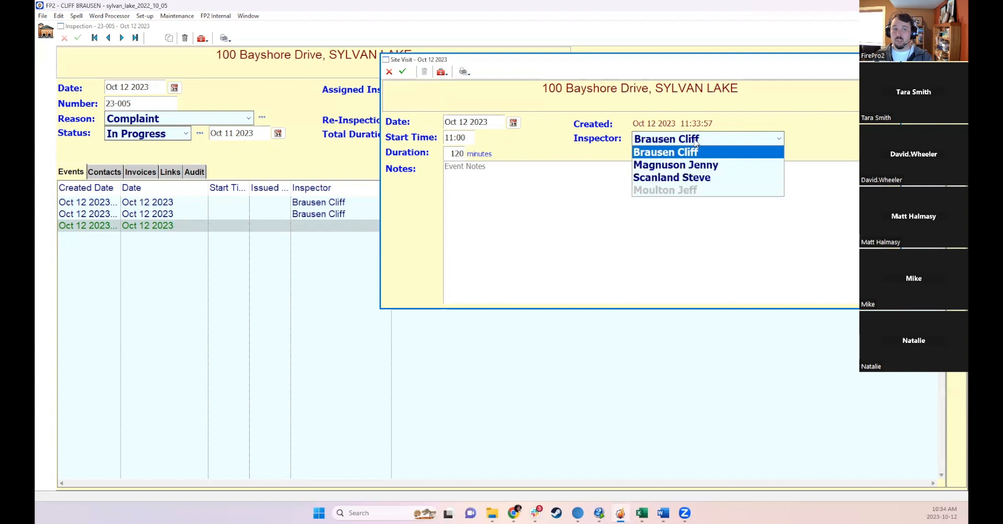
pyautogui.click(691, 143)
pyautogui.click(609, 176)
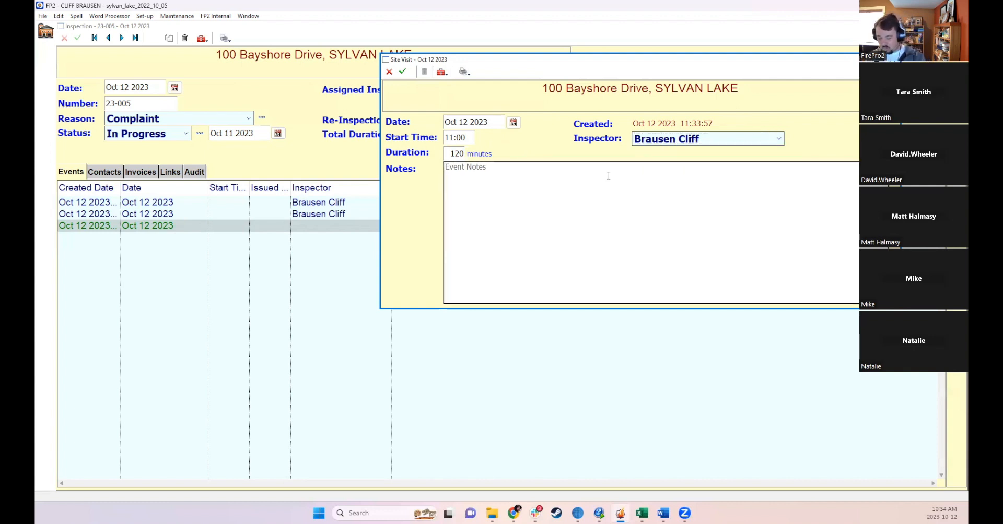
pyautogui.write('Notes abo')
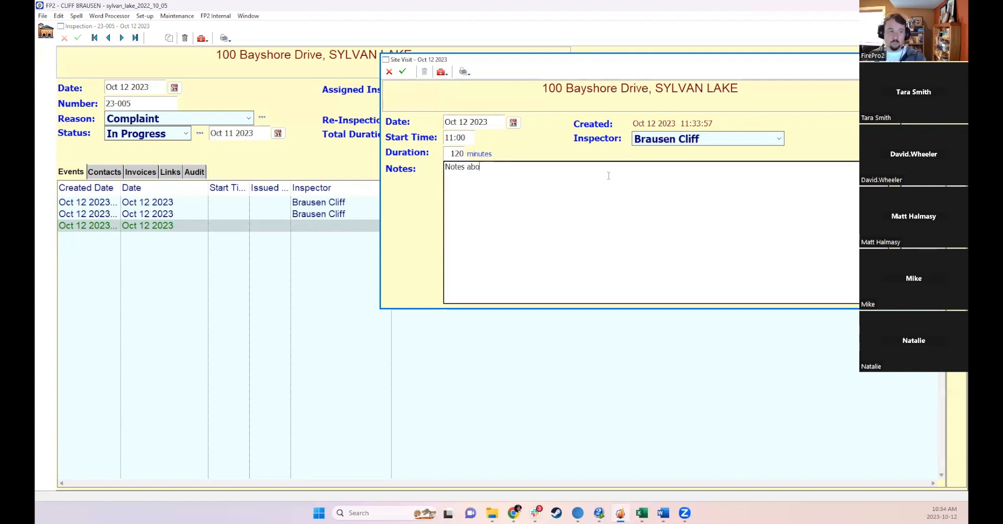
pyautogui.write('ut the site vis')
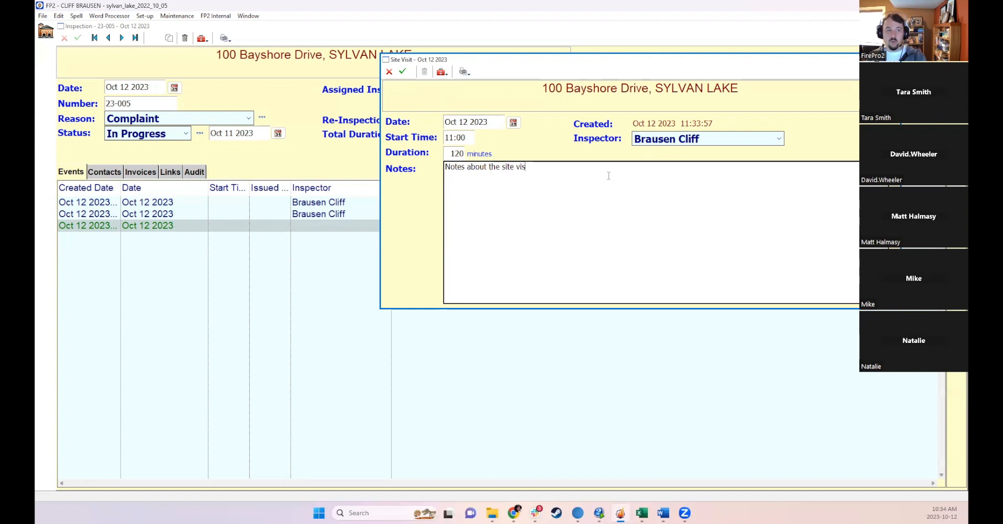
pyautogui.write('it.')
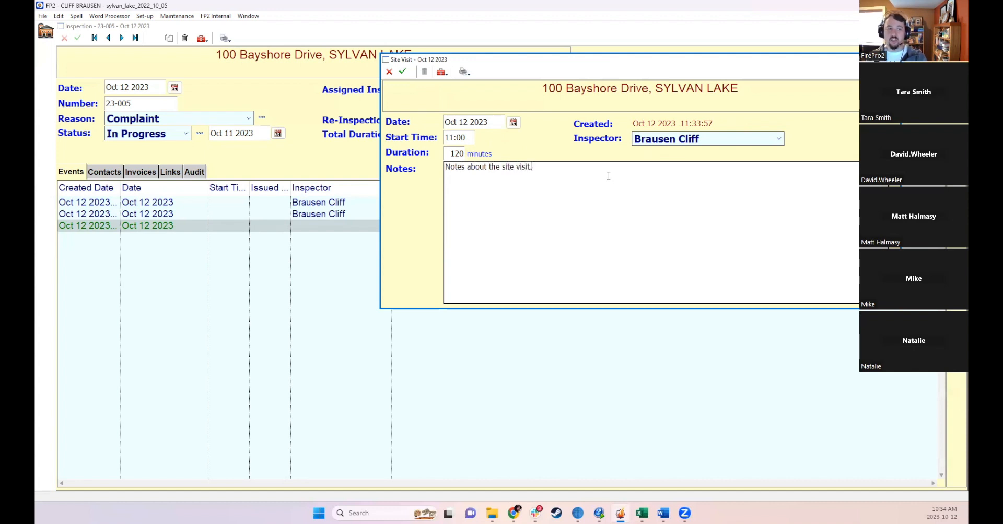
pyautogui.click(404, 73)
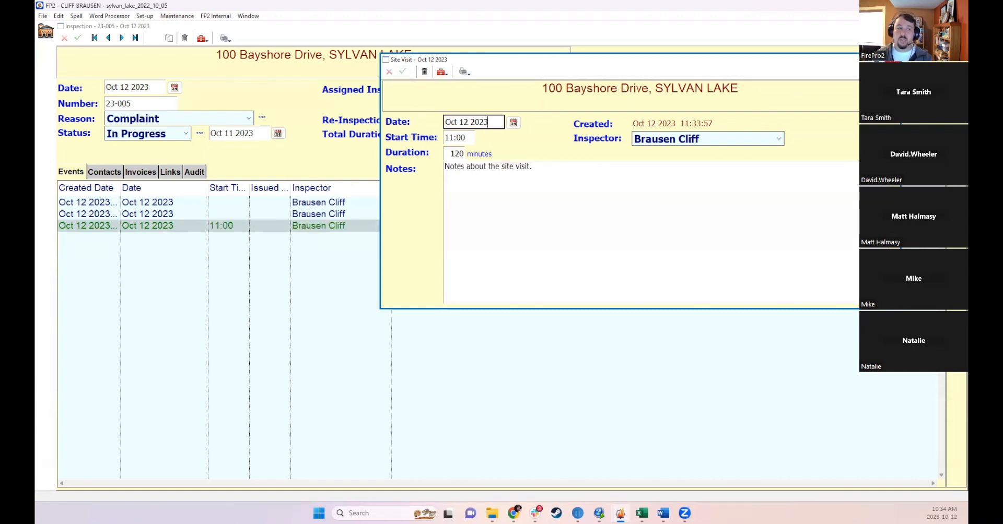
pyautogui.click(357, 259)
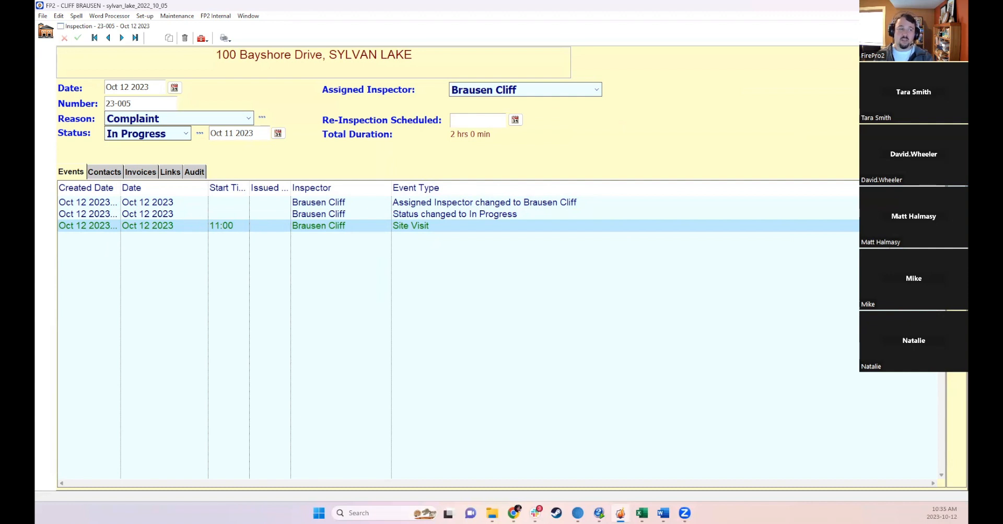
pyautogui.click(956, 190)
pyautogui.click(294, 424)
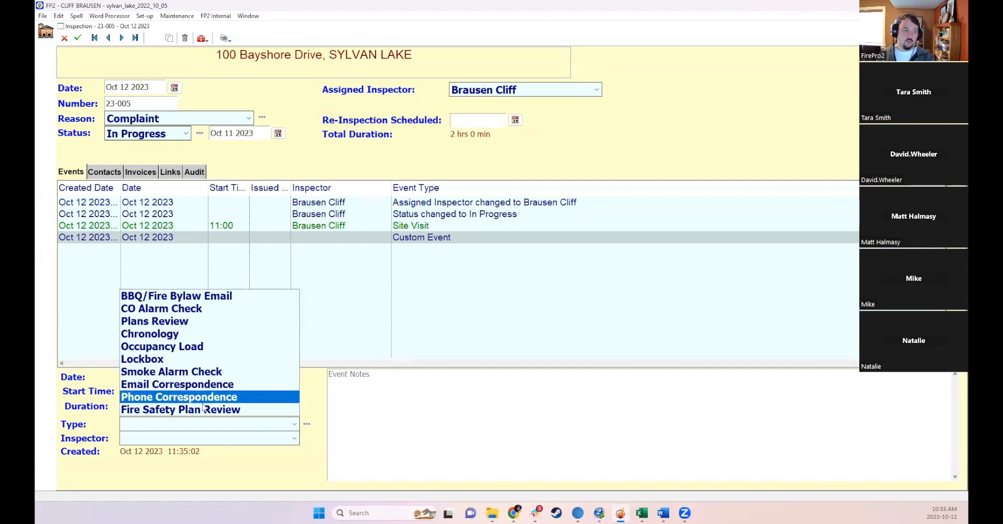
pyautogui.click(148, 400)
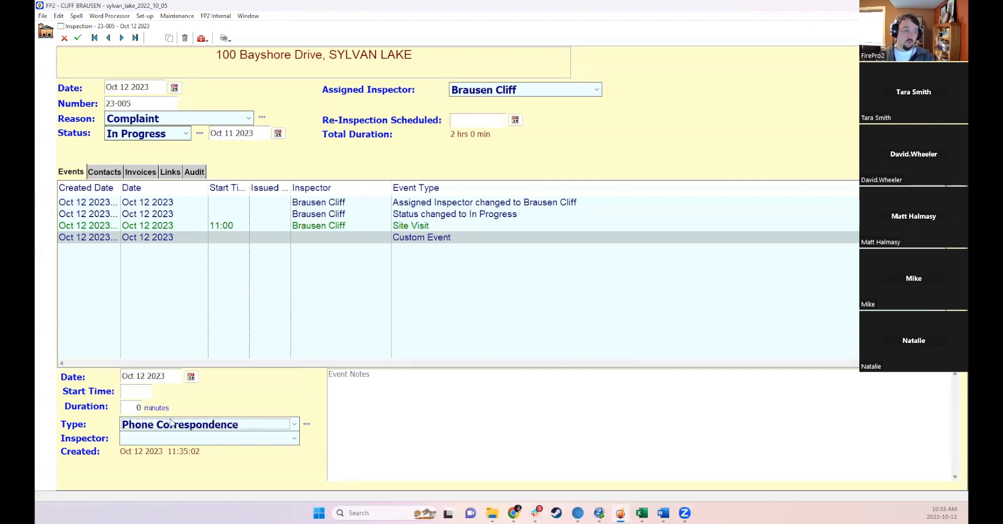
pyautogui.click(174, 439)
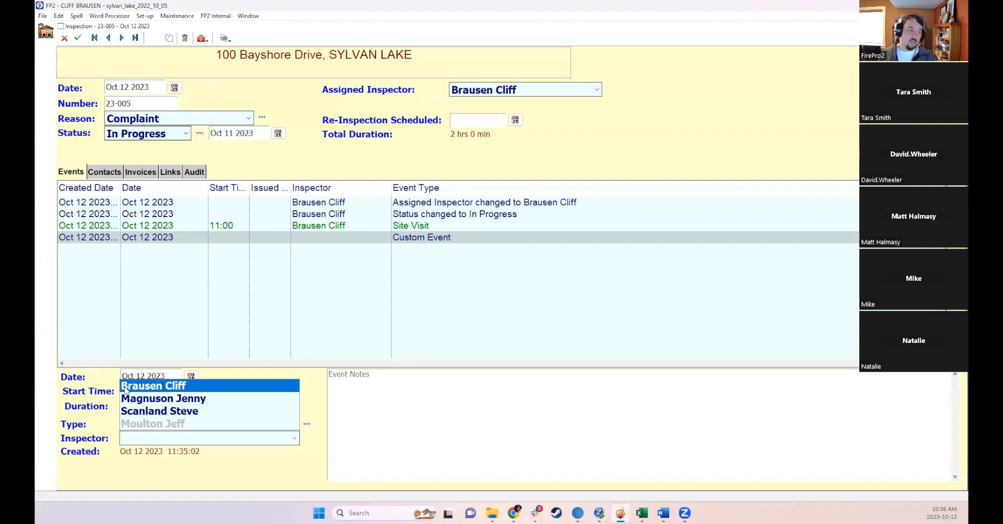
pyautogui.click(145, 412)
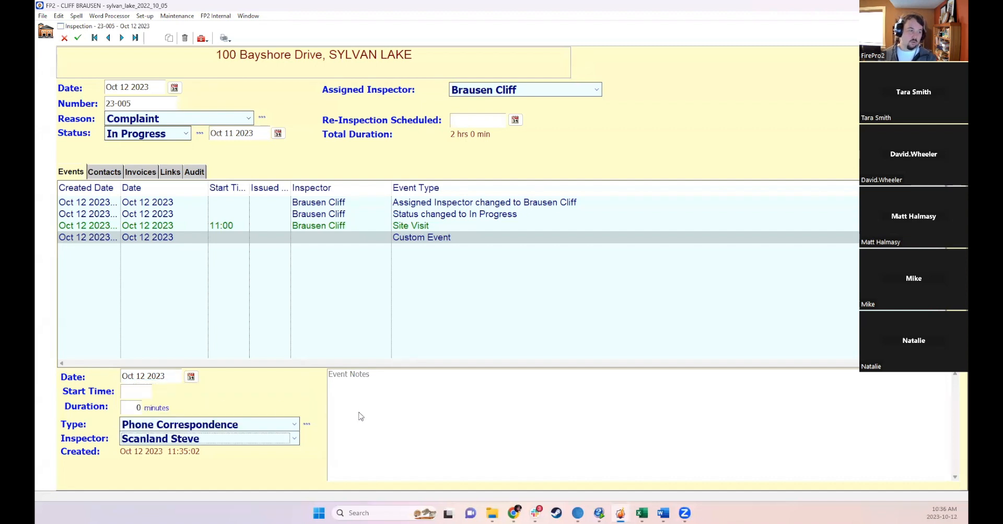
# - Write the event notes "Phone call from neighbor complaining about xyz." in the notes editor and close it
pyautogui.doubleClick(378, 408)
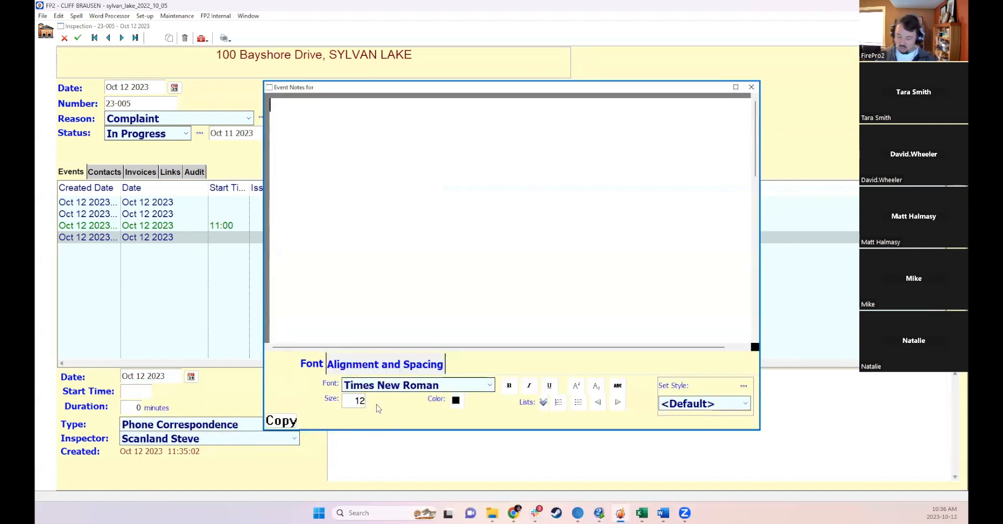
pyautogui.write('Phon')
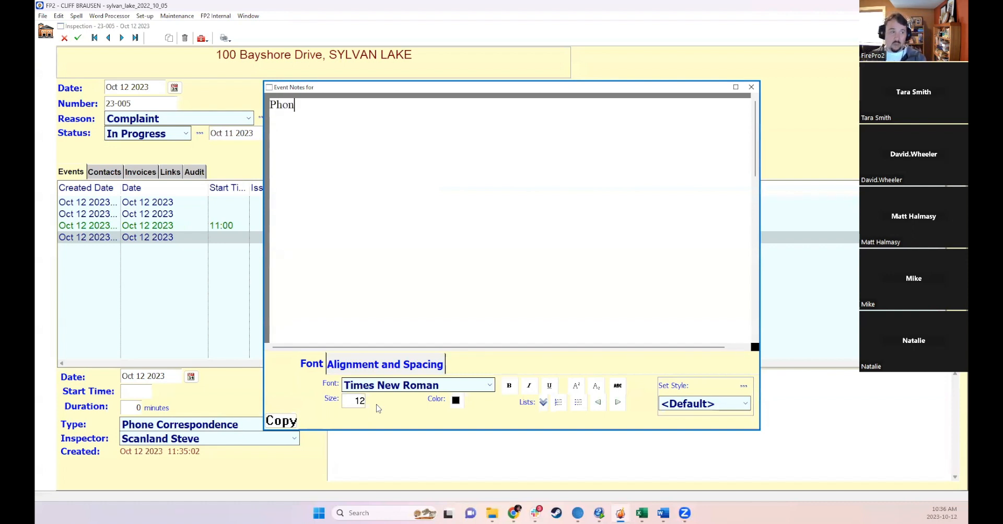
pyautogui.write('e call from ')
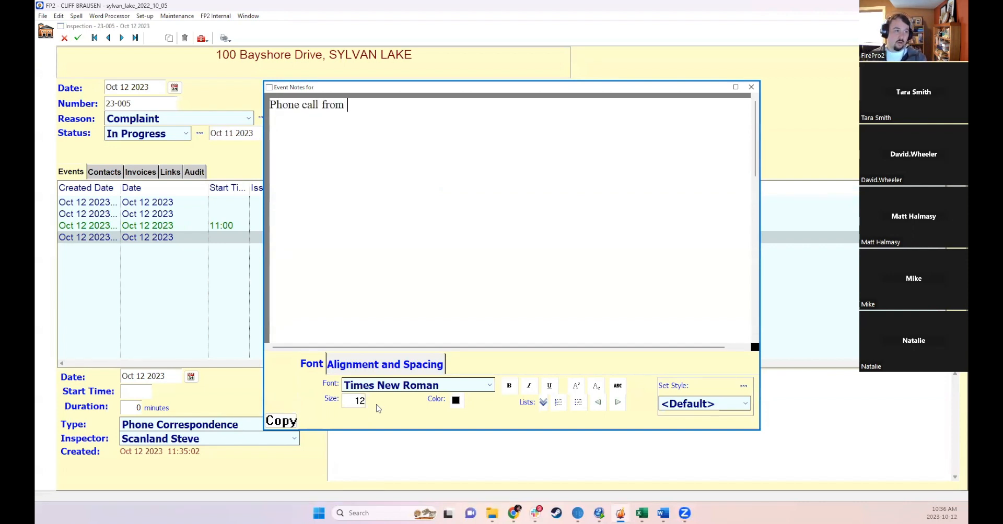
pyautogui.write('neighbor com')
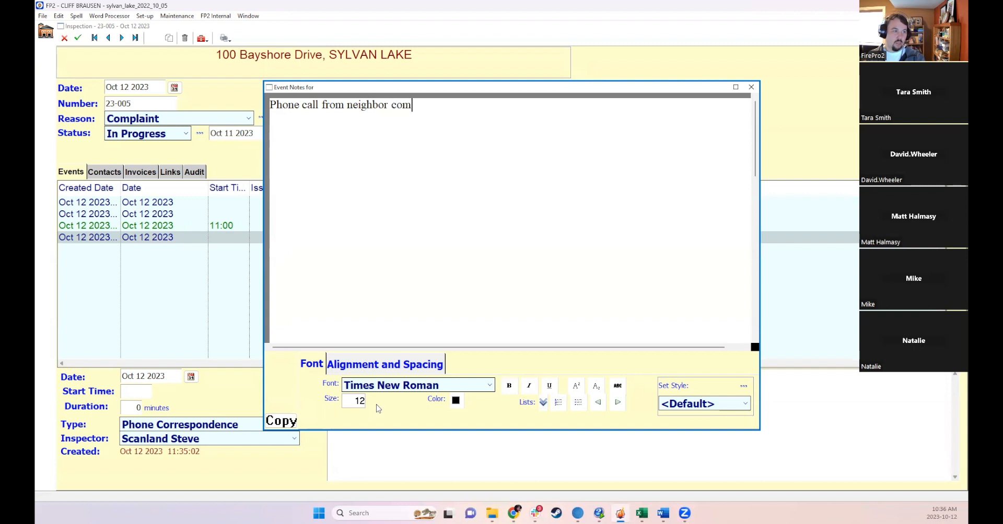
pyautogui.write('plaining about xys')
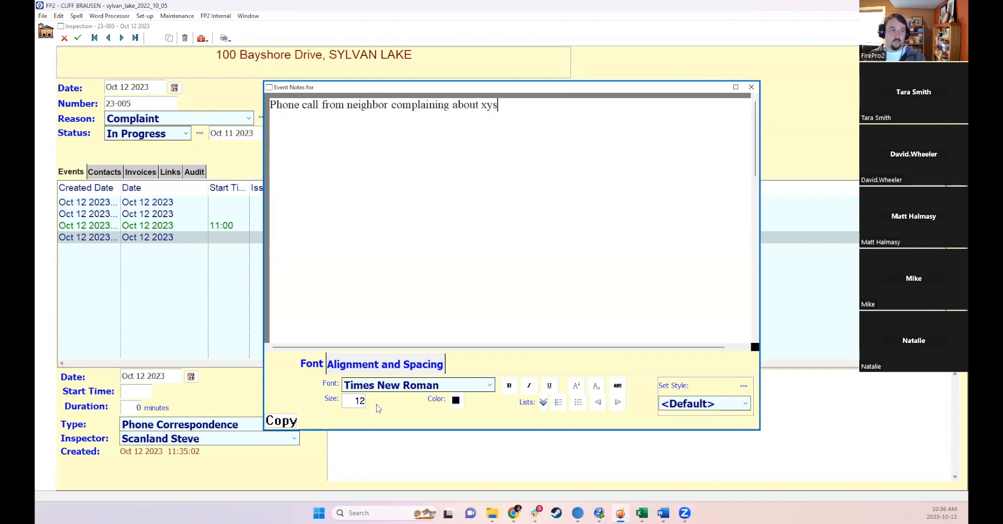
pyautogui.press('BackSpace')
pyautogui.write('z.')
pyautogui.click(751, 87)
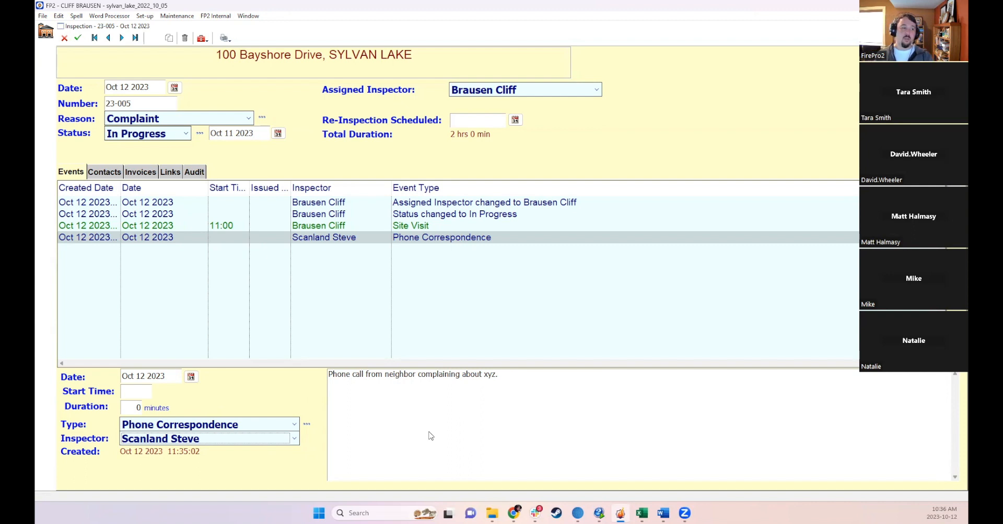
# - Open the inspection event types list and close it
pyautogui.click(307, 424)
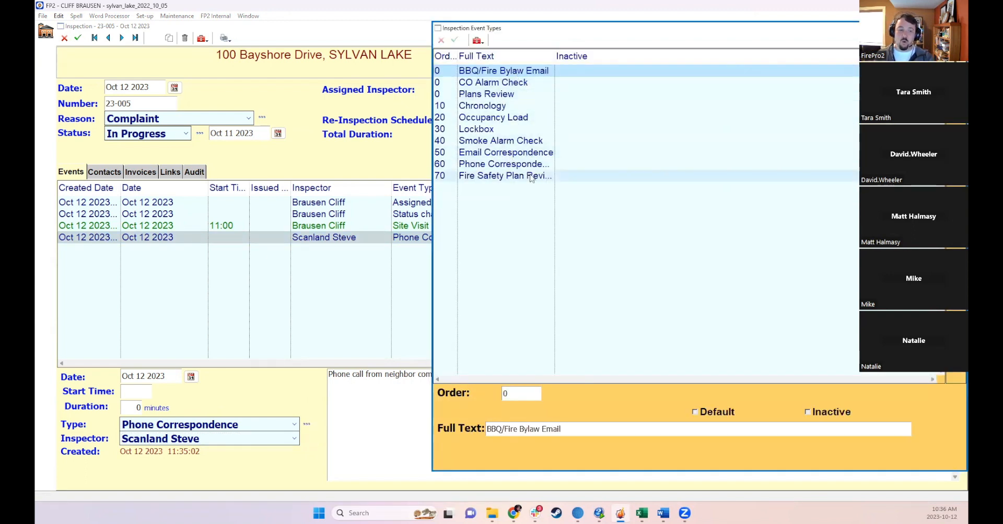
pyautogui.click(958, 28)
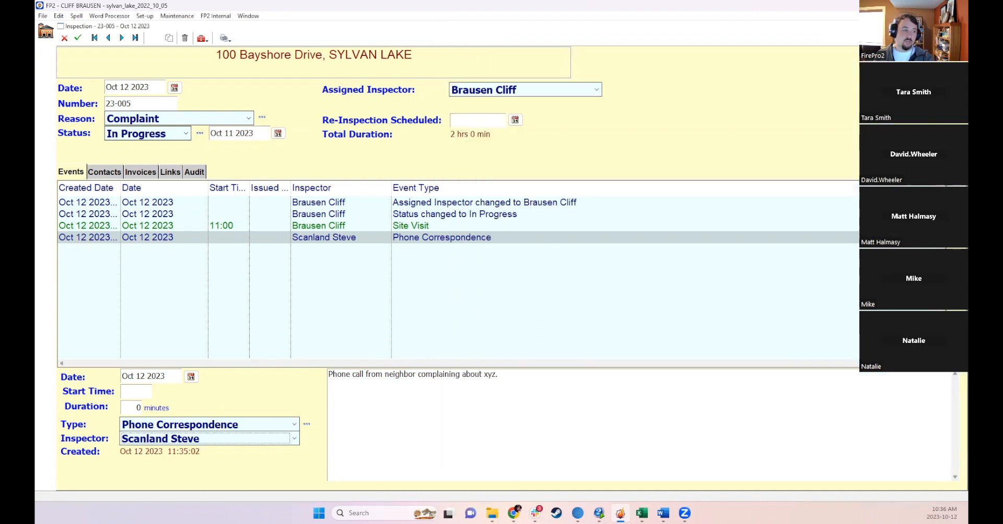
# - Set the phone event's start time to 12:00 and duration to 45 minutes, then save the inspection
pyautogui.click(146, 392)
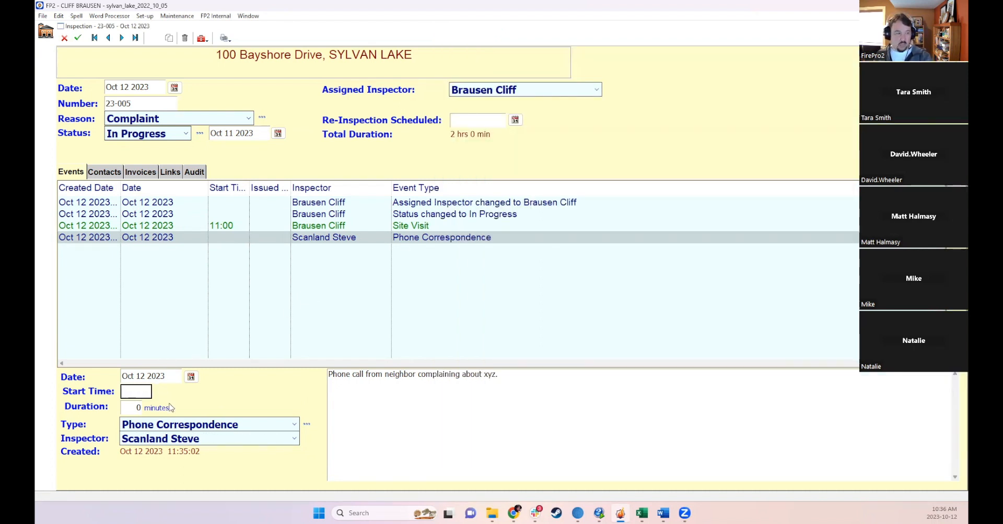
pyautogui.write('12')
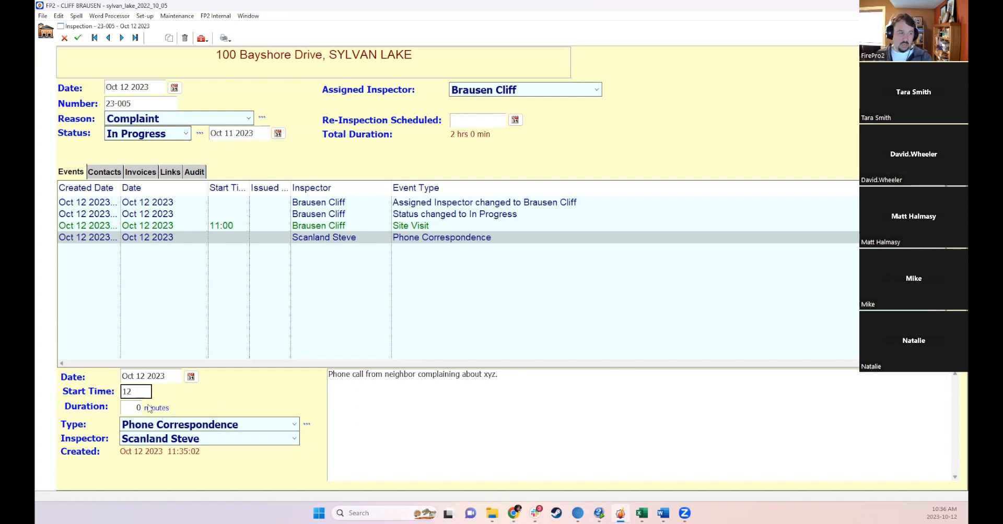
pyautogui.press('Tab')
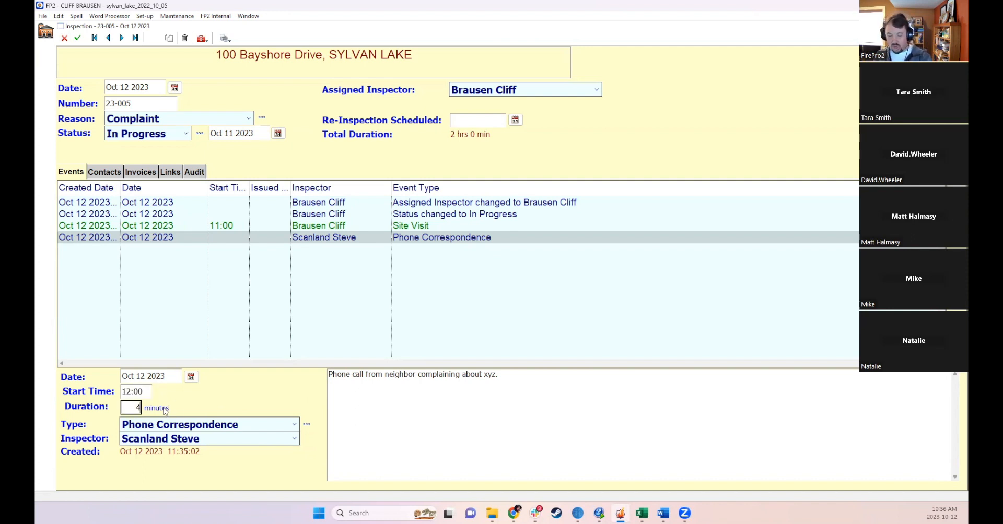
pyautogui.click(260, 424)
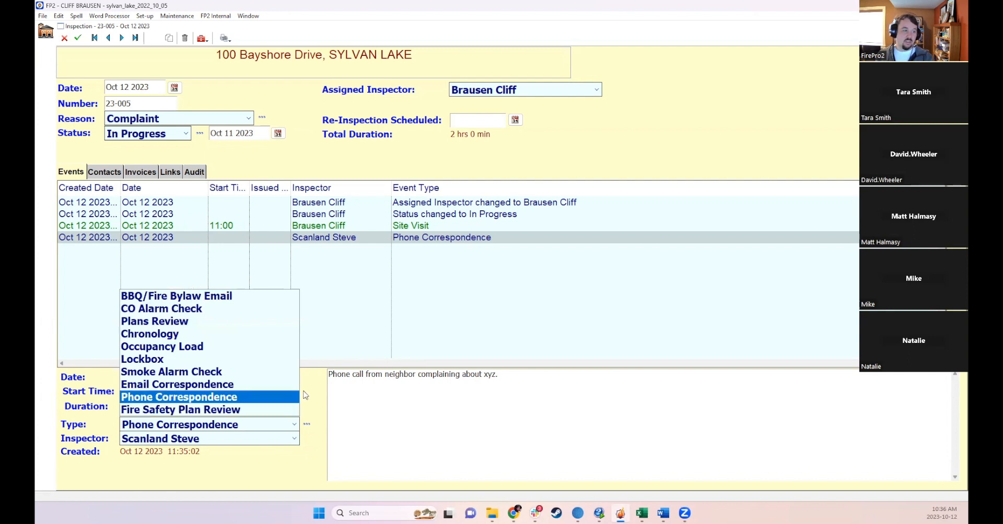
pyautogui.click(260, 396)
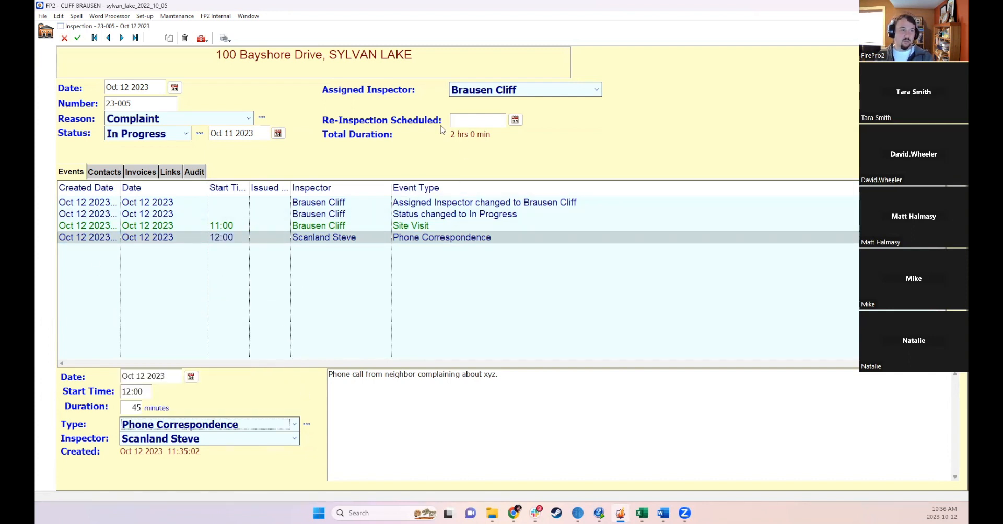
pyautogui.click(77, 38)
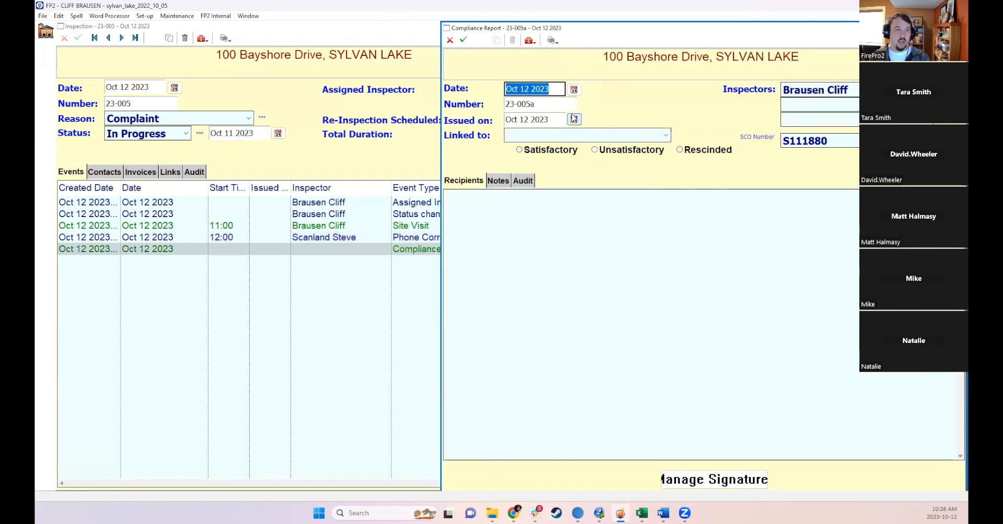
# - Link the new compliance report to the Site Visit - Oct 12 2023 event and mark it Satisfactory
pyautogui.moveTo(543, 31); pyautogui.dragTo(533, 30)
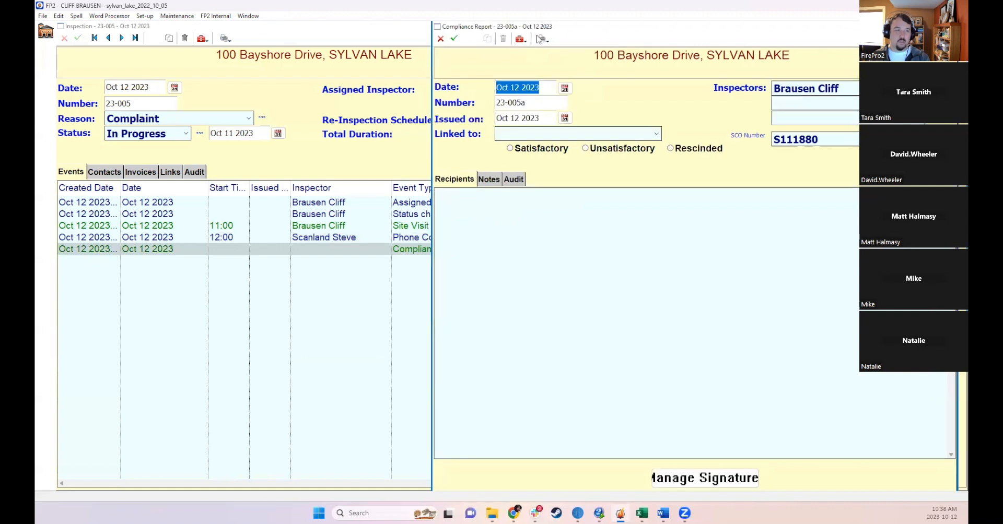
pyautogui.click(543, 88)
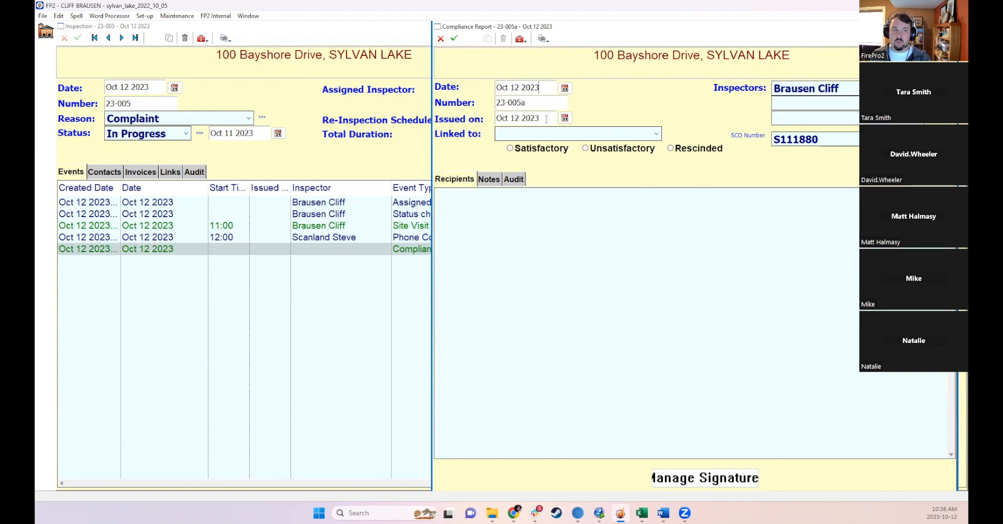
pyautogui.click(535, 136)
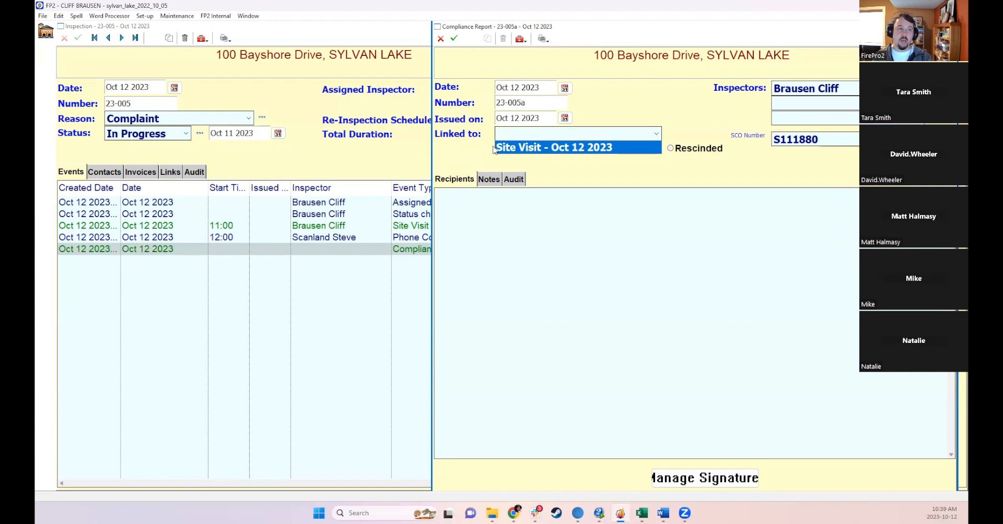
pyautogui.click(530, 148)
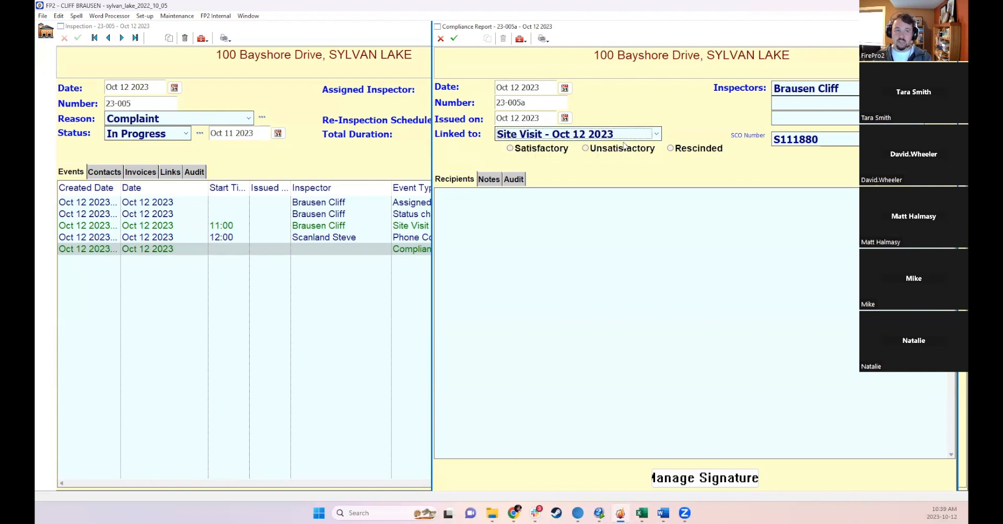
pyautogui.click(531, 150)
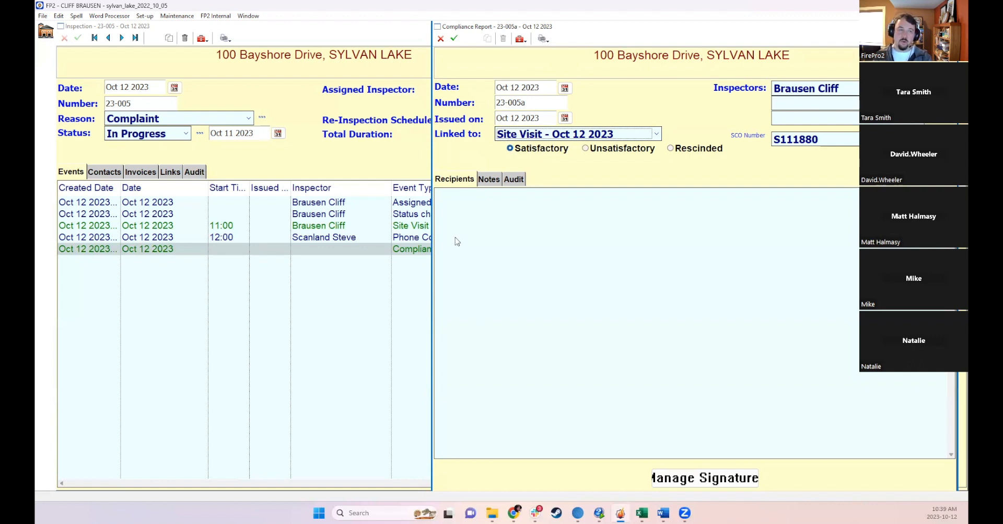
# - Save the compliance report, declining to email it to all recipients
pyautogui.click(491, 178)
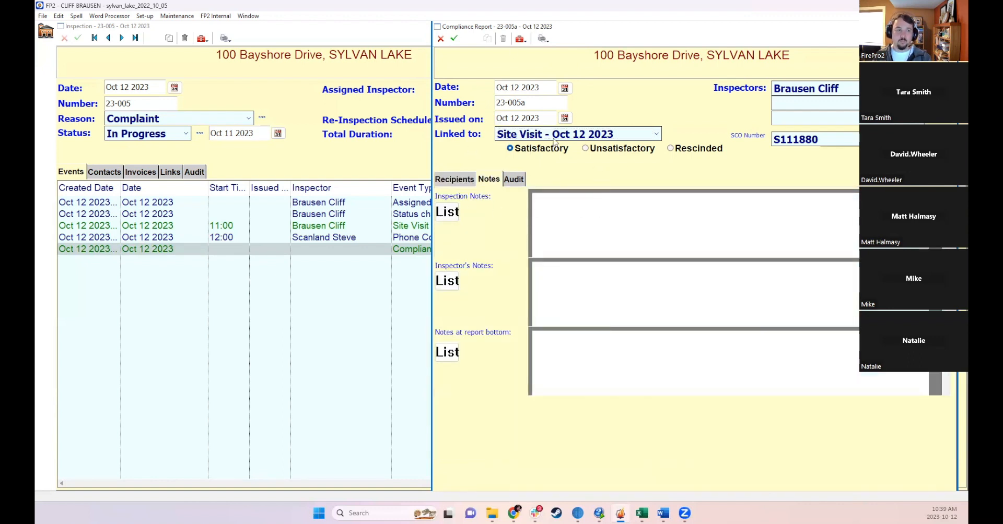
pyautogui.click(454, 38)
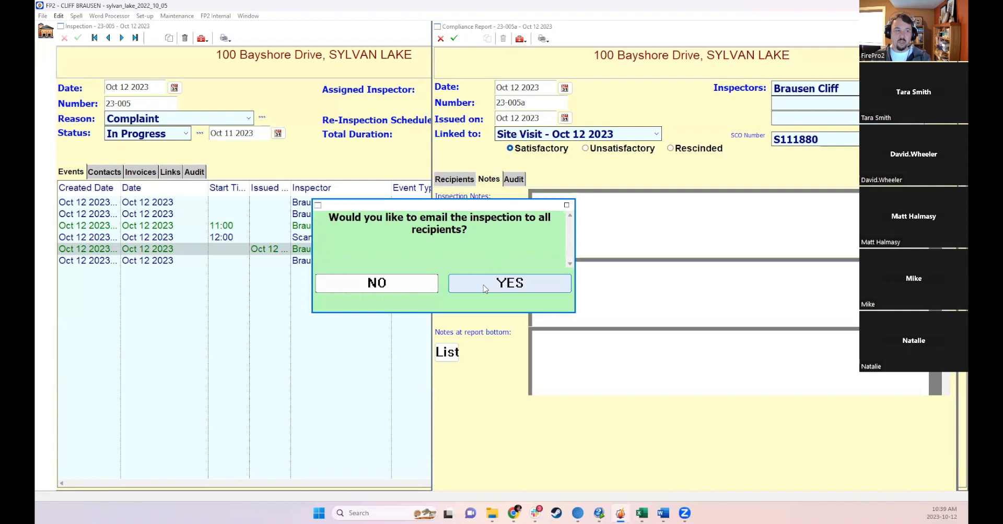
pyautogui.click(429, 284)
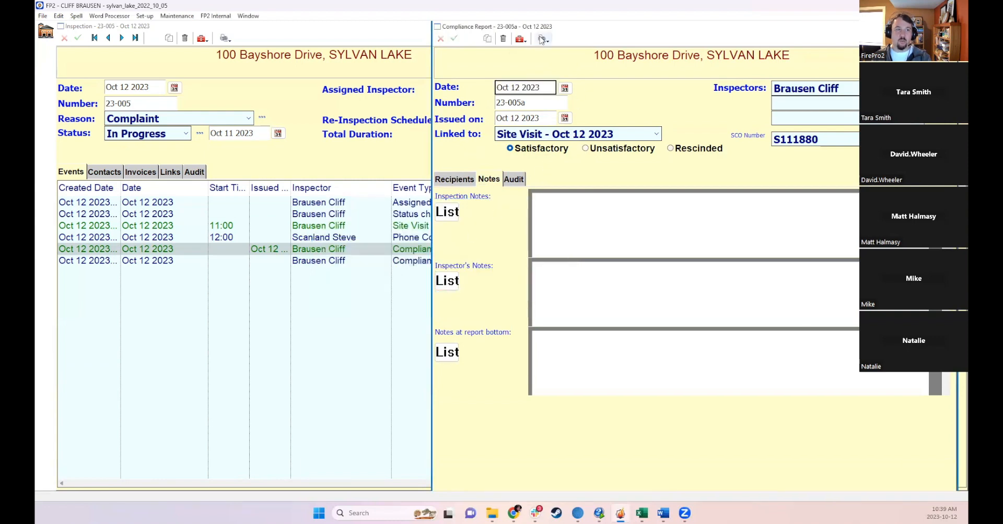
# - Try to print the compliance report, dismiss the notice, and close the compliance report window
pyautogui.click(543, 38)
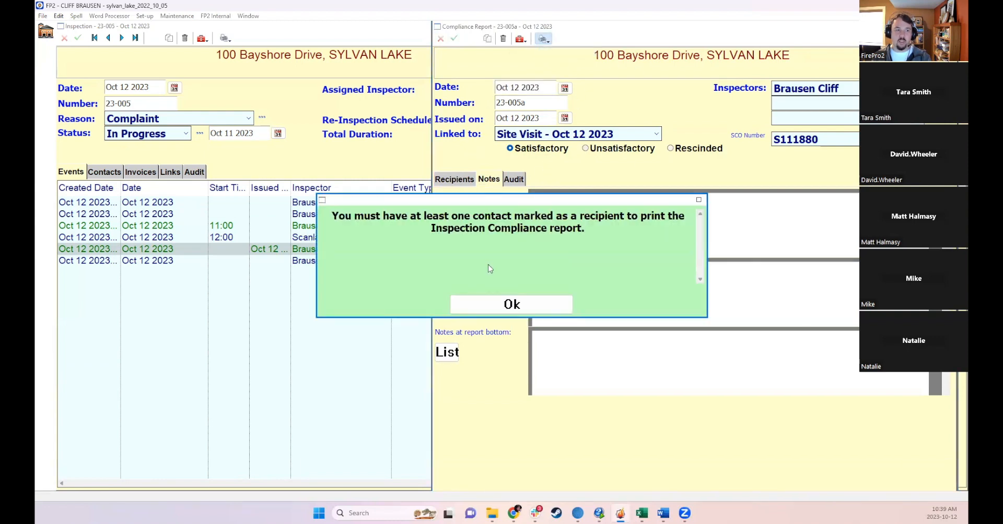
pyautogui.click(512, 305)
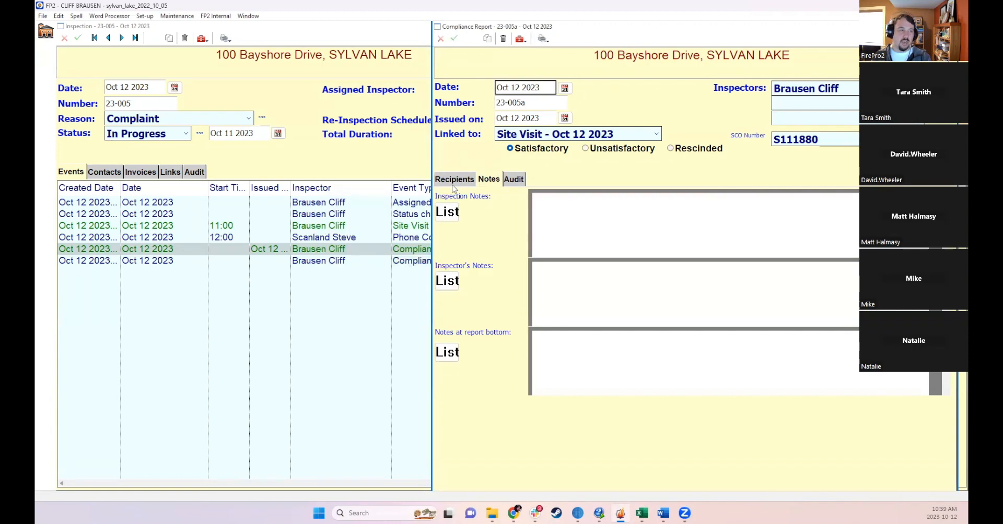
pyautogui.click(949, 26)
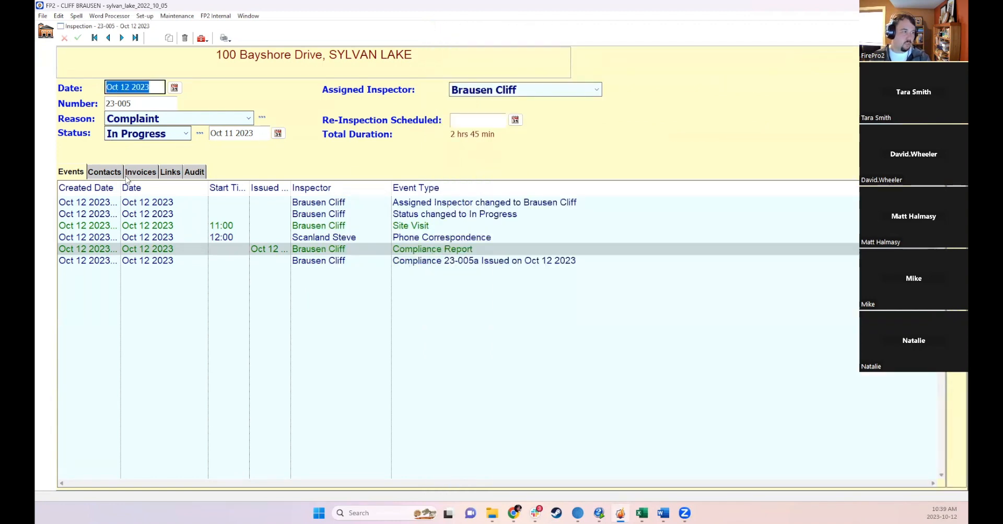
# - Add an inspection contact with the person's first and last name, type Primary, marked Primary Owner, and save the inspection
pyautogui.click(107, 172)
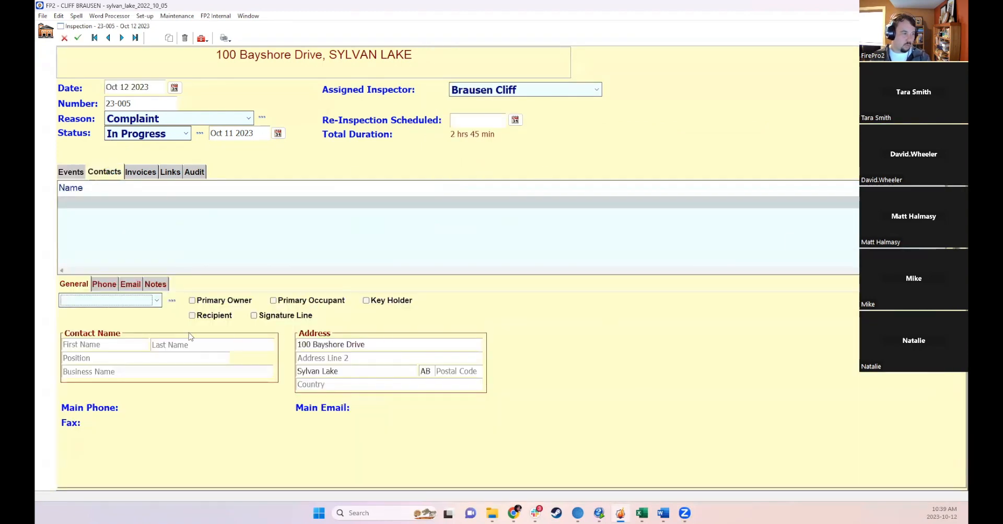
pyautogui.click(98, 345)
pyautogui.write('Bob')
pyautogui.press('Tab')
pyautogui.write('Sn')
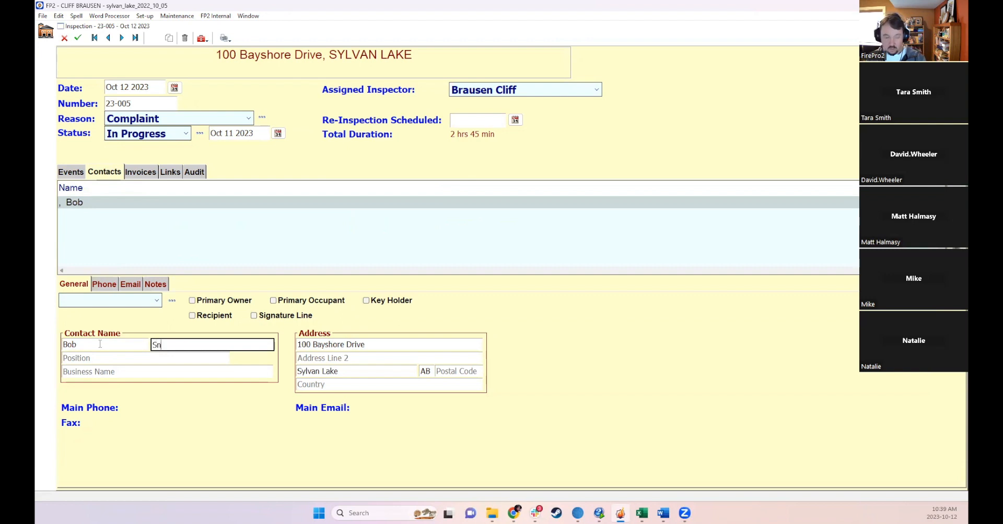
pyautogui.press('BackSpace')
pyautogui.write('mith')
pyautogui.click(191, 301)
pyautogui.click(109, 301)
pyautogui.click(79, 326)
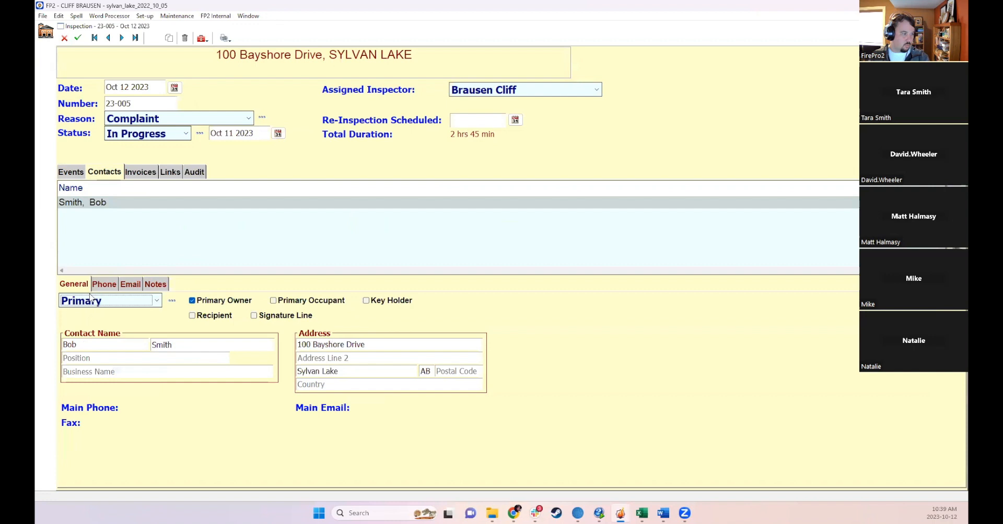
pyautogui.click(78, 38)
pyautogui.click(498, 362)
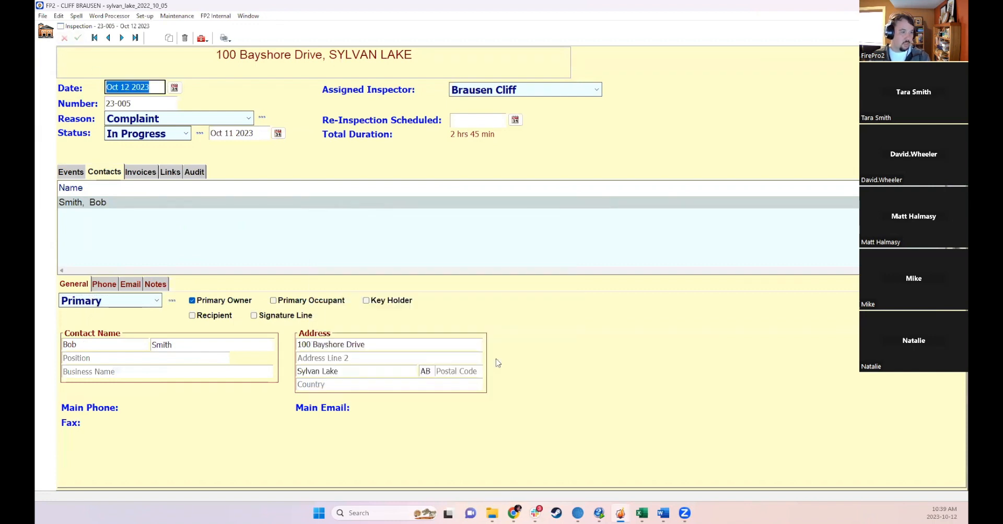
# - Reopen the compliance report from the inspection events list and save it
pyautogui.click(78, 175)
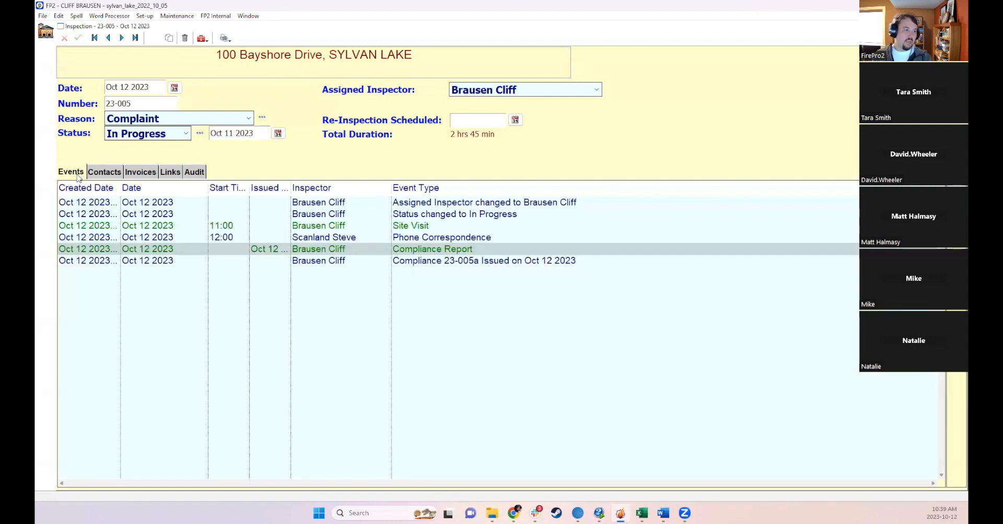
pyautogui.doubleClick(455, 251)
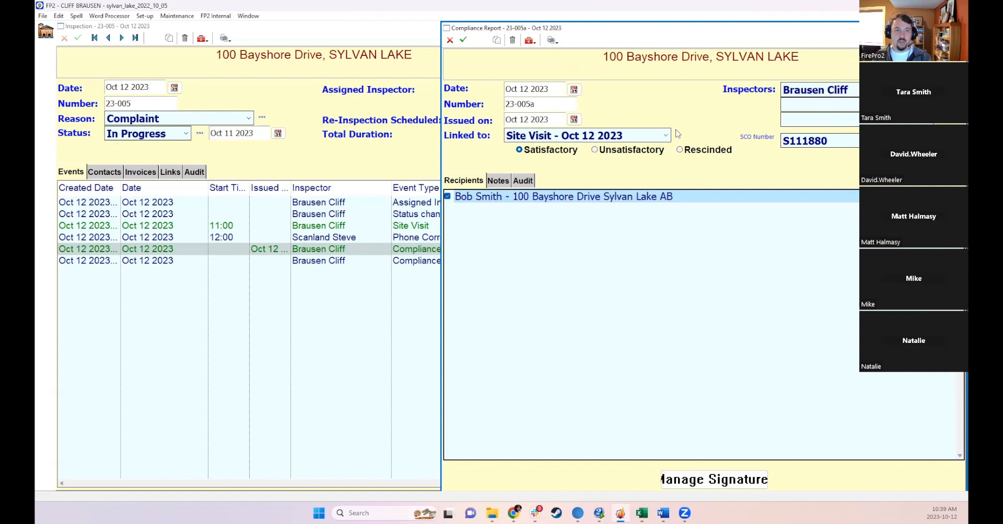
pyautogui.click(463, 40)
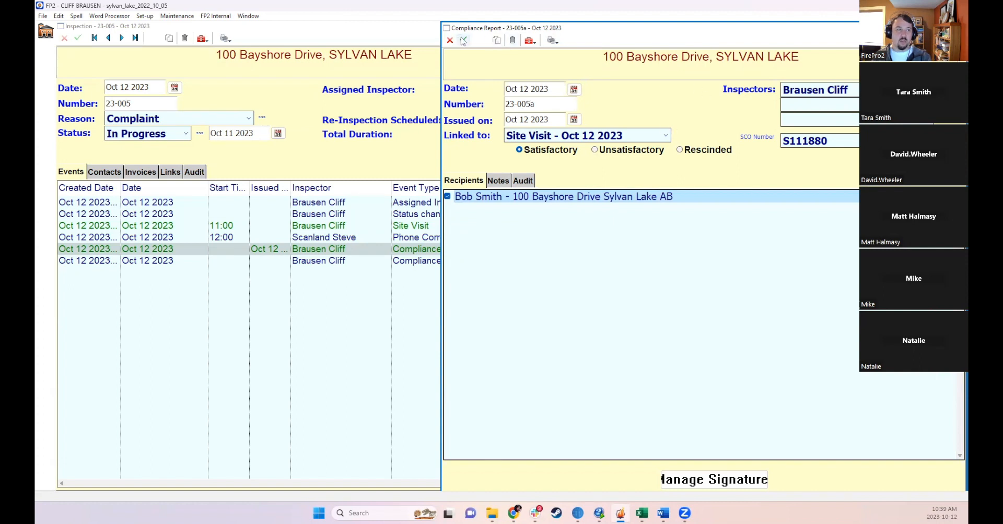
# - Print-preview the compliance report with the inspector signature picture and notes, then close the preview
pyautogui.click(552, 40)
pyautogui.click(574, 55)
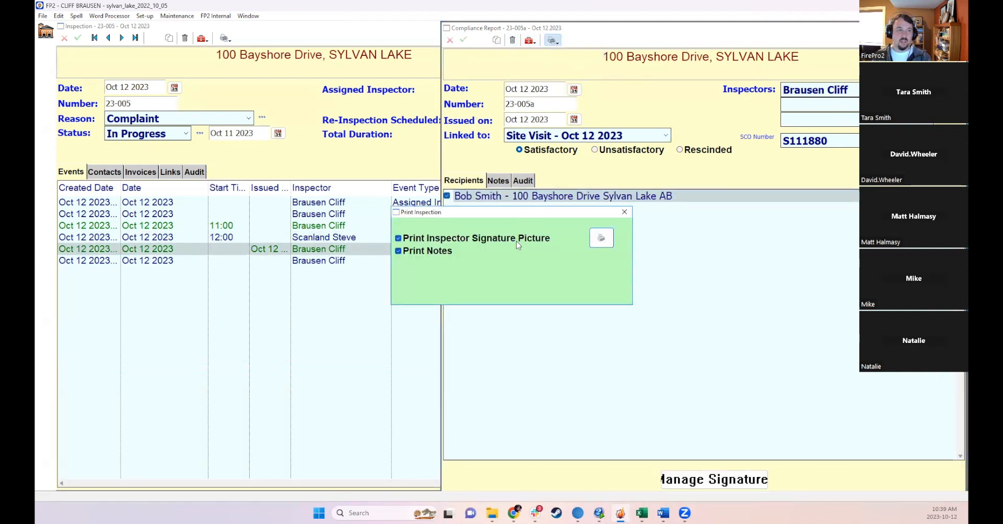
pyautogui.click(598, 239)
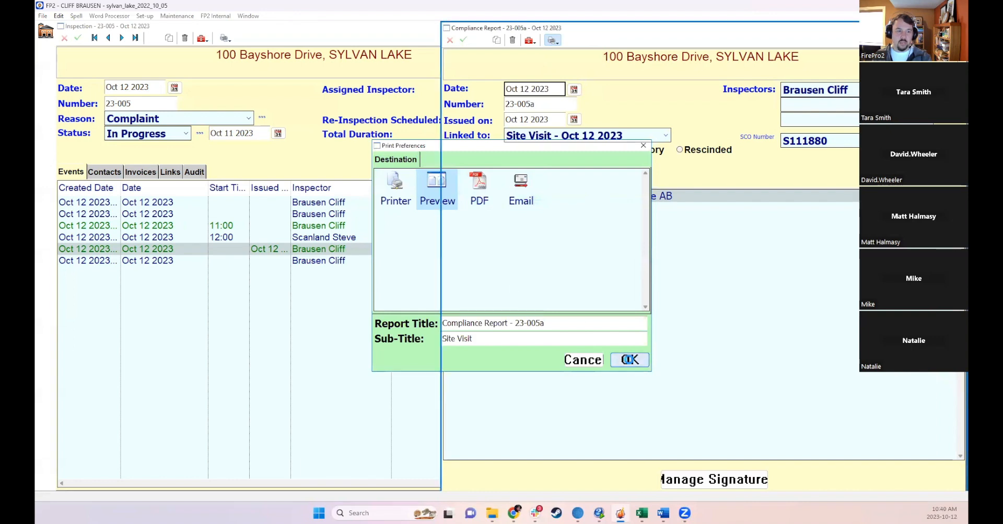
pyautogui.click(630, 360)
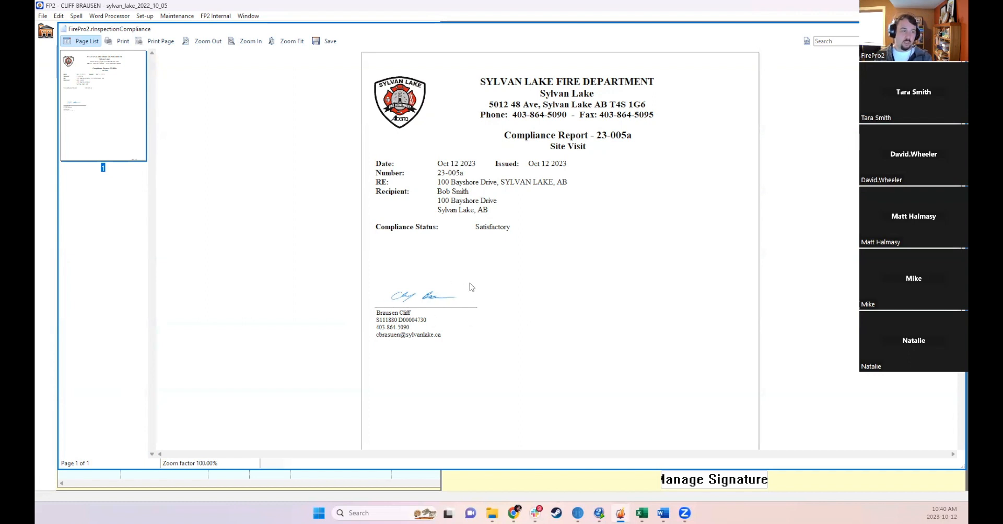
pyautogui.moveTo(473, 228); pyautogui.dragTo(515, 227)
pyautogui.click(515, 228)
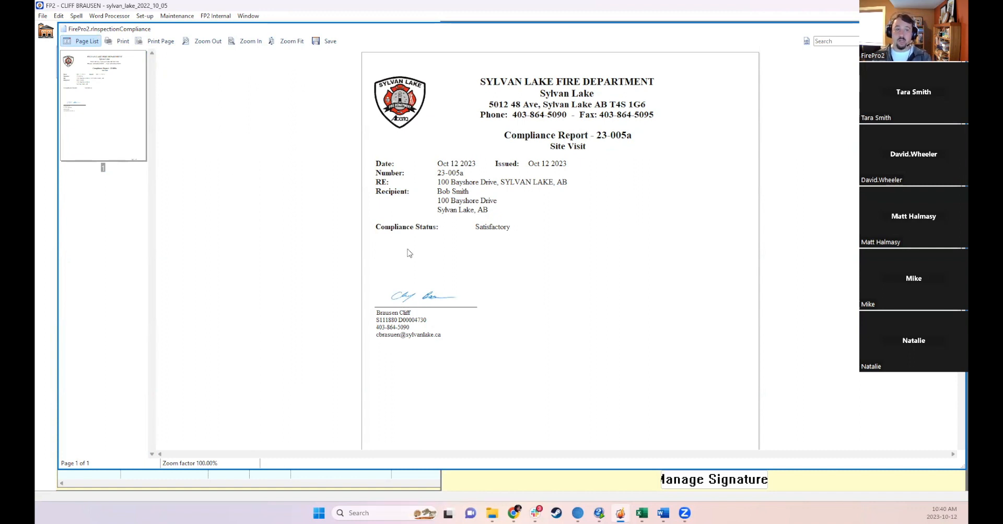
pyautogui.press('Escape')
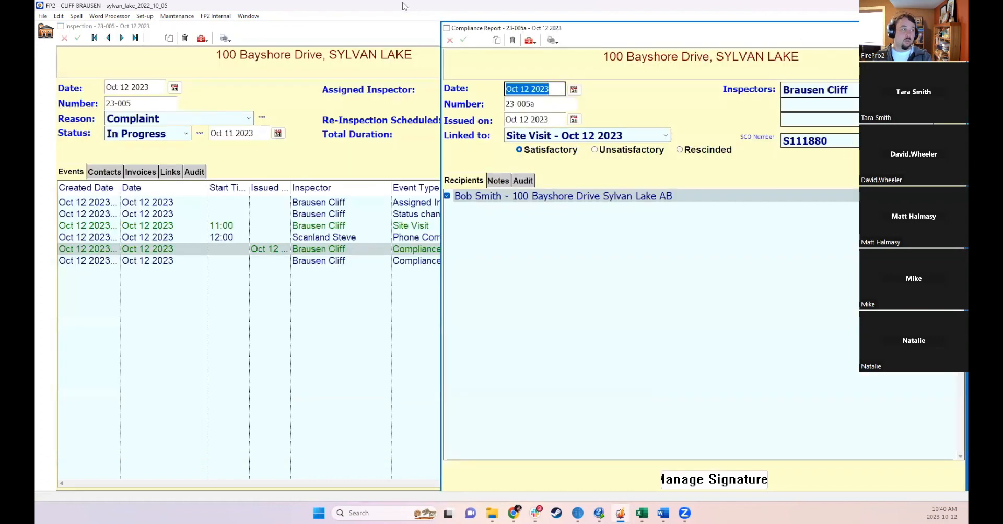
# - Open the Inspection Compliance Wording settings and set the Satisfactory wording to "It's all good, bro."
pyautogui.click(145, 15)
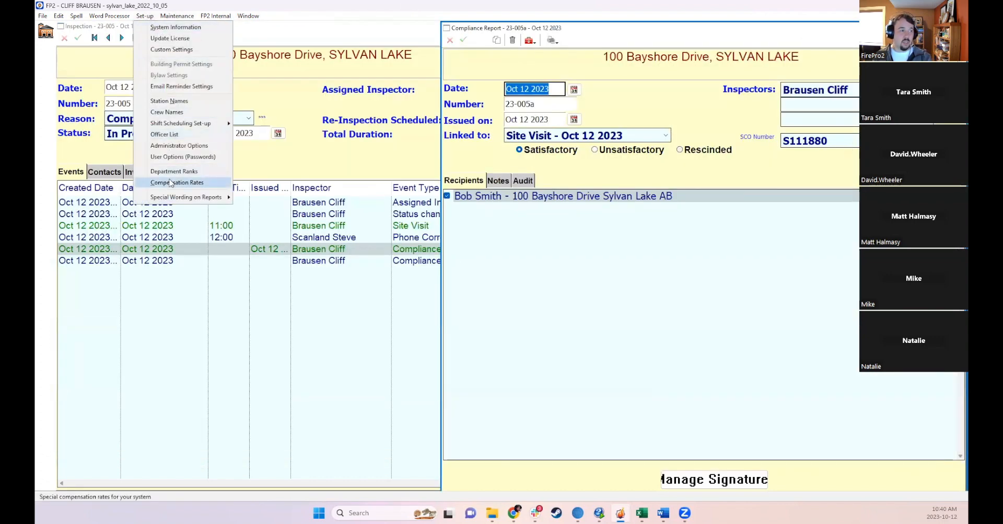
pyautogui.moveTo(170, 198)
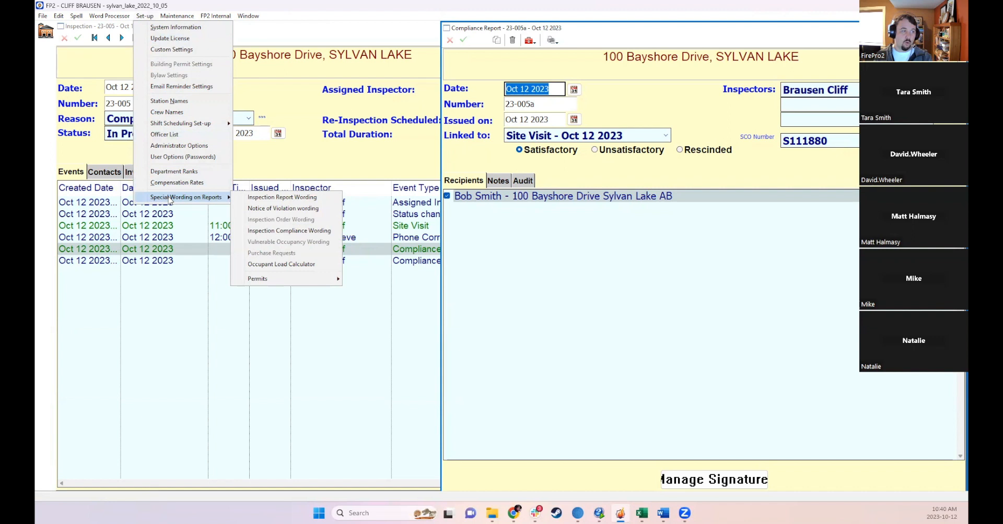
pyautogui.click(334, 233)
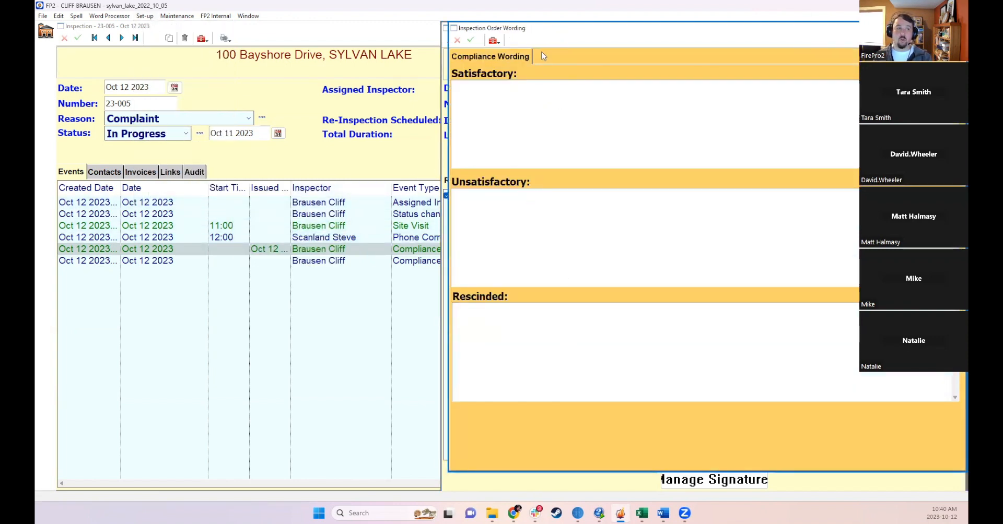
pyautogui.moveTo(532, 35); pyautogui.dragTo(525, 172)
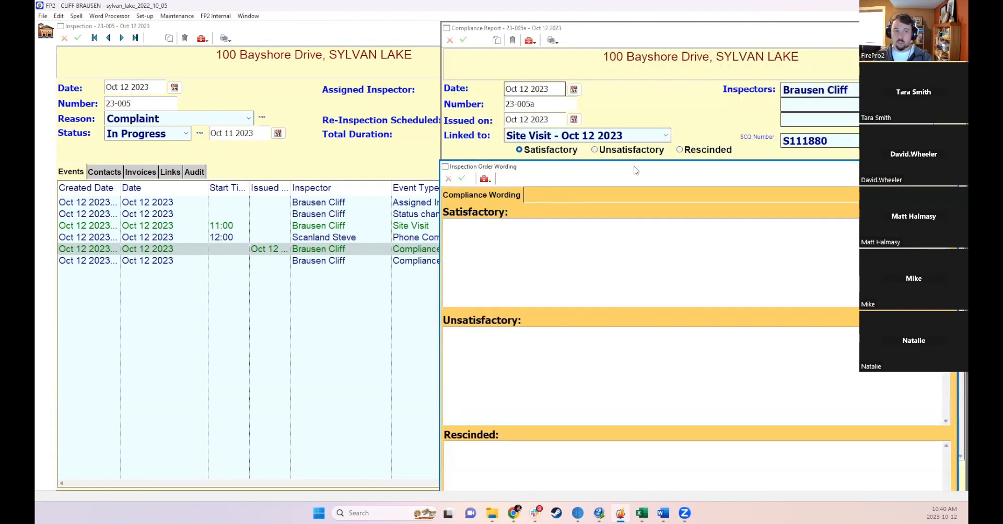
pyautogui.moveTo(635, 161); pyautogui.dragTo(634, 161)
pyautogui.doubleClick(493, 106)
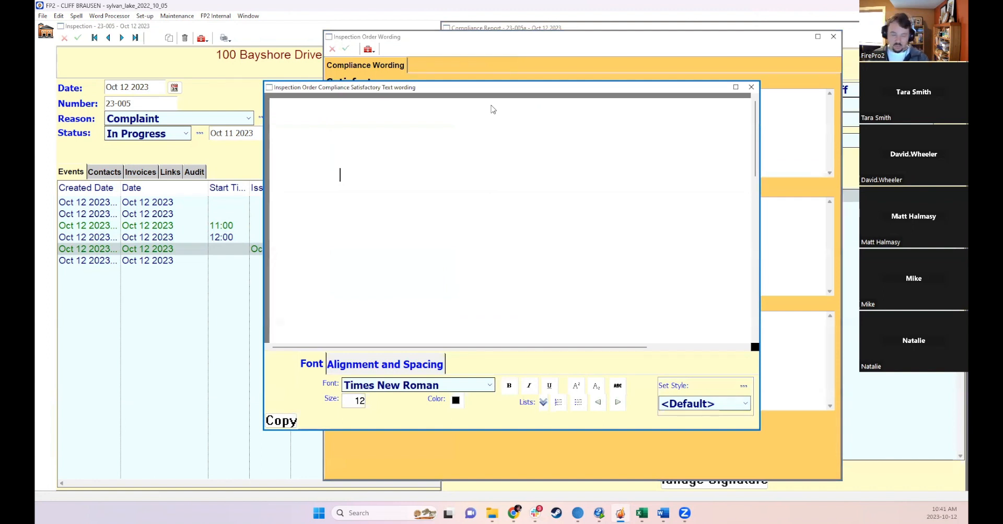
pyautogui.write('It')
pyautogui.press('BackSpace')
pyautogui.write("'s all good.")
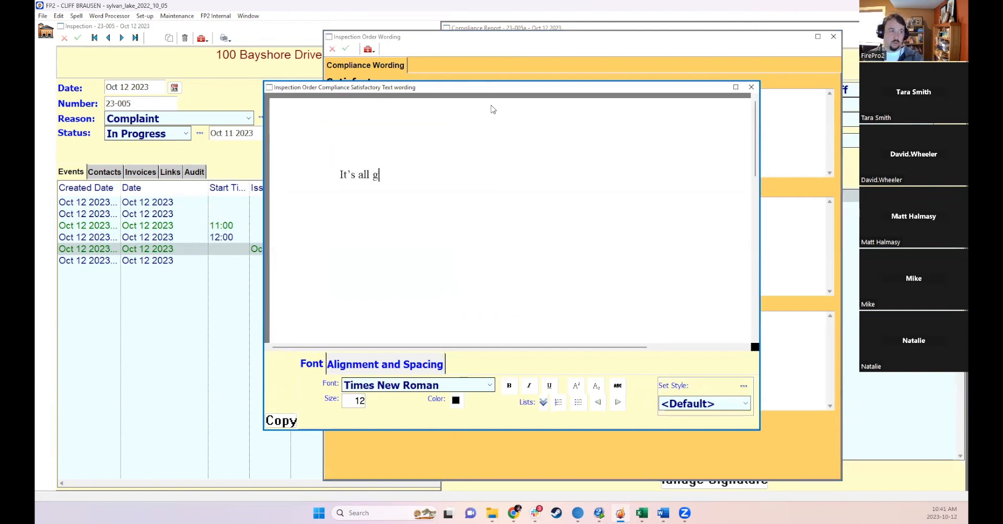
pyautogui.press('BackSpace')
pyautogui.write(', bro.')
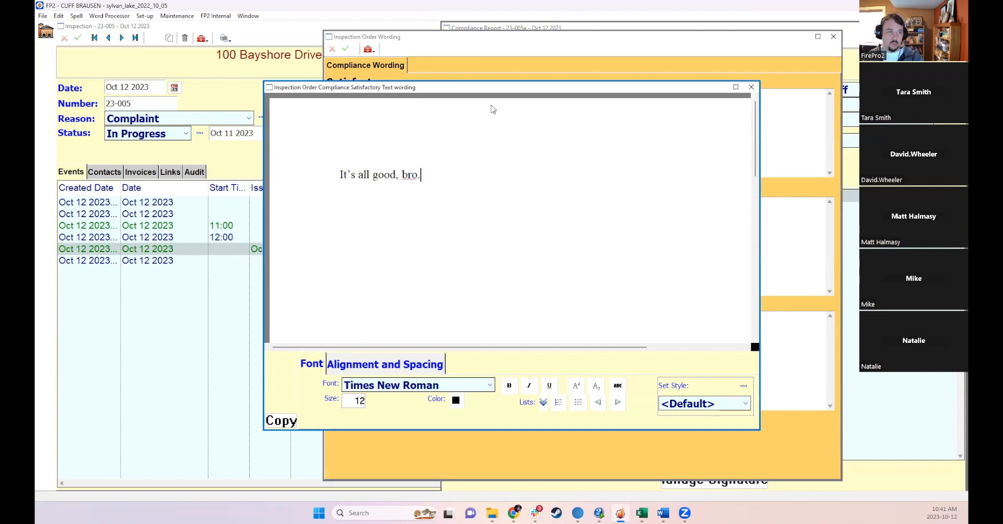
pyautogui.click(751, 87)
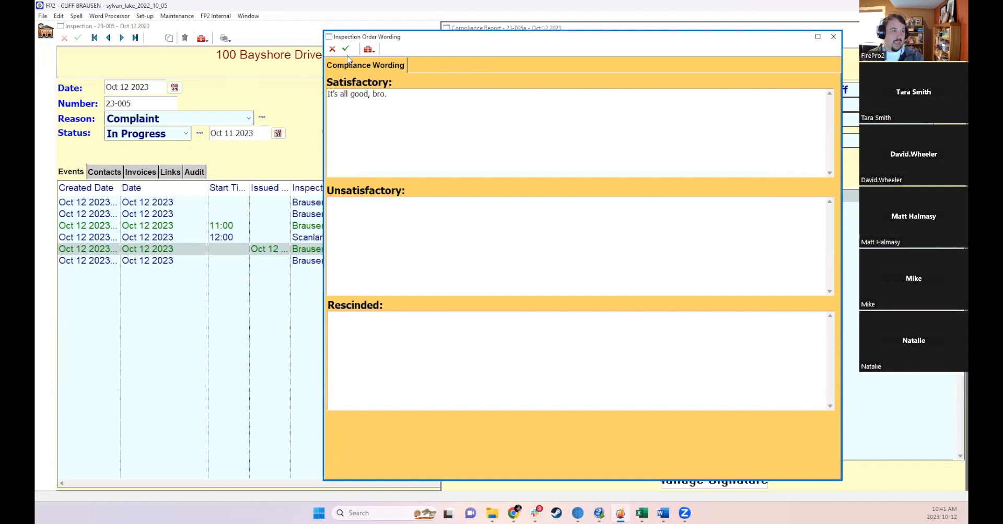
# - Set the Unsatisfactory wording to "No good, bro.", save the compliance wording and close it
pyautogui.doubleClick(387, 223)
pyautogui.write('N')
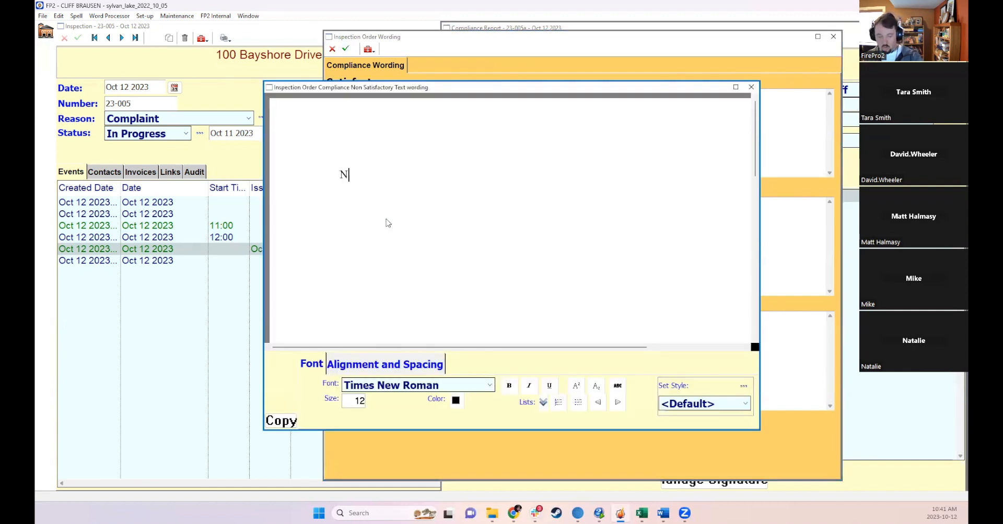
pyautogui.write('o good, bro.')
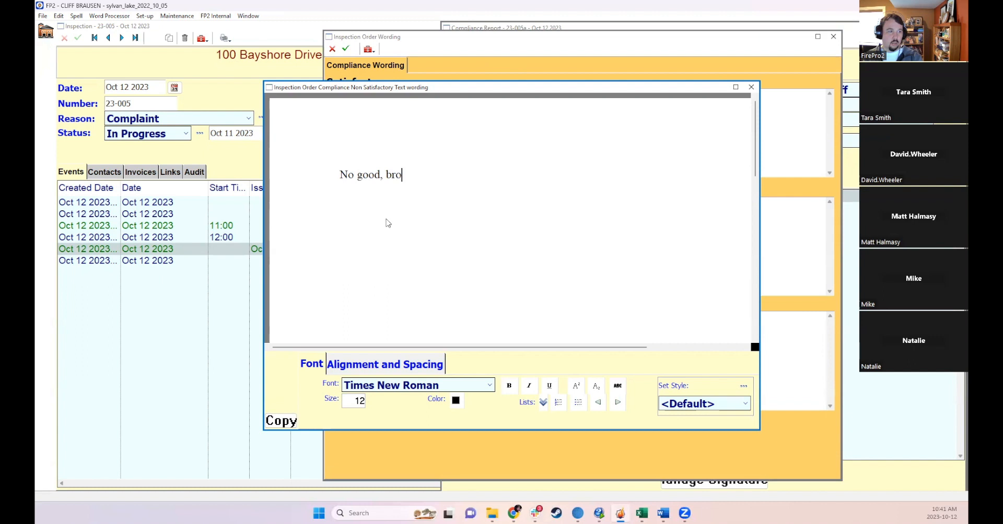
pyautogui.click(749, 87)
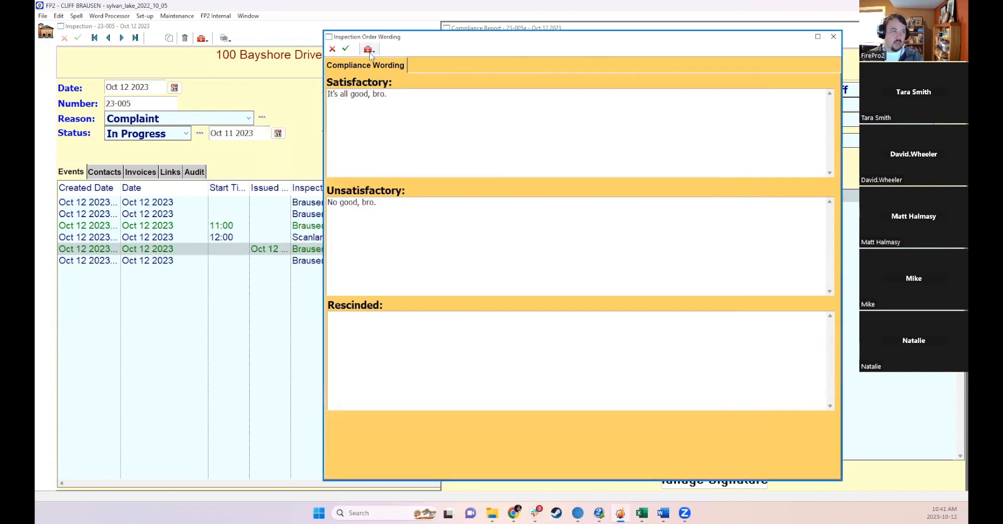
pyautogui.click(348, 50)
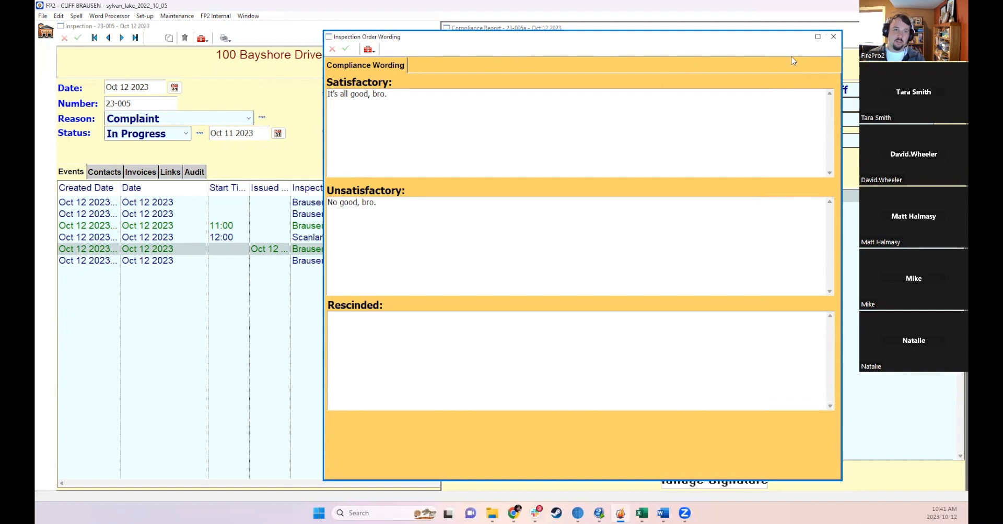
pyautogui.click(833, 36)
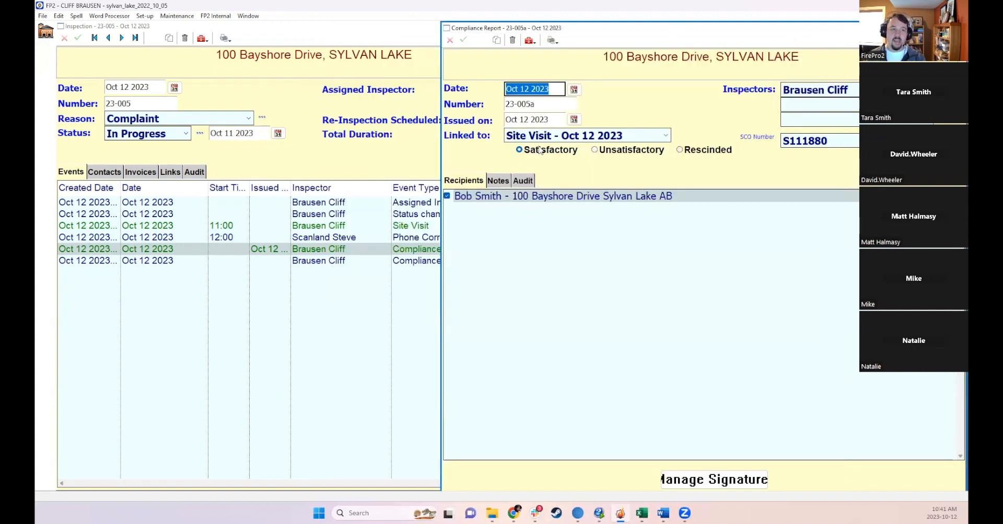
# - Print-preview the compliance report again to check the satisfactory wording, then close the preview
pyautogui.click(552, 40)
pyautogui.click(571, 54)
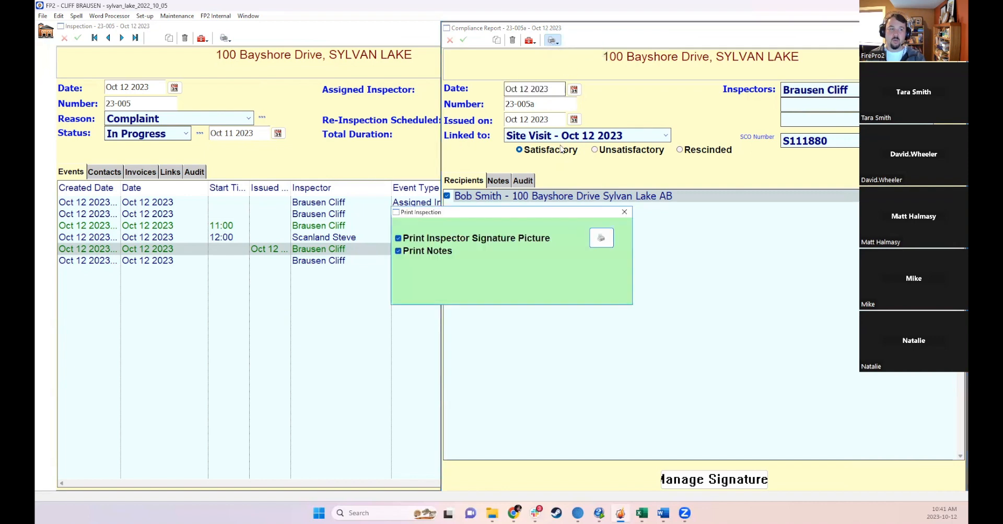
pyautogui.click(601, 240)
pyautogui.click(639, 362)
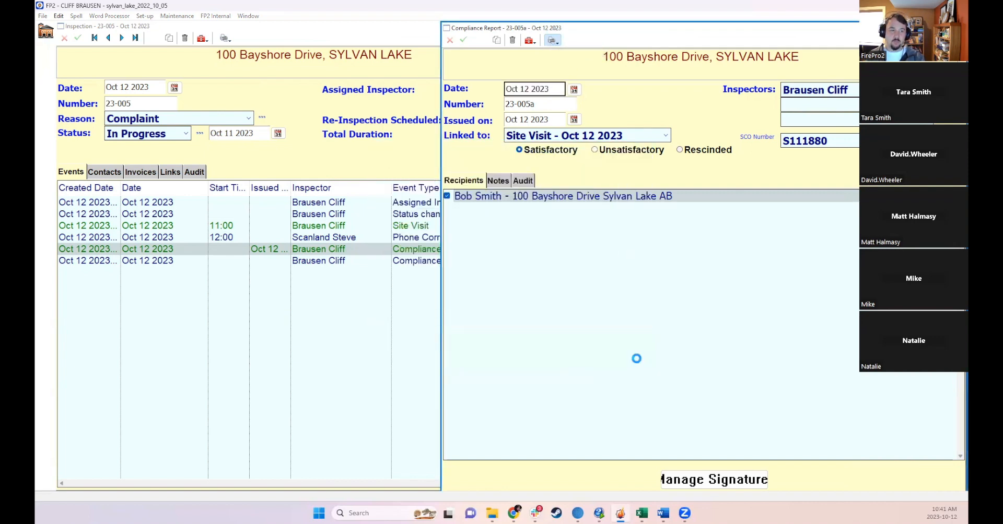
pyautogui.moveTo(376, 245); pyautogui.dragTo(421, 246)
pyautogui.click(460, 251)
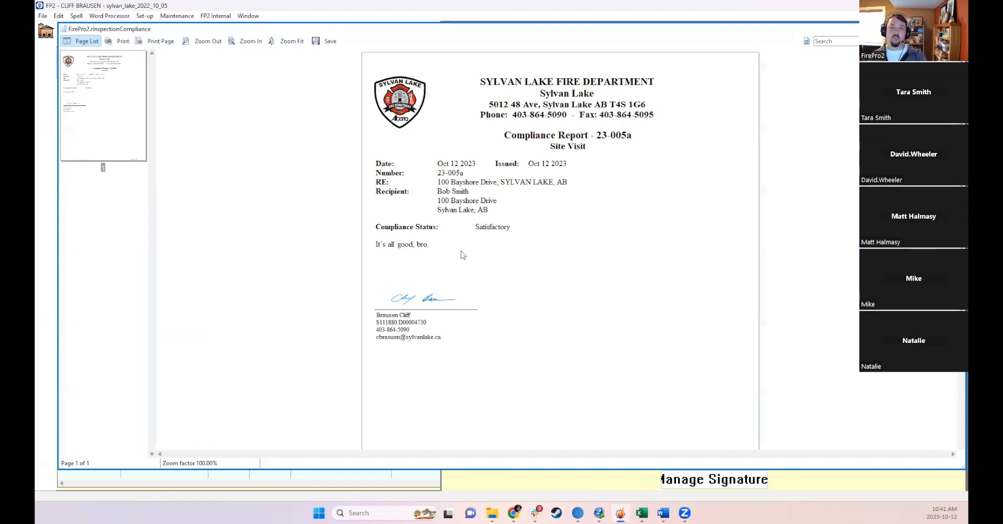
pyautogui.click(955, 29)
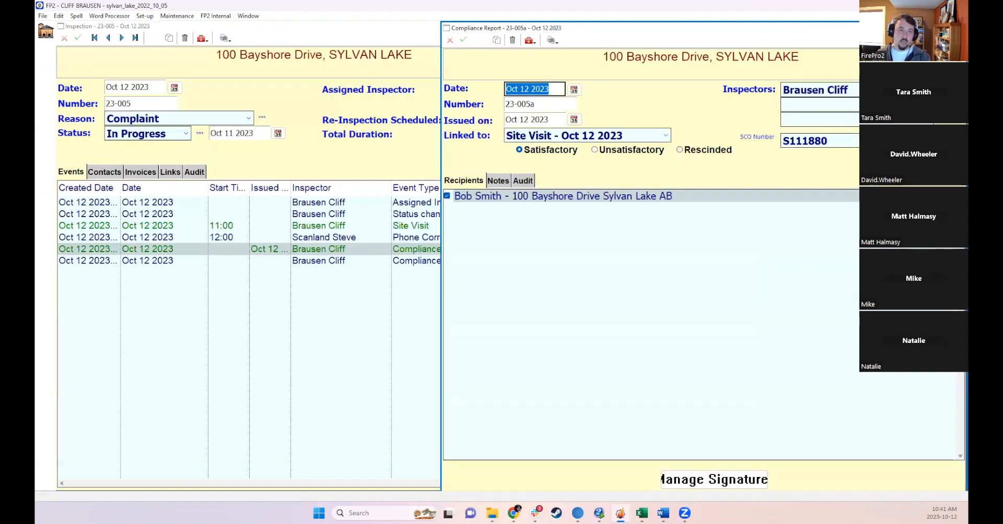
# - Close the compliance report, set the inspection's status to Closed and save the inspection
pyautogui.moveTo(881, 31); pyautogui.dragTo(844, 46)
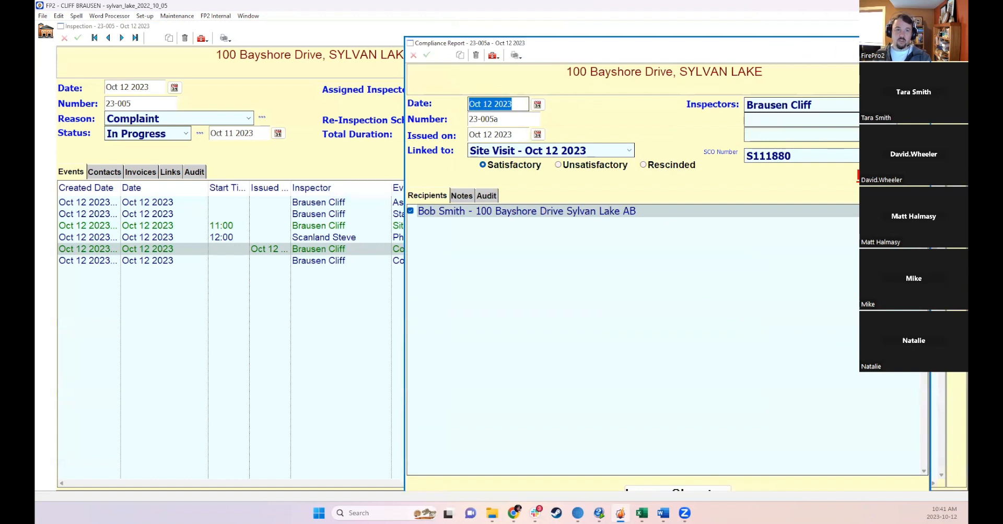
pyautogui.click(920, 44)
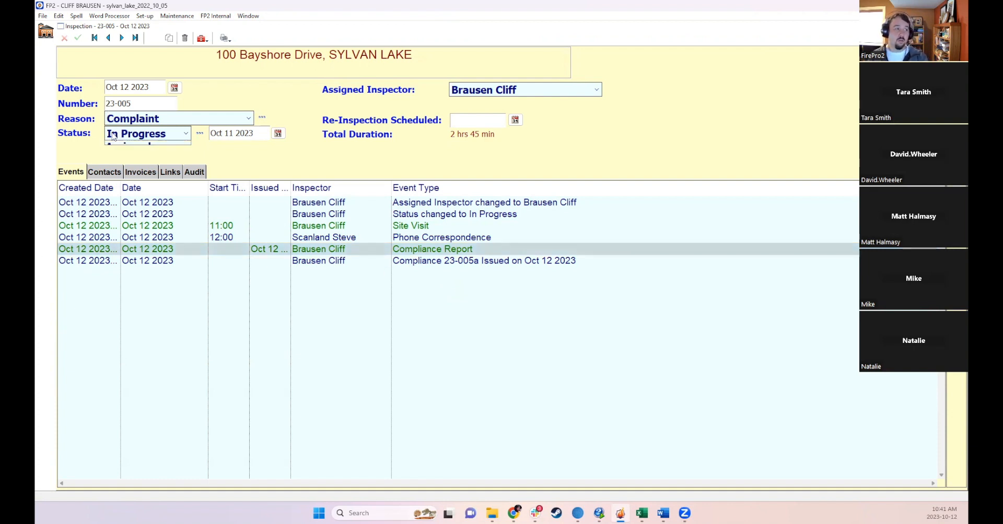
pyautogui.click(113, 137)
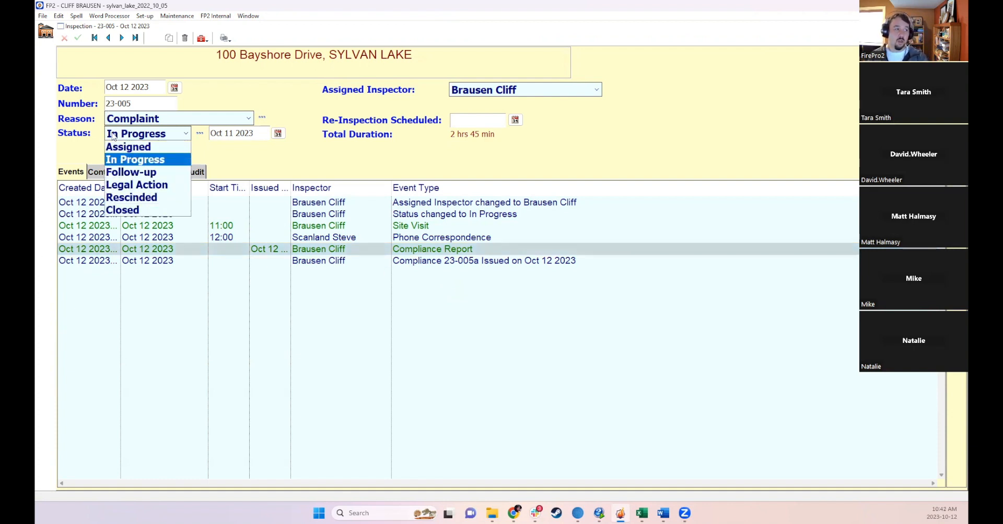
pyautogui.click(133, 210)
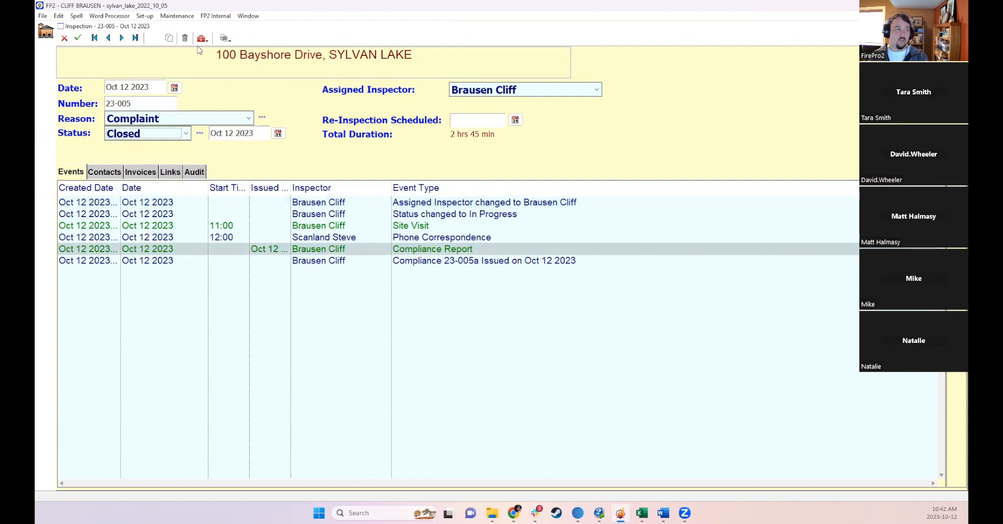
pyautogui.click(79, 40)
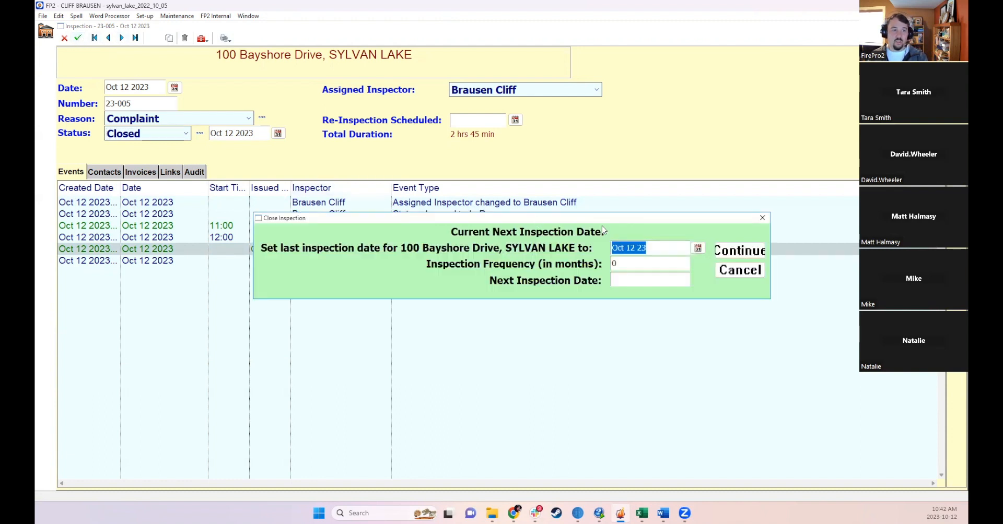
# - In the Close Inspection dialog, set the inspection frequency to 12 months and continue
pyautogui.click(645, 248)
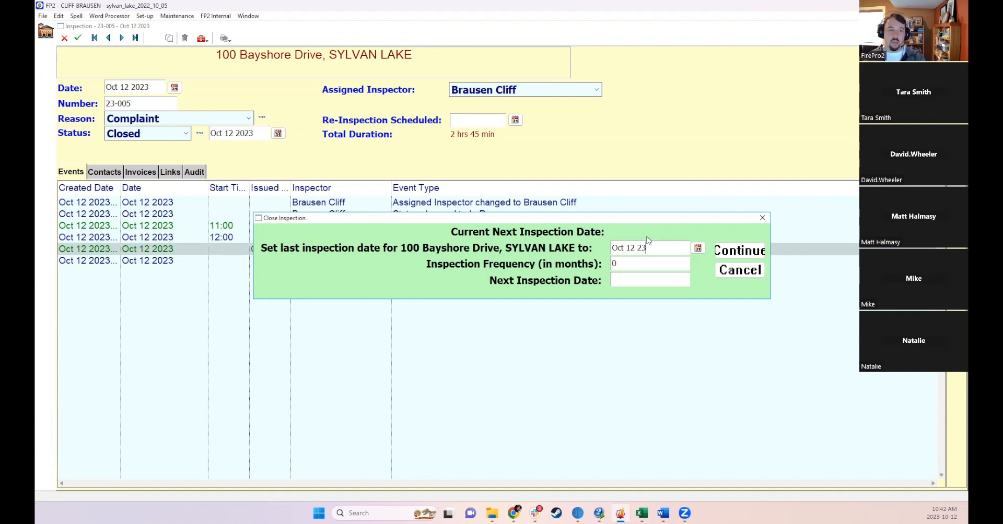
pyautogui.press('Tab')
pyautogui.write('12')
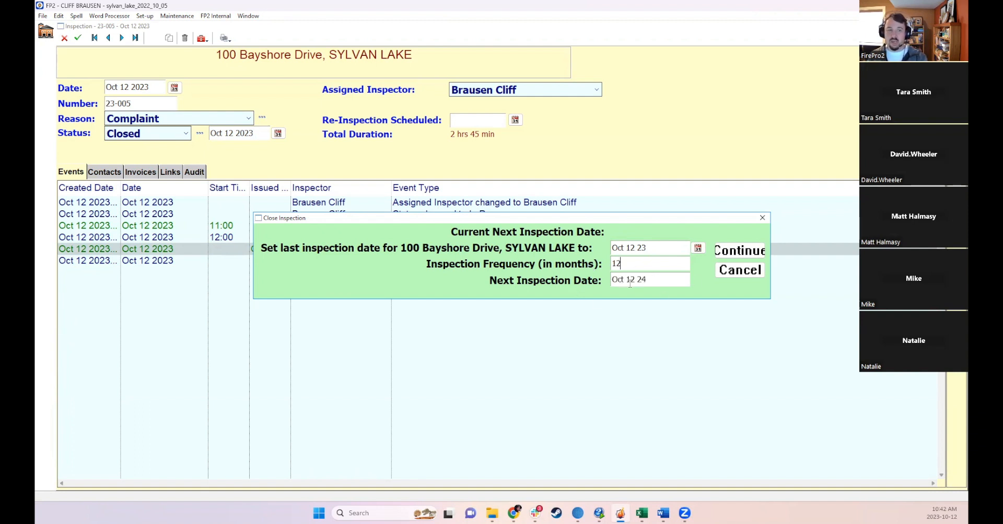
pyautogui.click(738, 251)
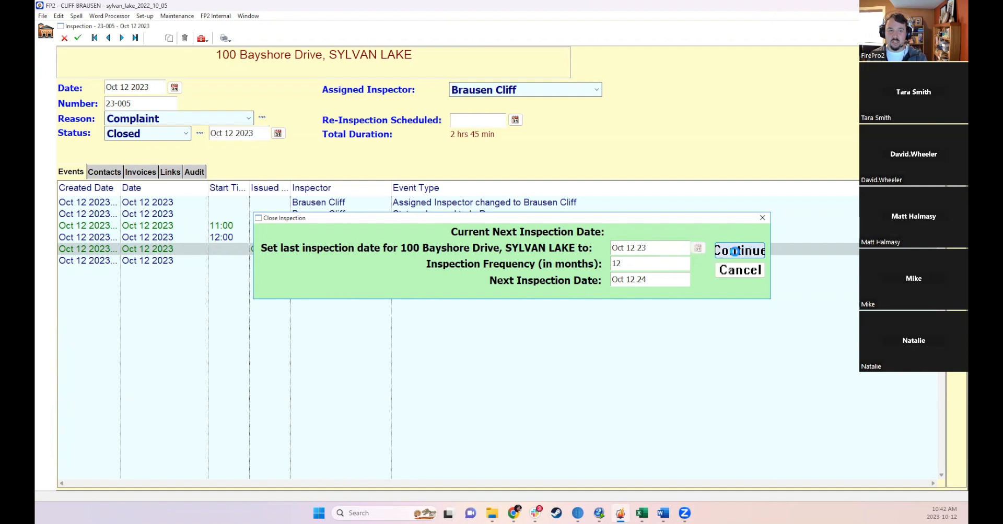
# - Show the inspection's property record, open its Inspections tab and widen the inspector column
pyautogui.click(202, 38)
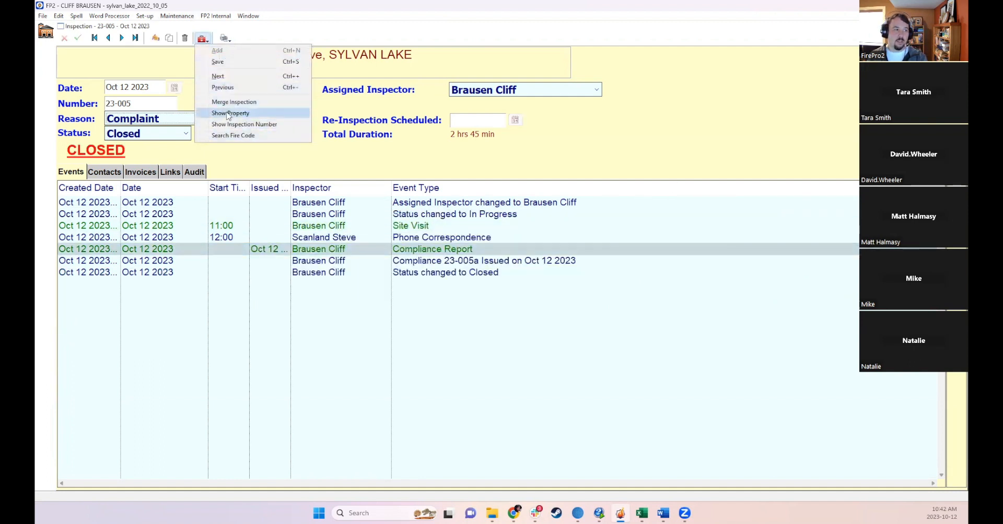
pyautogui.click(228, 113)
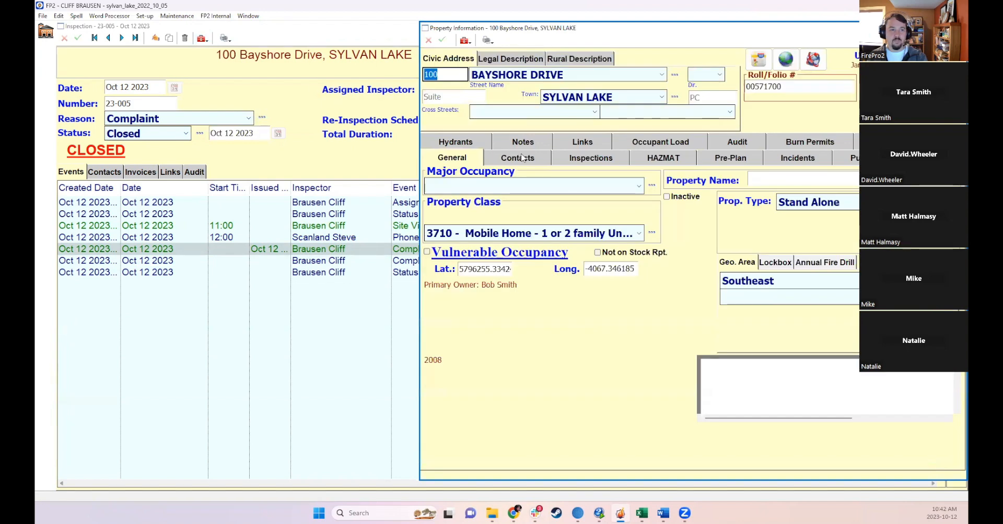
pyautogui.click(568, 160)
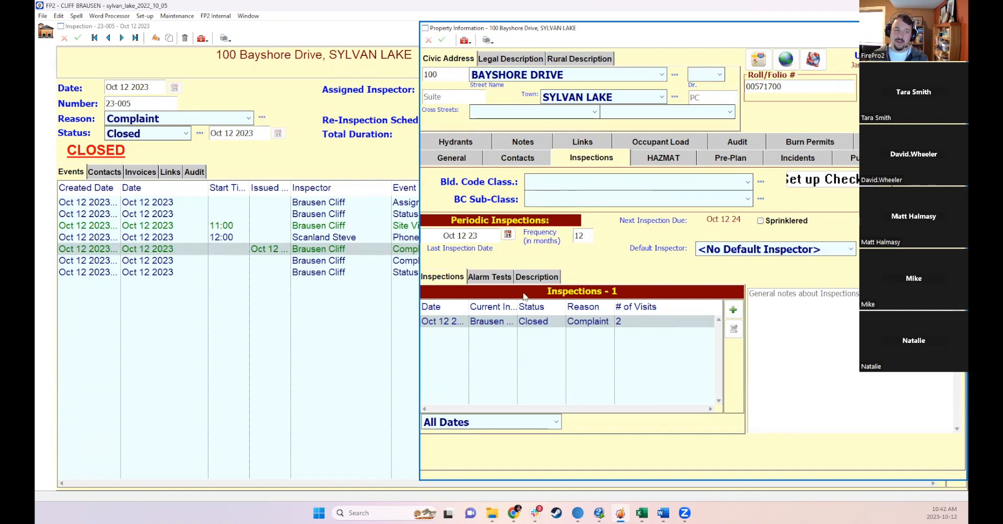
pyautogui.click(517, 308)
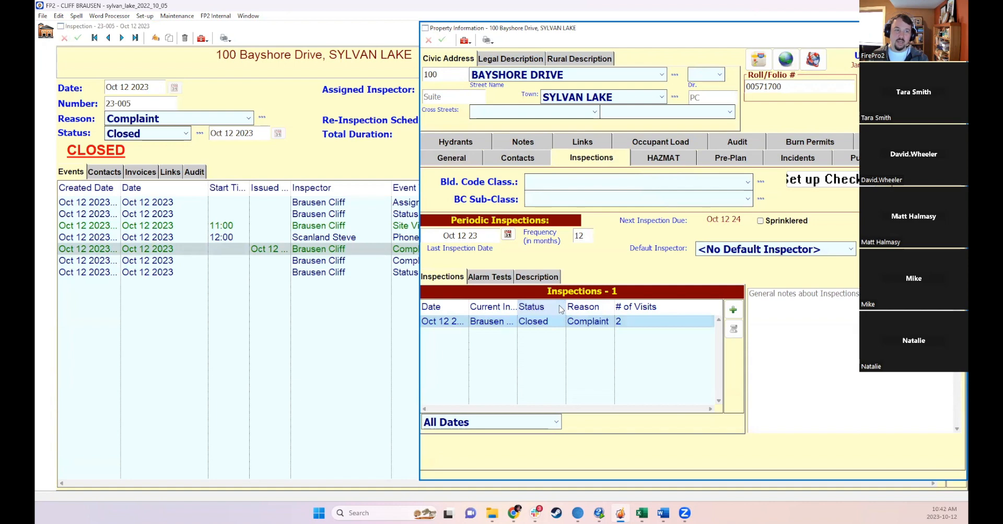
pyautogui.moveTo(517, 307); pyautogui.dragTo(548, 307)
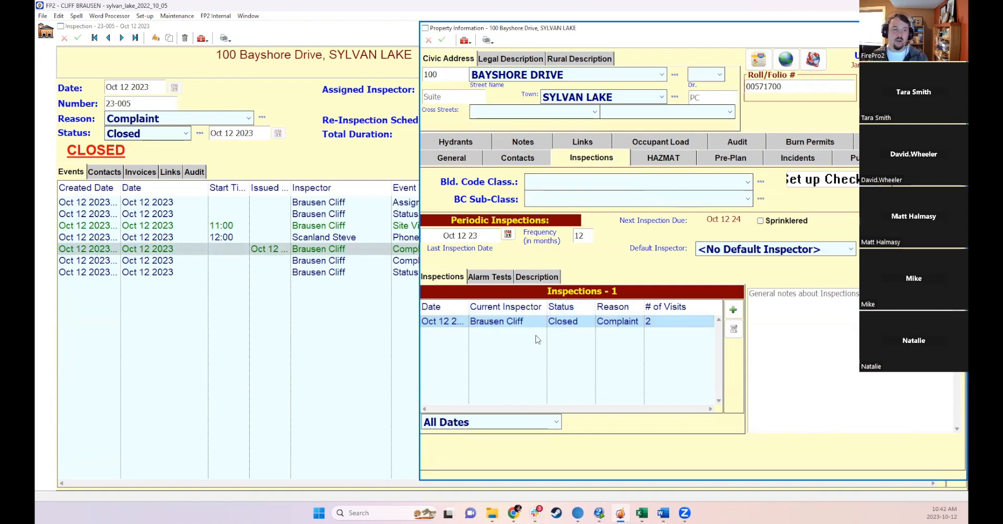
# - Open the closed inspection from the property's inspection list, then close the inspection window
pyautogui.doubleClick(526, 324)
pyautogui.click(542, 320)
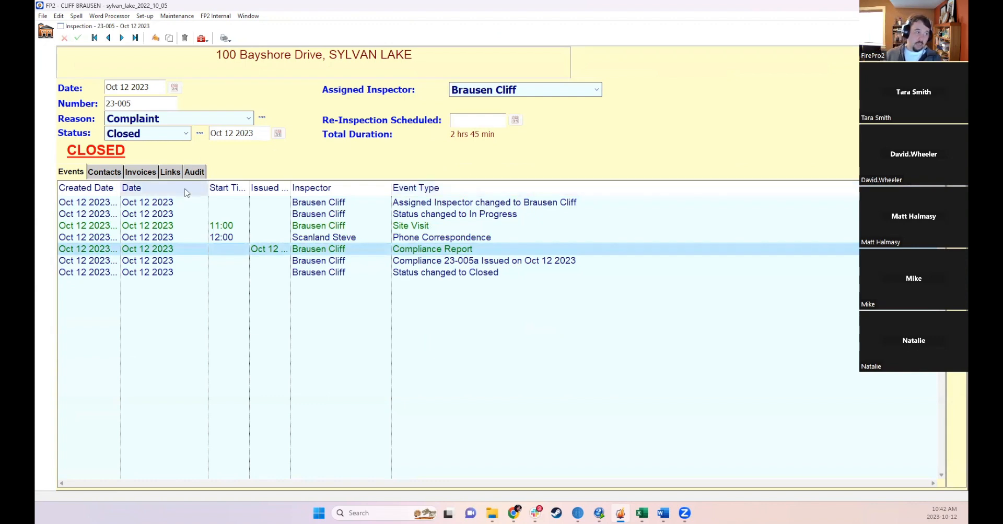
pyautogui.click(960, 26)
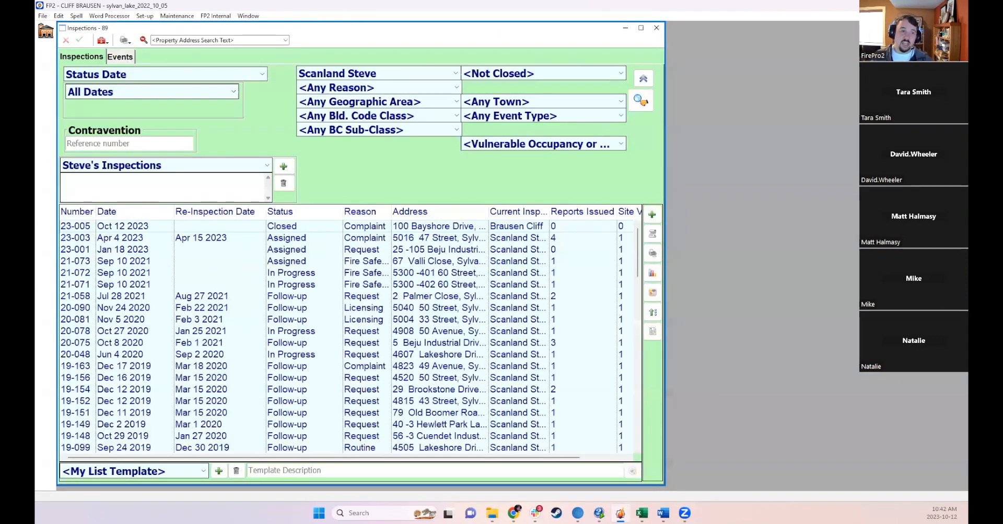
# - Refresh the Inspections list search, then close the Inspections list window
pyautogui.click(242, 224)
pyautogui.click(635, 102)
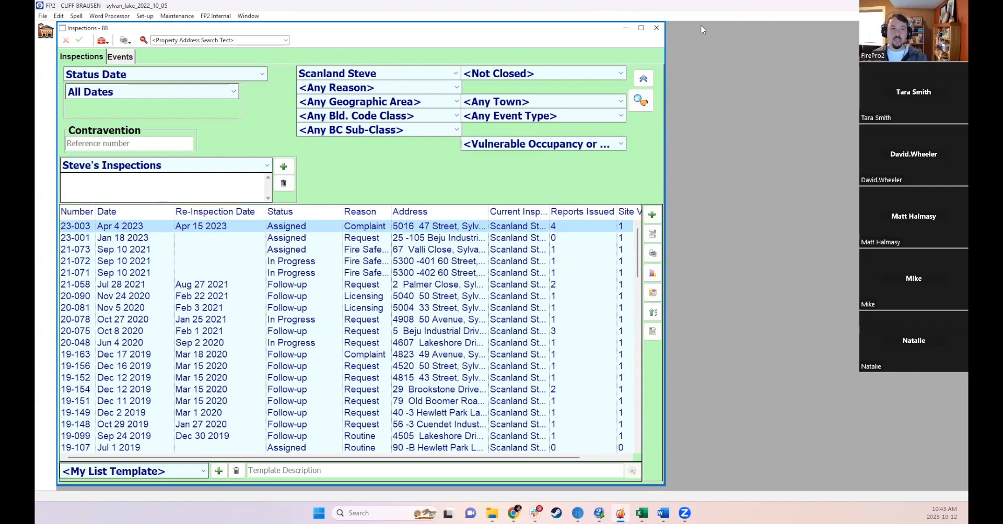
pyautogui.click(657, 28)
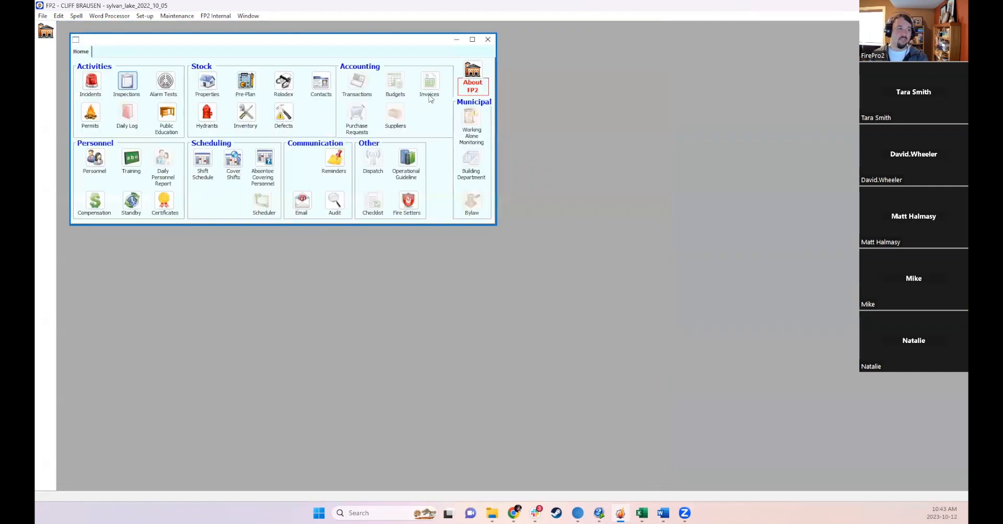
# - Open the 25-105 Beju Industrial Drive property from Address Records and create a new Routine inspection for it
pyautogui.click(210, 87)
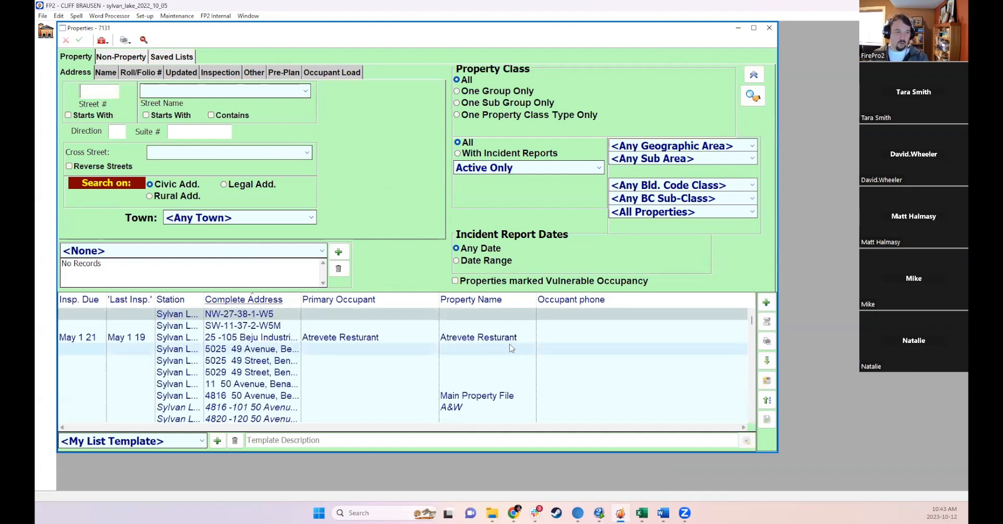
pyautogui.doubleClick(510, 343)
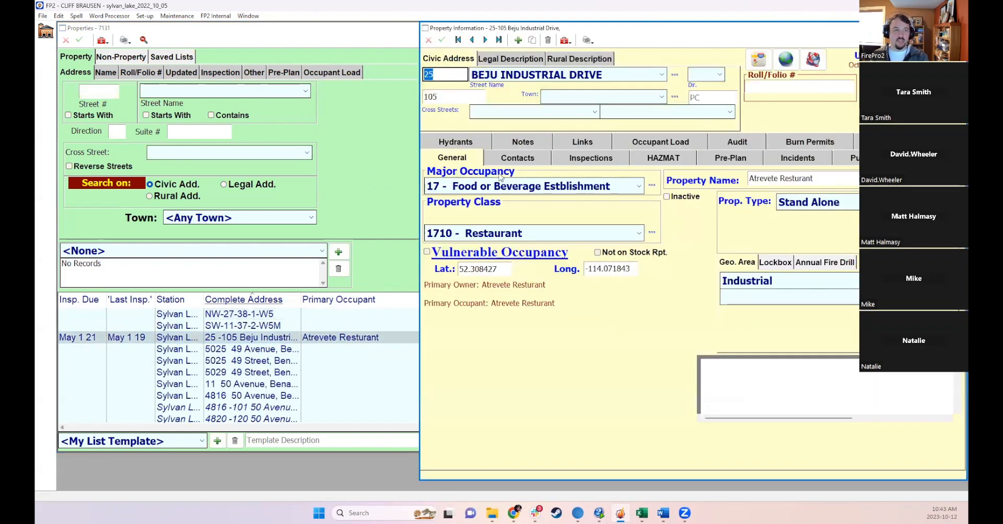
pyautogui.click(579, 162)
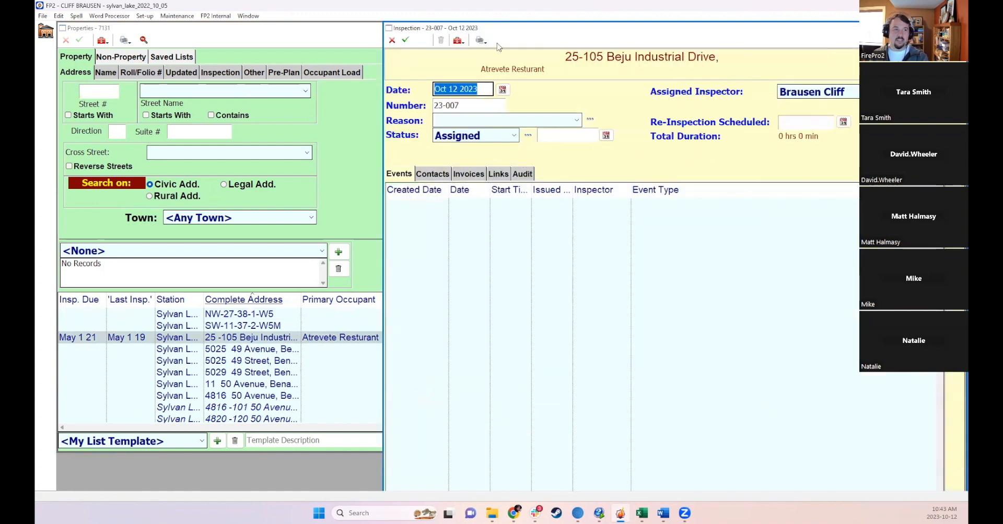
pyautogui.doubleClick(463, 29)
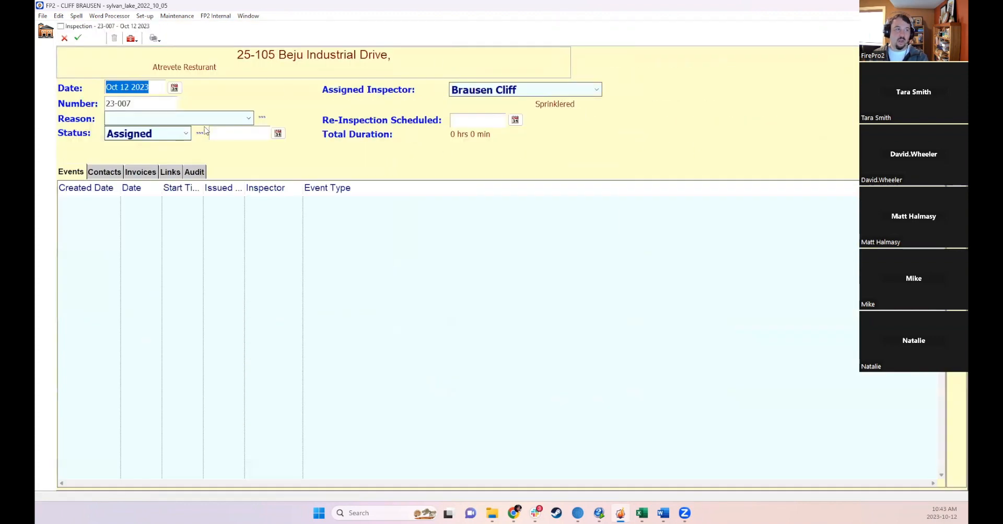
pyautogui.click(186, 120)
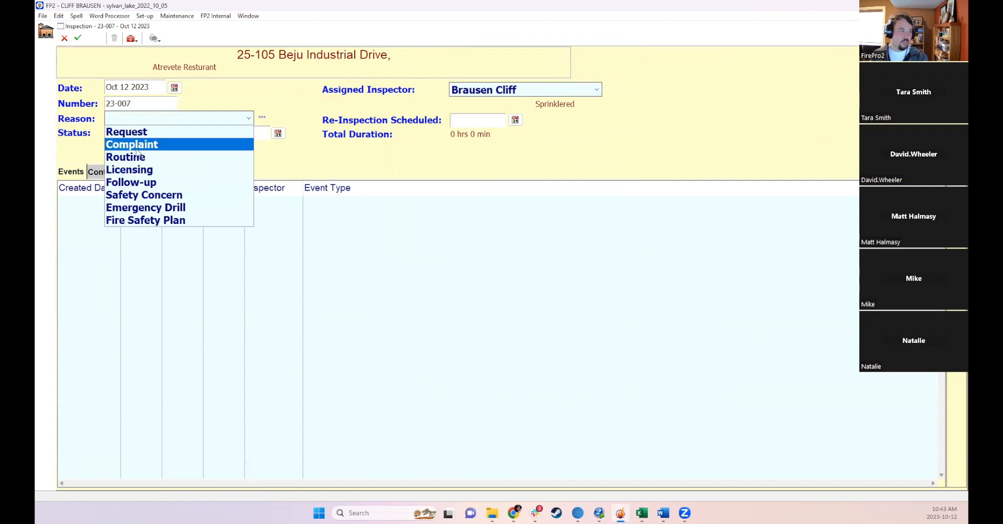
pyautogui.click(128, 156)
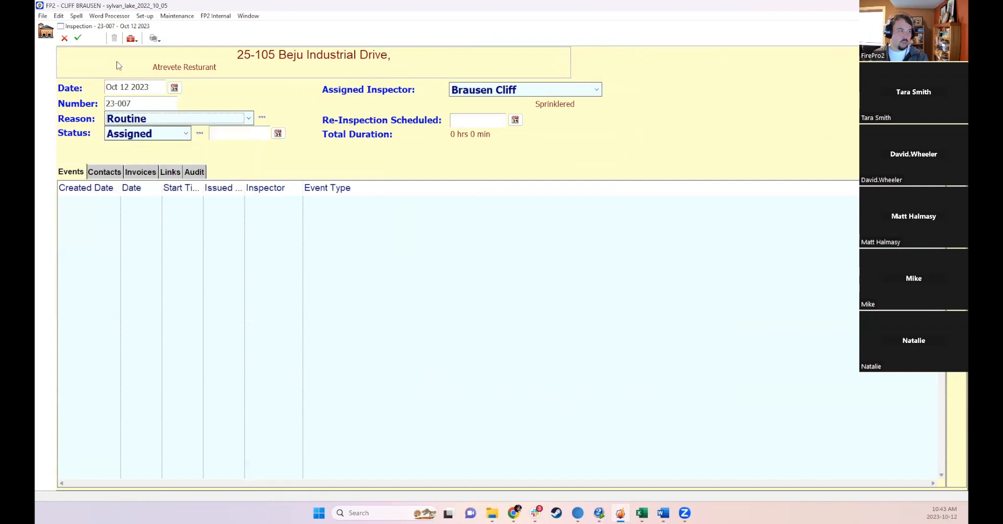
pyautogui.click(78, 38)
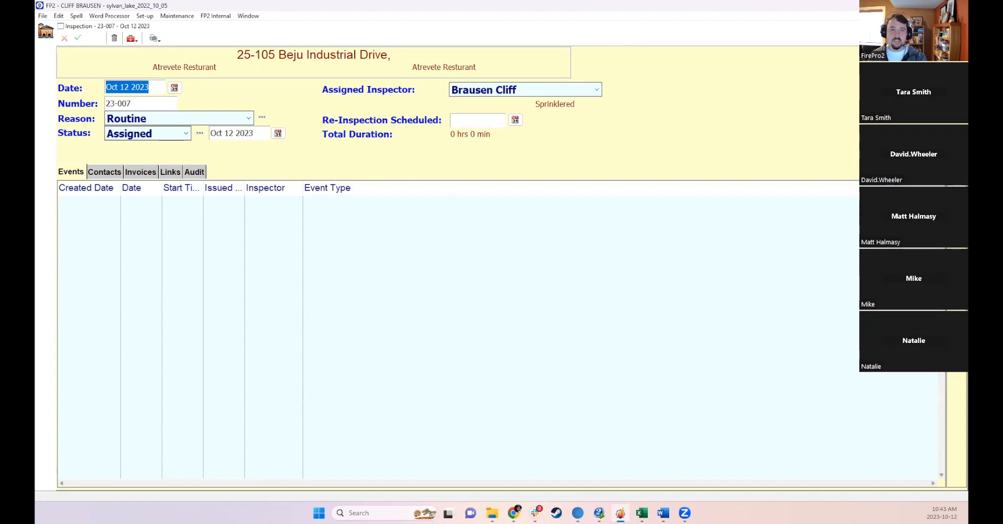
# - Close the inspection and open the property's checklist template setup, then close it
pyautogui.click(958, 26)
pyautogui.click(834, 181)
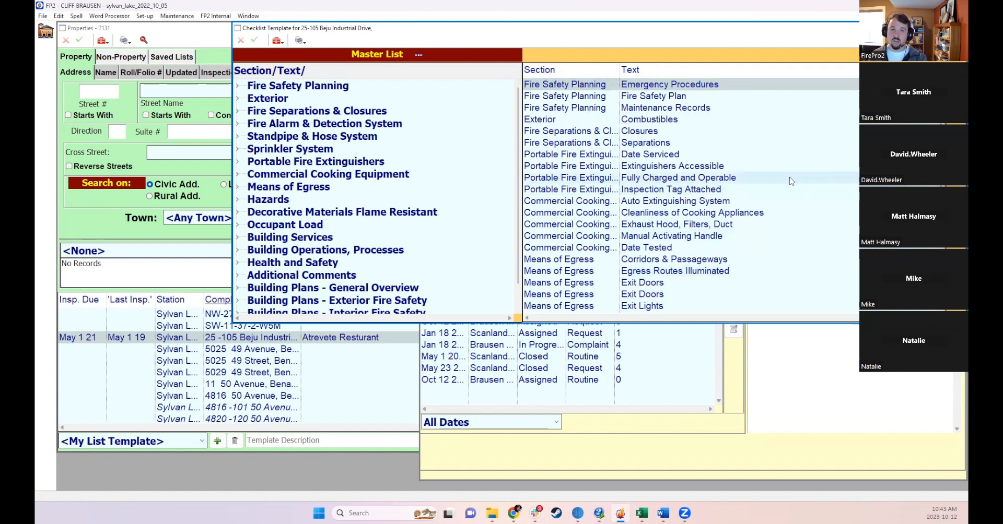
pyautogui.click(957, 28)
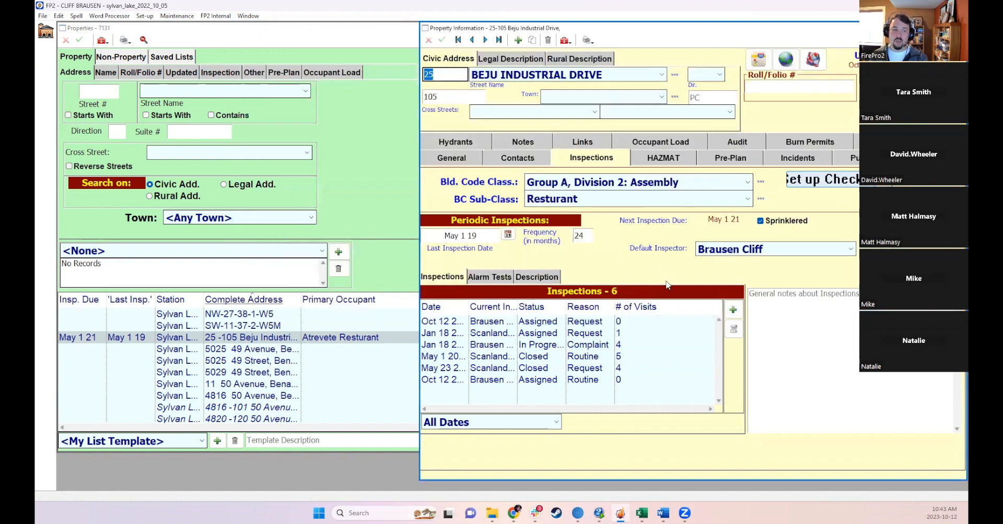
# - Open inspection checklist 23-006a, widen its Satisfactory column and view its recipients
pyautogui.doubleClick(579, 323)
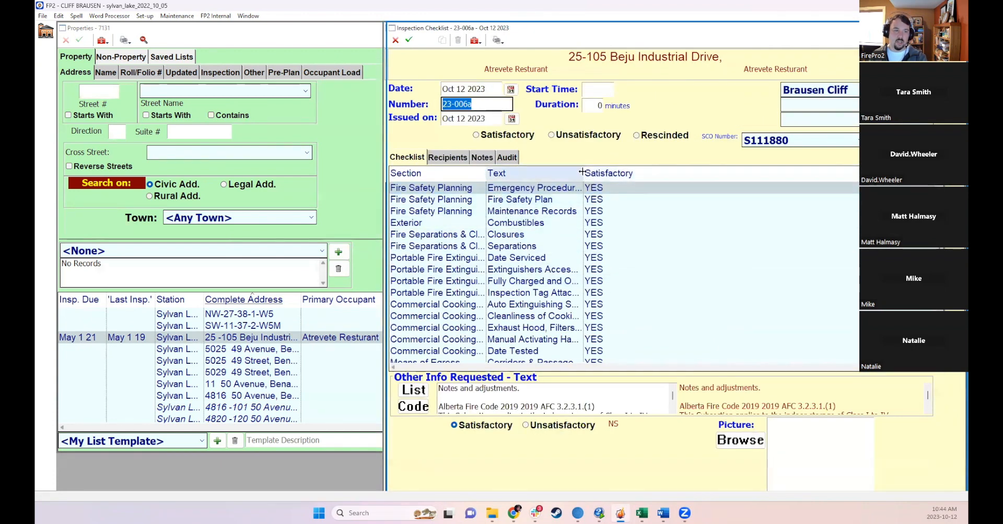
pyautogui.moveTo(581, 171); pyautogui.dragTo(641, 173)
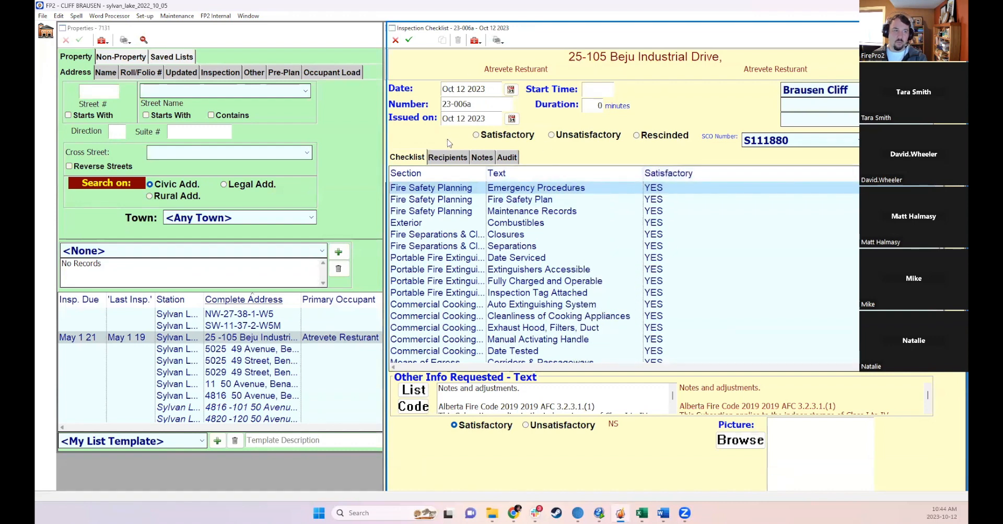
pyautogui.click(447, 158)
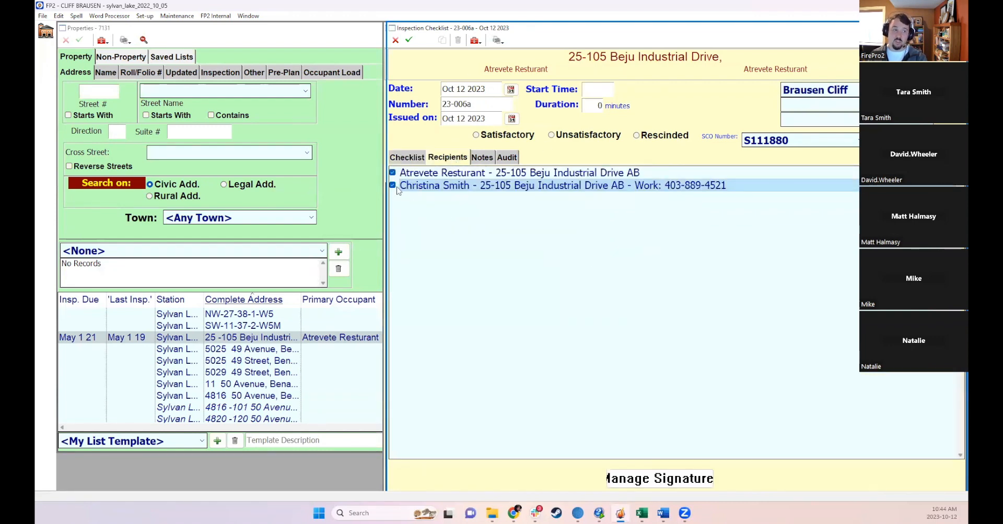
pyautogui.click(413, 158)
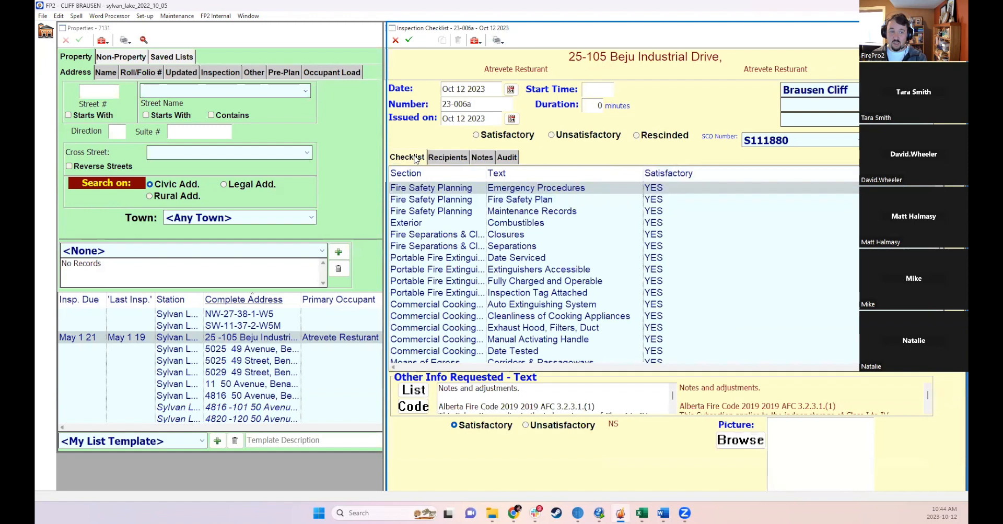
# - Examine the checklist items and the code references and notes shown for each
pyautogui.click(518, 200)
pyautogui.click(523, 212)
pyautogui.click(532, 189)
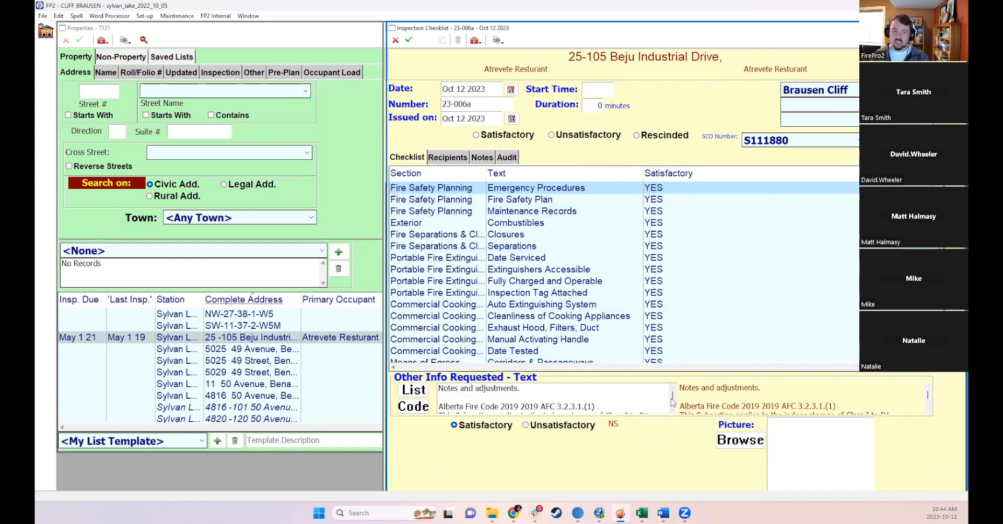
pyautogui.scroll(-3, 736, 402)
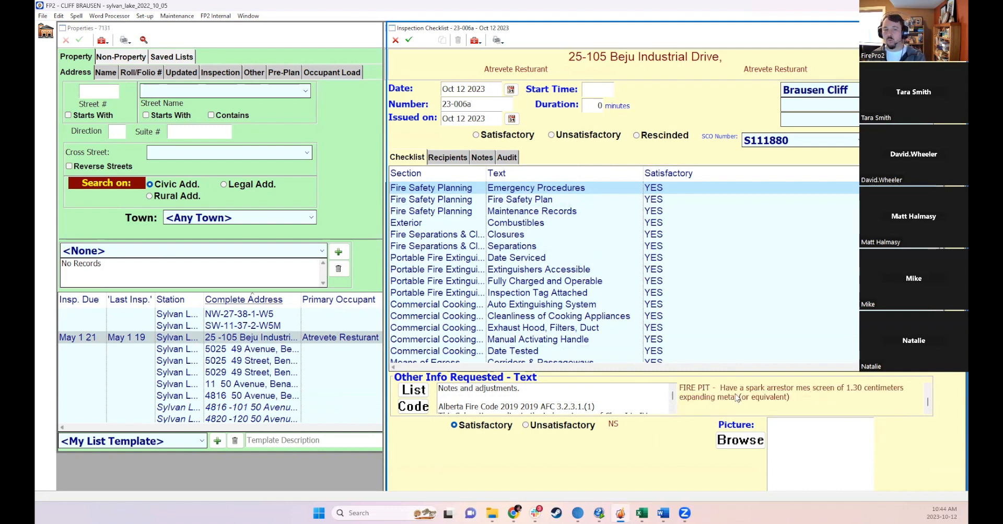
pyautogui.scroll(3, 735, 399)
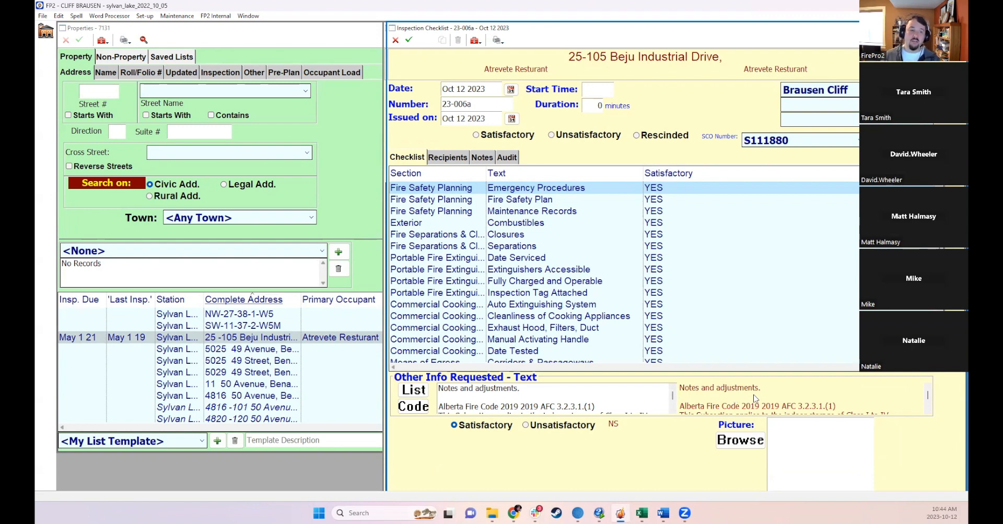
pyautogui.click(622, 200)
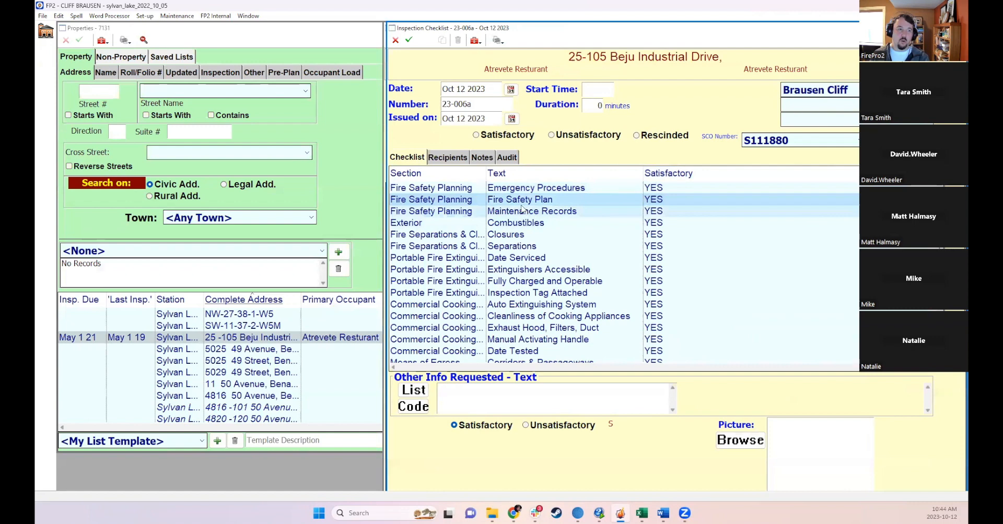
pyautogui.click(622, 188)
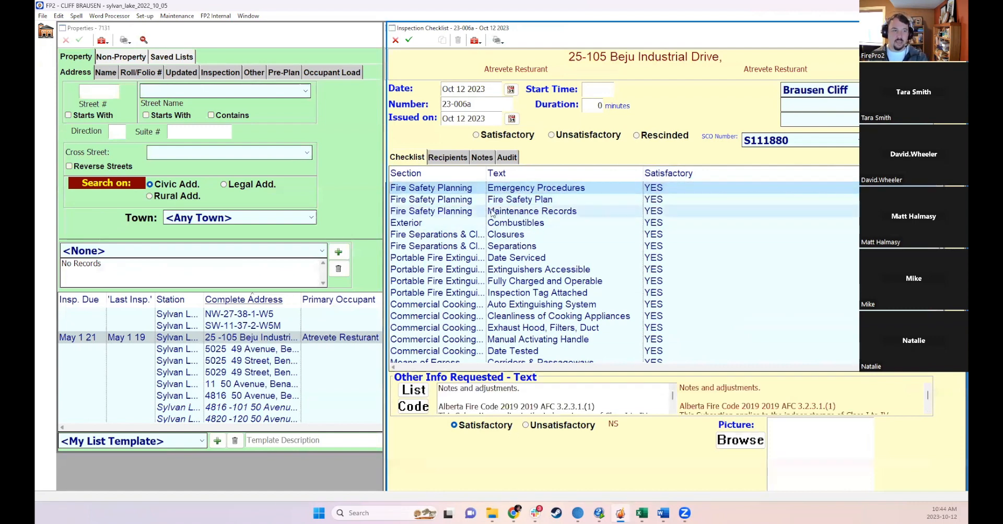
# - Mark the Closures checklist item Unsatisfactory and add the FIRE PIT spark arrestor stock wording to its notes
pyautogui.click(627, 200)
pyautogui.doubleClick(630, 28)
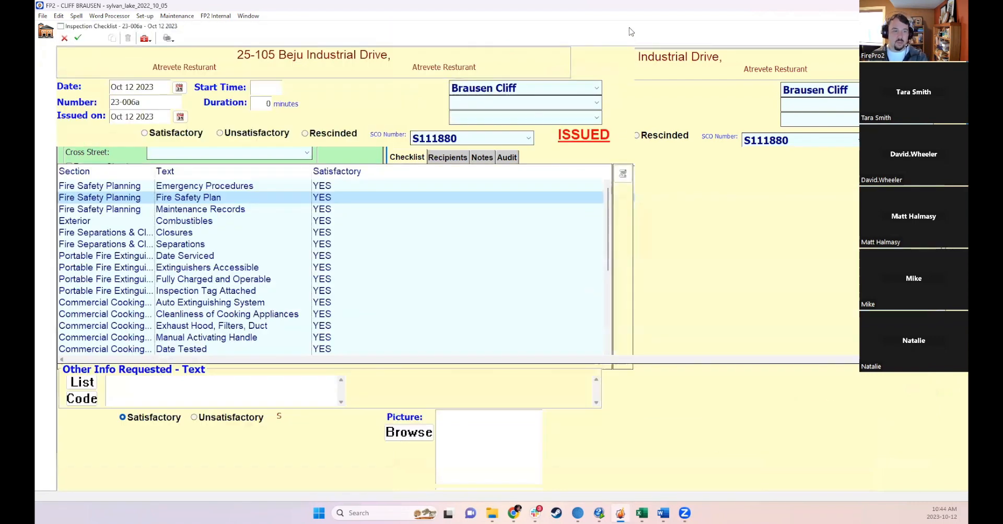
pyautogui.click(193, 209)
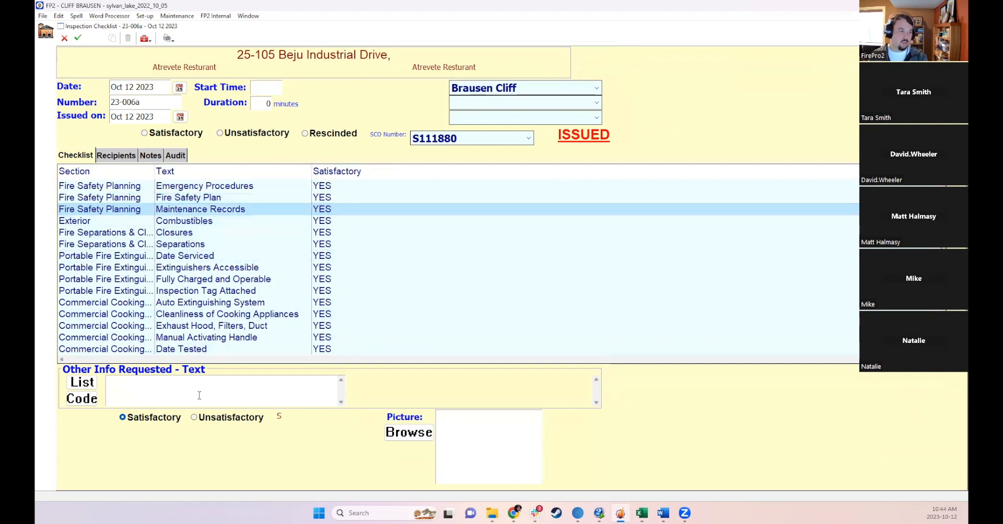
pyautogui.click(204, 233)
pyautogui.click(230, 420)
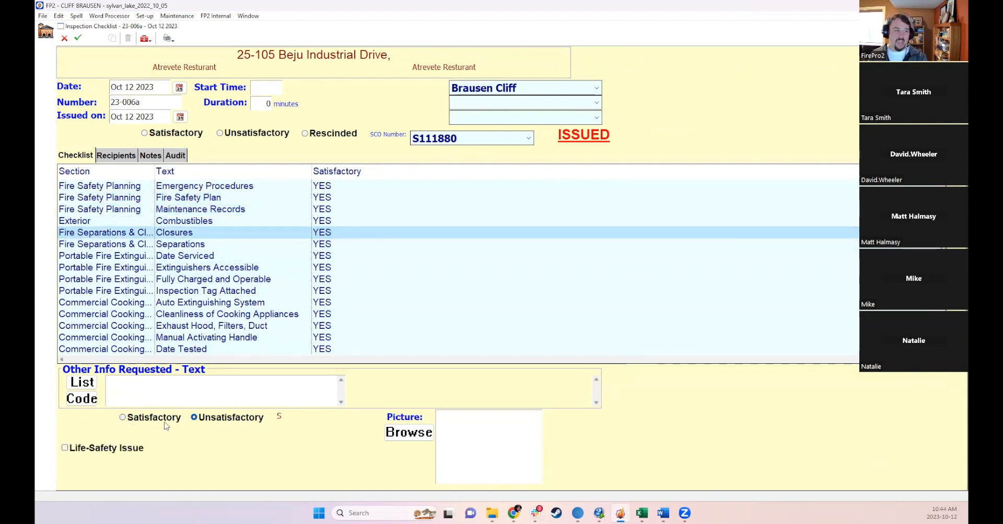
pyautogui.click(82, 384)
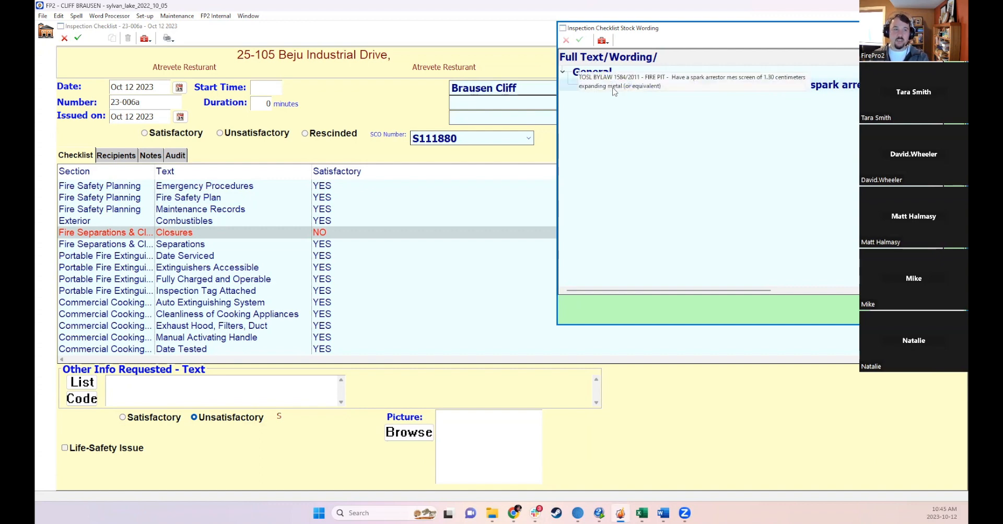
pyautogui.doubleClick(575, 84)
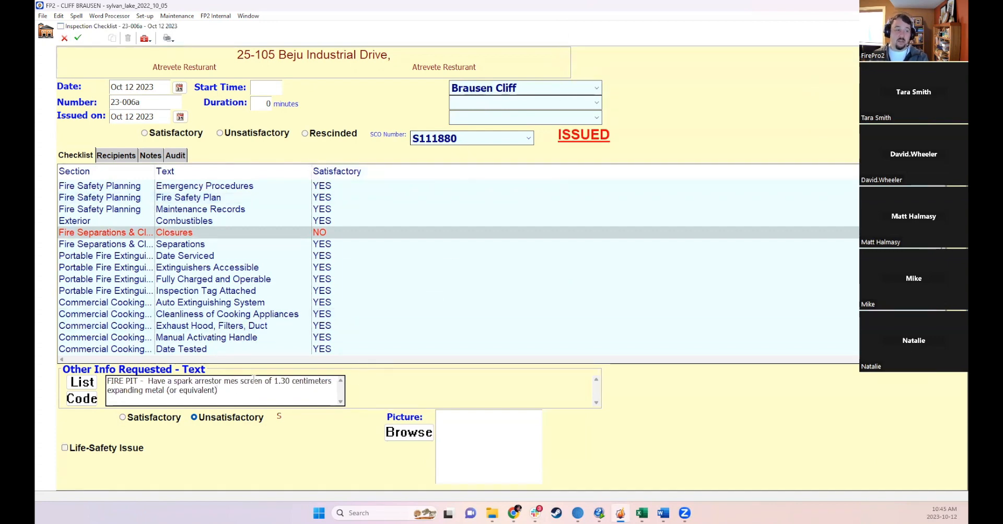
# - Append the Alberta Fire Code 2019 reference 3.2.2.2.(1) on firefighting access to the end of the item's notes
pyautogui.click(82, 399)
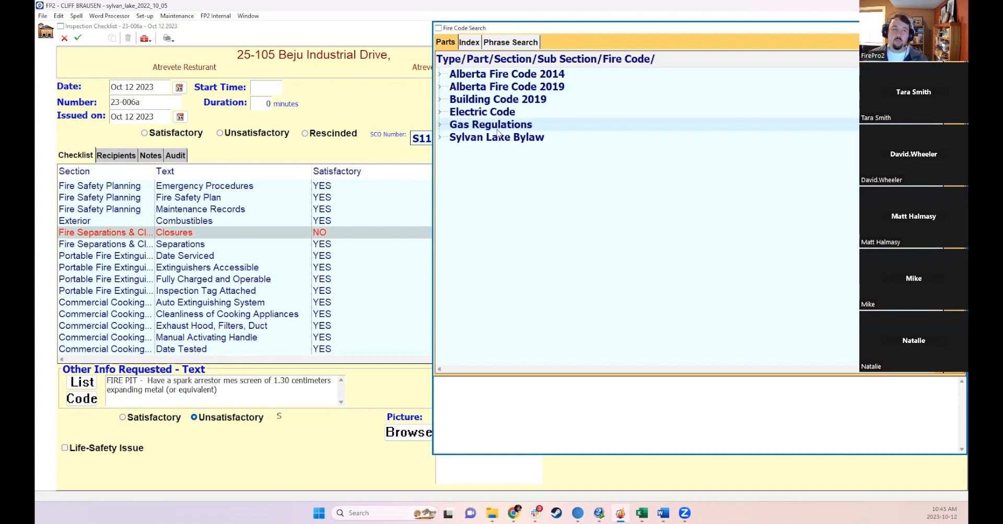
pyautogui.click(441, 126)
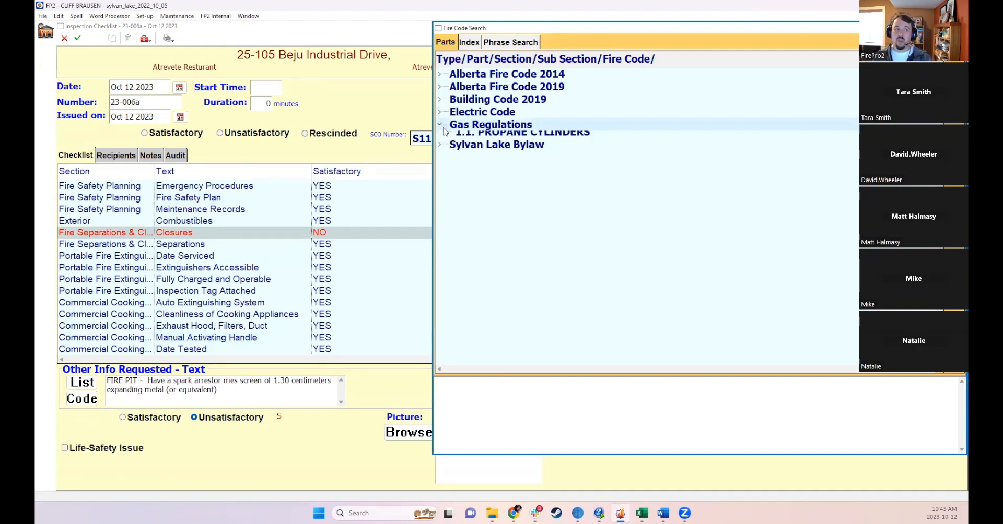
pyautogui.click(445, 136)
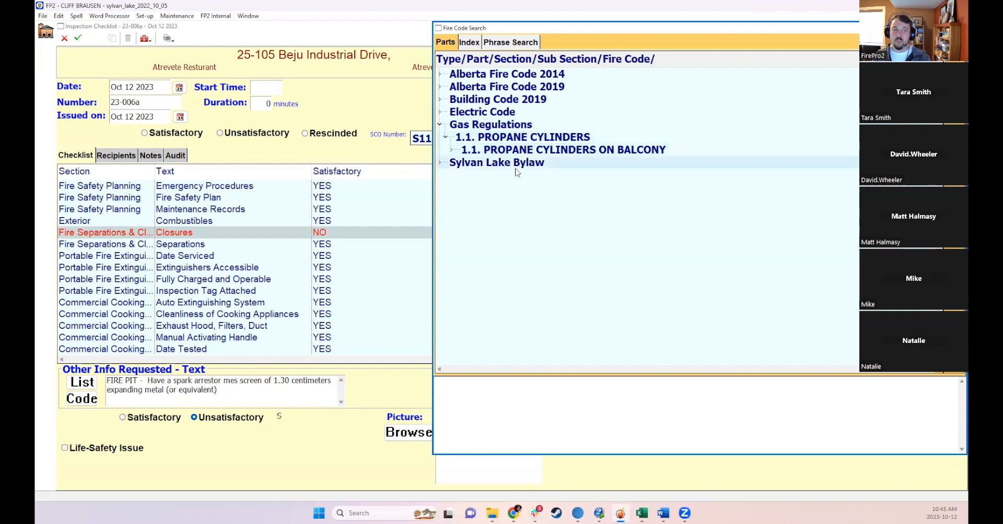
pyautogui.click(440, 162)
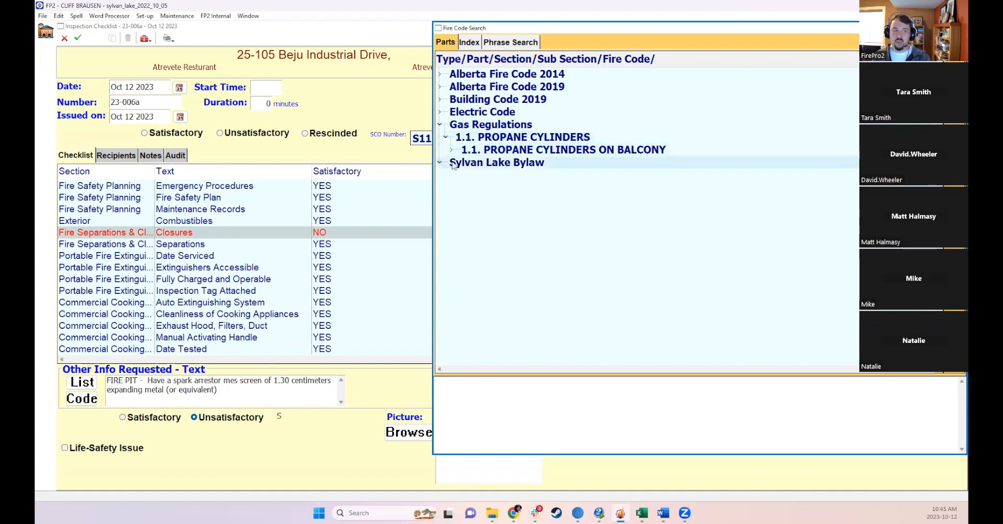
pyautogui.click(439, 112)
pyautogui.click(445, 124)
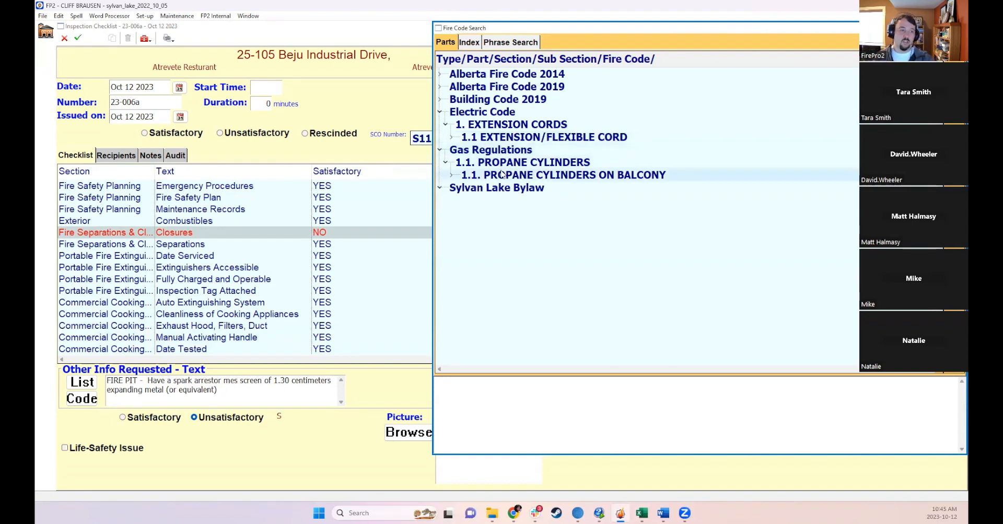
pyautogui.click(440, 102)
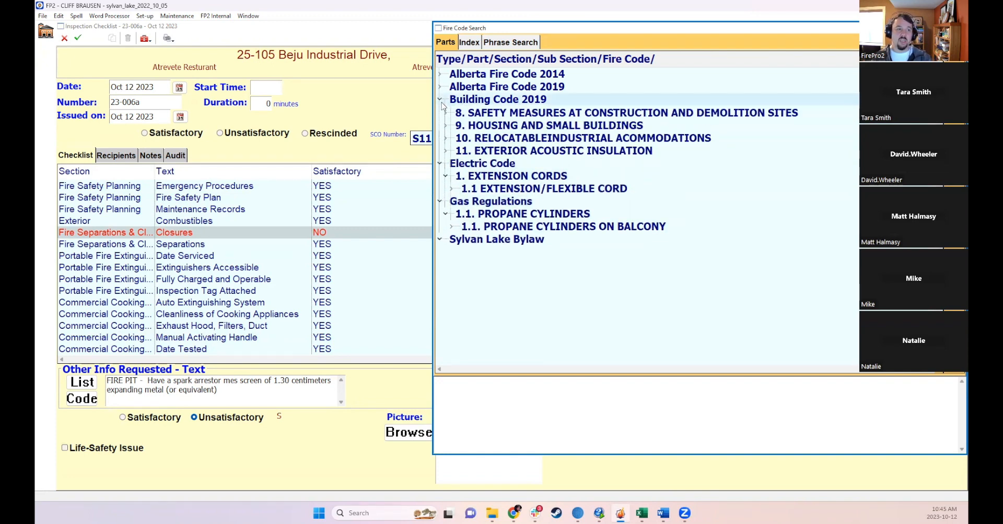
pyautogui.click(441, 90)
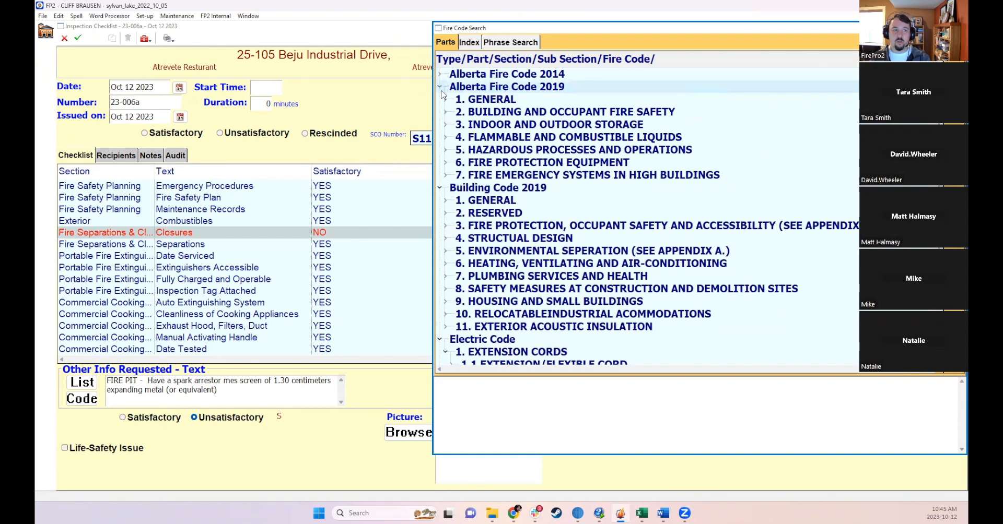
pyautogui.click(445, 125)
pyautogui.click(452, 150)
pyautogui.click(457, 176)
pyautogui.doubleClick(494, 198)
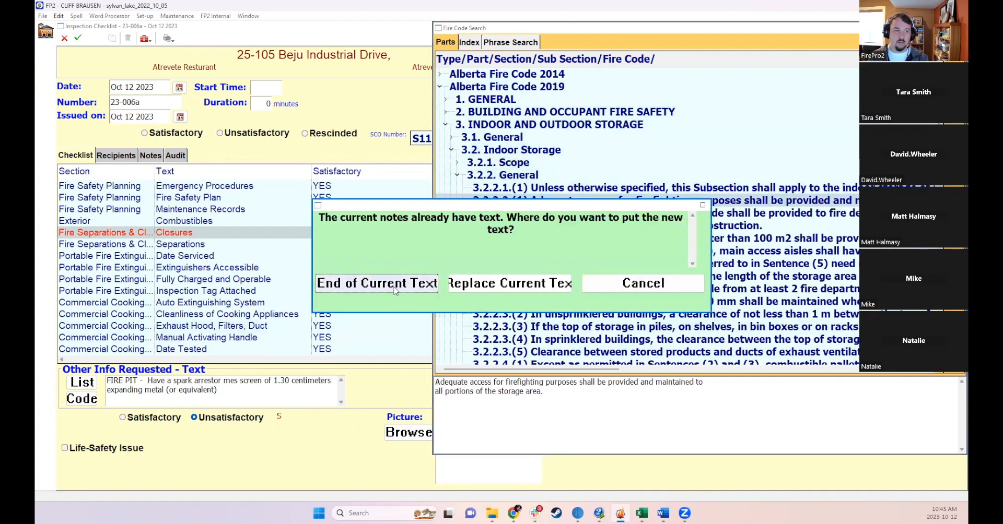
pyautogui.click(376, 283)
pyautogui.scroll(-3, 258, 399)
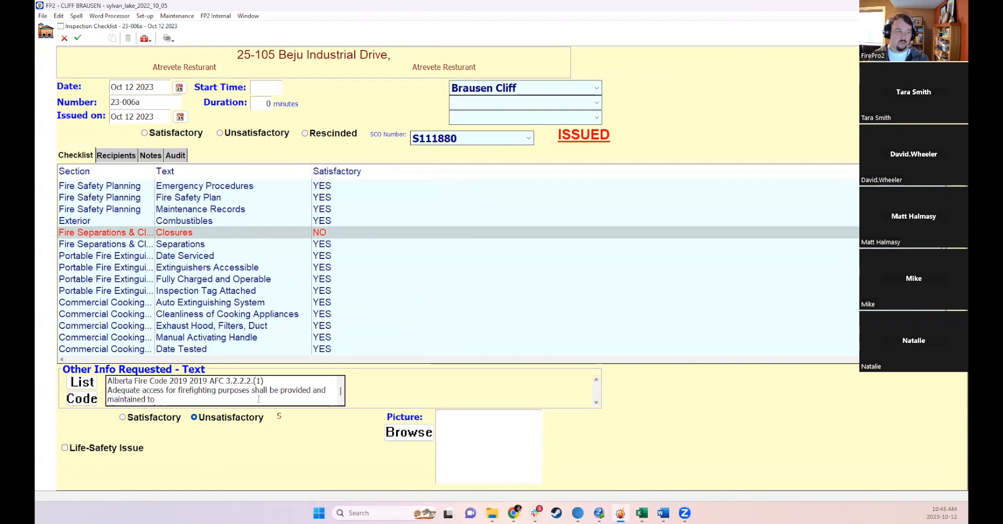
pyautogui.scroll(3, 259, 399)
pyautogui.scroll(-3, 261, 399)
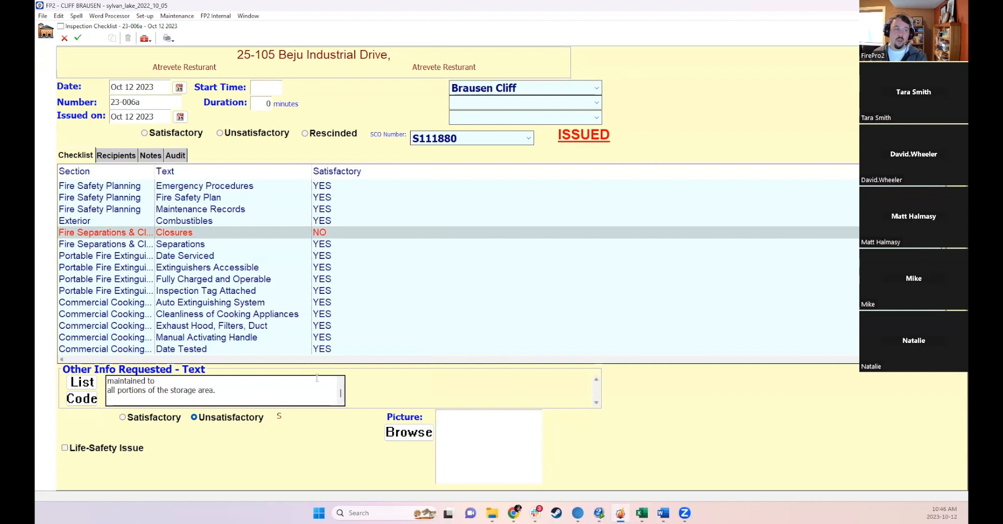
# - Attach the picture 20220729_101730.jpg from the Pictures folder to the Closures item
pyautogui.click(513, 444)
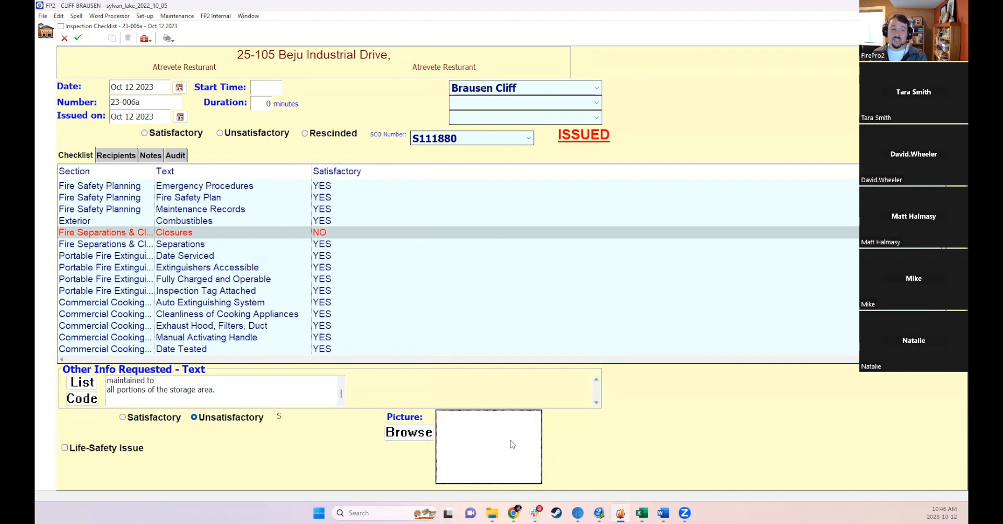
pyautogui.click(421, 439)
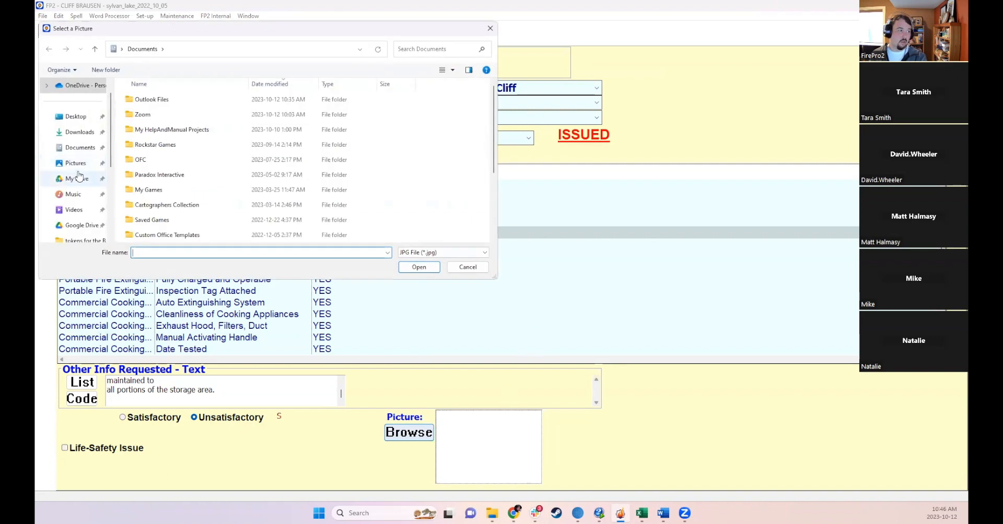
pyautogui.click(76, 163)
pyautogui.click(409, 110)
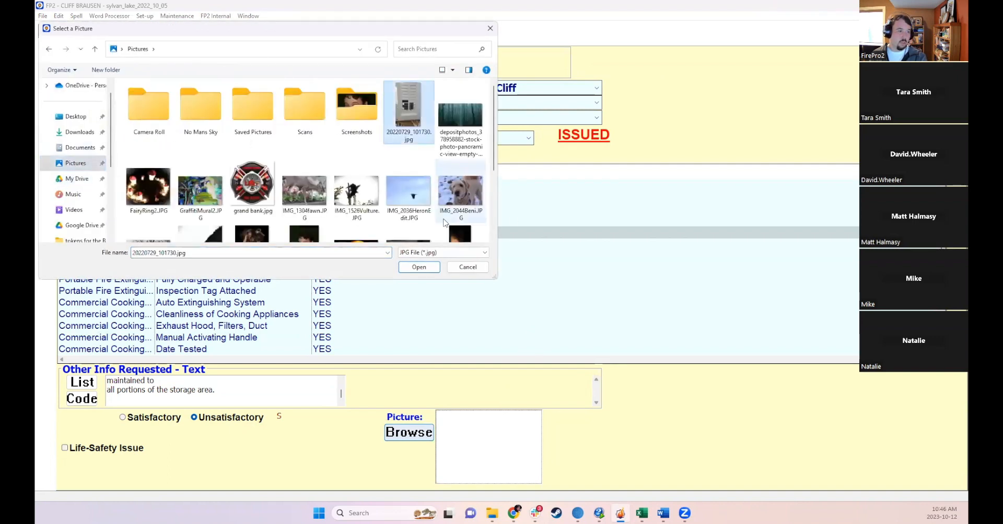
pyautogui.click(418, 267)
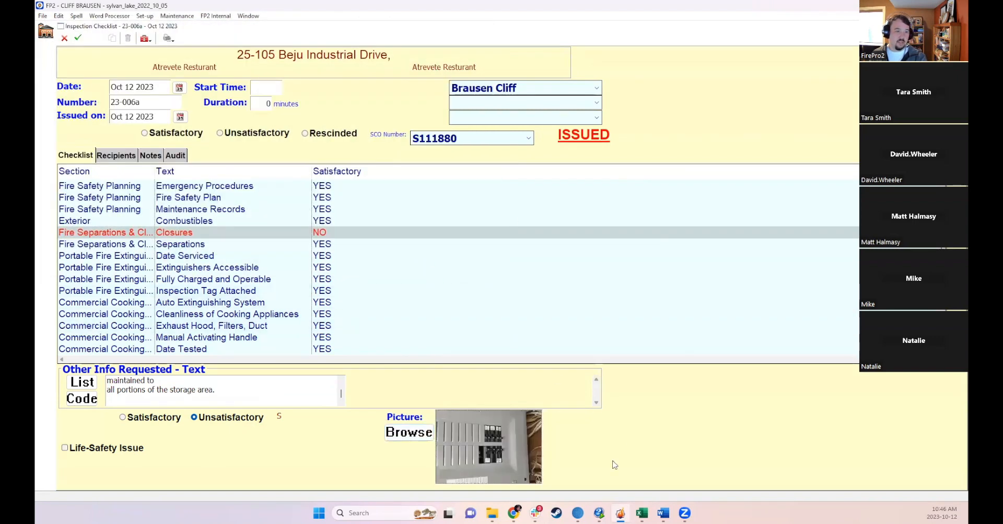
# - Save the checklist with a new reinspection date of Jan 10 24 and choose to email it to all recipients
pyautogui.click(79, 38)
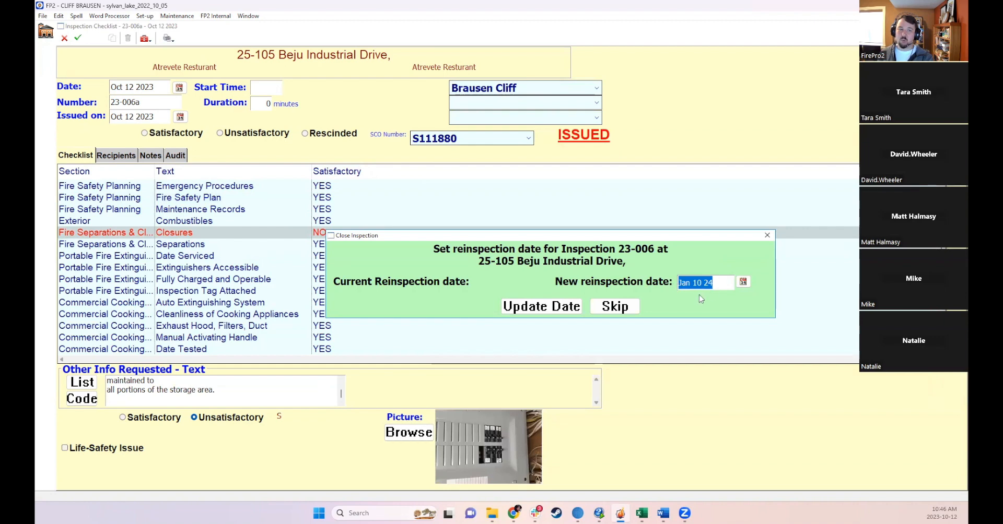
pyautogui.click(546, 304)
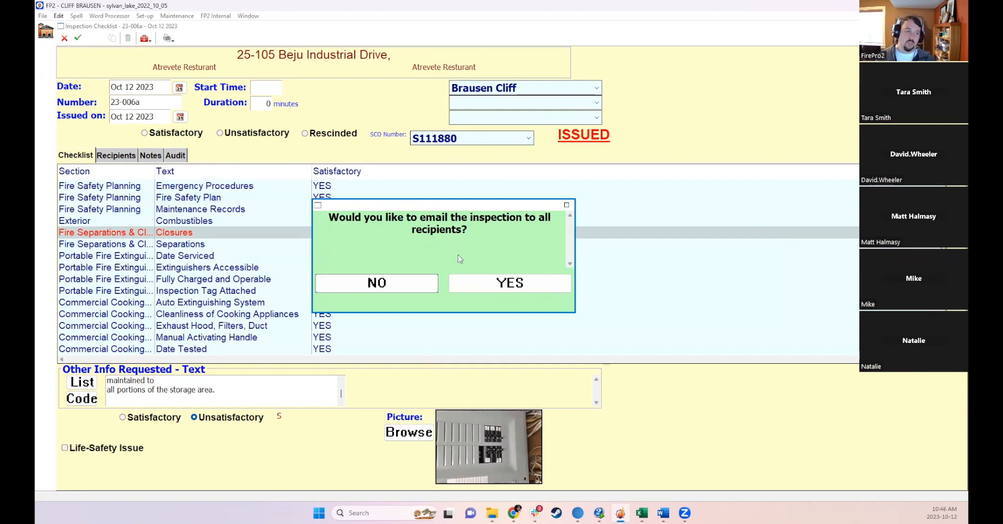
pyautogui.click(466, 285)
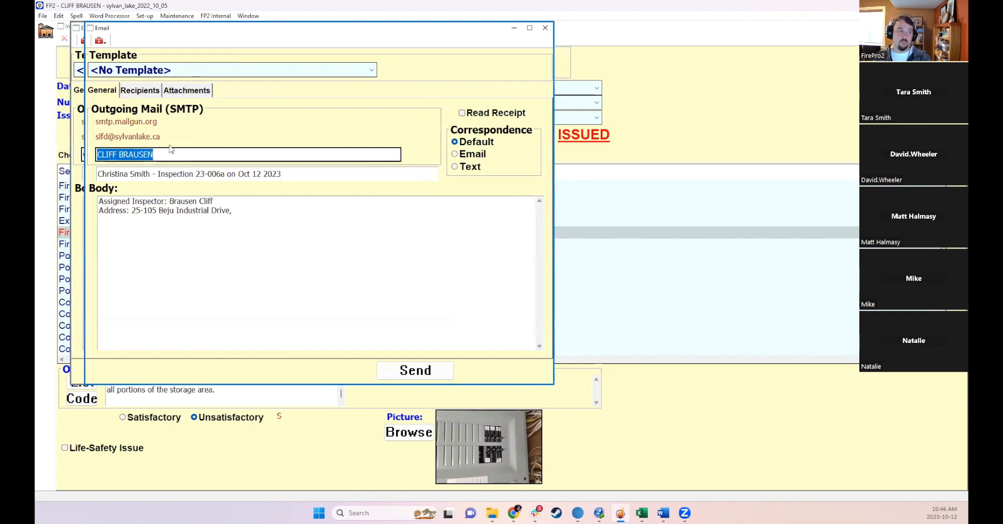
# - Review the email's sender, attachments and recipients, widening the recipient list columns
pyautogui.click(170, 153)
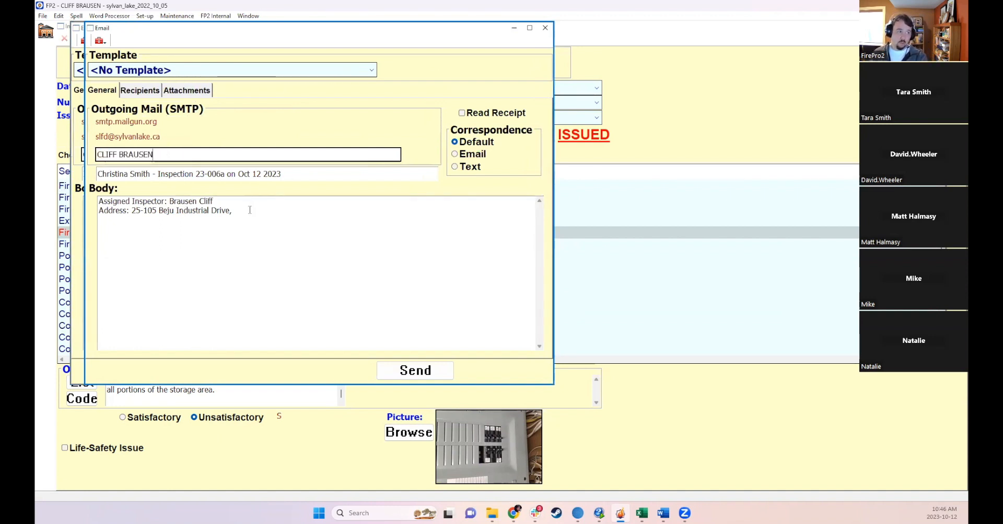
pyautogui.click(187, 90)
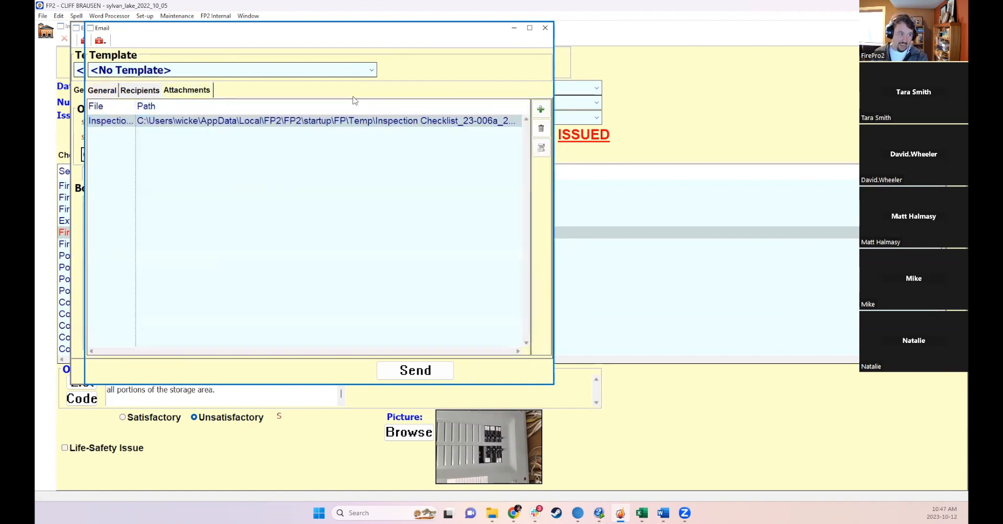
pyautogui.click(136, 92)
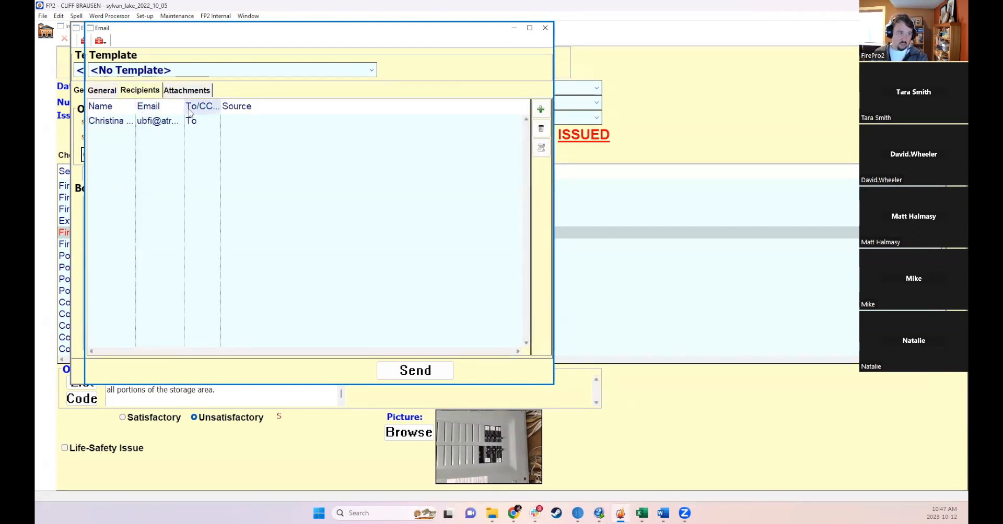
pyautogui.moveTo(184, 106); pyautogui.dragTo(242, 107)
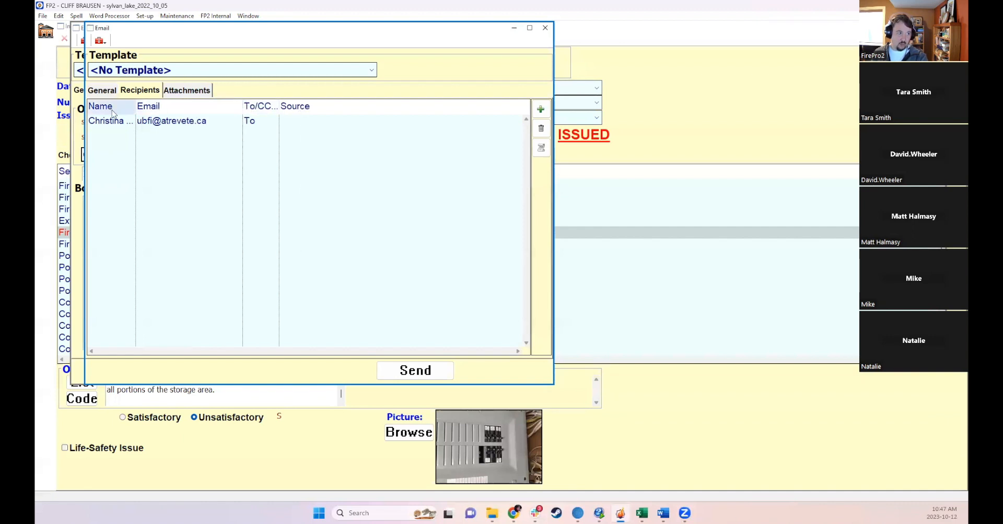
pyautogui.moveTo(136, 107); pyautogui.dragTo(176, 119)
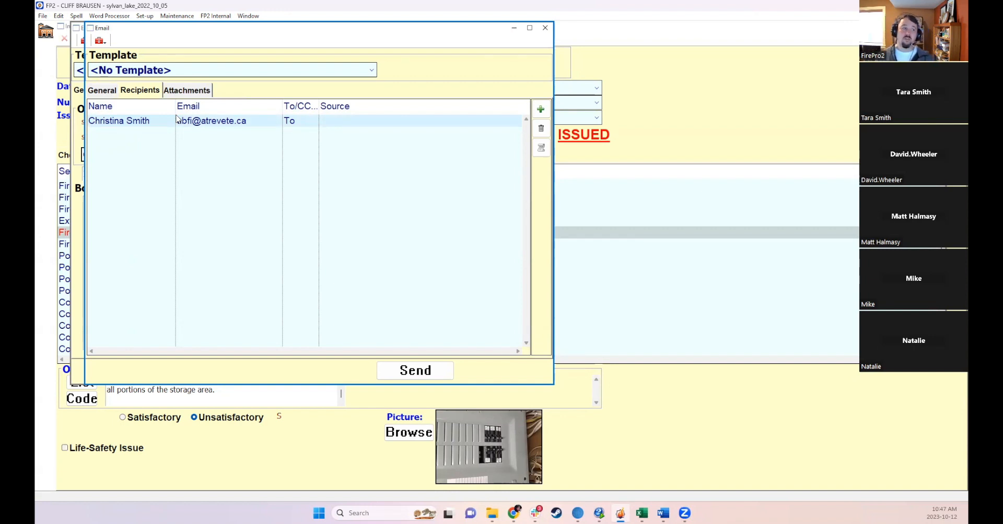
# - Apply the Inspections email template while keeping the existing recipient address, then close the email without sending
pyautogui.click(158, 74)
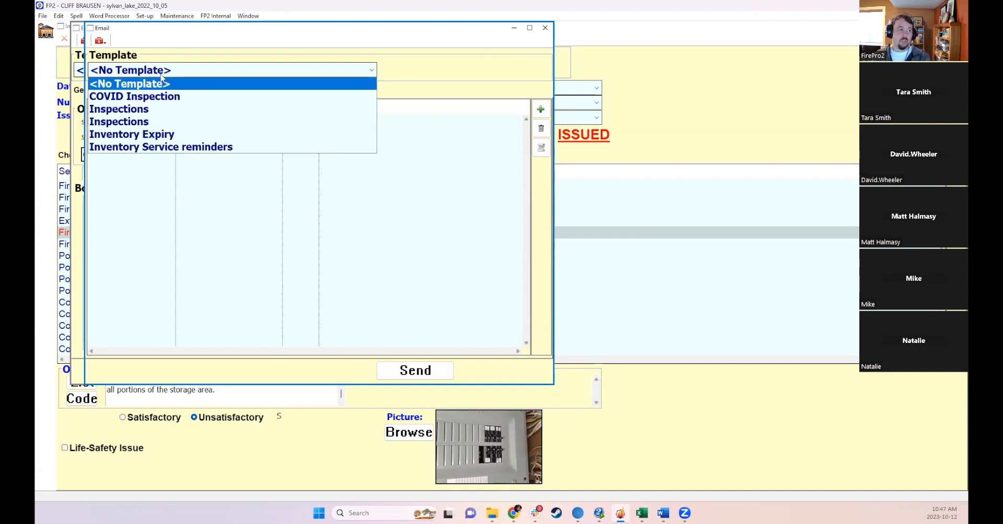
pyautogui.click(120, 111)
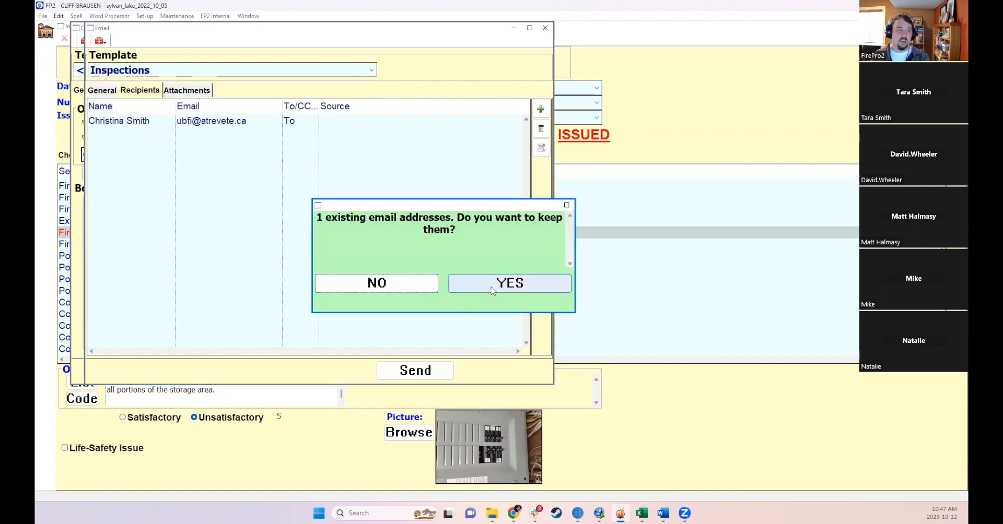
pyautogui.click(491, 286)
pyautogui.click(106, 93)
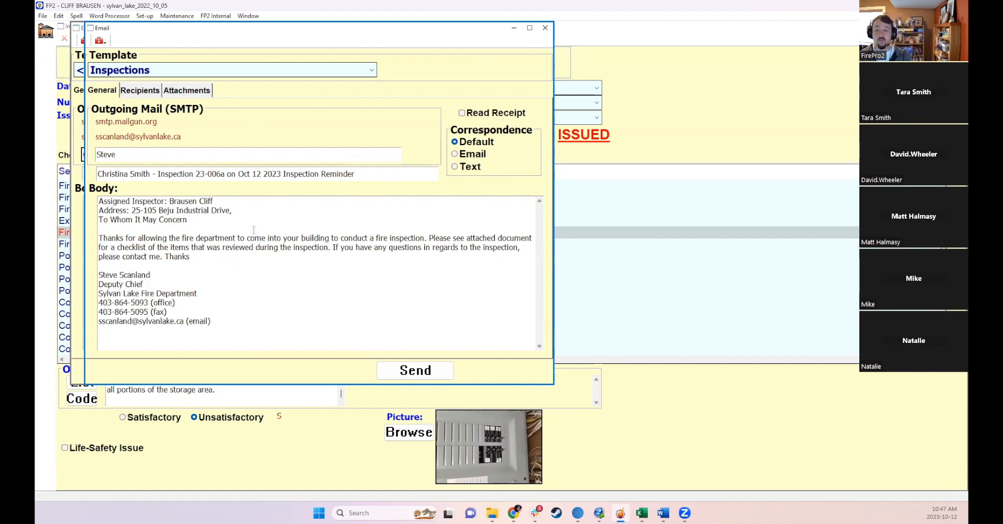
pyautogui.click(545, 28)
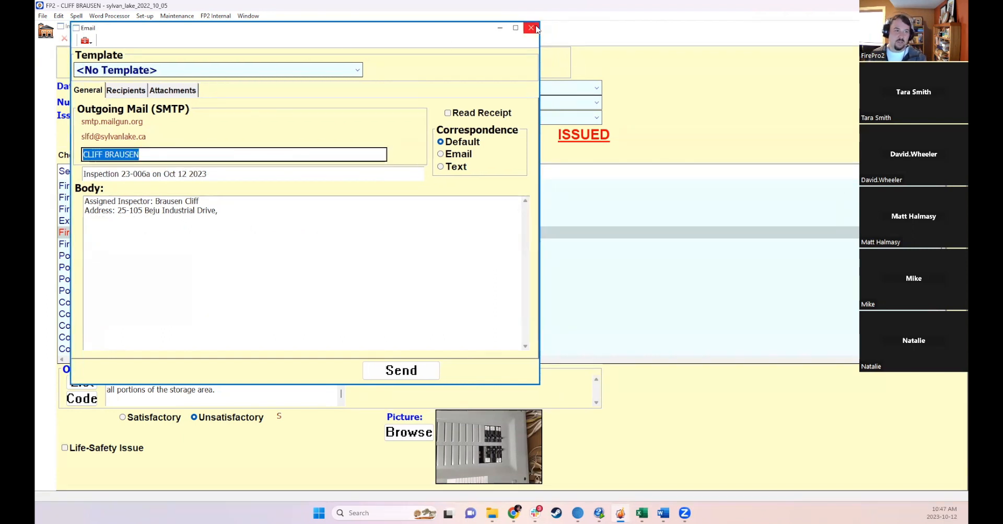
# - Check the remaining email window's recipients and attachments, close it, and view the checklist's recipients
pyautogui.click(130, 91)
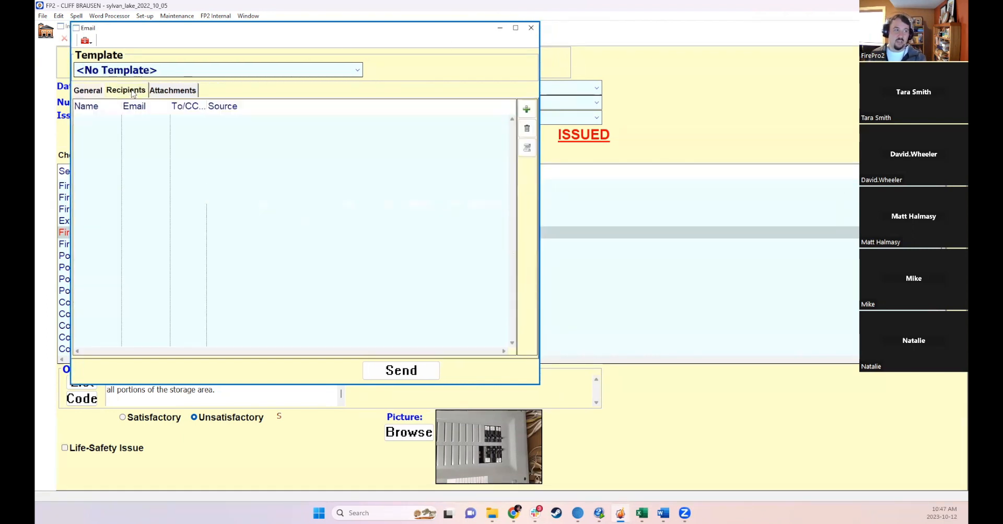
pyautogui.click(173, 90)
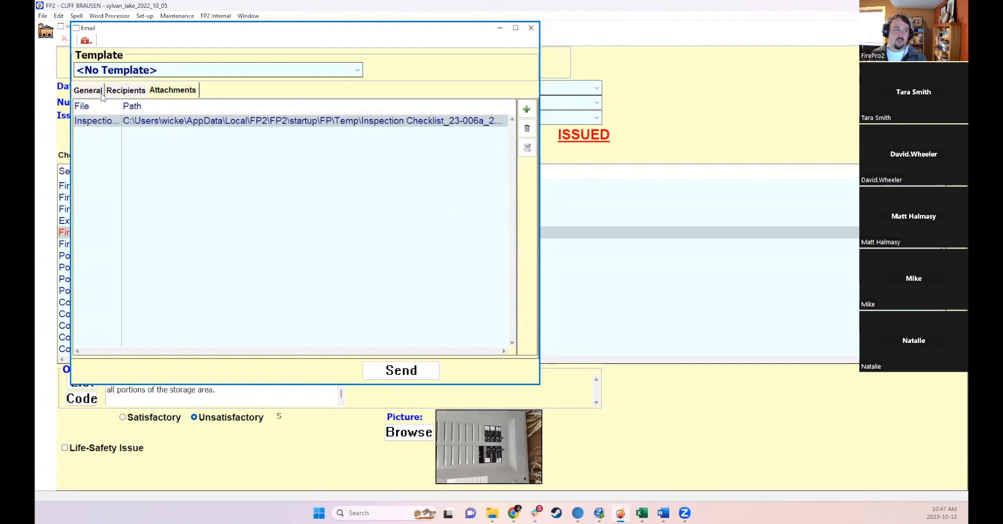
pyautogui.click(531, 27)
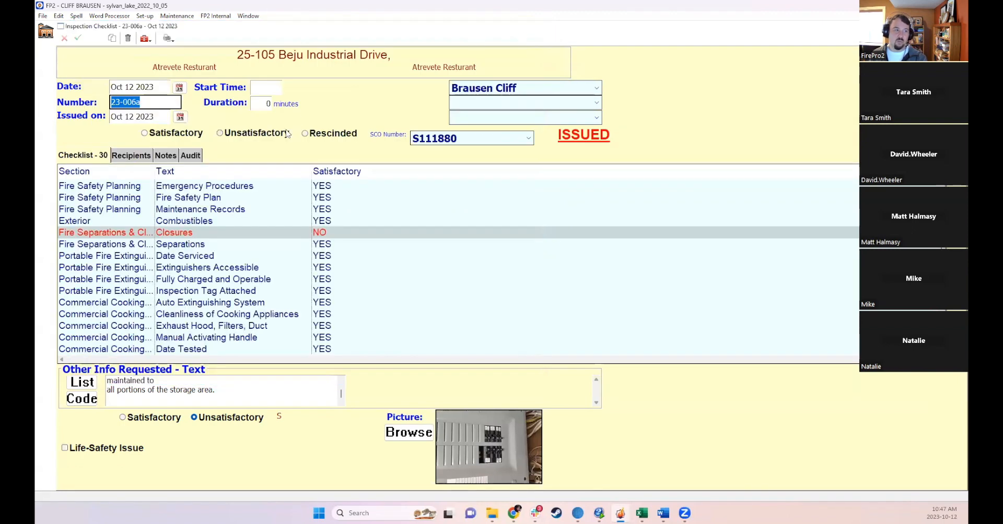
pyautogui.click(130, 155)
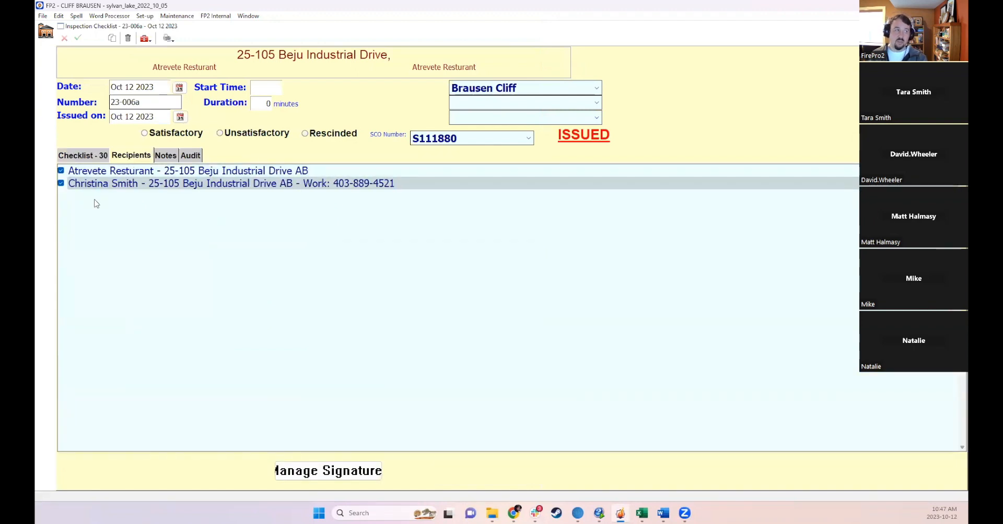
# - Print-preview the inspection checklist using the default print options
pyautogui.click(167, 38)
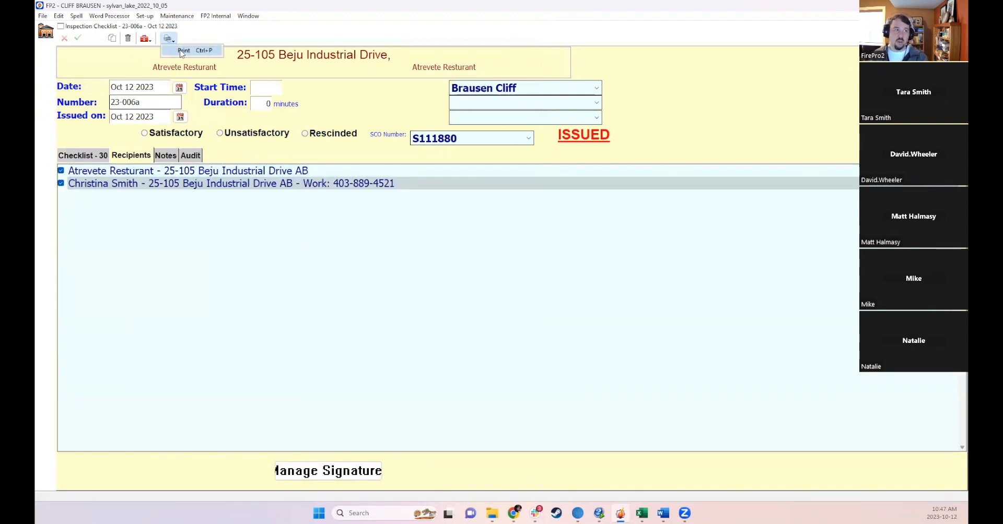
pyautogui.click(181, 51)
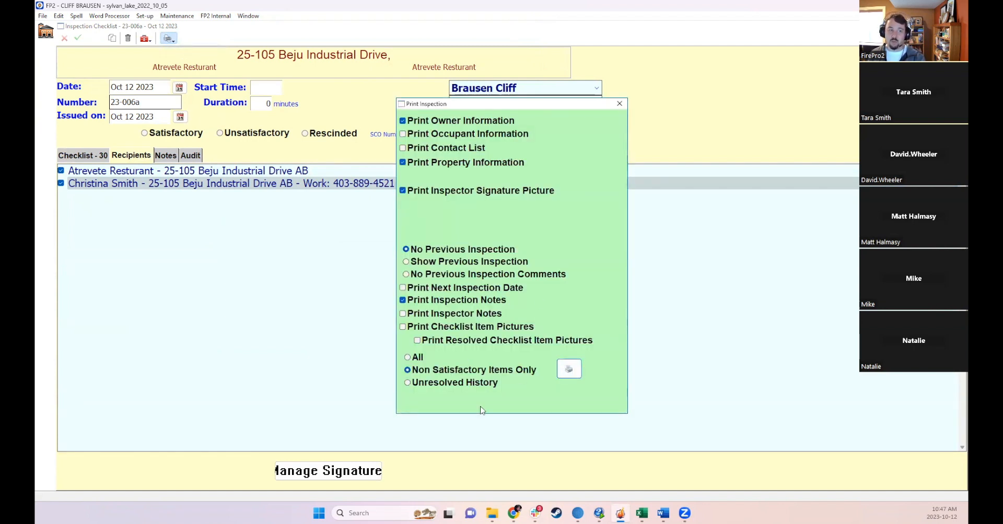
pyautogui.click(568, 369)
pyautogui.doubleClick(436, 188)
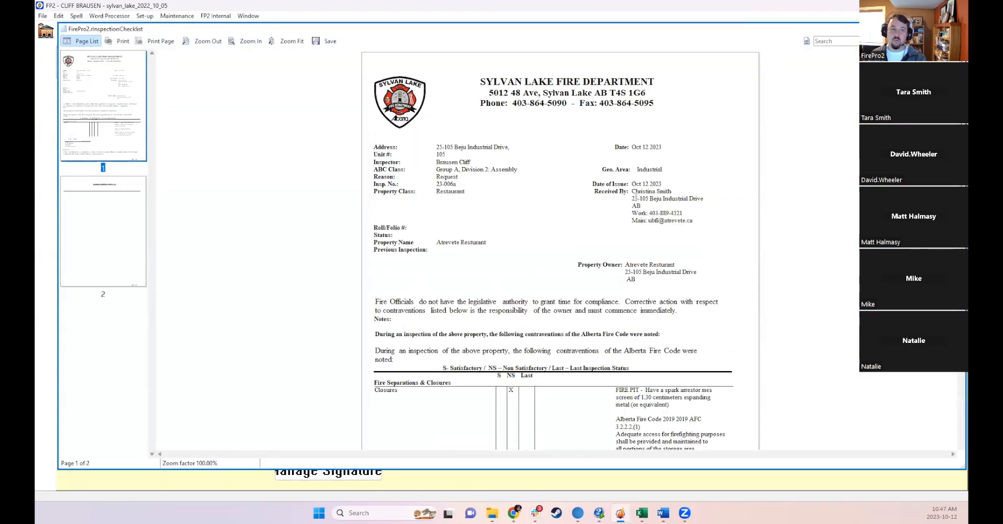
# - Examine the Received By block and inspector signature in the first preview, then close it
pyautogui.moveTo(593, 192); pyautogui.dragTo(696, 221)
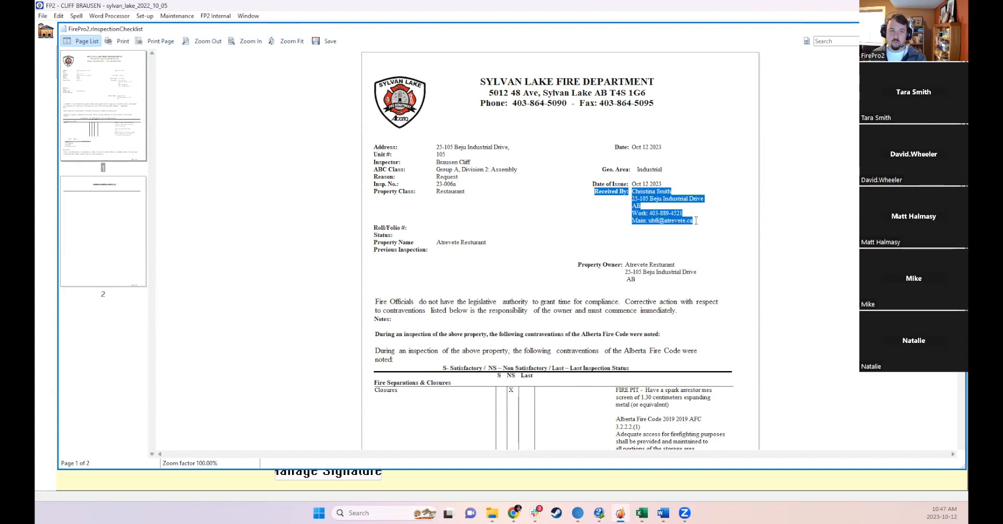
pyautogui.click(697, 223)
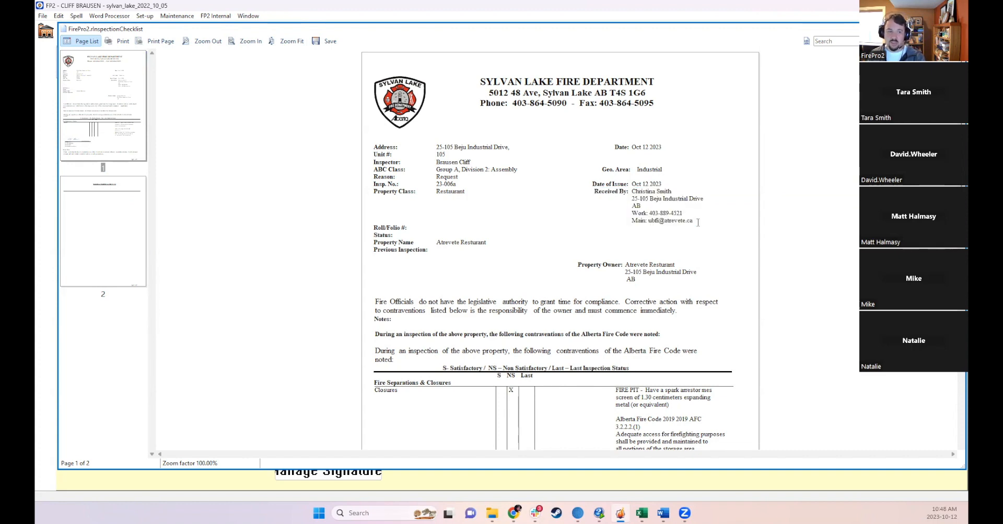
pyautogui.scroll(-5, 695, 240)
pyautogui.scroll(4, 692, 258)
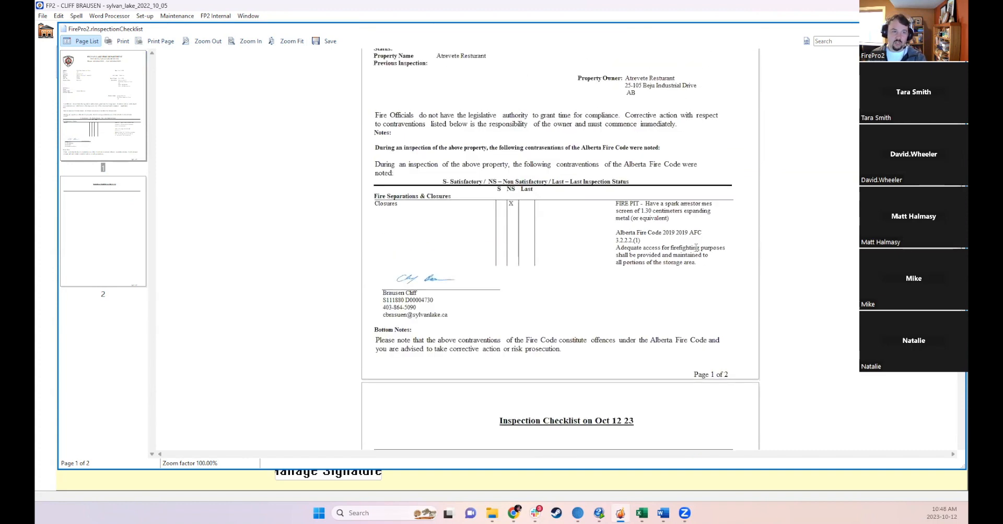
pyautogui.click(957, 29)
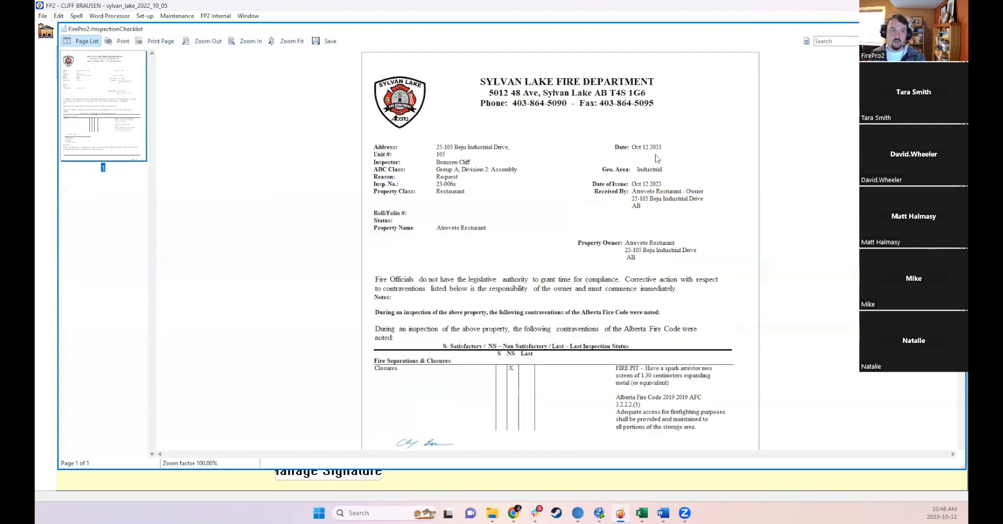
# - Review the second preview addressed to the property owner, then close it
pyautogui.moveTo(637, 193); pyautogui.dragTo(640, 208)
pyautogui.click(639, 208)
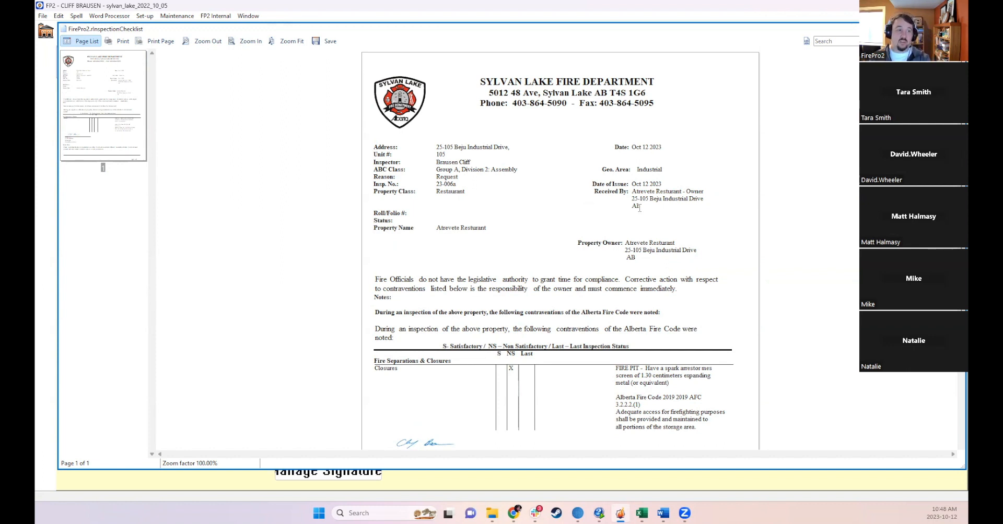
pyautogui.scroll(-3, 522, 255)
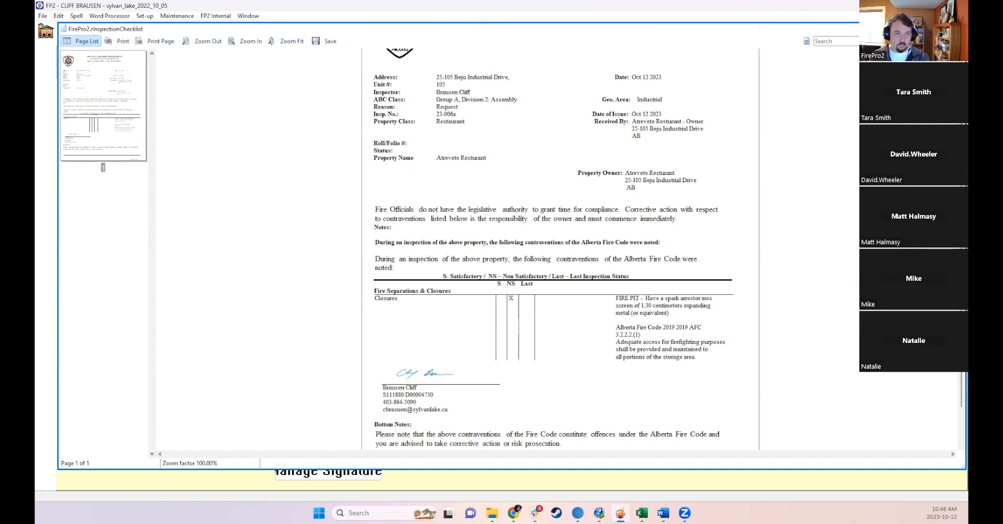
pyautogui.click(958, 29)
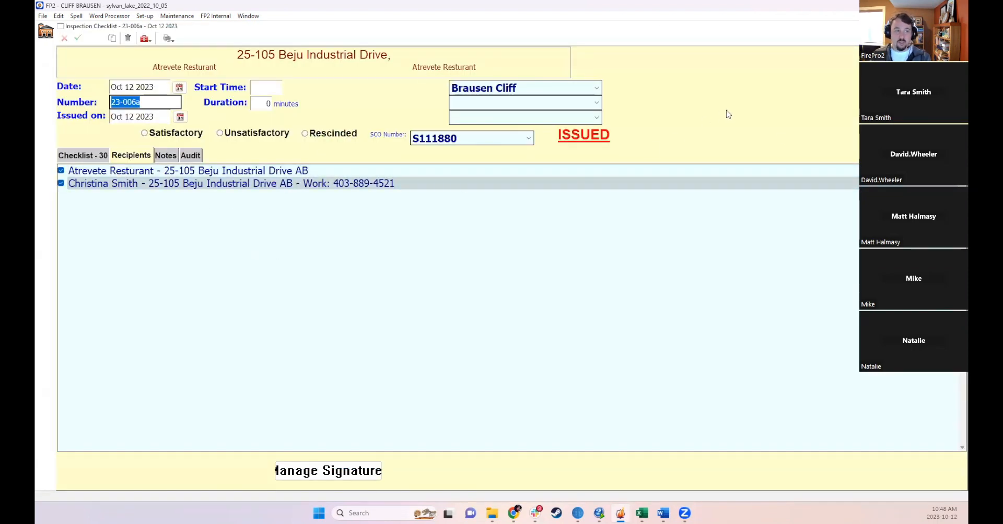
# - Close the checklist, inspection and properties windows
pyautogui.click(959, 27)
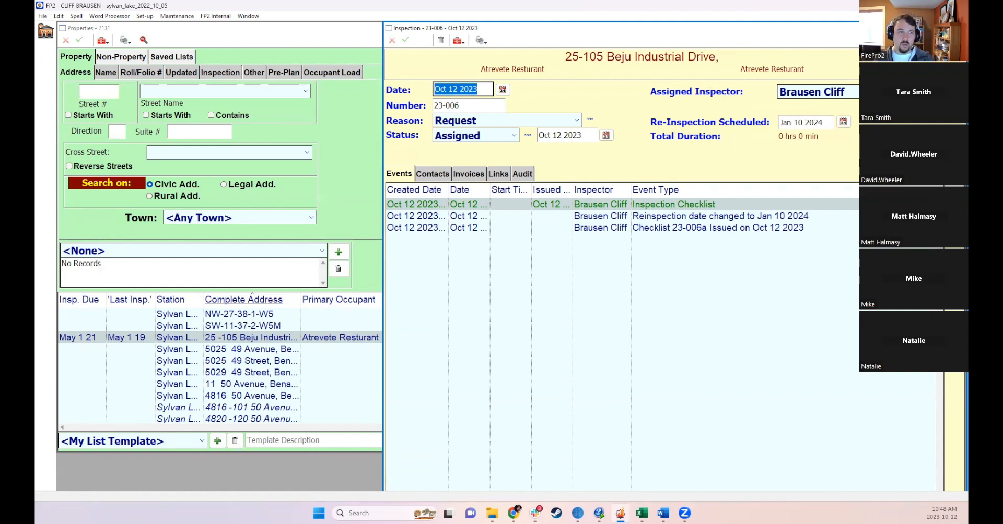
pyautogui.click(958, 27)
pyautogui.click(958, 28)
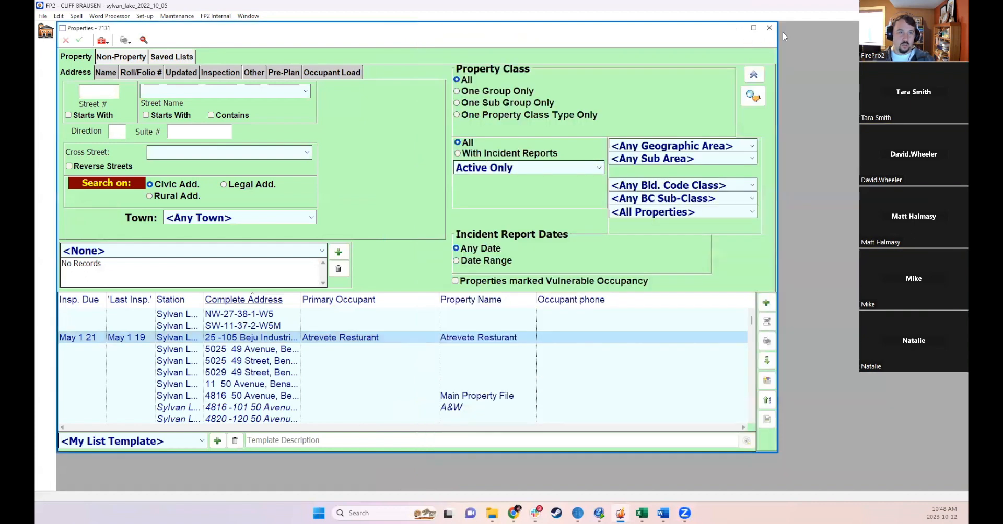
pyautogui.click(769, 27)
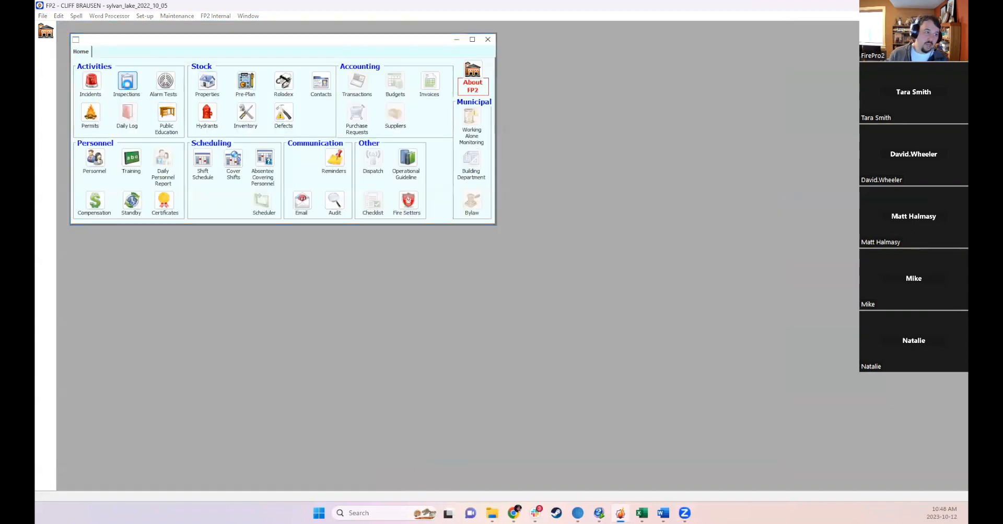
pyautogui.click(127, 85)
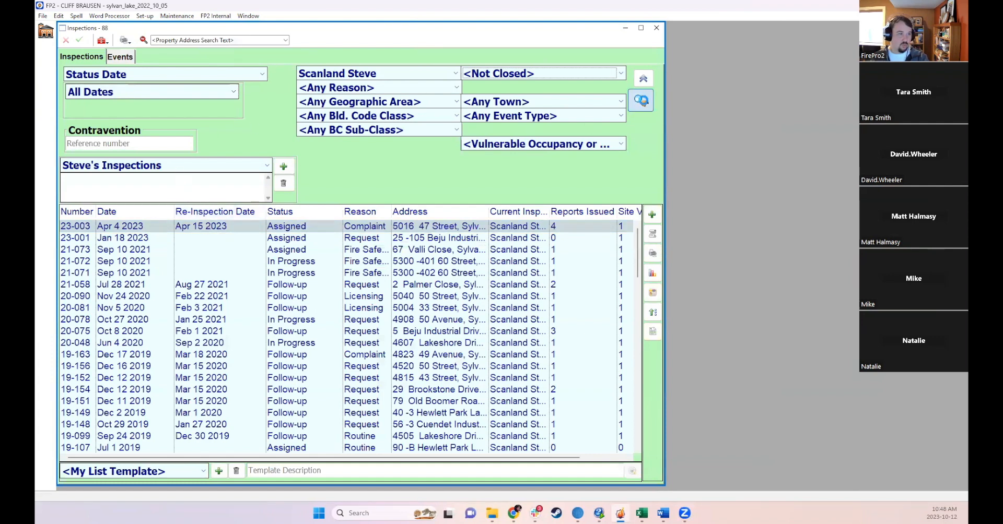
pyautogui.click(239, 213)
pyautogui.click(240, 213)
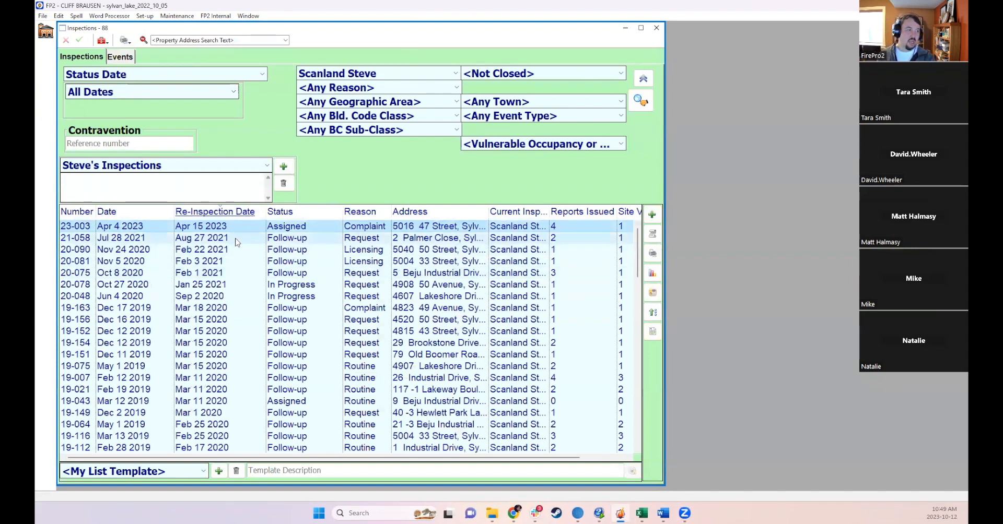
pyautogui.click(353, 71)
pyautogui.click(329, 96)
pyautogui.click(641, 101)
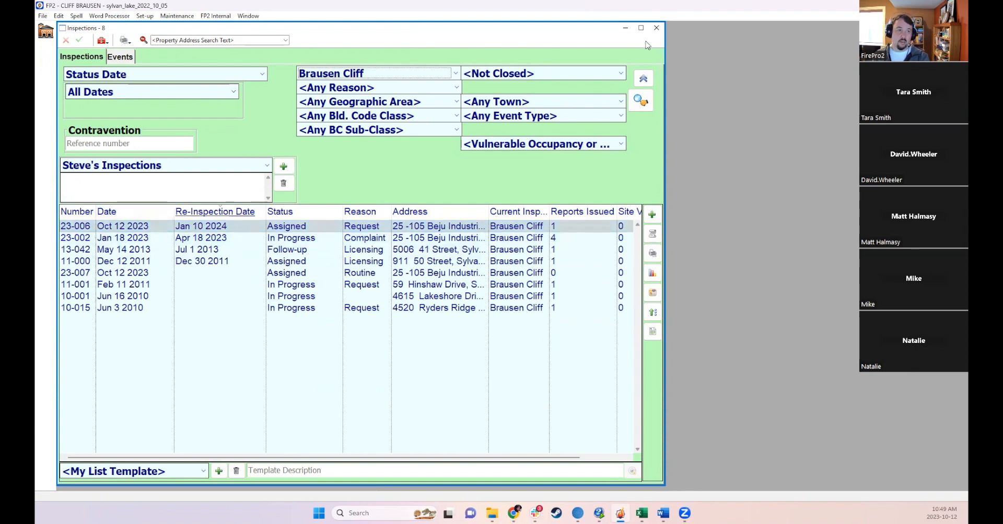
pyautogui.click(656, 28)
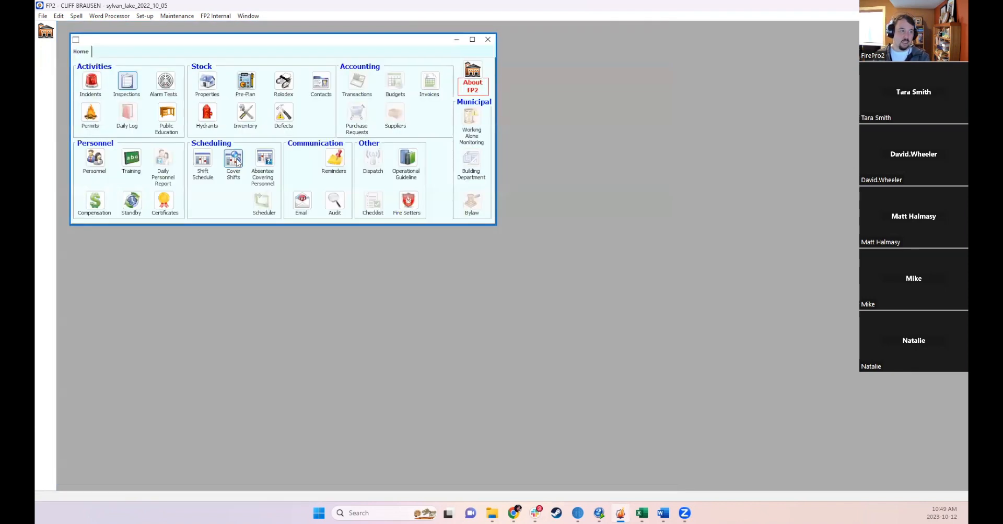
# - Open Reminders and filter for the Inspections Follow-up reminder type only
pyautogui.click(334, 160)
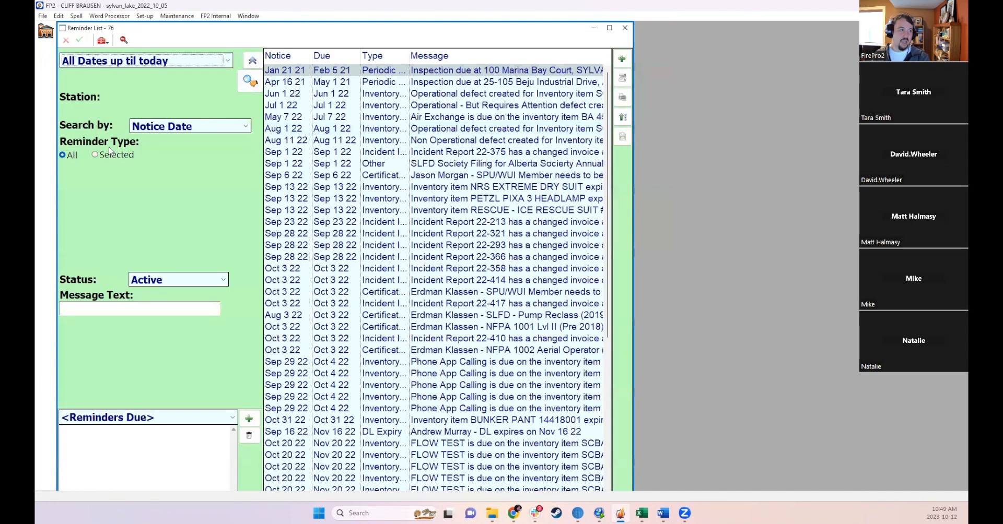
pyautogui.click(95, 154)
pyautogui.scroll(-3, 152, 216)
pyautogui.scroll(-1, 152, 216)
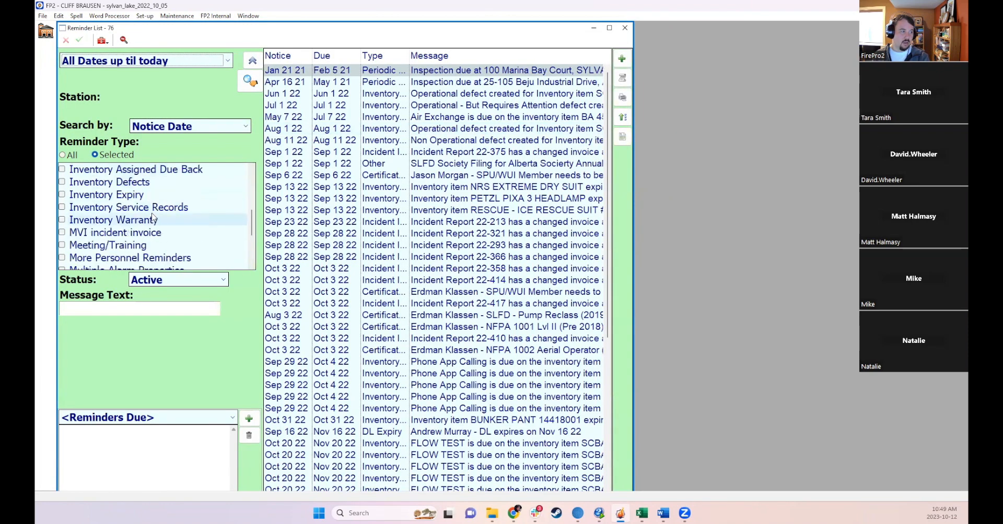
pyautogui.scroll(-1, 139, 196)
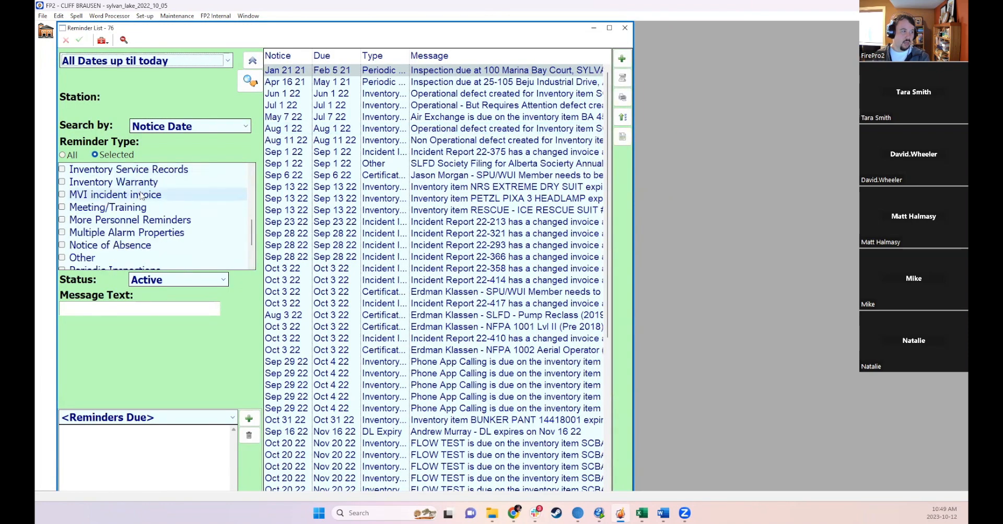
pyautogui.scroll(2, 152, 227)
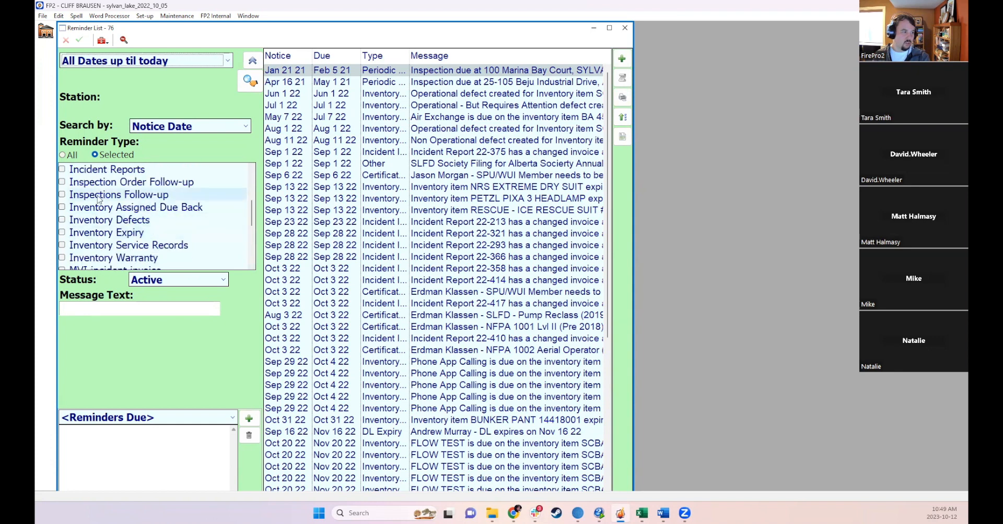
pyautogui.click(62, 194)
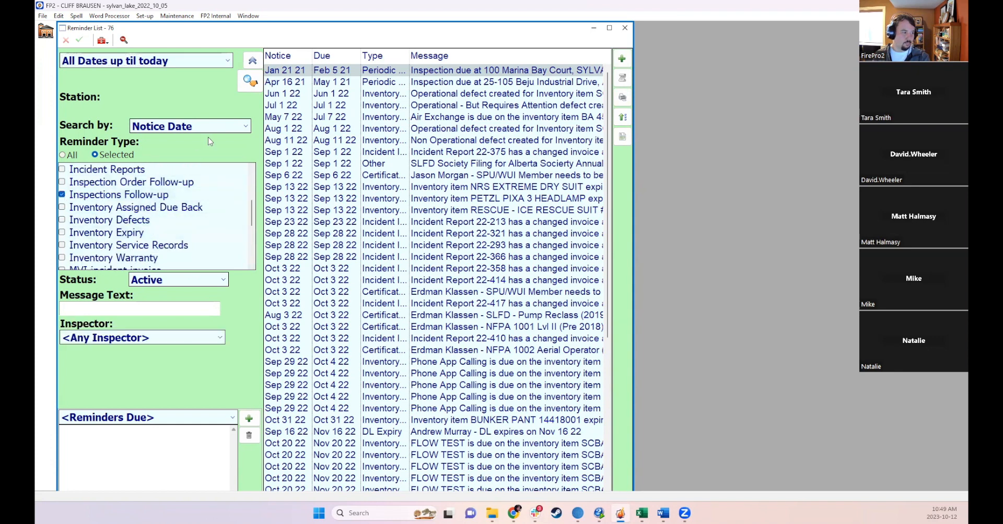
pyautogui.click(250, 80)
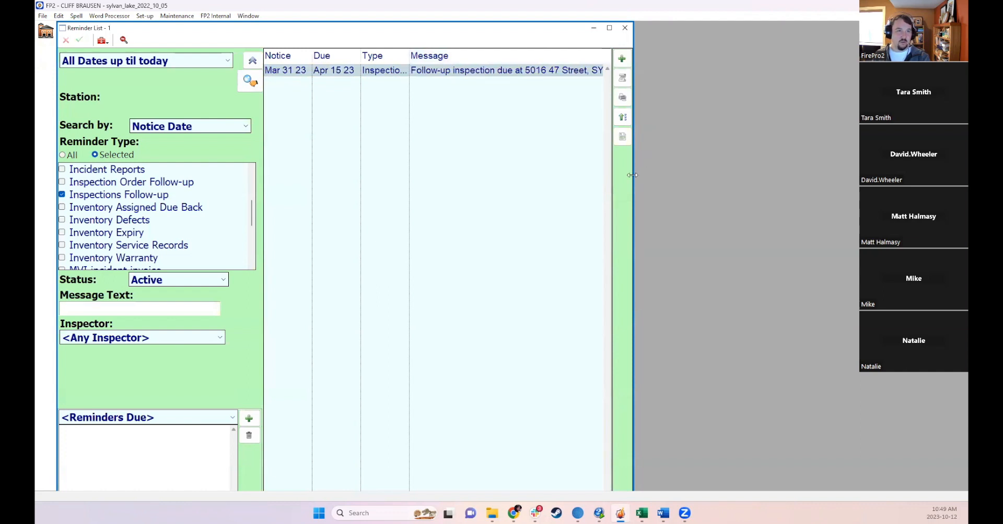
# - Widen the reminder list and set the inspector filter to Any Inspector
pyautogui.moveTo(632, 175); pyautogui.dragTo(900, 175)
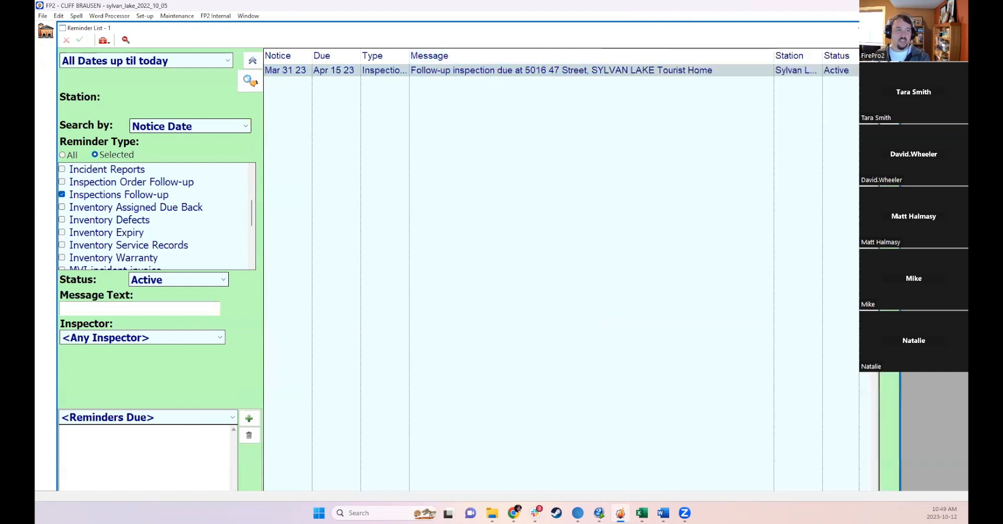
pyautogui.click(129, 338)
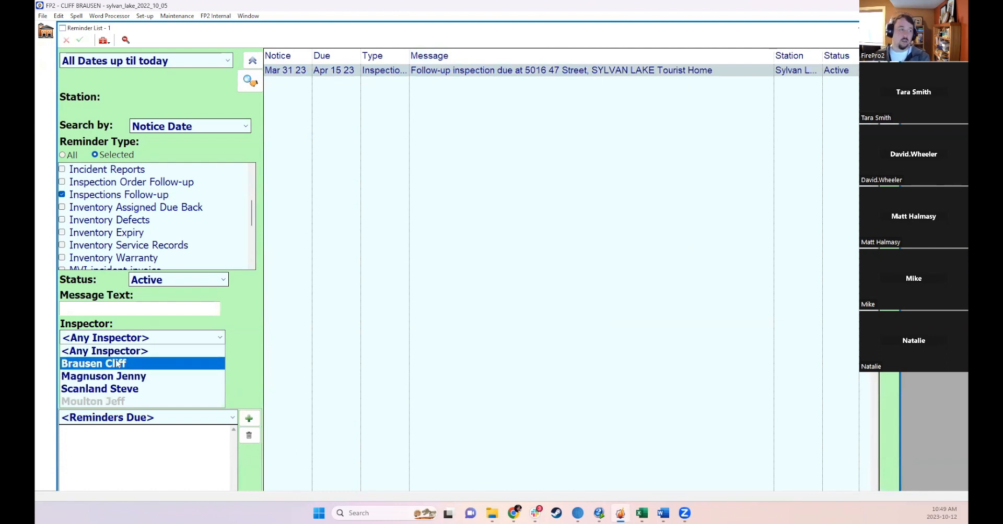
pyautogui.click(112, 351)
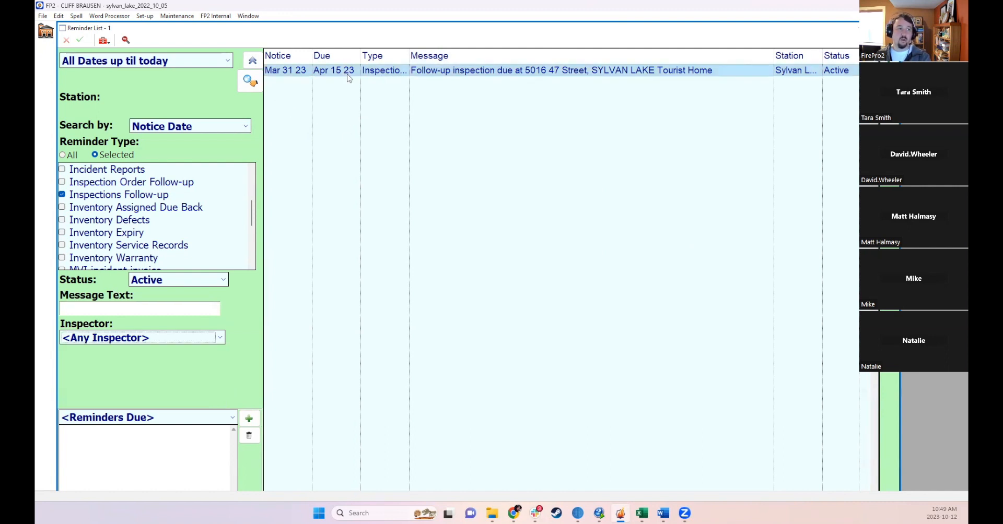
# - Change the reminder date range to Next Year, then to This Year, and close Reminders
pyautogui.click(146, 60)
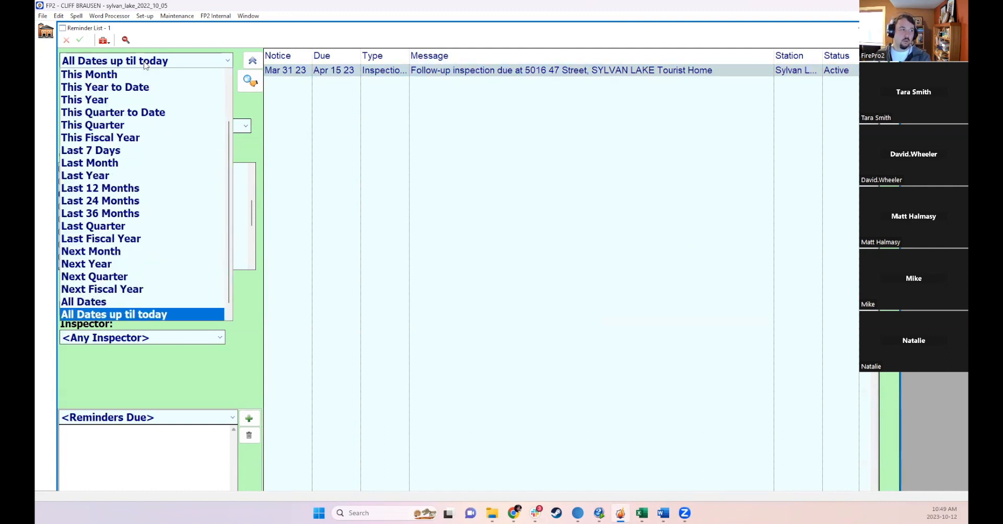
pyautogui.click(105, 264)
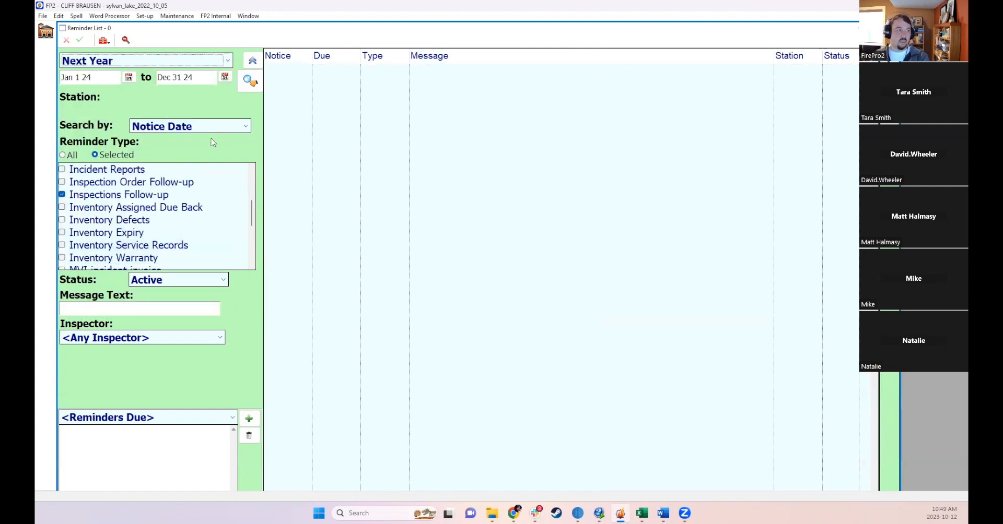
pyautogui.click(121, 60)
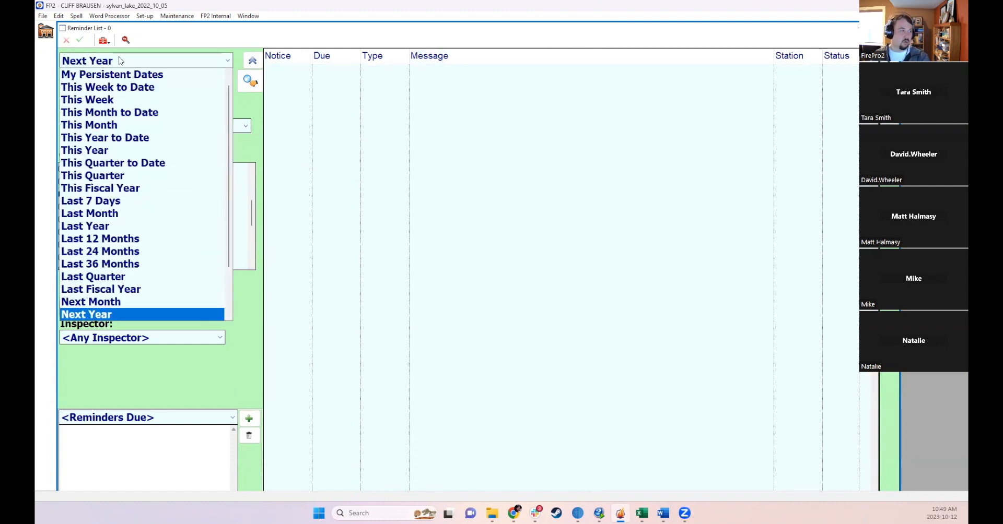
pyautogui.click(104, 150)
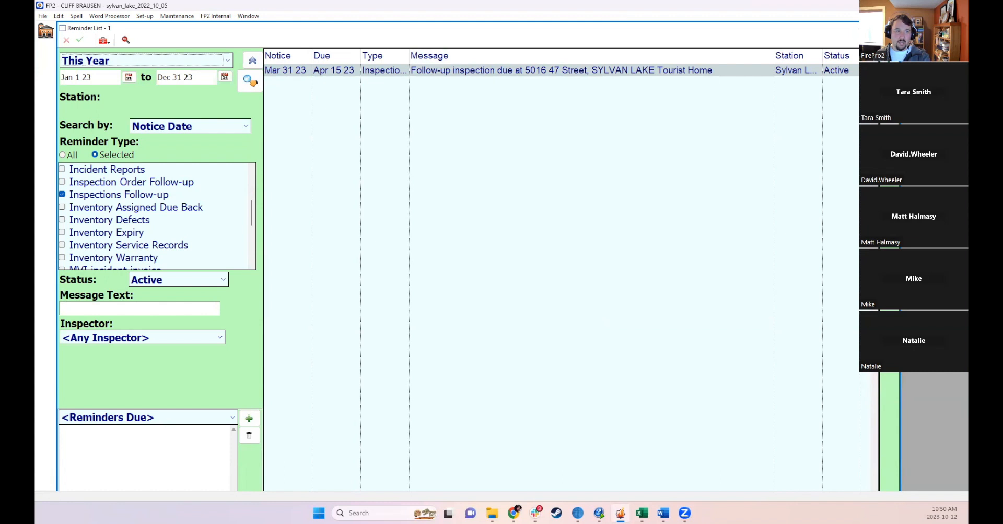
pyautogui.click(853, 28)
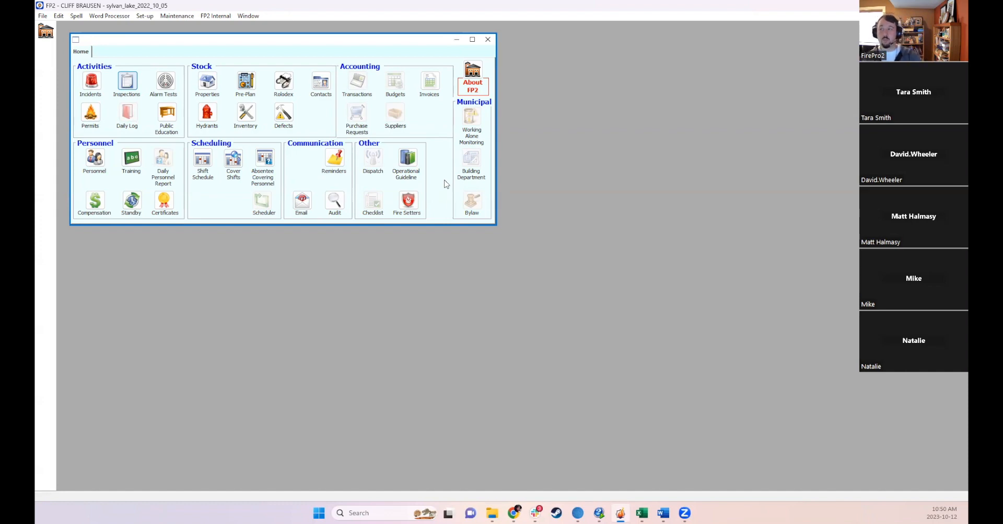
pyautogui.click(127, 82)
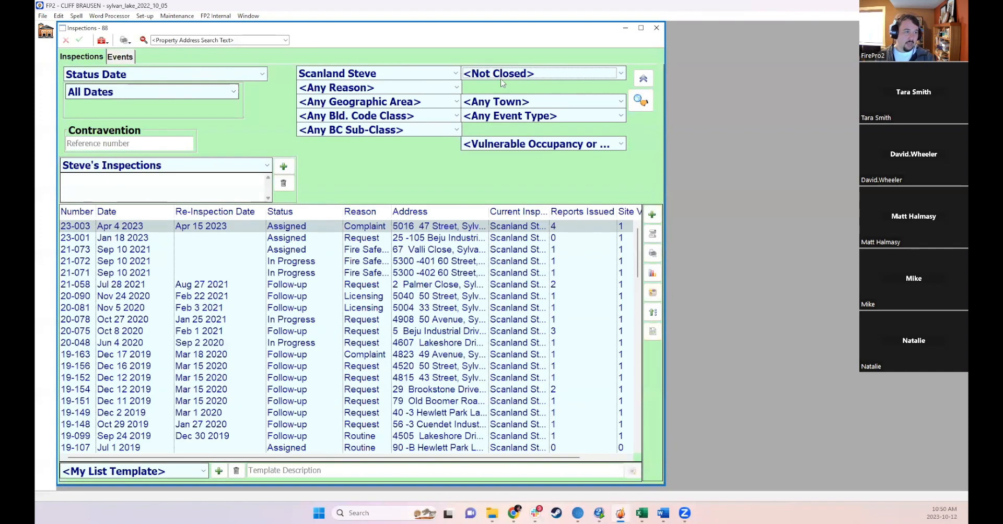
pyautogui.click(417, 75)
pyautogui.click(344, 101)
pyautogui.click(641, 100)
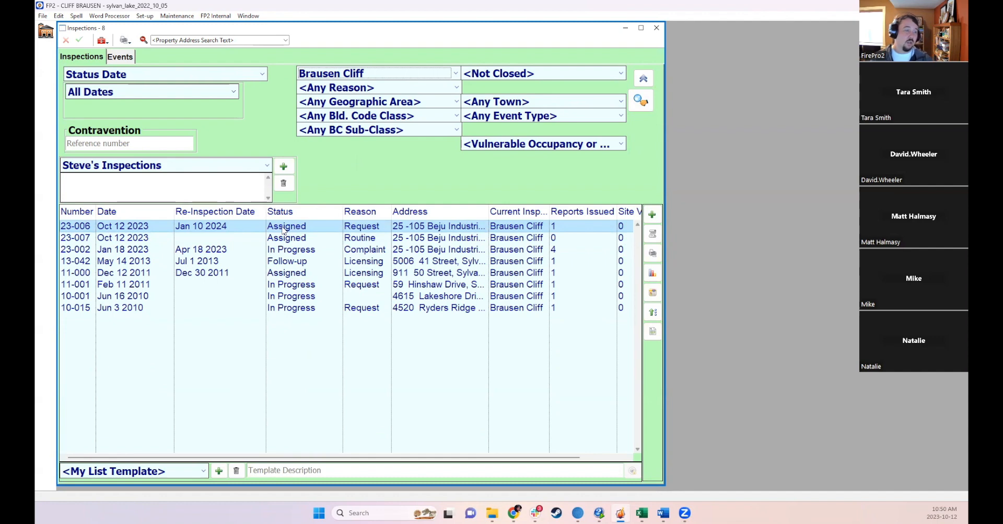
pyautogui.doubleClick(283, 230)
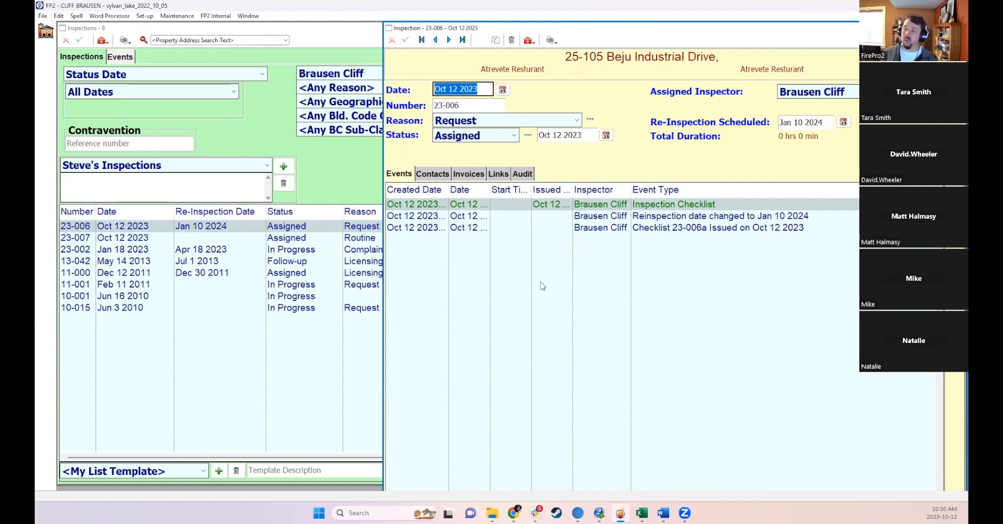
pyautogui.doubleClick(496, 28)
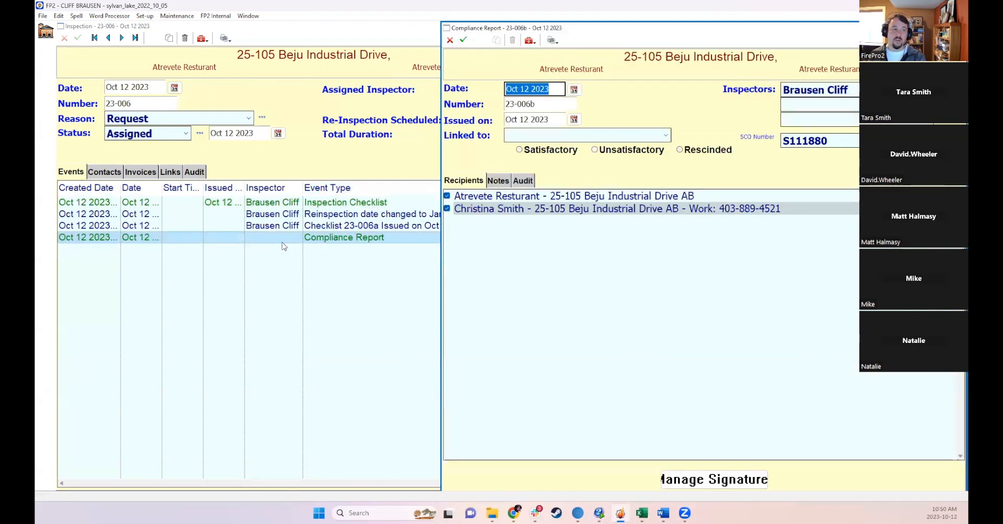
# - Link the compliance report to Inspection Checklist 23-006a and save it
pyautogui.click(553, 140)
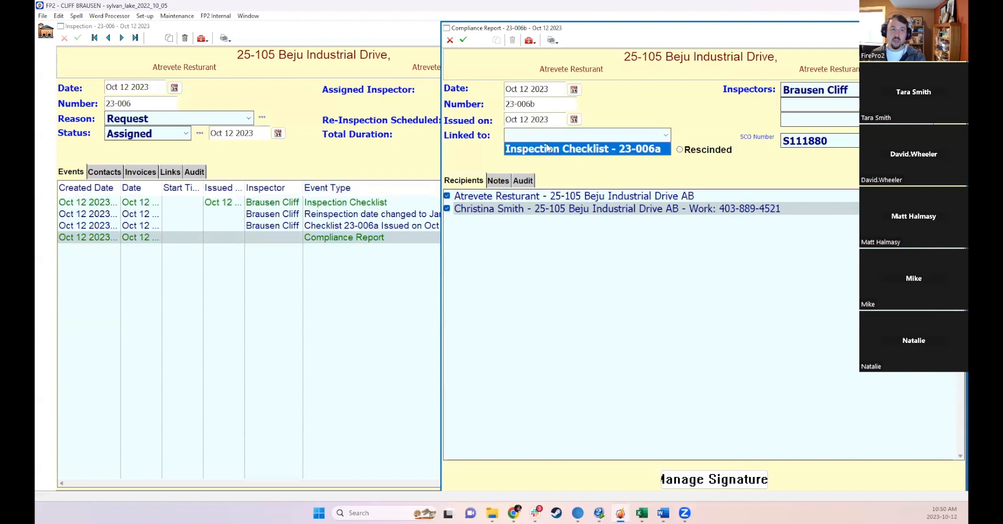
pyautogui.click(618, 148)
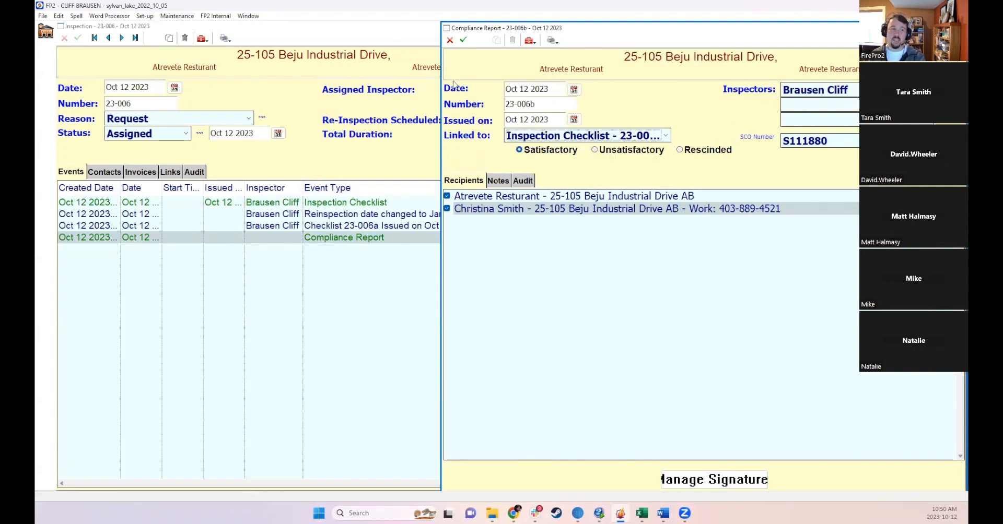
pyautogui.click(463, 39)
pyautogui.click(431, 283)
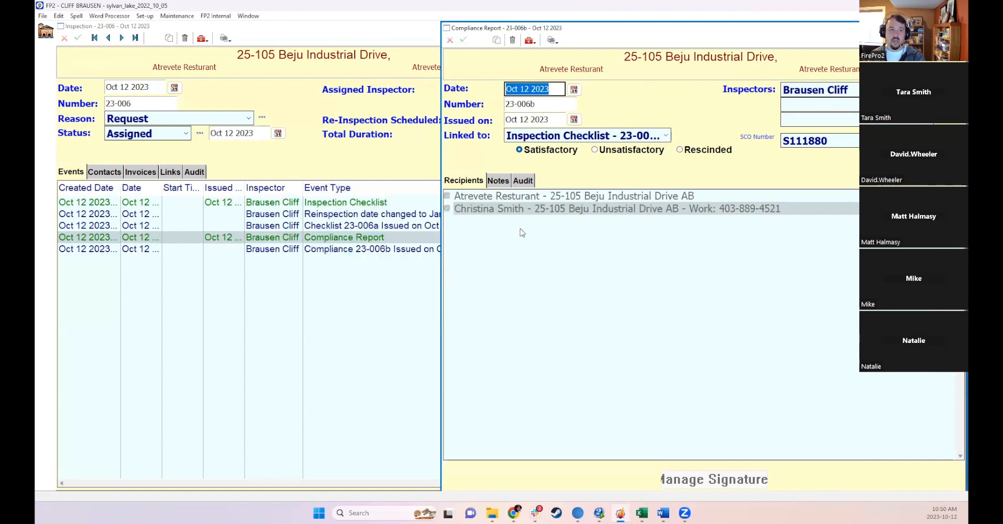
# - Print-preview the compliance report with inspector signature, notes and N/S checklist items, then close the preview
pyautogui.click(553, 40)
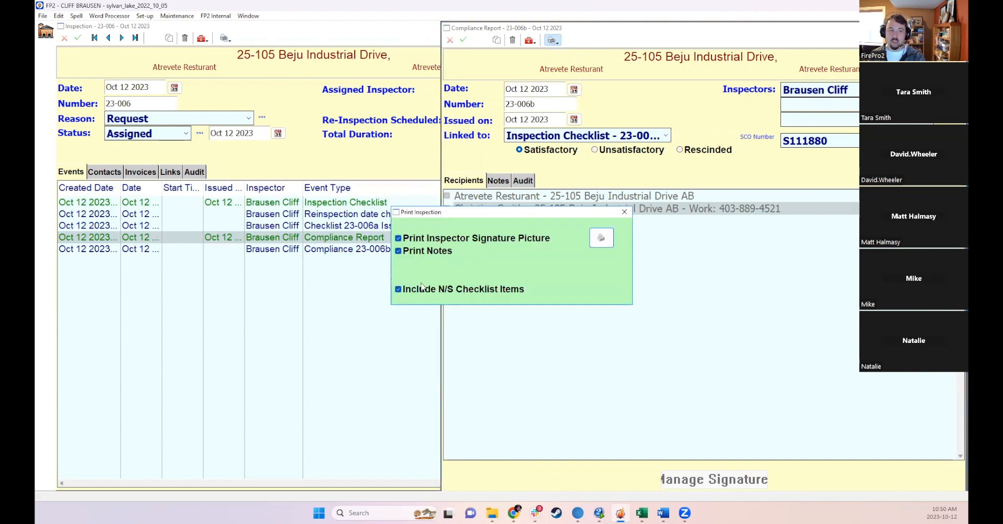
pyautogui.click(605, 238)
pyautogui.click(625, 358)
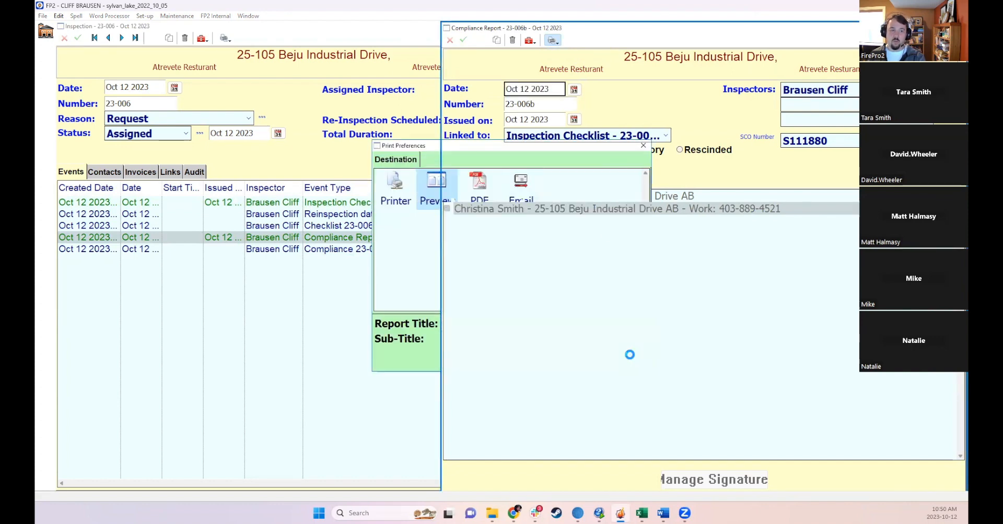
pyautogui.scroll(-3, 698, 335)
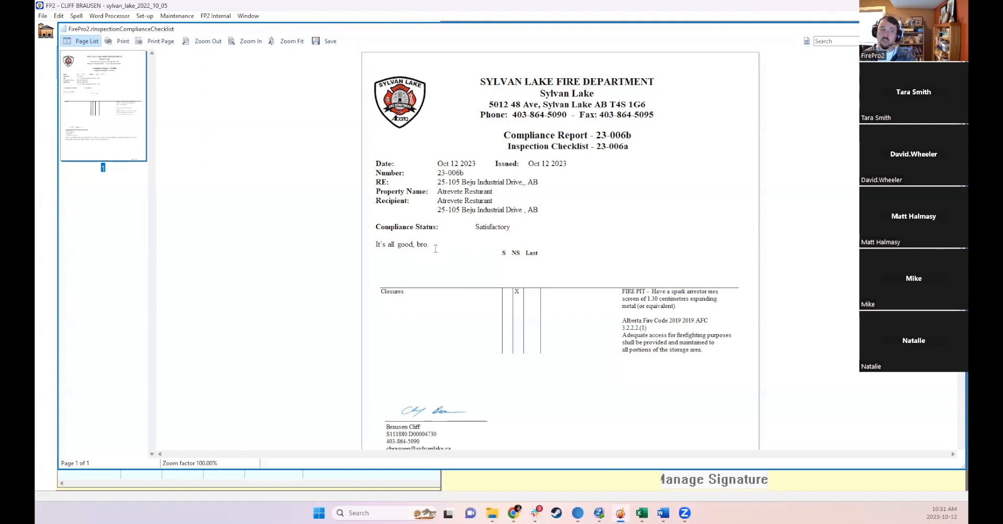
pyautogui.scroll(-1, 509, 247)
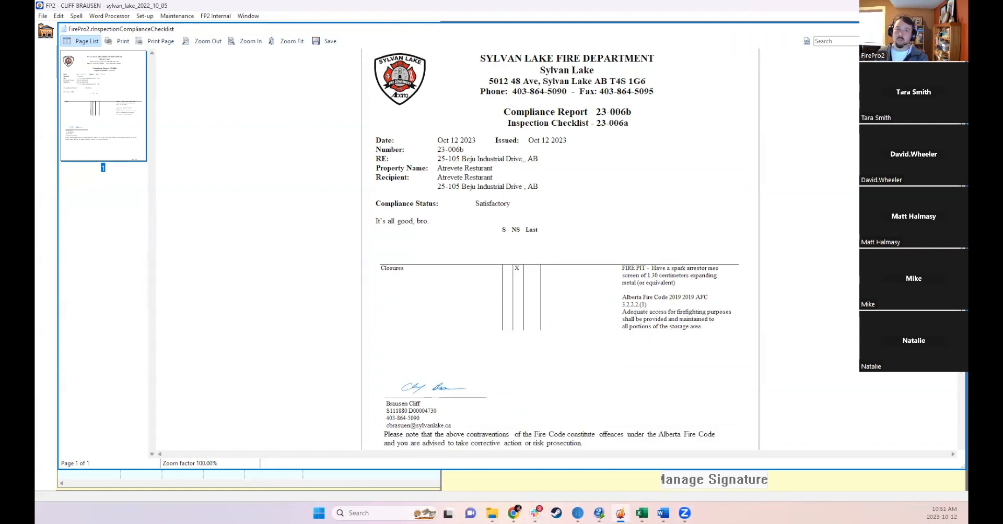
pyautogui.click(958, 28)
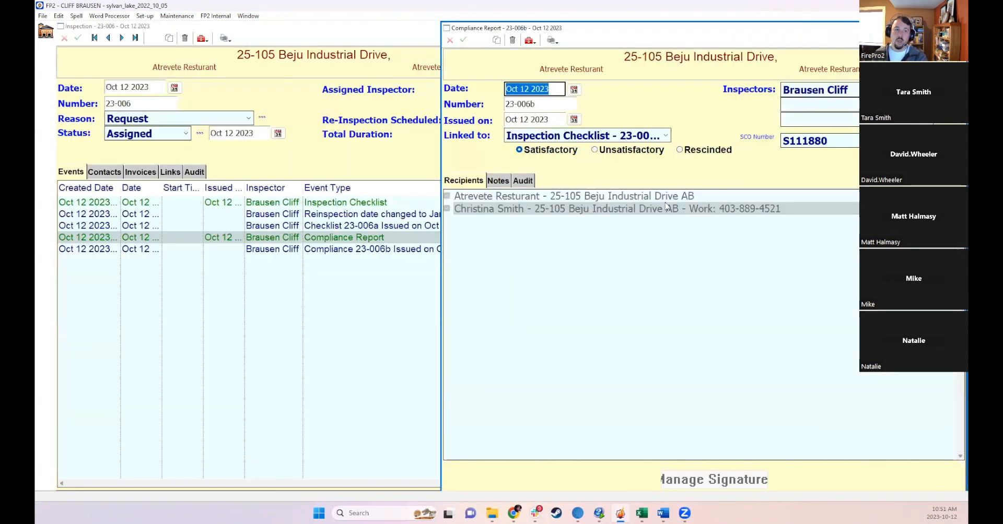
# - Delete the compliance report record 23-006b
pyautogui.click(512, 41)
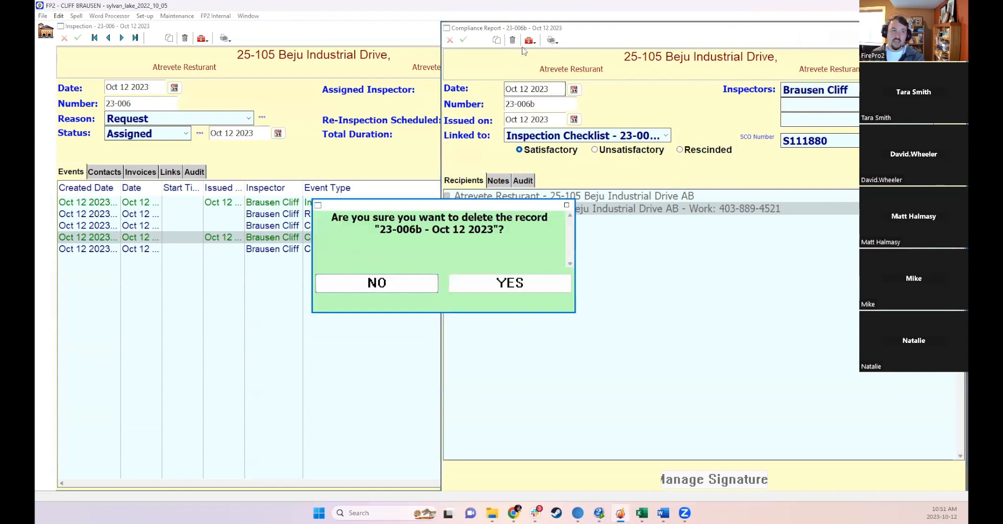
pyautogui.click(510, 284)
# - Open inspection checklist 23-006b and mark its Closures item as Resolved
pyautogui.click(421, 266)
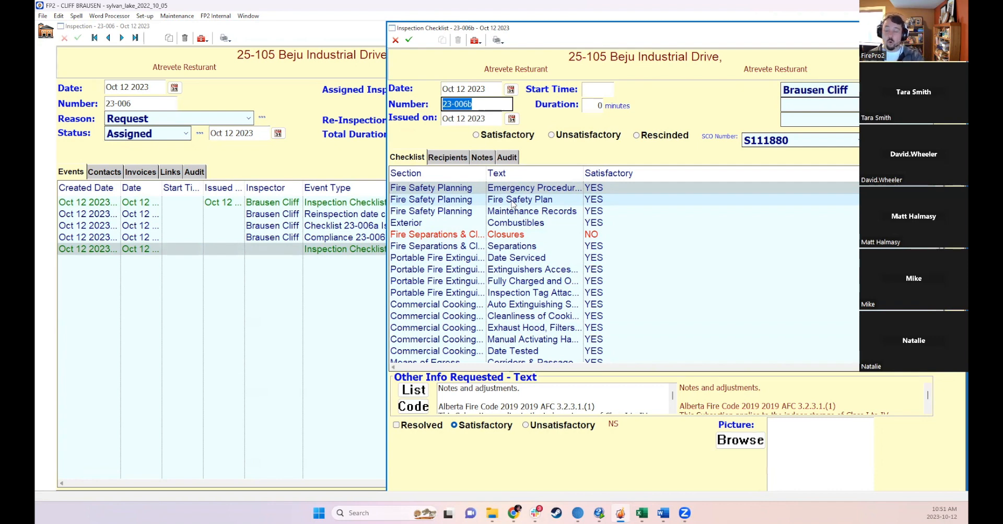
pyautogui.click(536, 236)
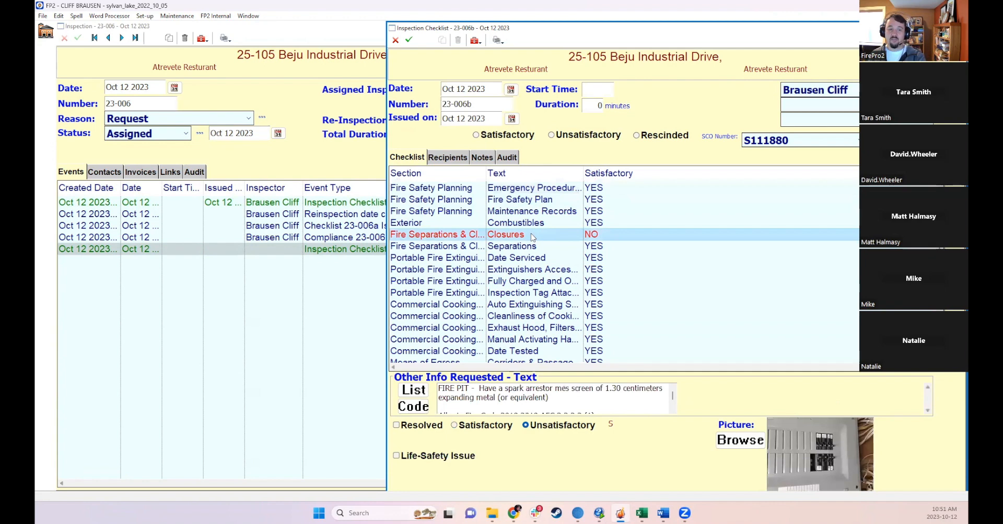
pyautogui.doubleClick(671, 33)
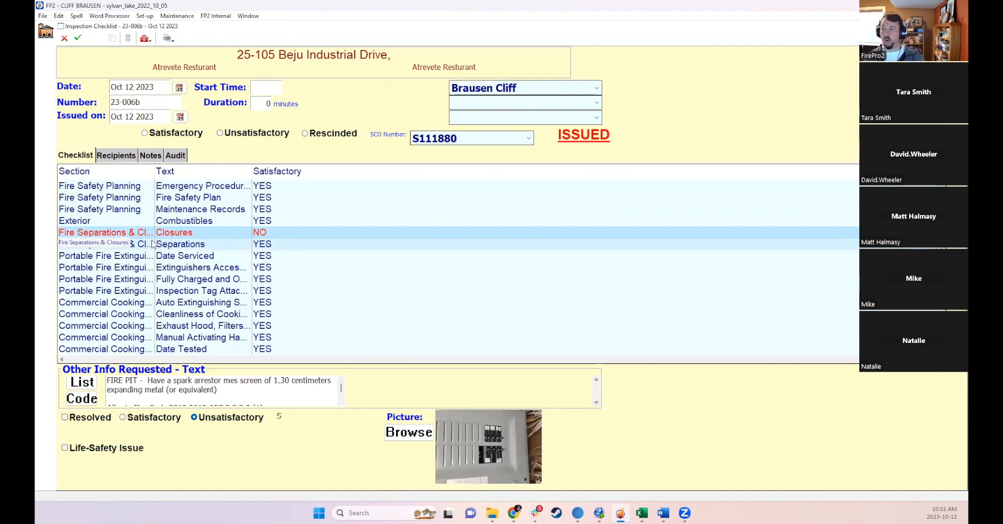
pyautogui.click(79, 421)
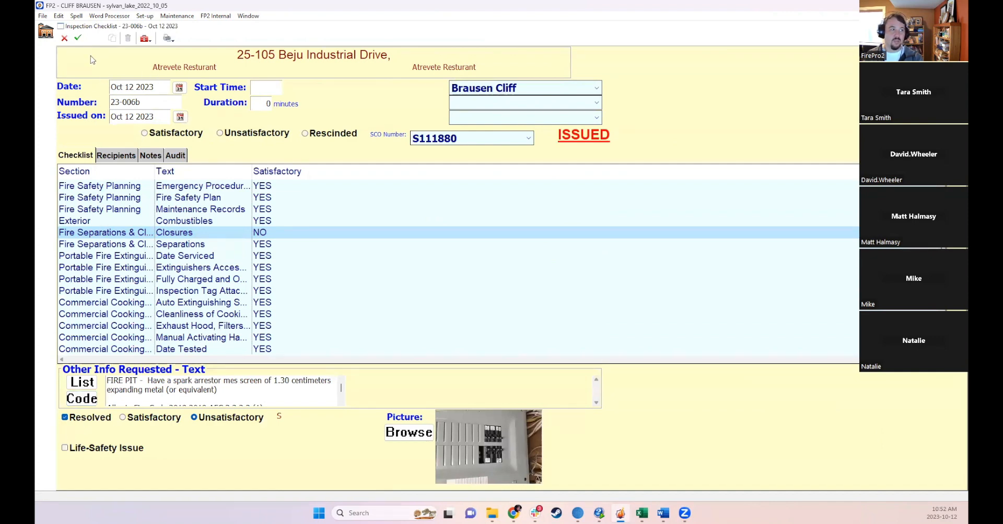
pyautogui.click(150, 292)
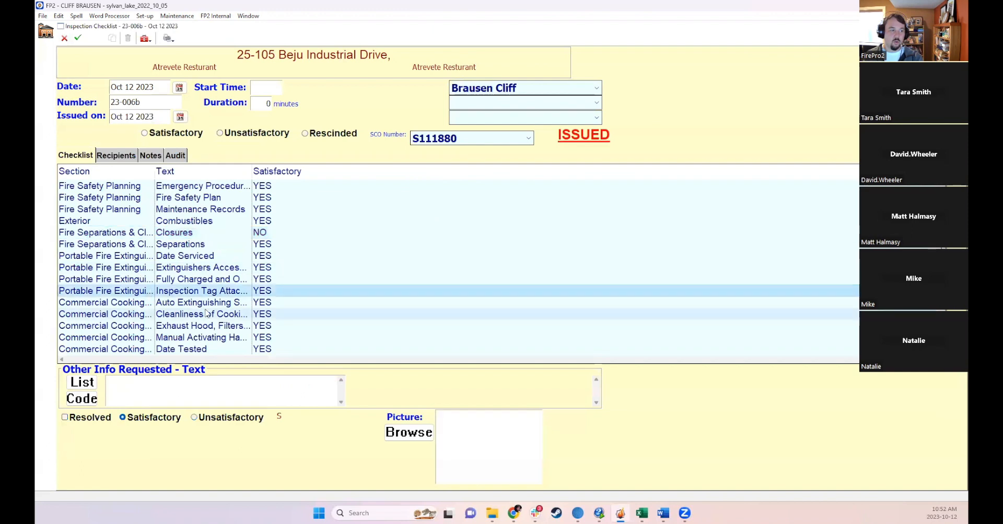
# - Save the checklist, agree to email it to all recipients, then close the email window without sending
pyautogui.click(78, 37)
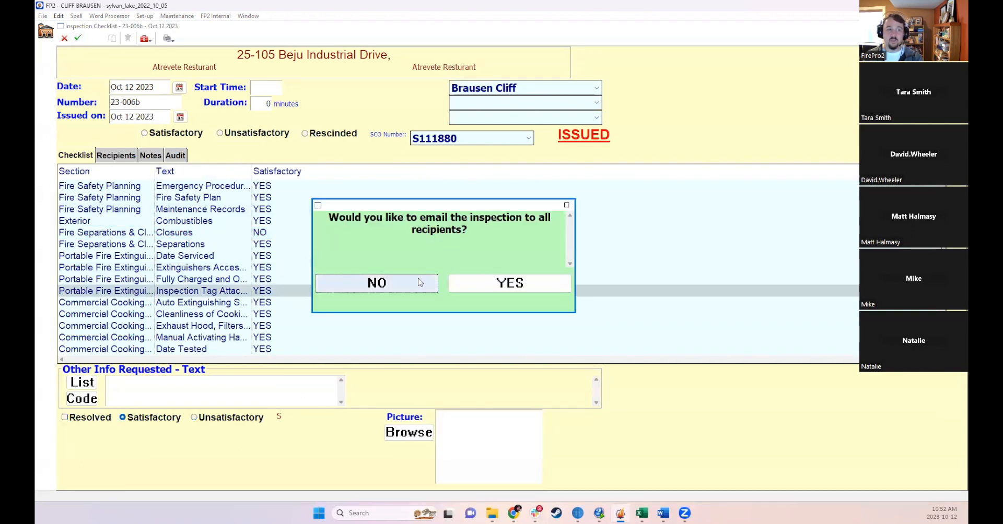
pyautogui.click(480, 286)
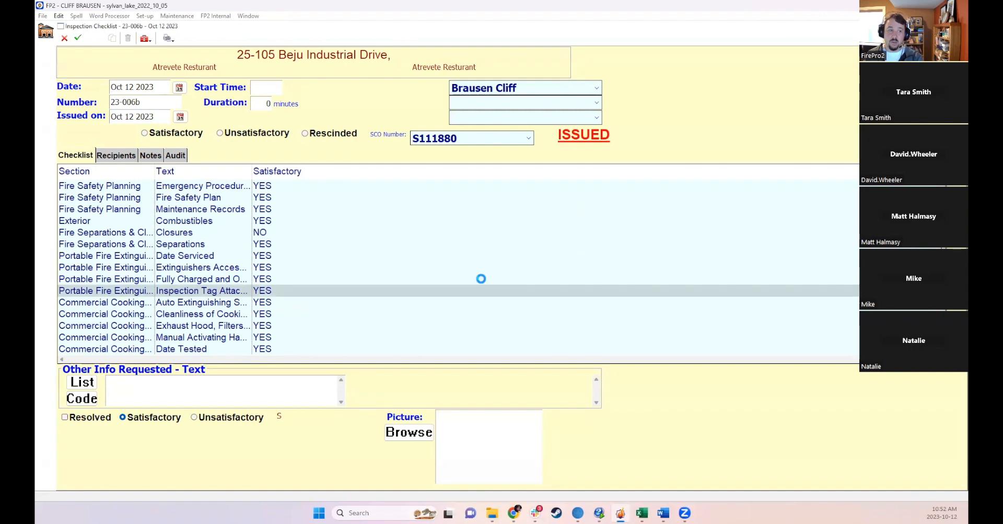
pyautogui.click(497, 312)
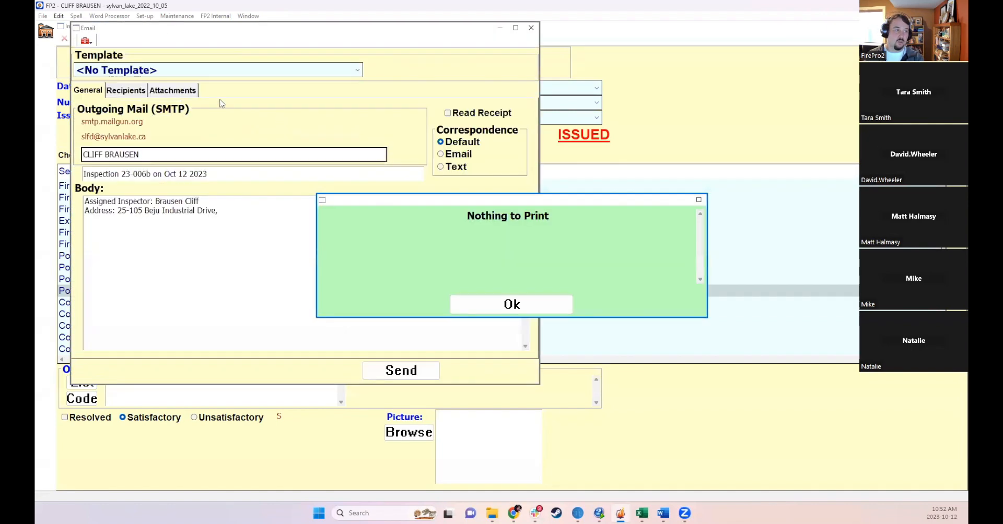
pyautogui.click(487, 300)
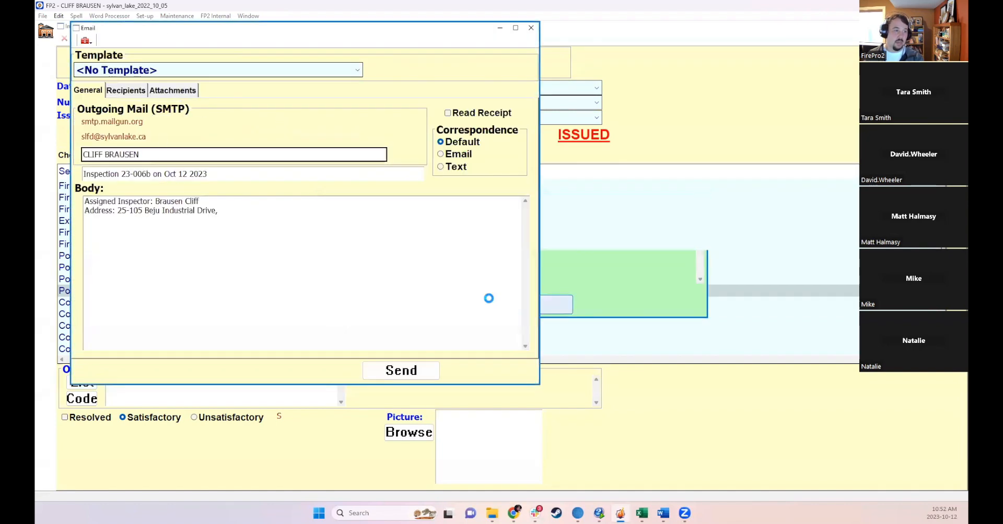
pyautogui.click(531, 28)
# - Print-preview the checklist including checklist item pictures, resolved item pictures and all items
pyautogui.click(167, 38)
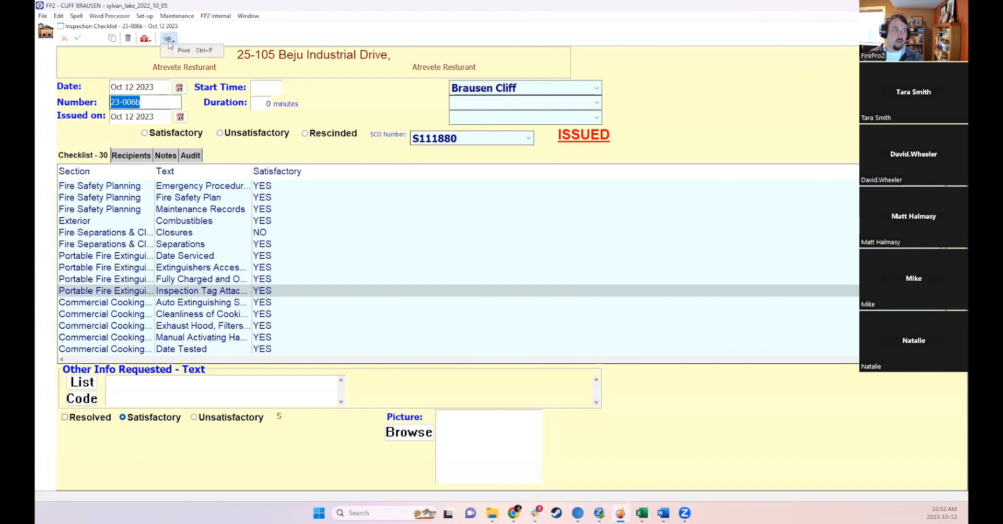
pyautogui.click(197, 52)
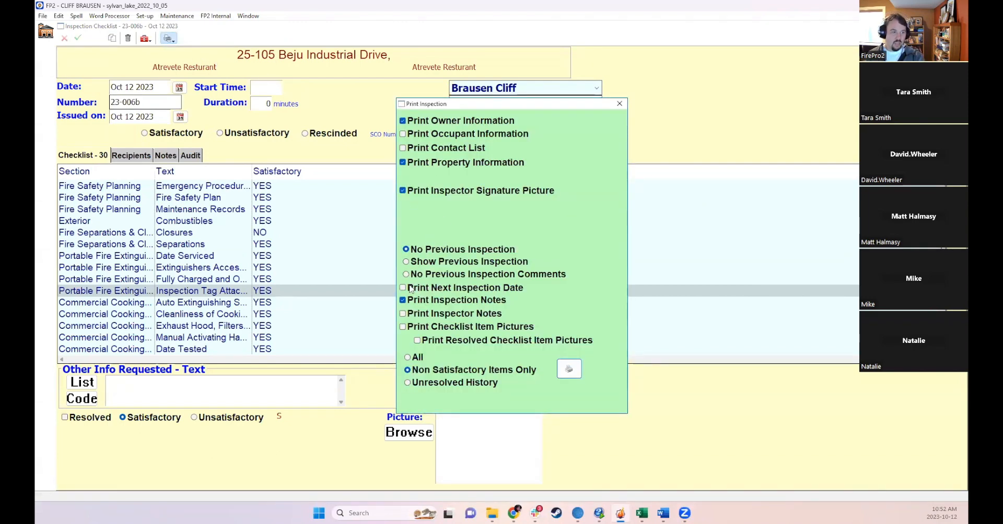
pyautogui.click(434, 329)
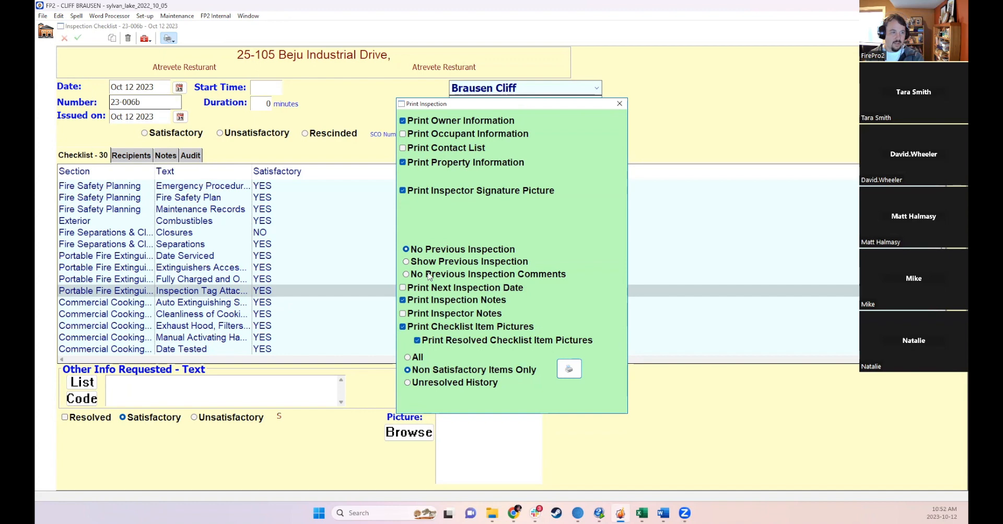
pyautogui.click(415, 358)
pyautogui.click(568, 369)
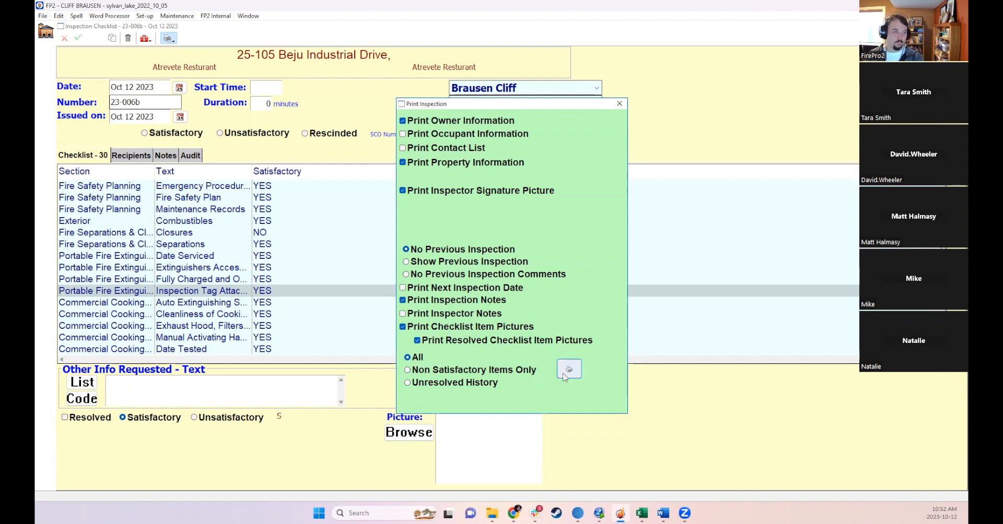
pyautogui.doubleClick(424, 186)
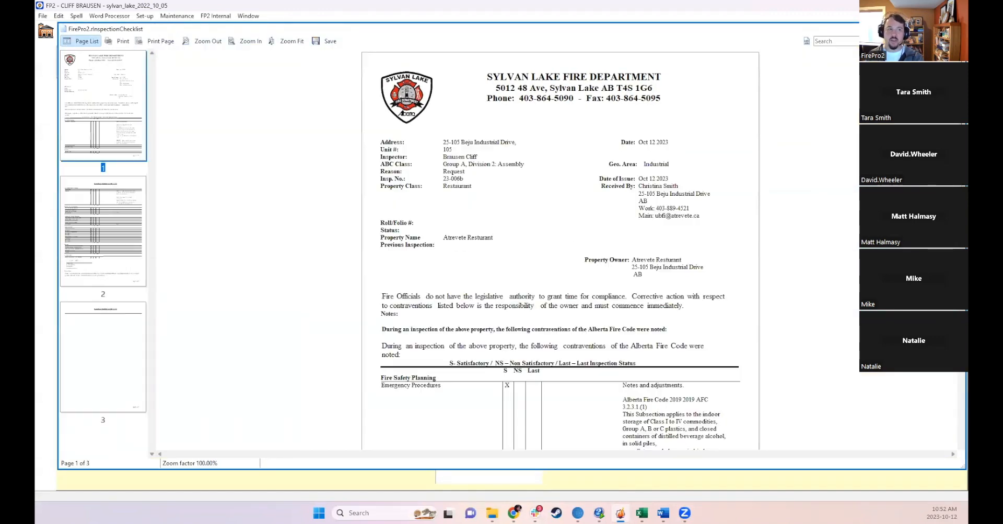
# - Scroll through the previewed checklist and item pictures reports, then close the previews and the checklist
pyautogui.scroll(-3, 525, 225)
pyautogui.scroll(-10, 616, 306)
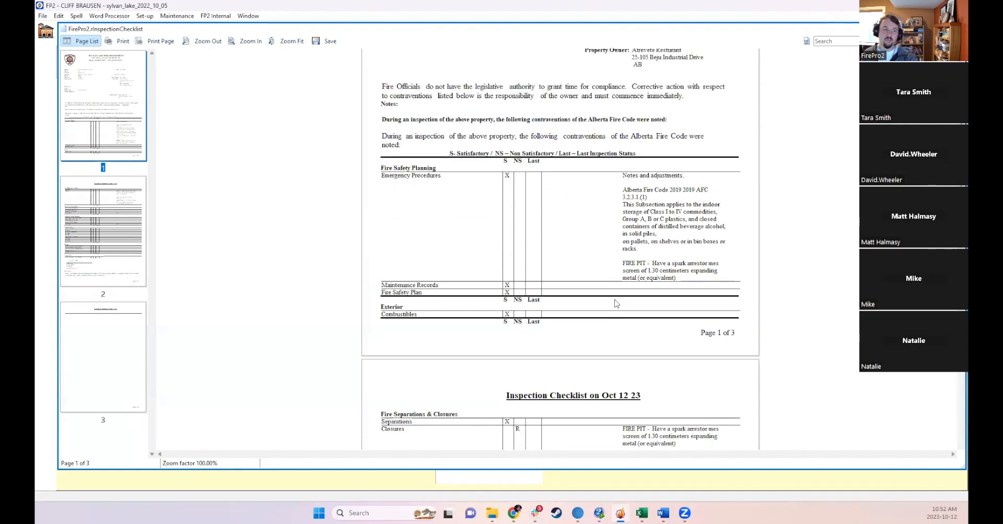
pyautogui.scroll(-1, 611, 264)
pyautogui.scroll(10, 634, 227)
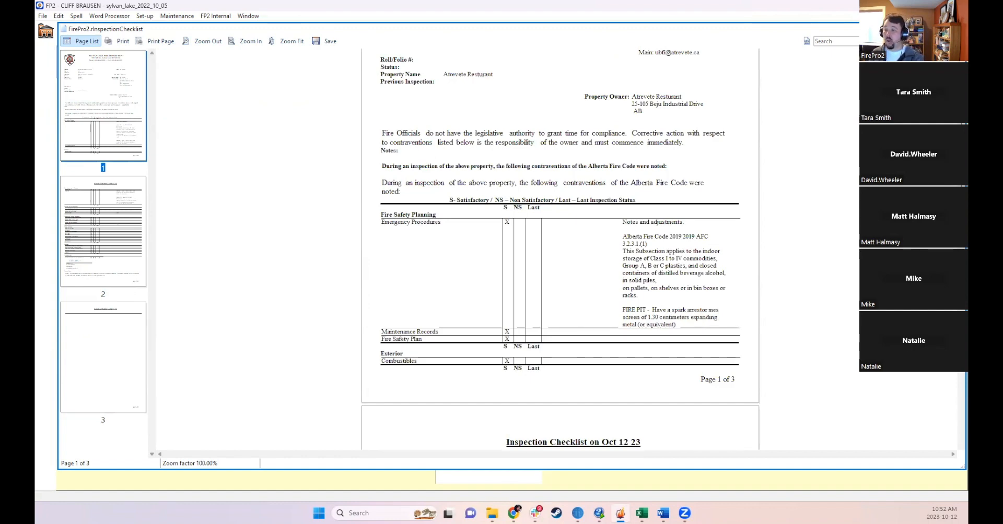
pyautogui.click(957, 29)
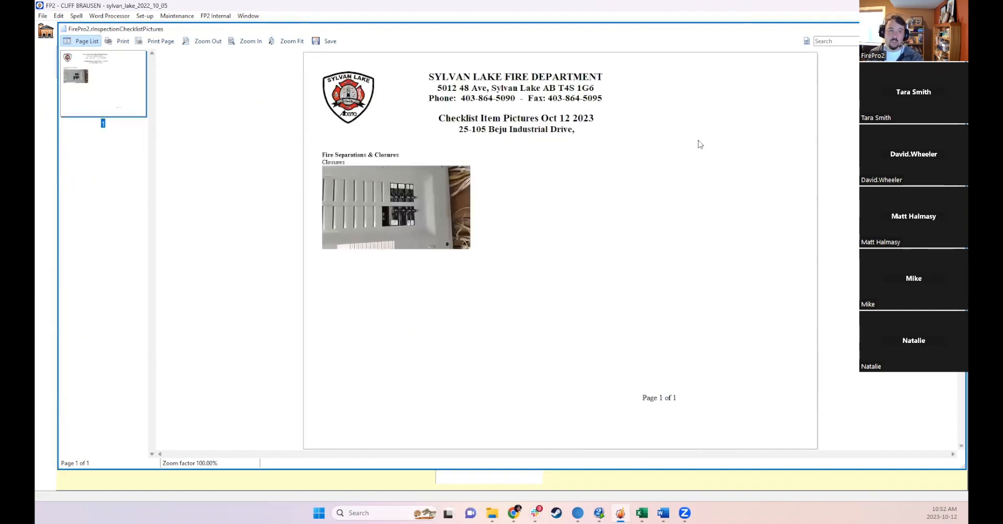
pyautogui.click(957, 28)
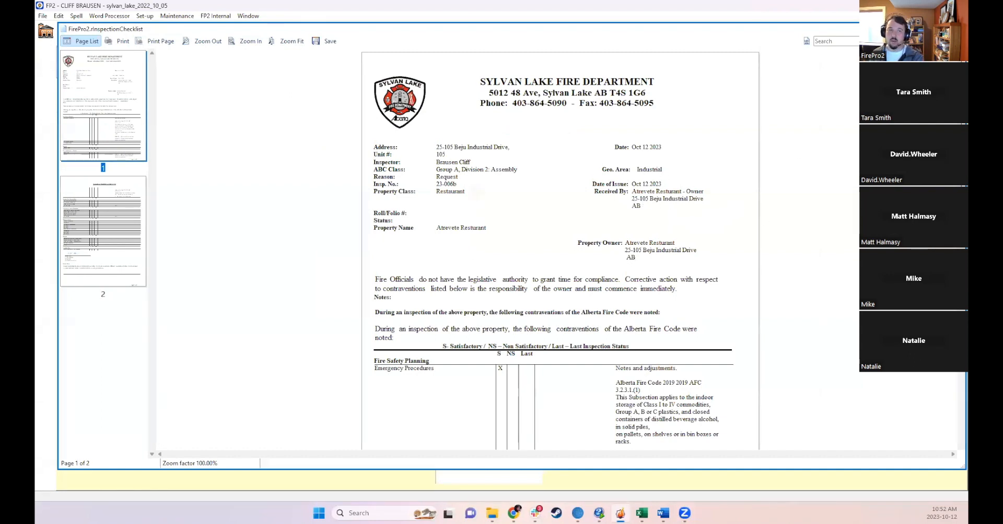
pyautogui.click(957, 29)
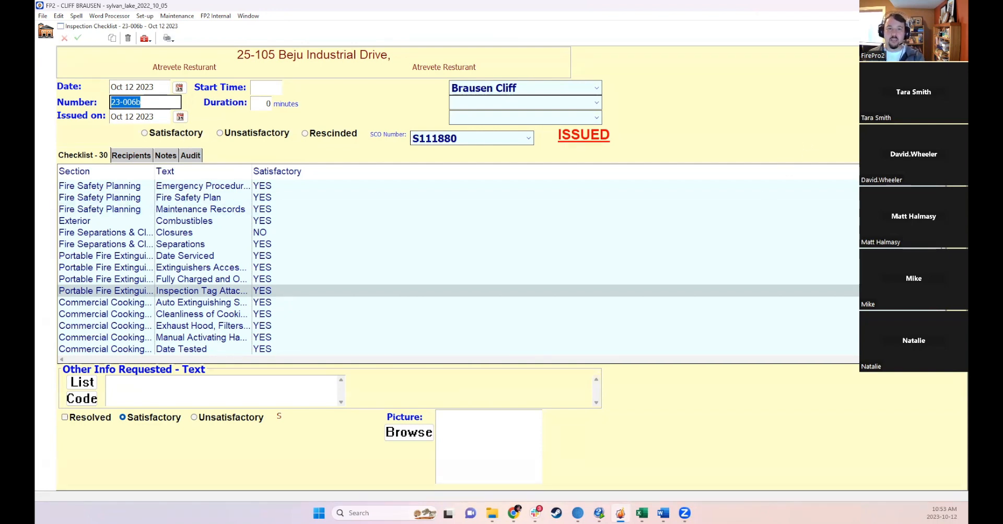
pyautogui.click(960, 26)
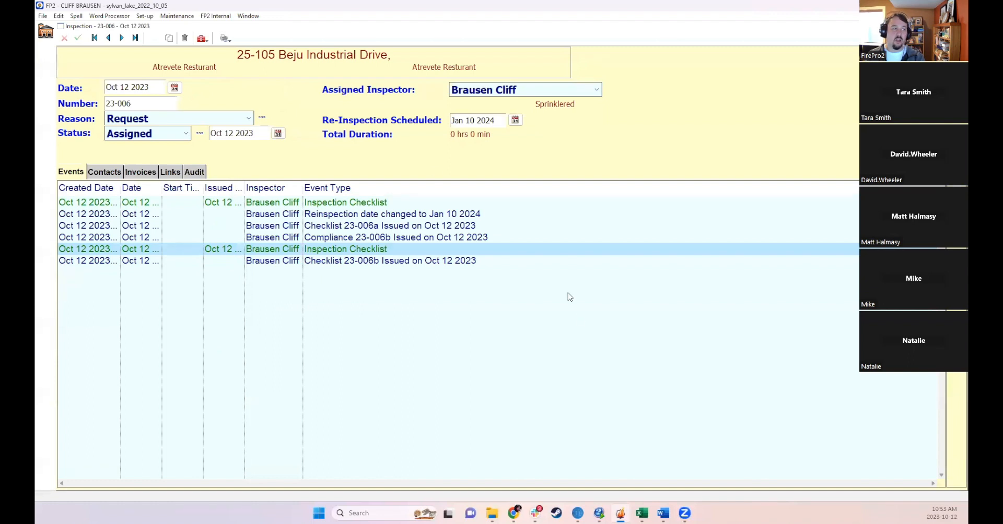
# - Set the inspection's status to Closed, save, and continue through the Close Inspection dialog
pyautogui.click(186, 134)
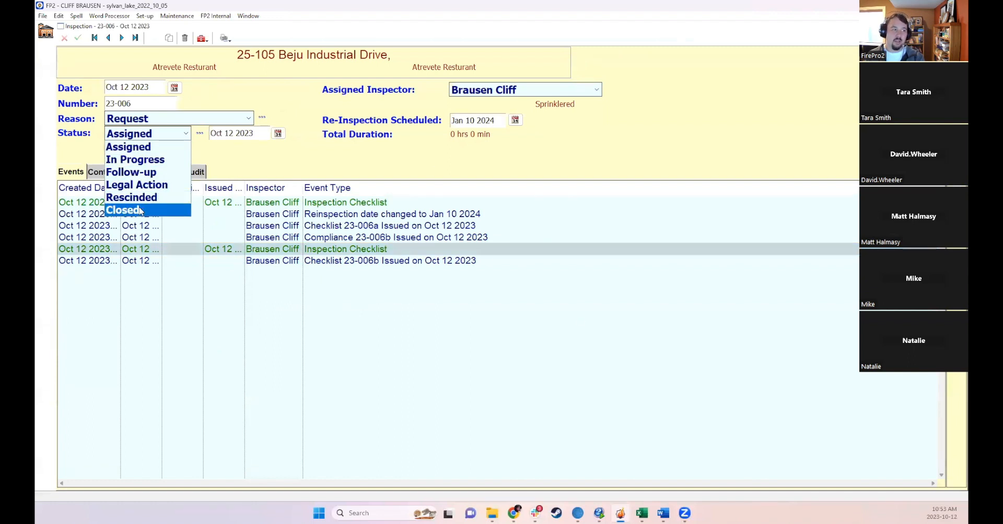
pyautogui.click(120, 208)
pyautogui.click(78, 38)
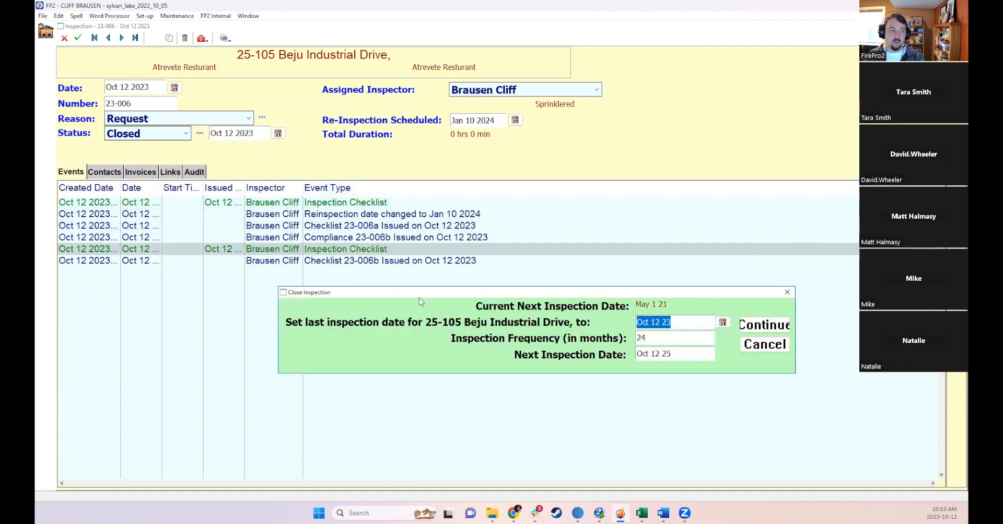
pyautogui.click(757, 326)
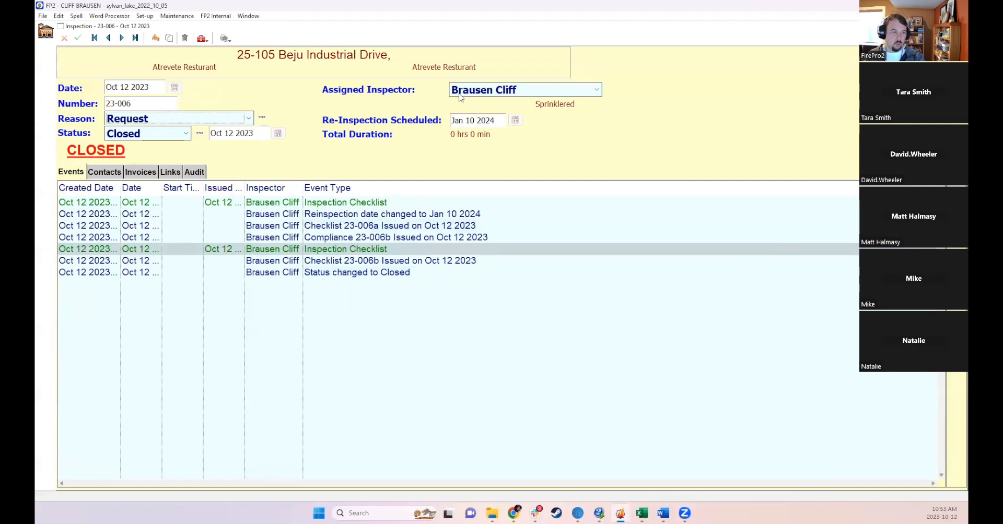
# - Open the Enter Password dialog and select the kingsville_2023_09_19 database from the database list
pyautogui.click(42, 16)
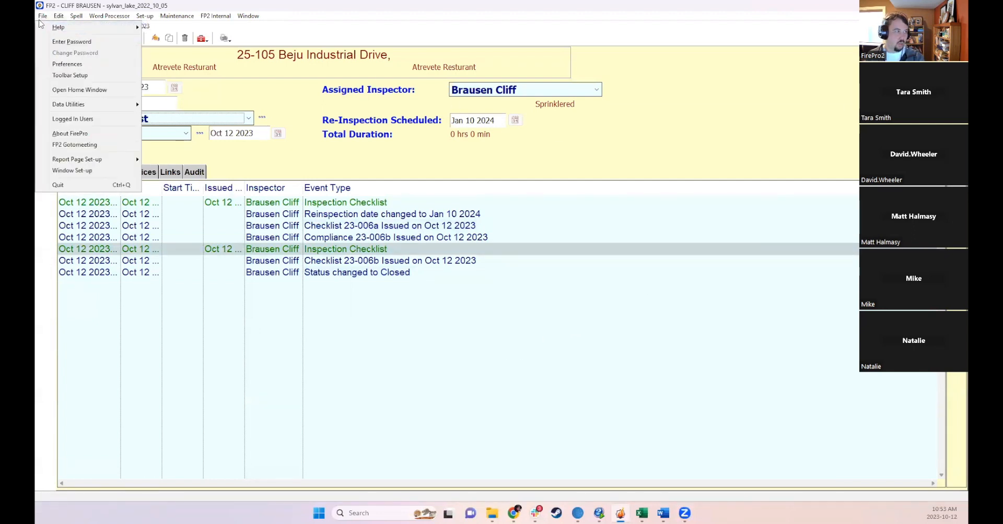
pyautogui.click(71, 41)
pyautogui.click(625, 241)
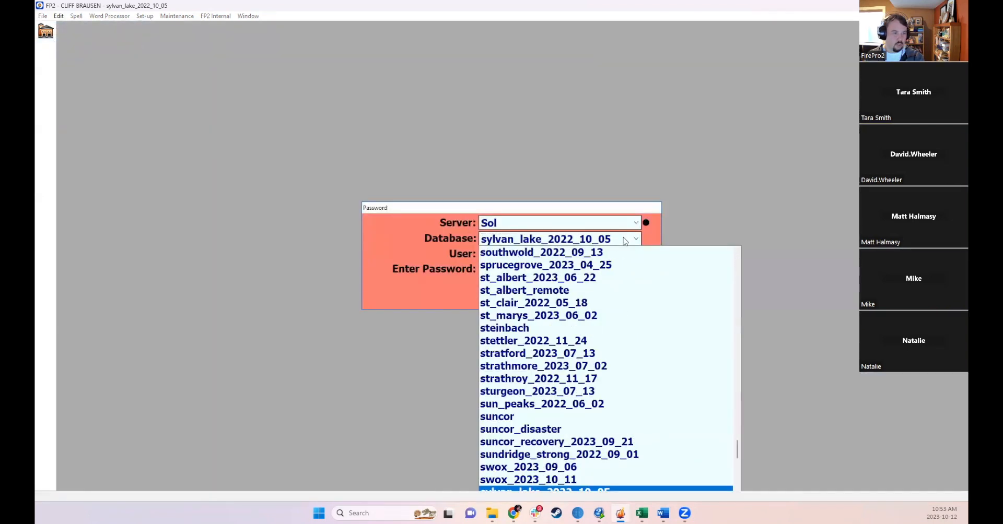
pyautogui.scroll(-4, 633, 338)
pyautogui.scroll(-10, 638, 337)
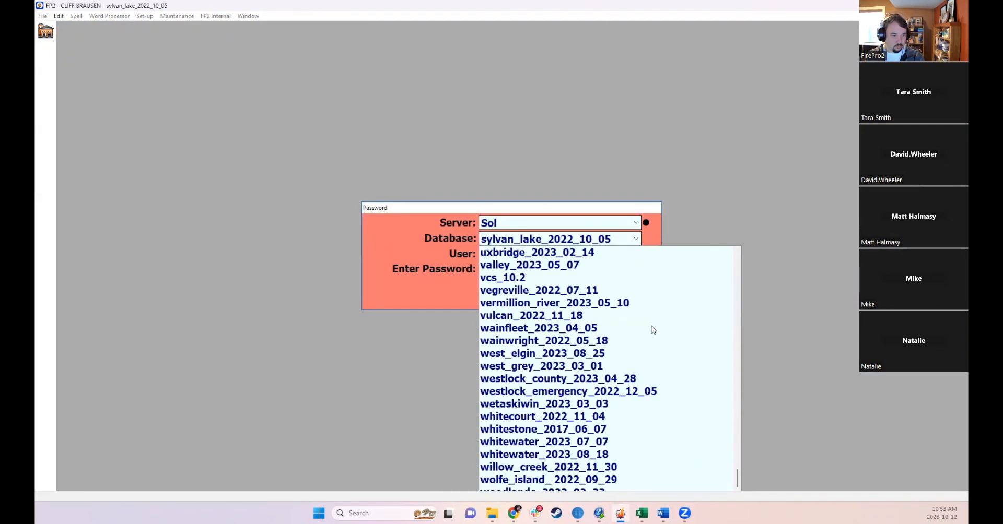
pyautogui.scroll(-1, 653, 329)
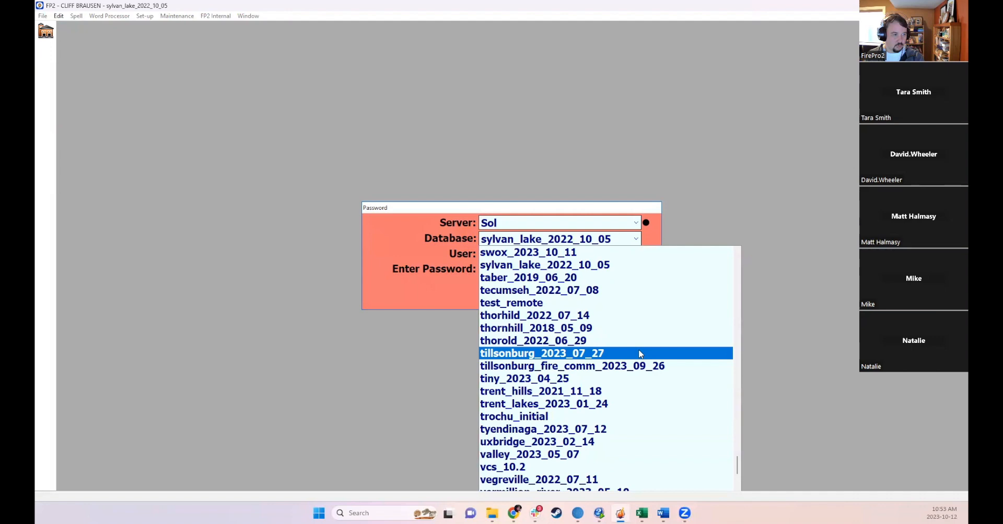
pyautogui.scroll(15, 638, 349)
pyautogui.scroll(5, 637, 342)
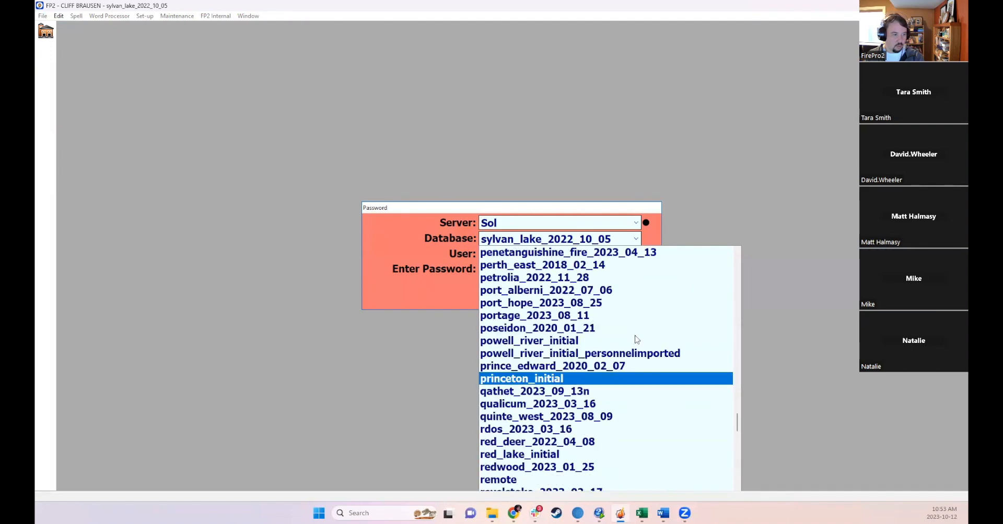
pyautogui.scroll(3, 598, 301)
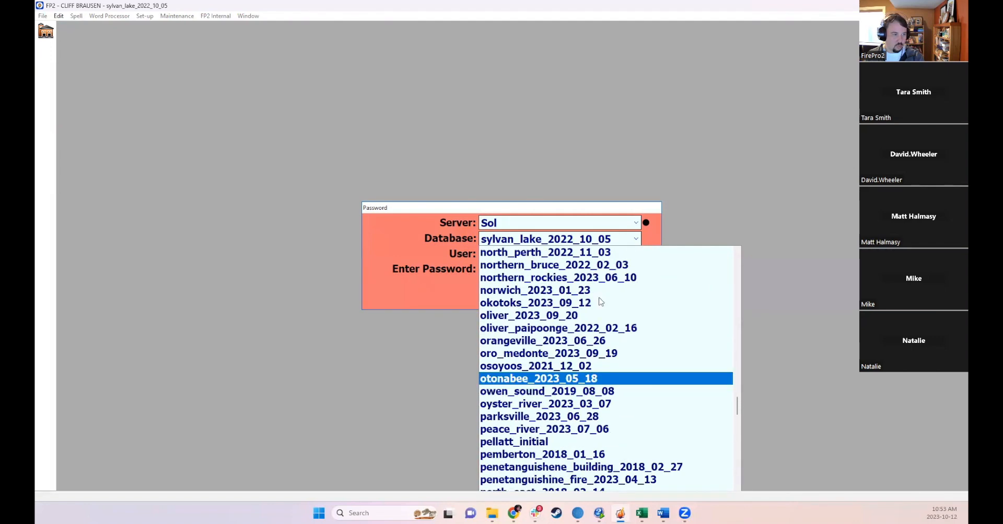
pyautogui.scroll(5, 622, 292)
pyautogui.scroll(20, 631, 286)
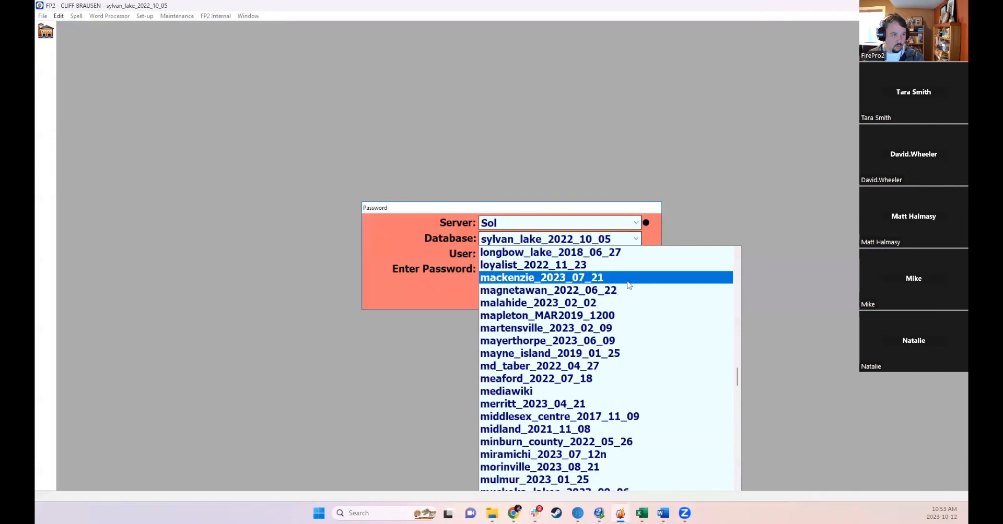
pyautogui.scroll(4, 620, 292)
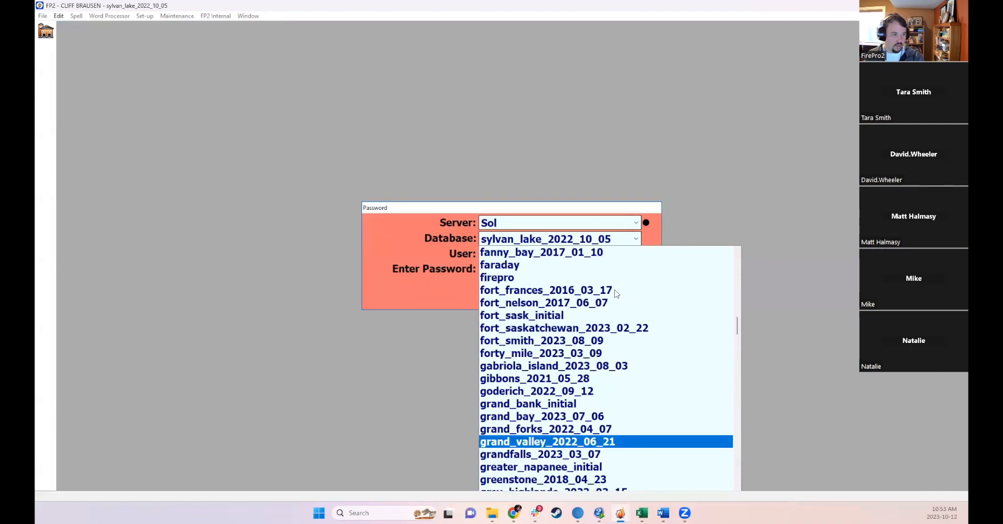
pyautogui.scroll(-15, 605, 318)
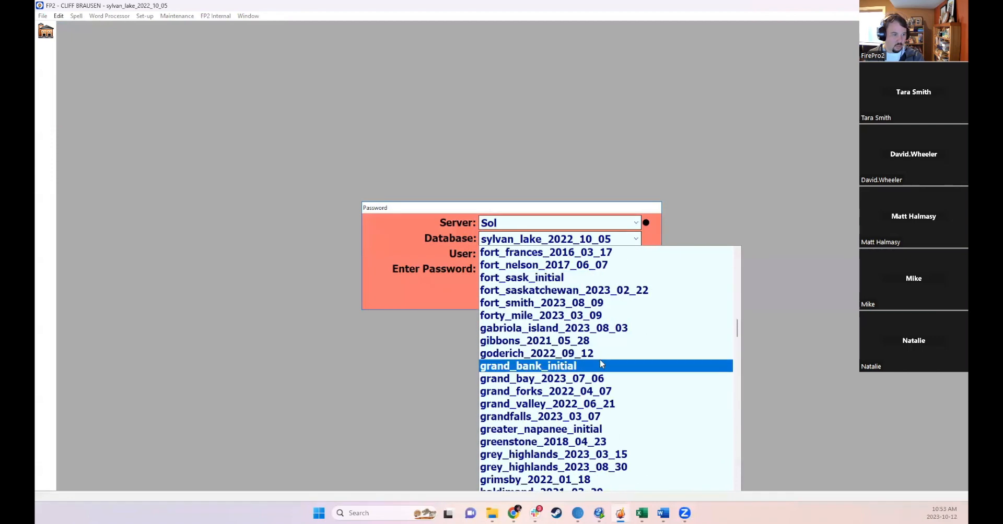
pyautogui.scroll(-7, 606, 365)
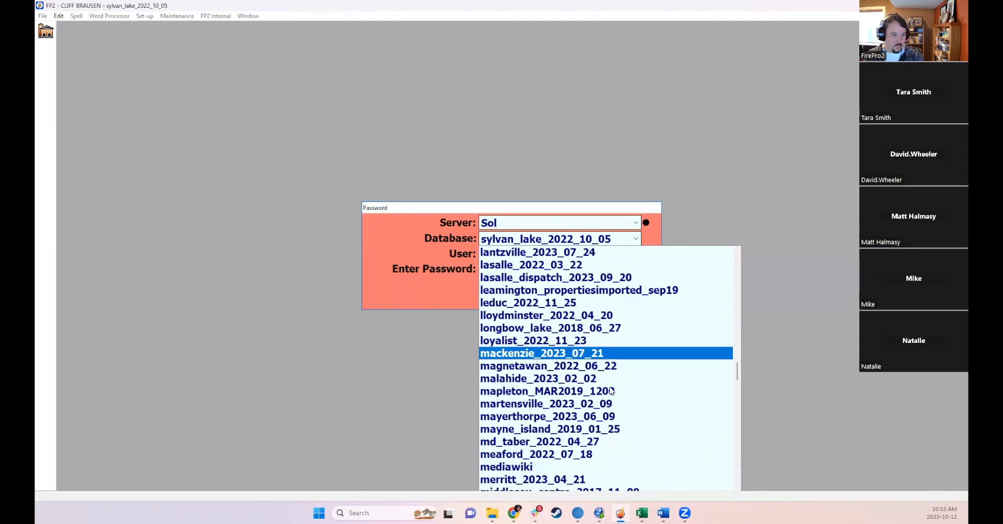
pyautogui.scroll(3, 614, 384)
pyautogui.scroll(3, 612, 380)
pyautogui.scroll(2, 579, 339)
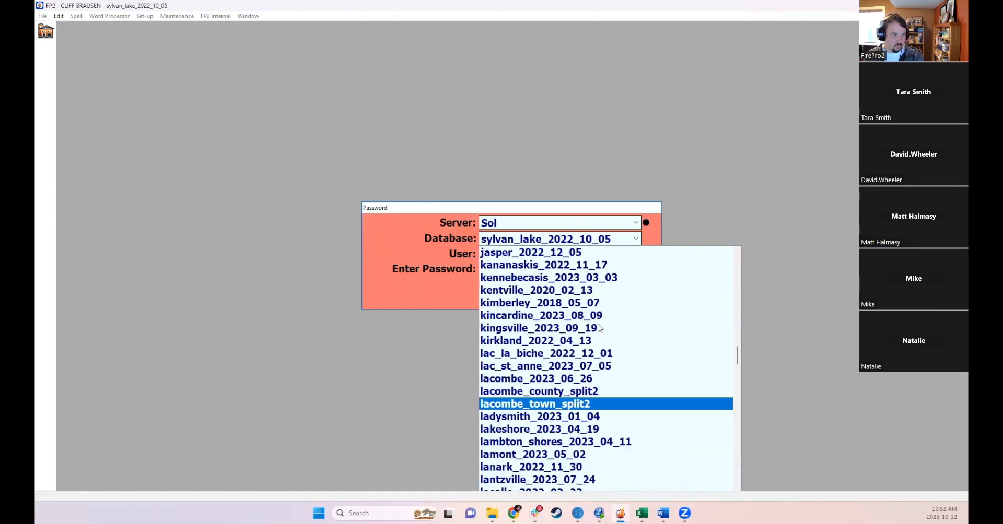
pyautogui.click(566, 328)
# - Log in to the selected database and dismiss the Python extension notice
pyautogui.click(512, 255)
pyautogui.click(522, 266)
pyautogui.click(569, 295)
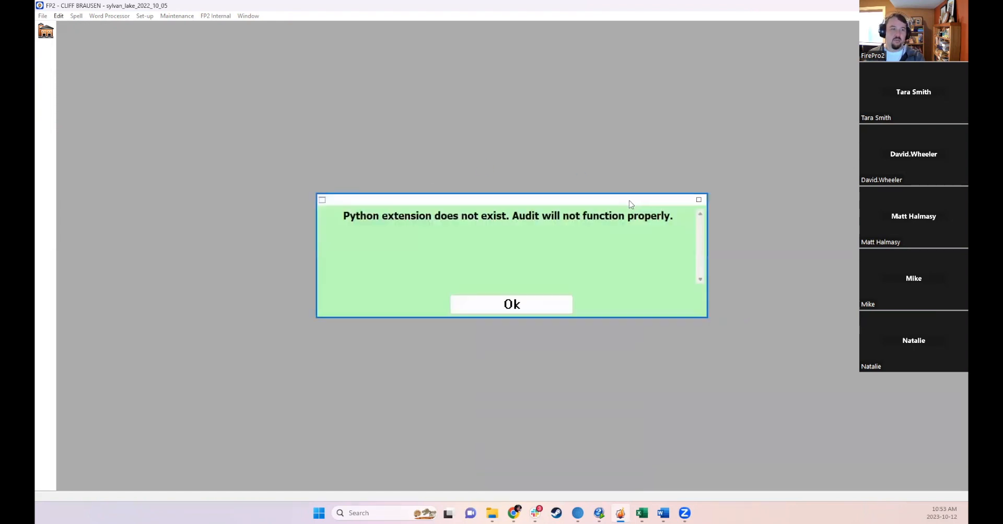
pyautogui.click(488, 306)
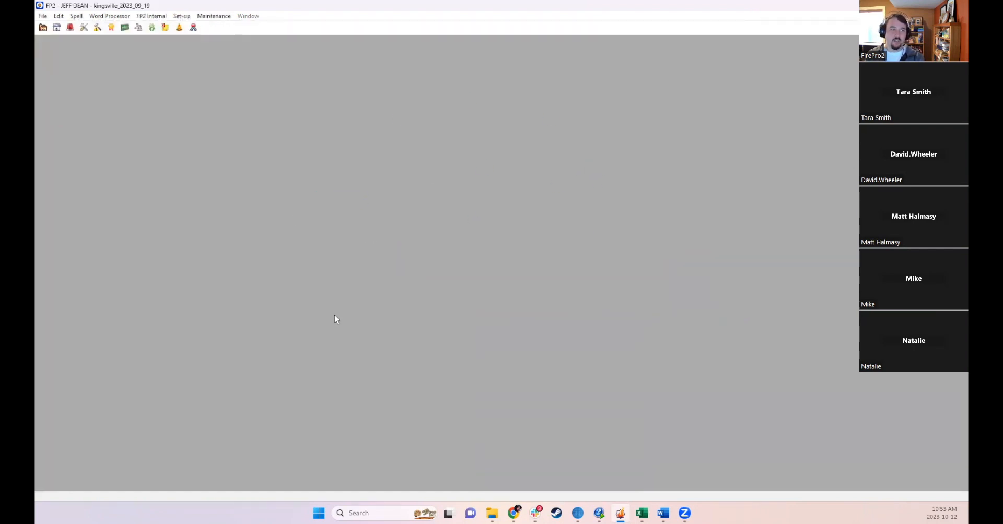
# - Open the home window, launch the Inspections module and start a new inspection
pyautogui.click(43, 27)
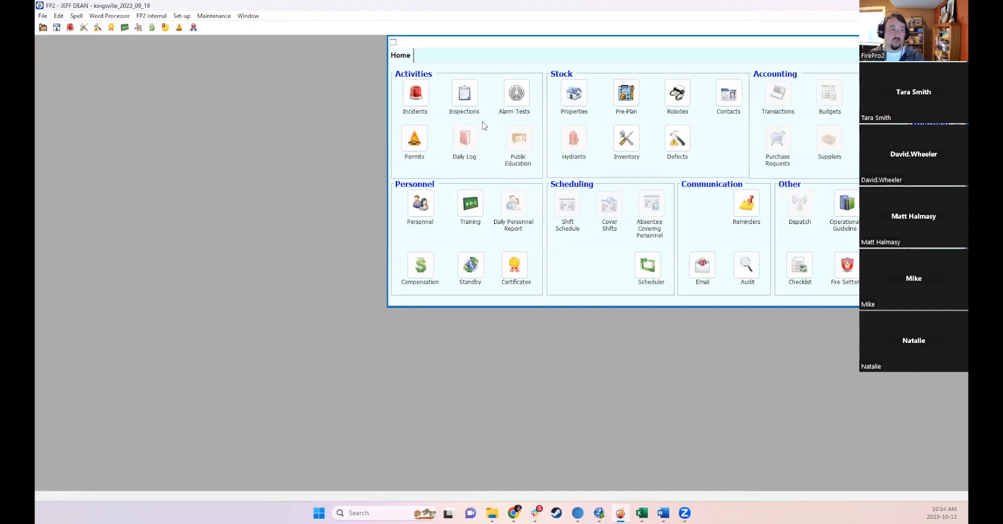
pyautogui.click(464, 94)
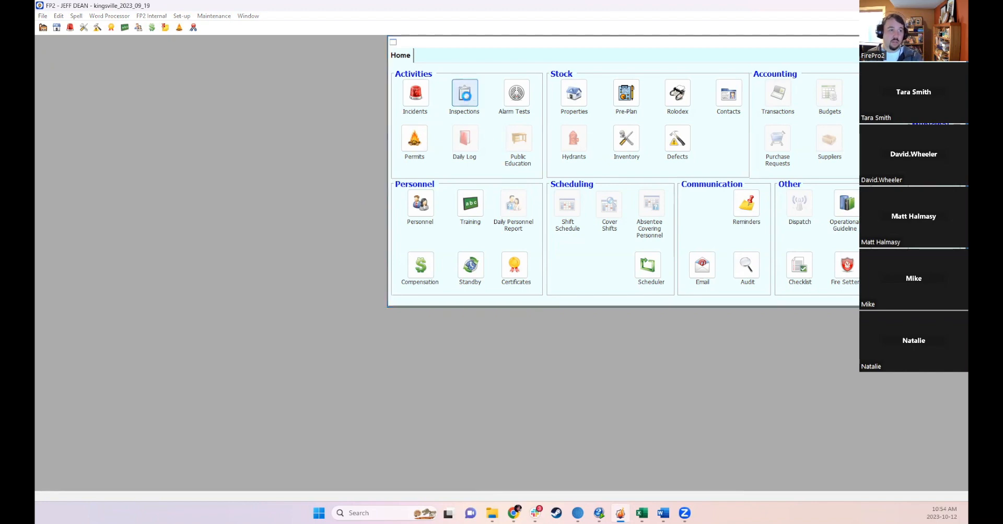
pyautogui.click(600, 228)
pyautogui.click(638, 231)
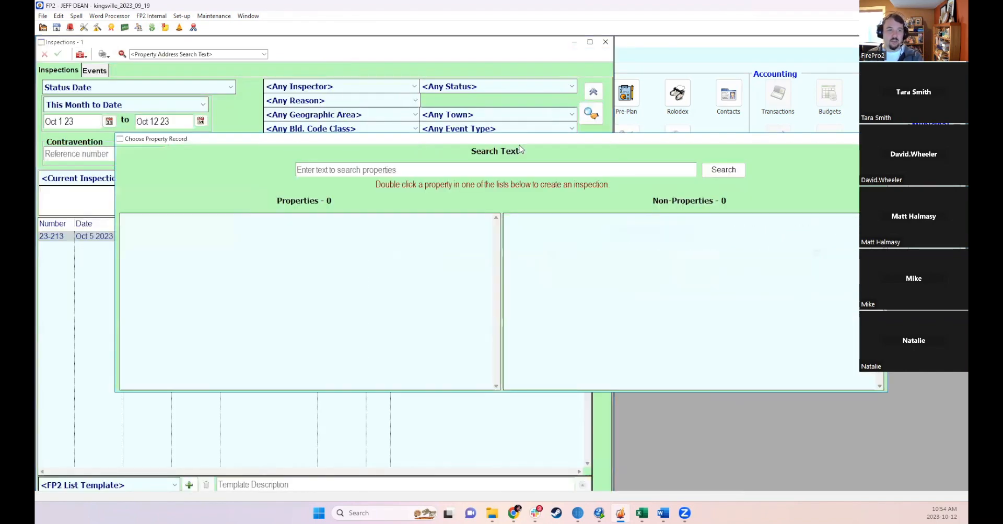
# - Search properties for 100 and create an inspection for 100 Talbot Road E, Cottam – Canada Post
pyautogui.write('100')
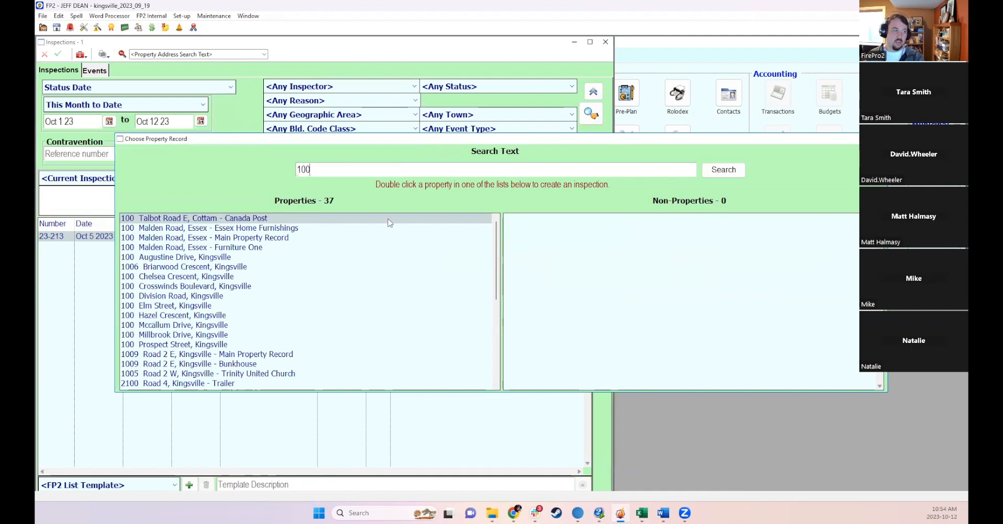
pyautogui.doubleClick(206, 219)
pyautogui.click(571, 135)
pyautogui.click(483, 146)
pyautogui.click(434, 55)
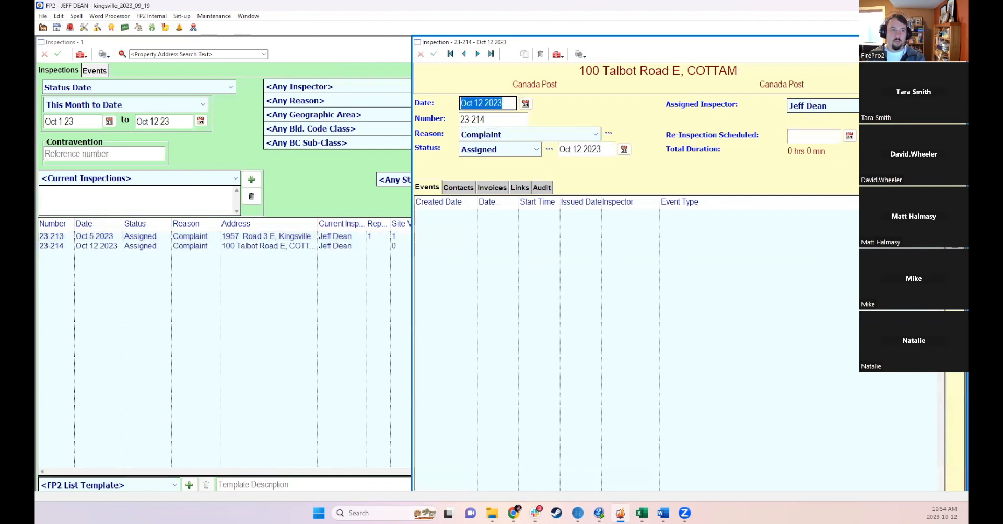
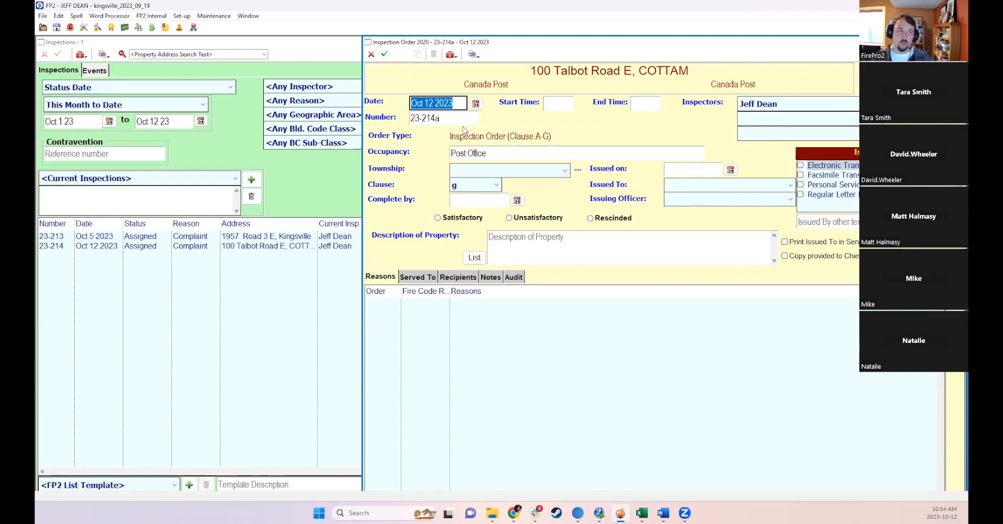
# - Set the inspection order's township to KINGSVILLE and issue it to the property owner
pyautogui.click(455, 108)
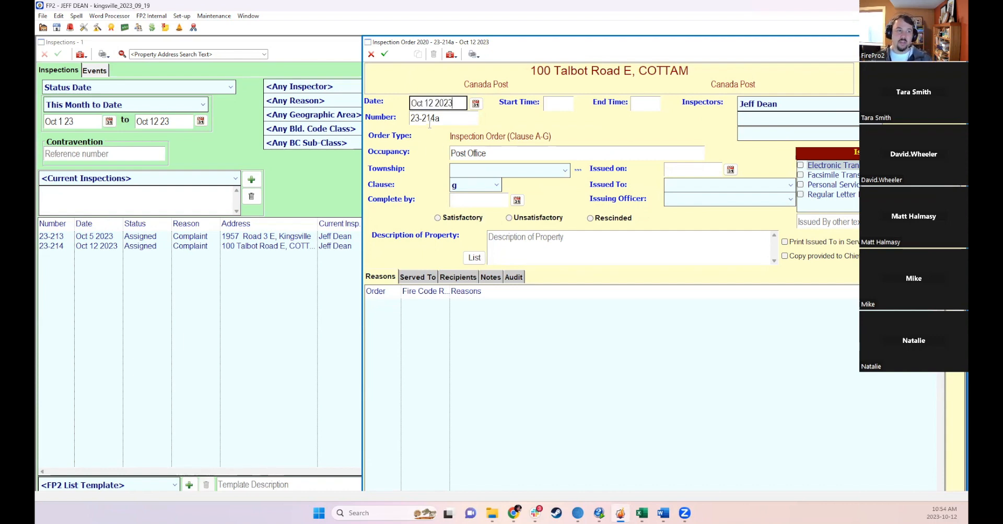
pyautogui.click(478, 169)
pyautogui.click(480, 193)
pyautogui.click(480, 191)
pyautogui.click(477, 189)
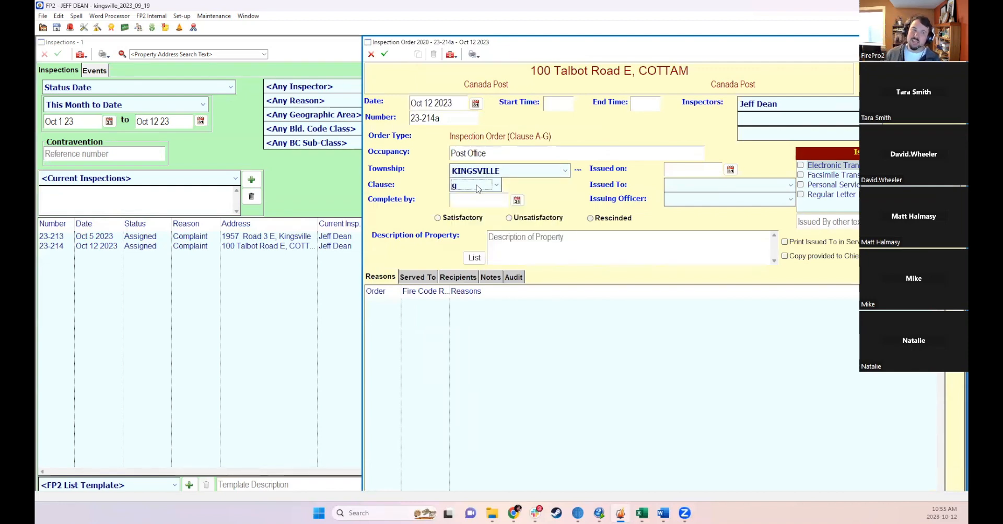
pyautogui.click(681, 185)
pyautogui.click(682, 208)
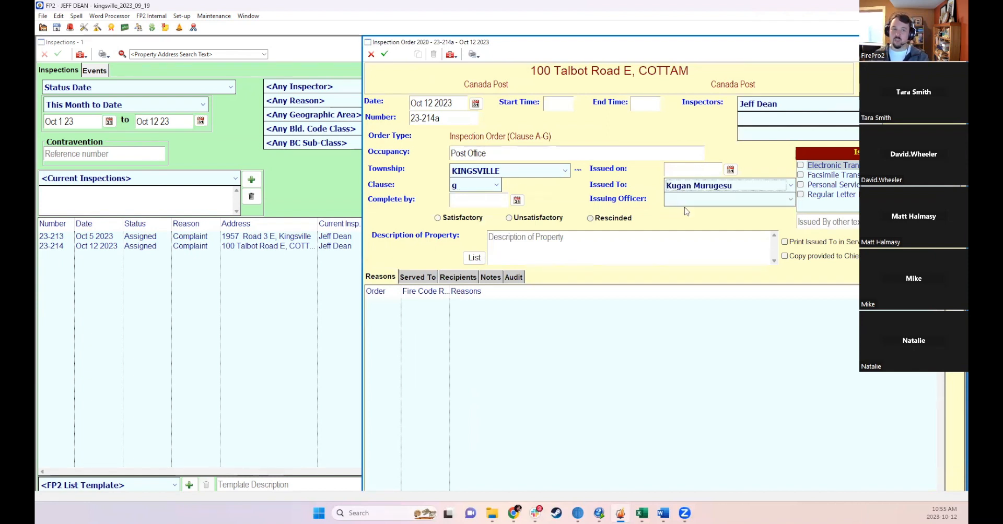
# - Choose the issuing officer and mark the order as issued by Regular Letter Mail
pyautogui.click(687, 200)
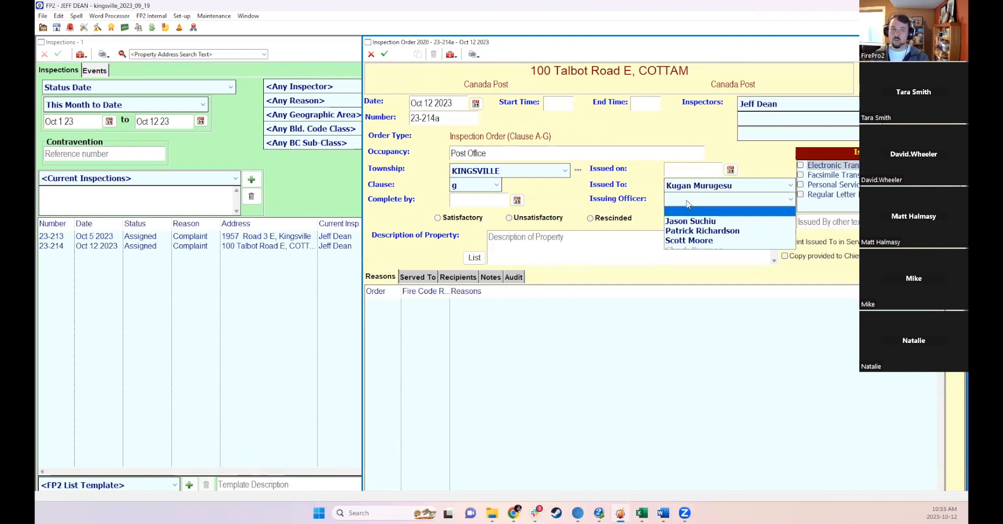
pyautogui.click(692, 231)
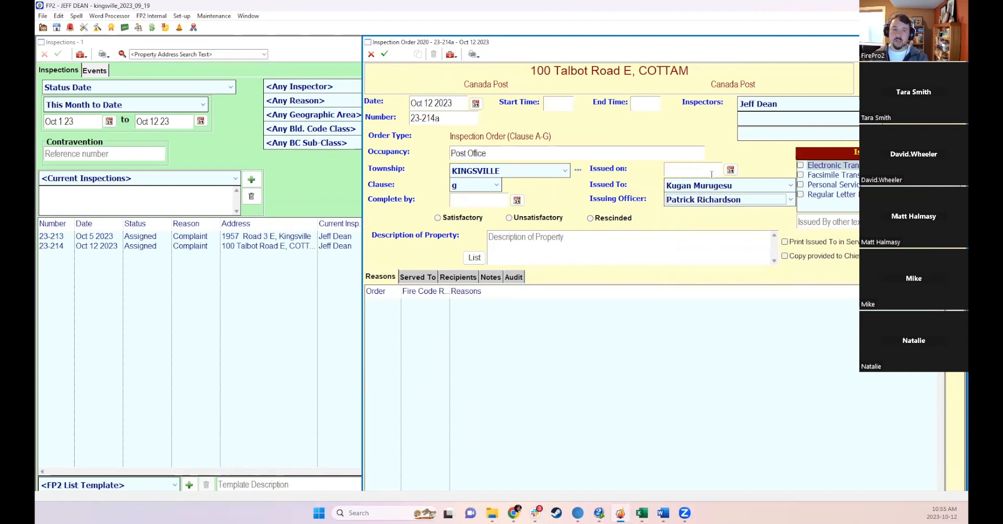
pyautogui.click(800, 195)
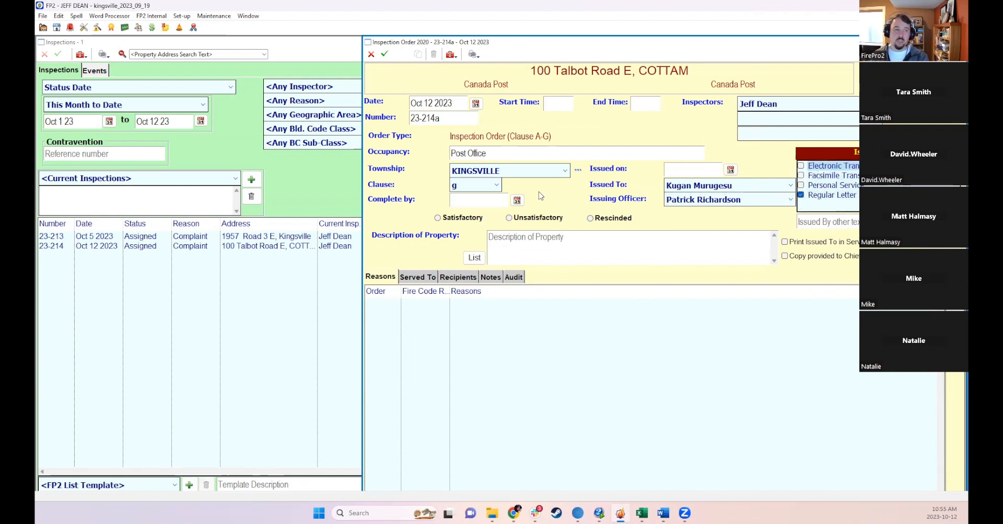
# - Set the Complete by date to Oct 16 2023
pyautogui.click(455, 203)
pyautogui.write('12')
pyautogui.moveTo(467, 204); pyautogui.dragTo(428, 206)
pyautogui.write('1')
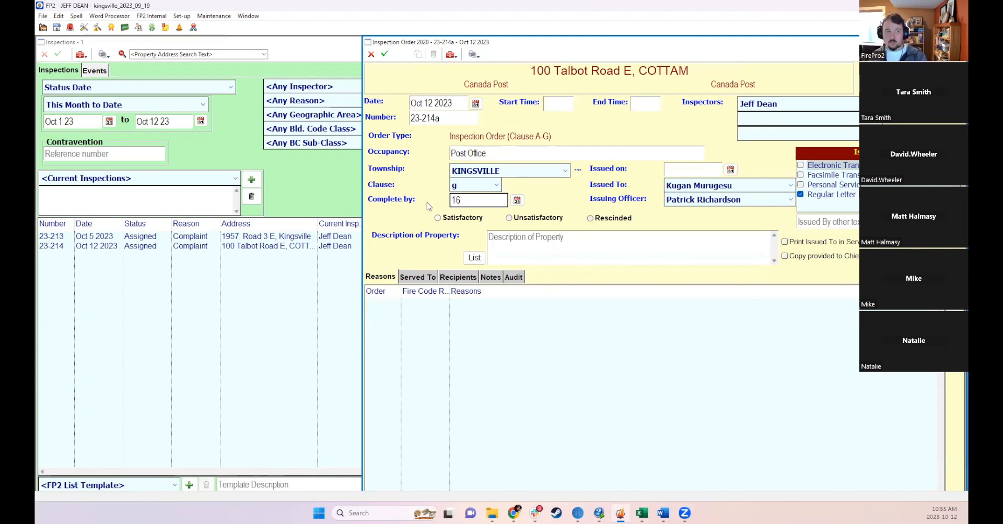
pyautogui.write('6')
pyautogui.press('Return')
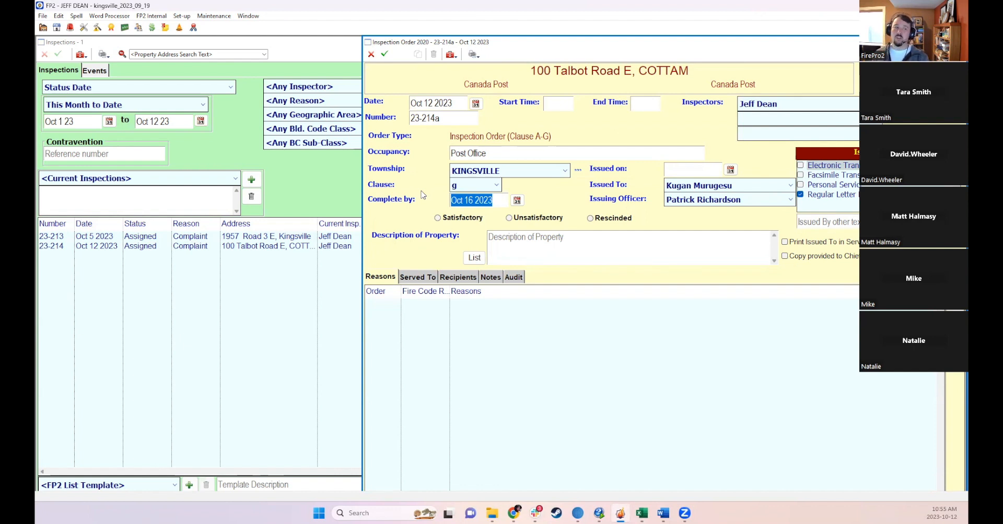
pyautogui.click(496, 200)
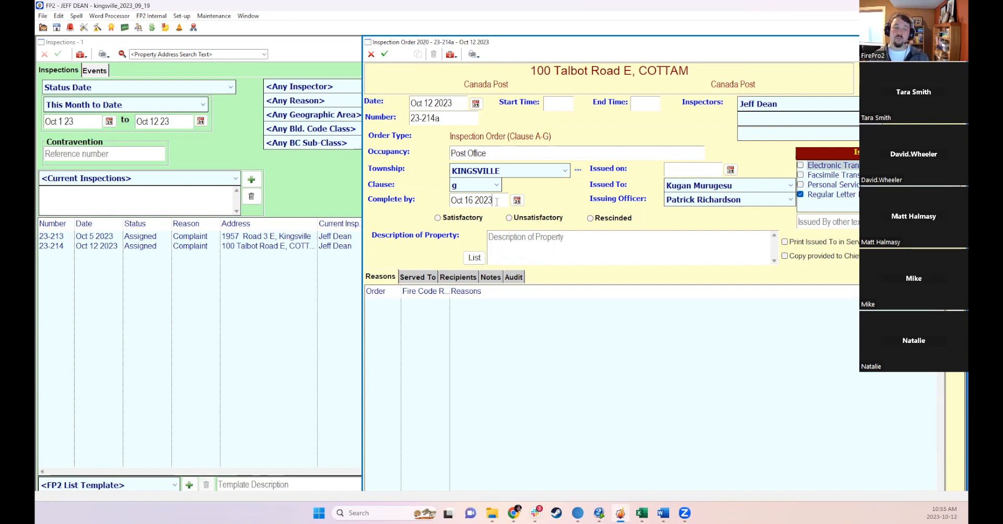
# - Add reason 1 by picking Ontario Fire Code clause 4.3.3.1.(3), Div B, from the fire code search under storage tanks
pyautogui.doubleClick(465, 45)
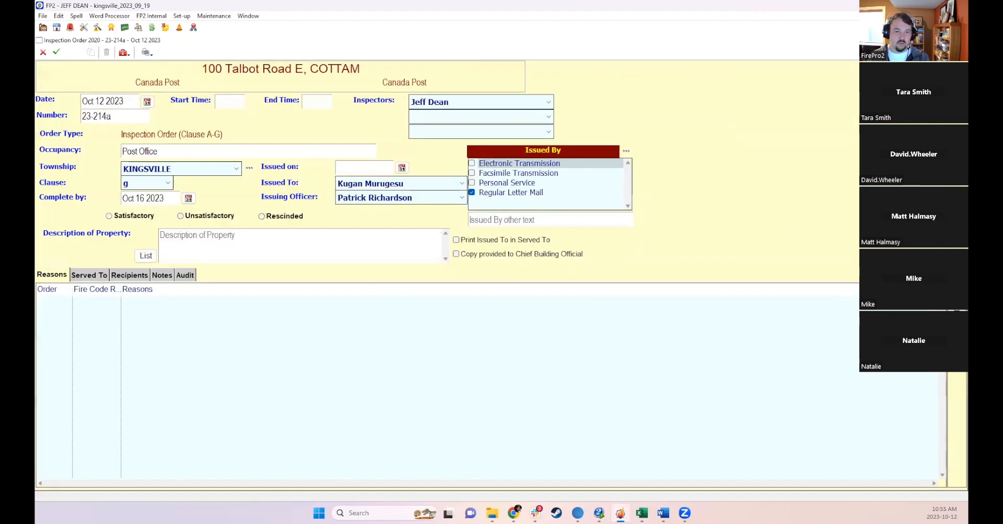
pyautogui.doubleClick(283, 353)
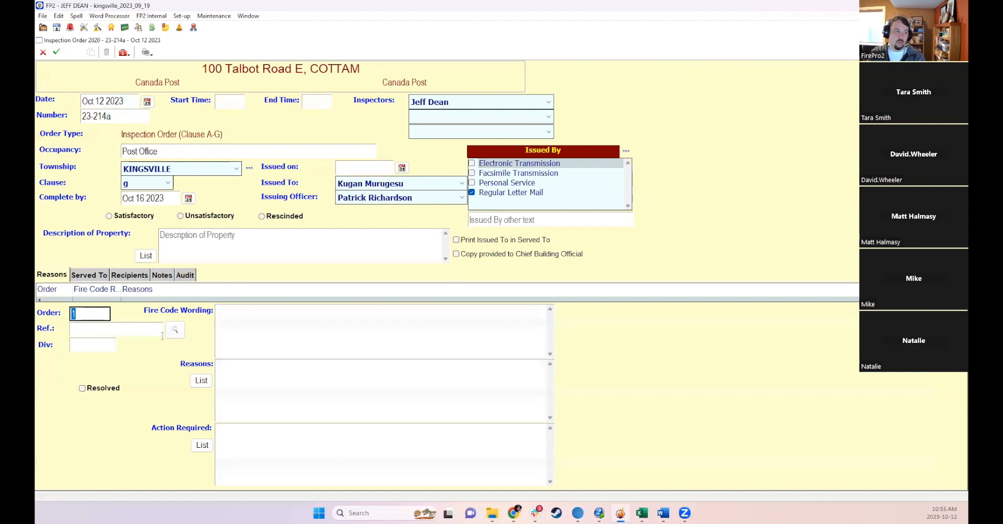
pyautogui.click(179, 331)
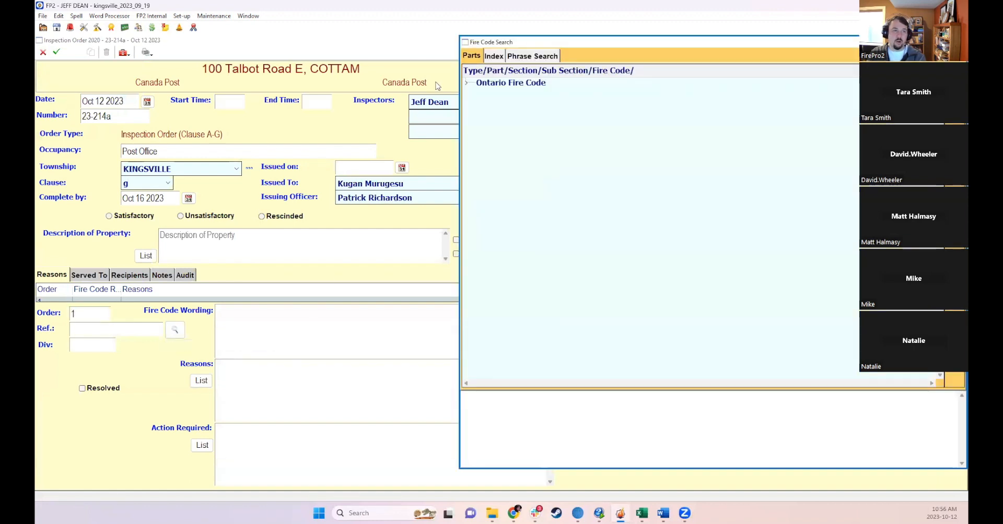
pyautogui.click(466, 83)
pyautogui.click(471, 122)
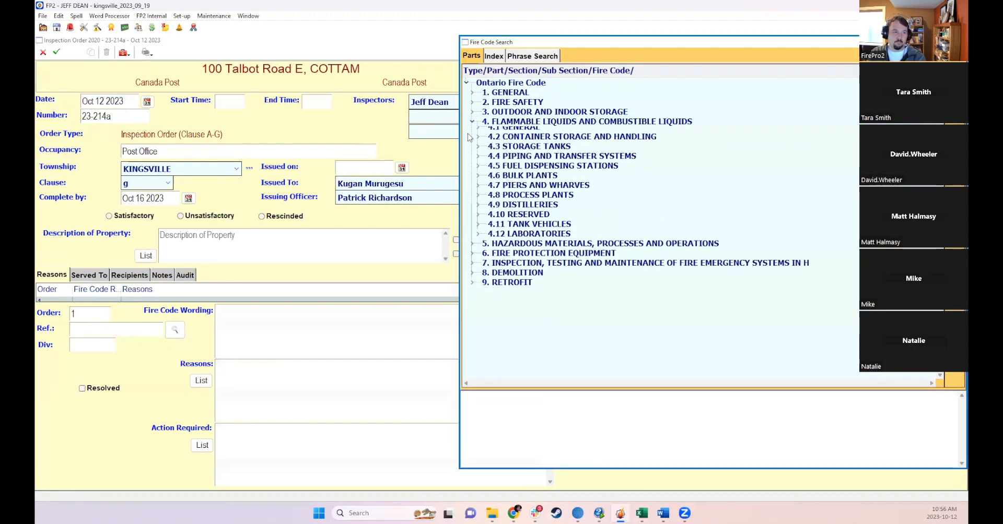
pyautogui.click(478, 150)
pyautogui.click(485, 180)
pyautogui.doubleClick(514, 209)
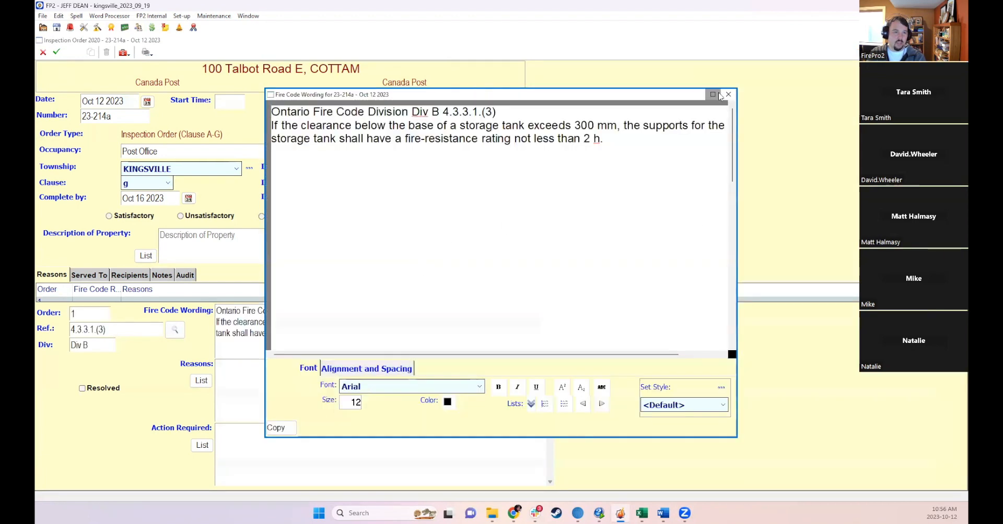
pyautogui.click(727, 94)
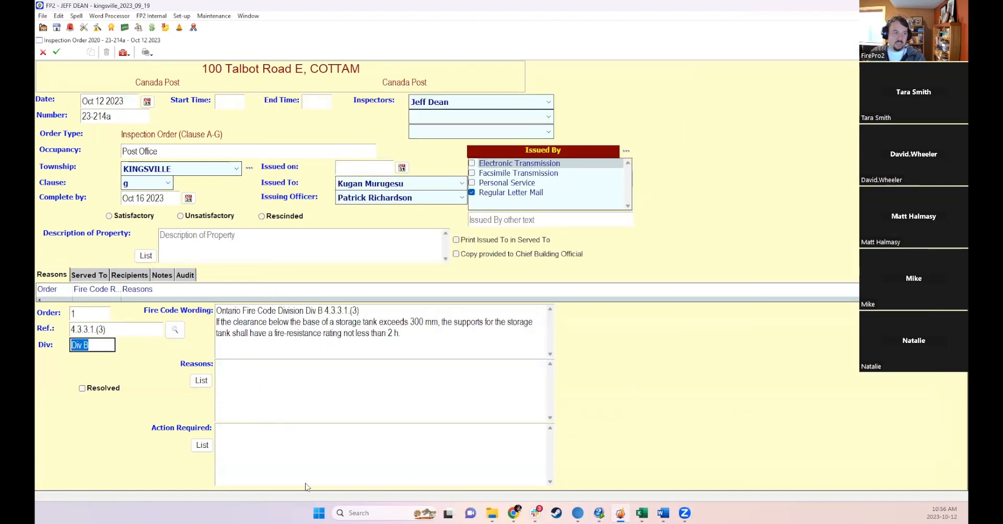
pyautogui.click(201, 381)
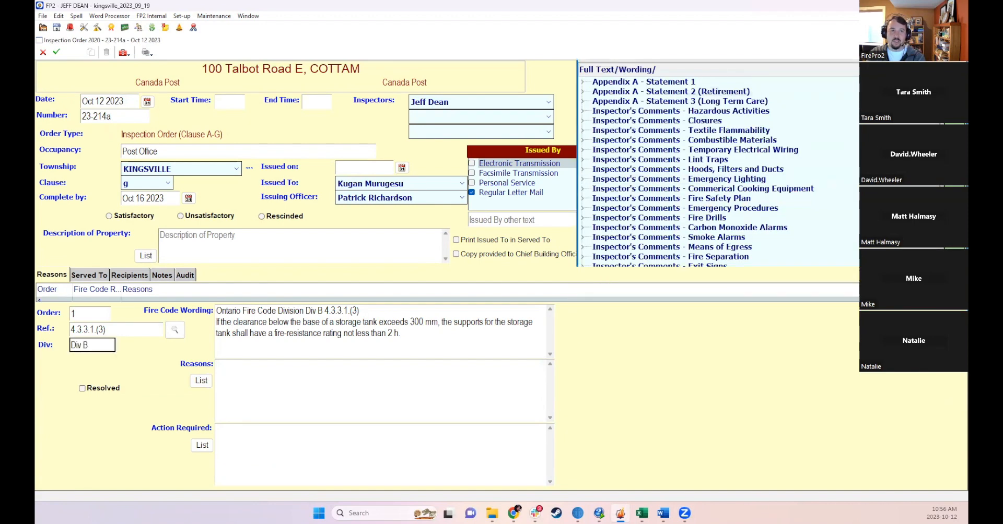
pyautogui.press('Escape')
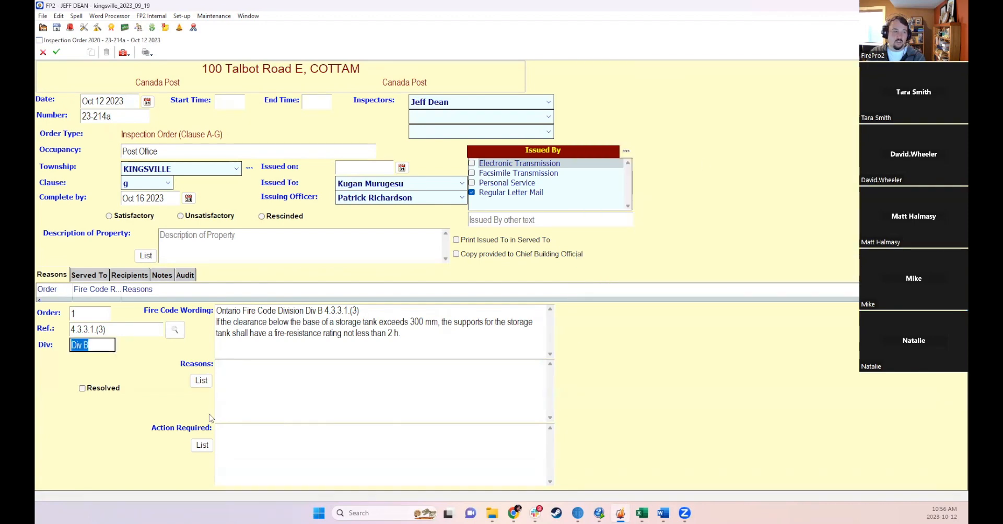
# - Add a Served To record dated Oct 12 2023 for Occupants of Building by Personal Service
pyautogui.click(88, 275)
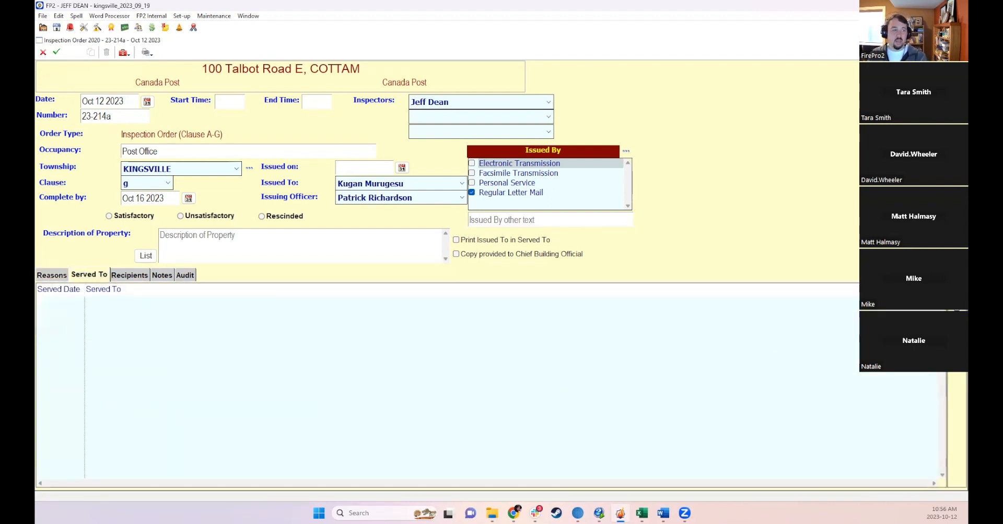
pyautogui.doubleClick(600, 314)
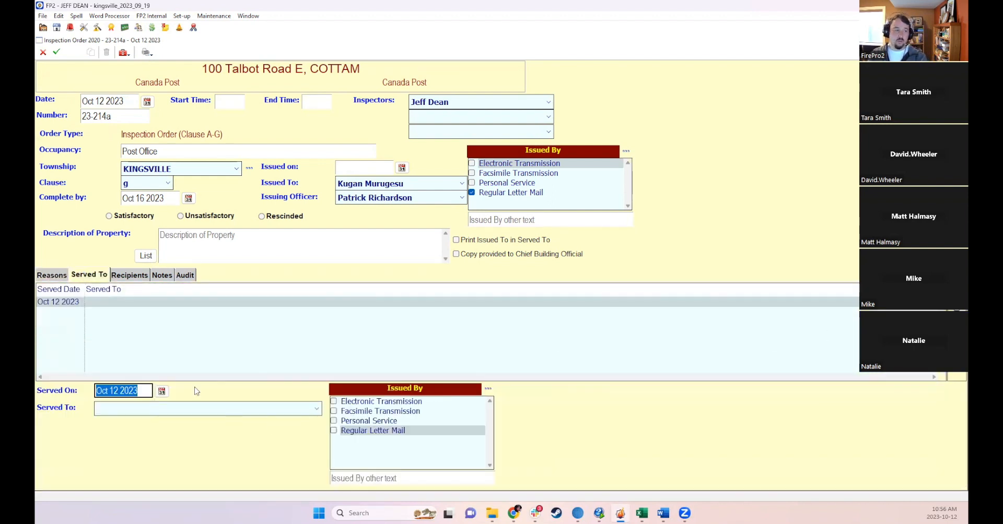
pyautogui.click(141, 407)
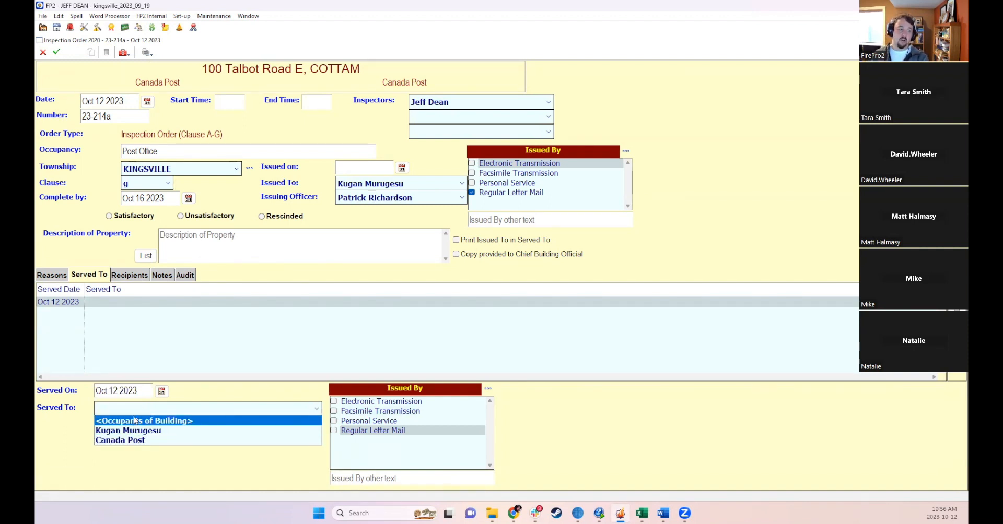
pyautogui.click(131, 421)
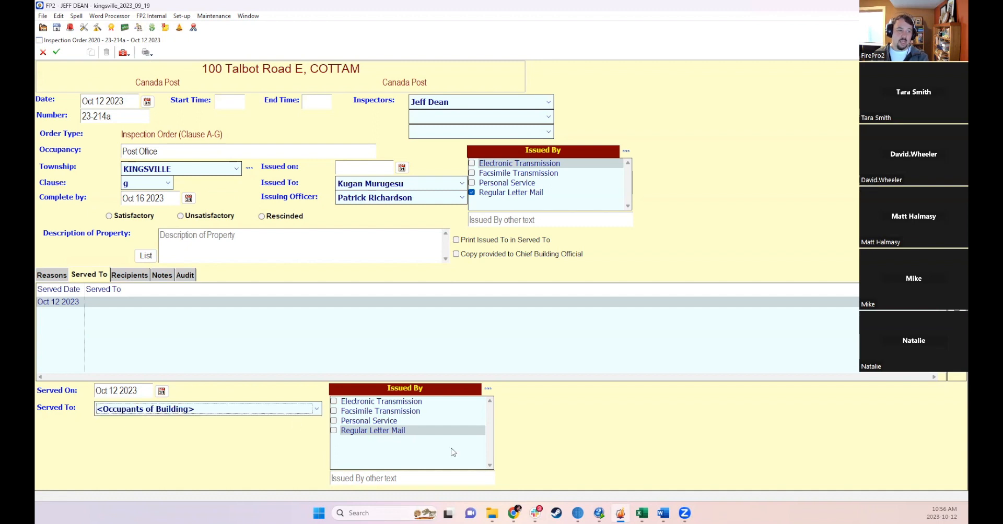
pyautogui.click(334, 421)
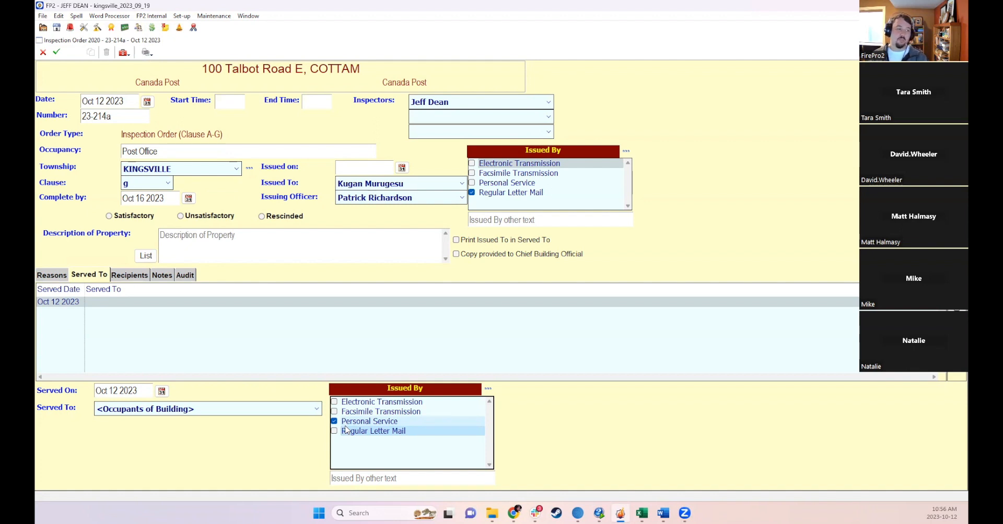
# - Check both recipients, enable Print Issued To in Served To, and attempt to save the order
pyautogui.click(130, 275)
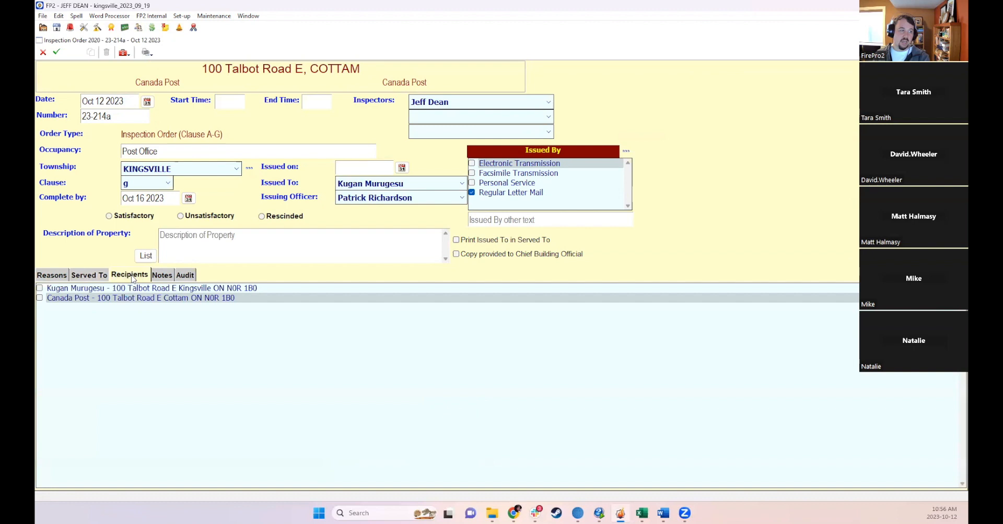
pyautogui.click(40, 288)
pyautogui.click(40, 298)
pyautogui.click(510, 240)
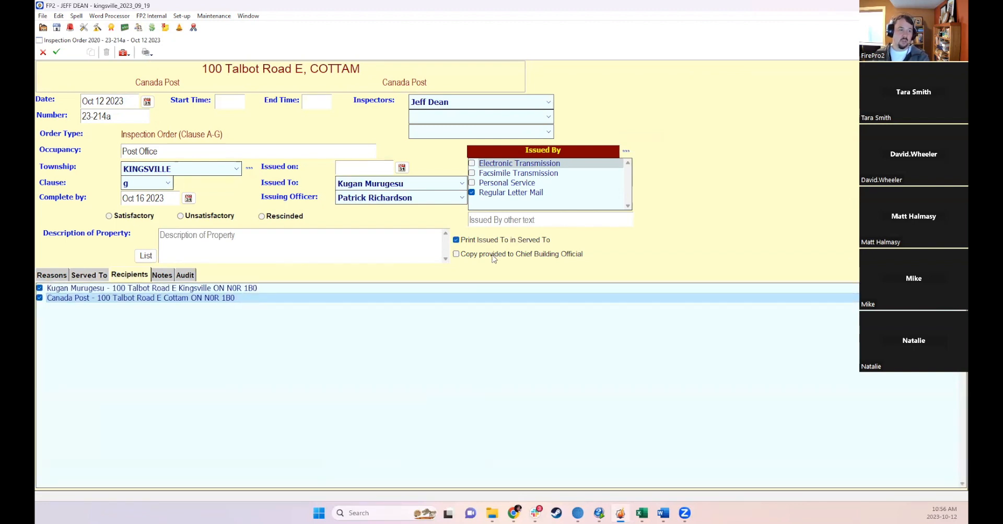
pyautogui.click(58, 52)
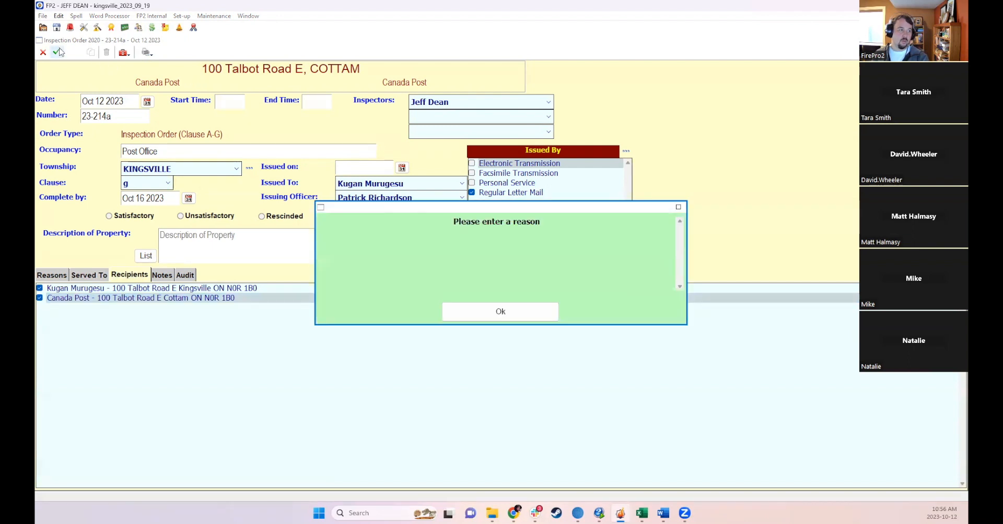
pyautogui.click(524, 312)
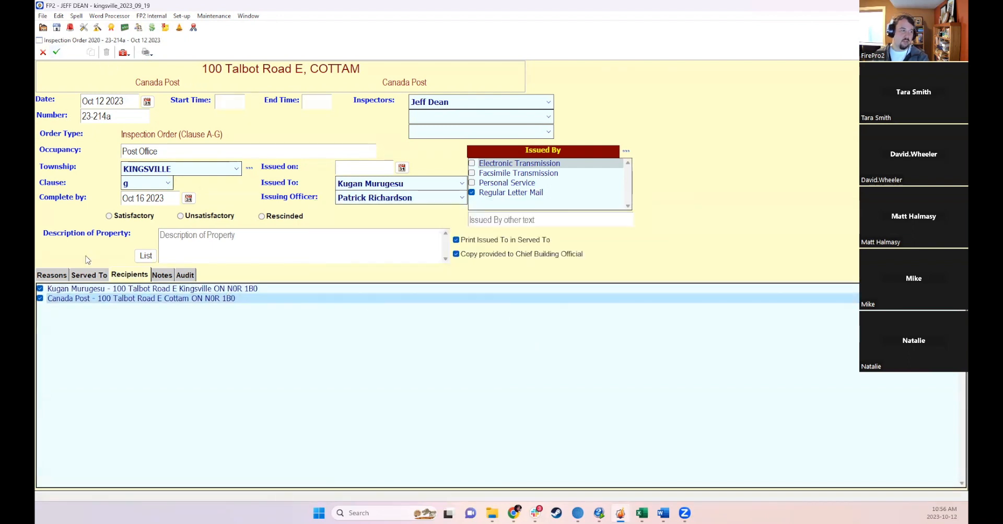
# - Enter WHy as the reason and What as the action required for reason 1, then save the order
pyautogui.click(58, 274)
pyautogui.doubleClick(448, 400)
pyautogui.write('WHy')
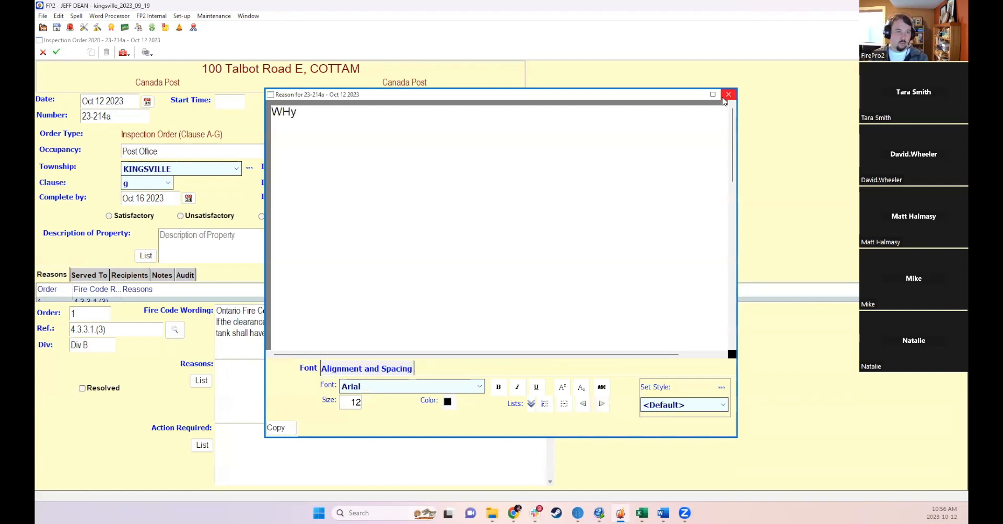
pyautogui.click(728, 94)
pyautogui.doubleClick(448, 452)
pyautogui.write('Why')
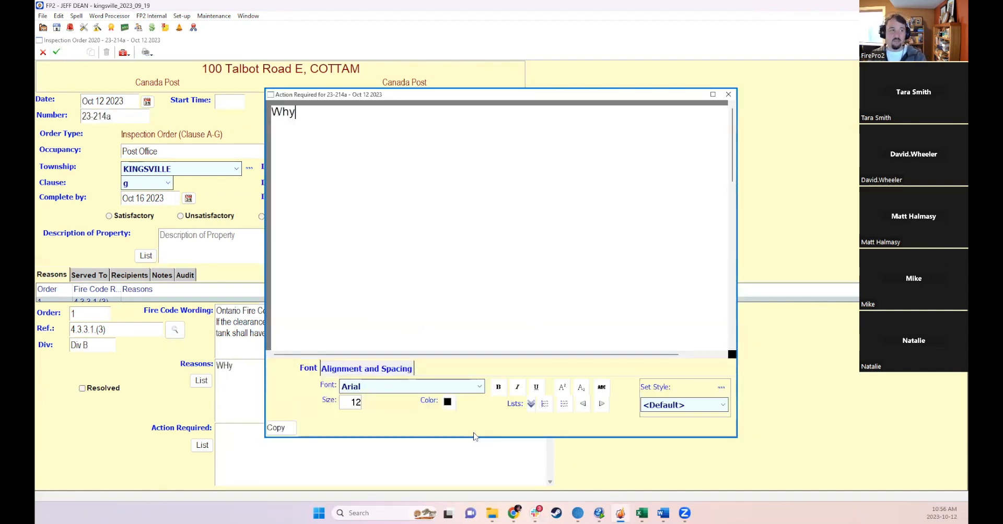
pyautogui.press('BackSpace')
pyautogui.write('at')
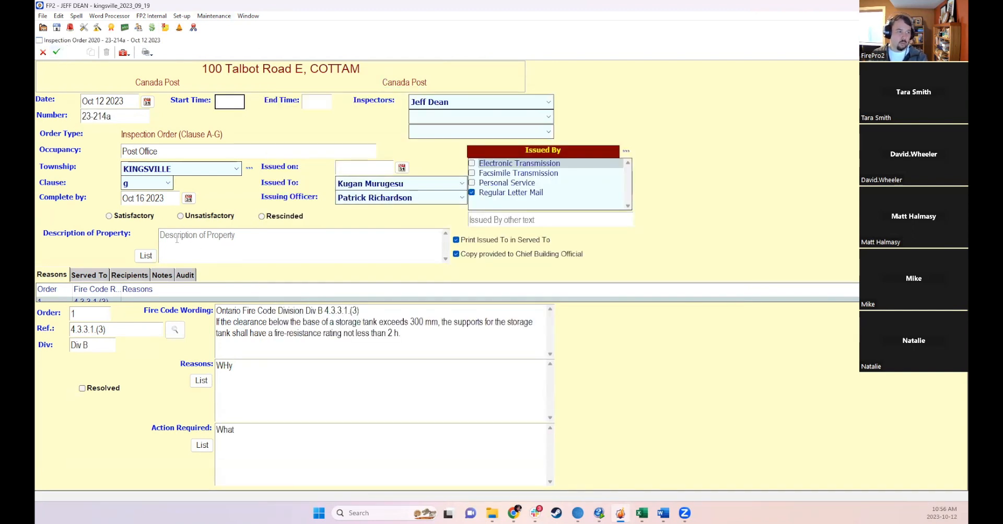
pyautogui.click(56, 51)
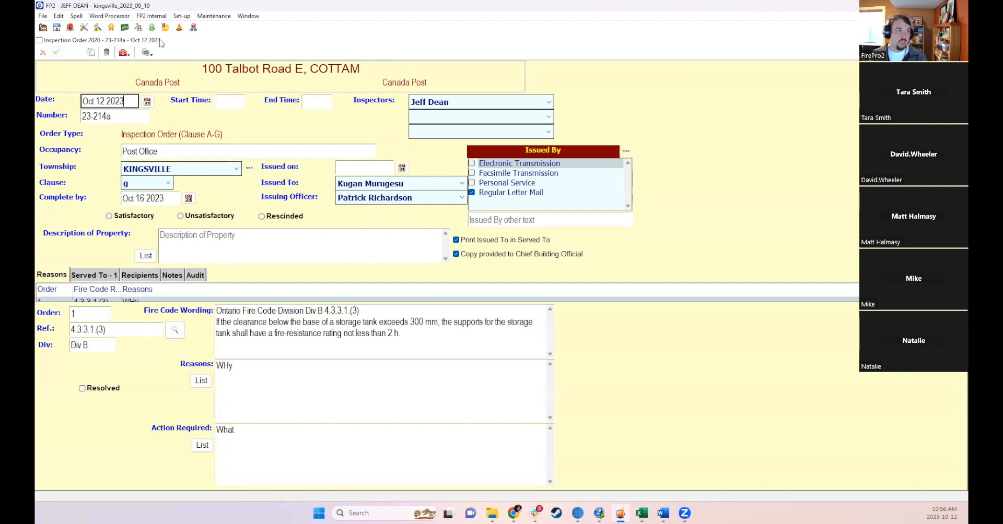
# - Print the Inspection Order to preview, marking the report as issued
pyautogui.click(147, 52)
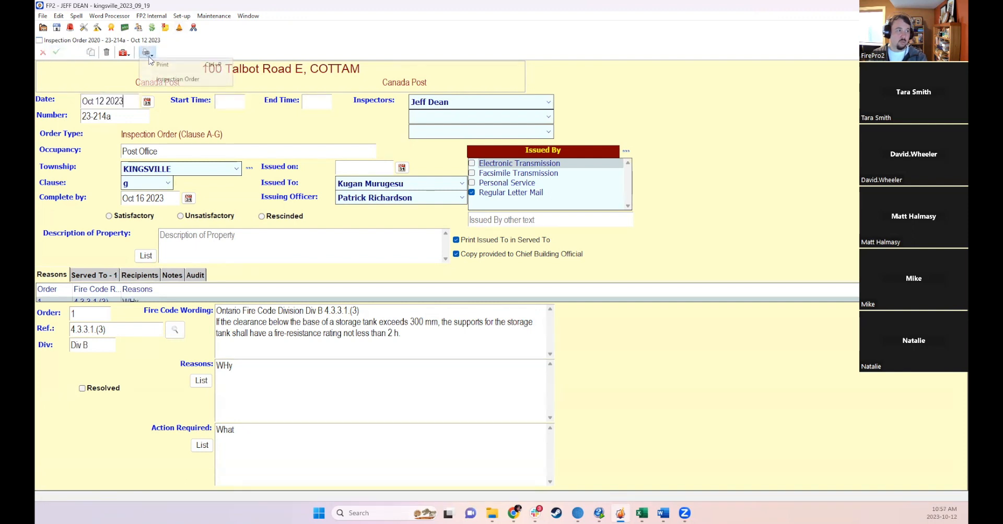
pyautogui.click(165, 79)
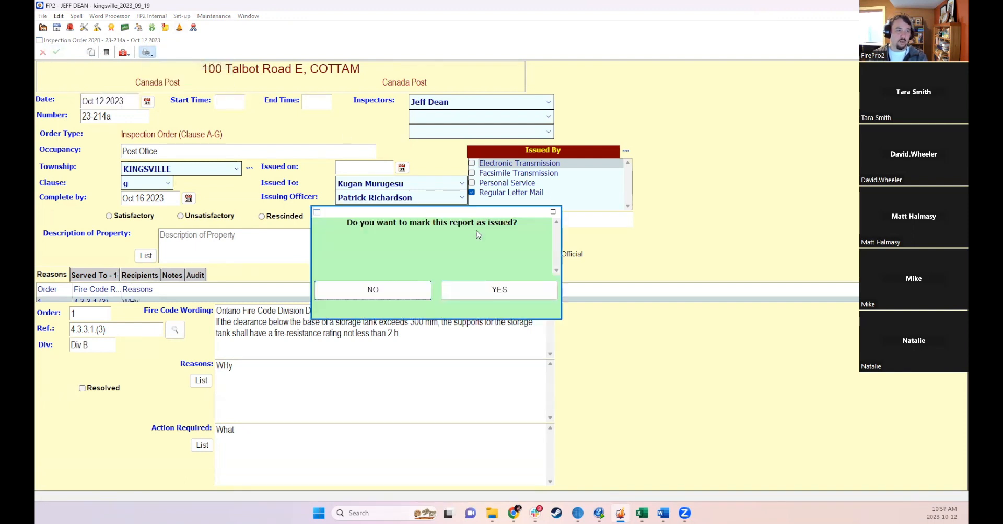
pyautogui.click(456, 285)
pyautogui.click(587, 255)
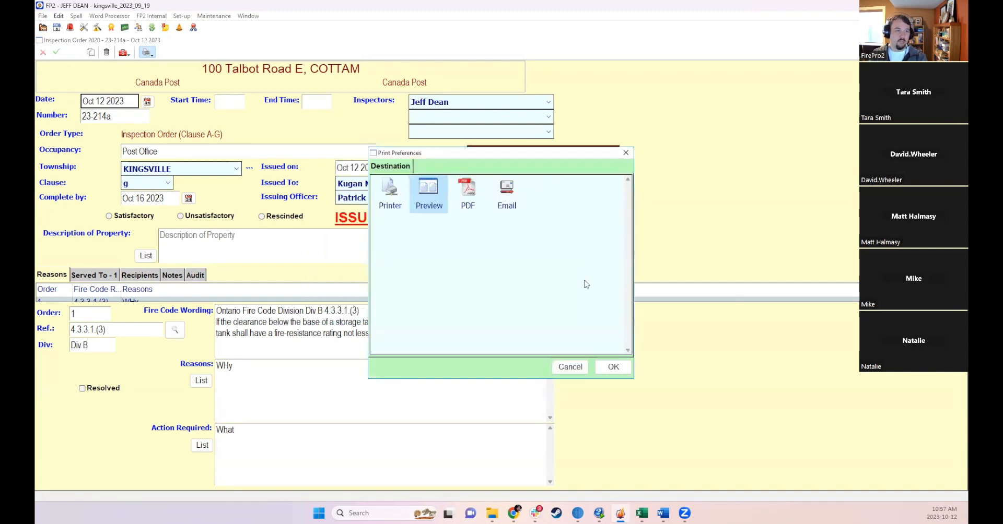
pyautogui.click(613, 366)
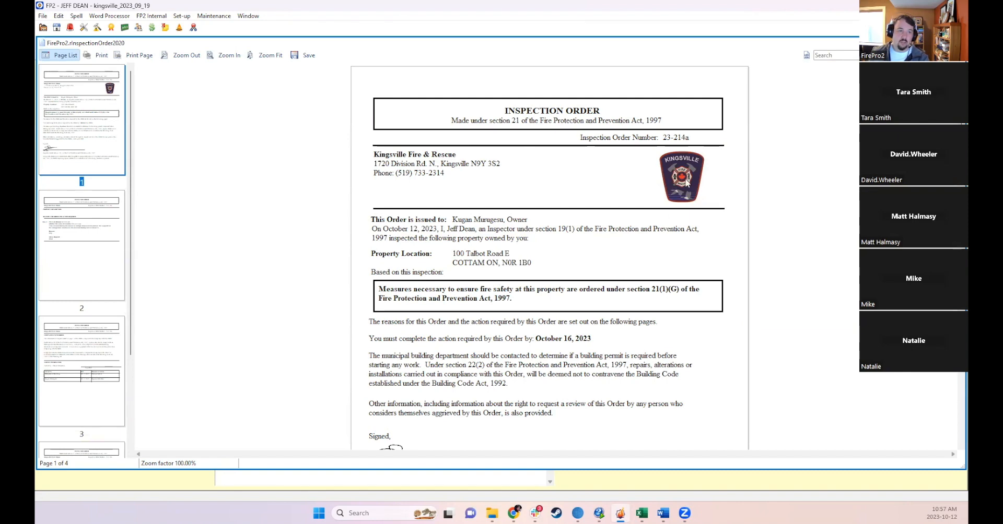
pyautogui.scroll(-3, 696, 199)
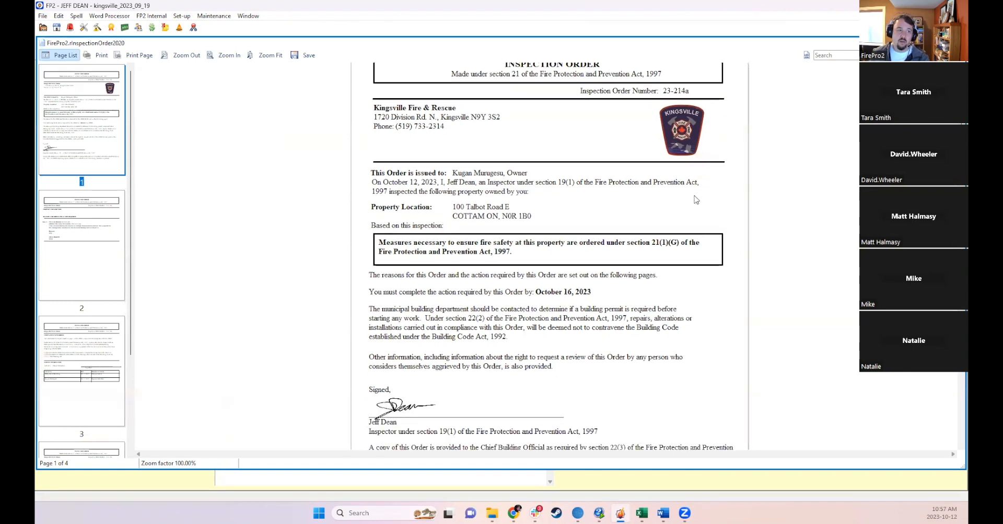
# - Scroll through all four pages of the Inspection Order print preview, then close the preview
pyautogui.scroll(-15, 531, 236)
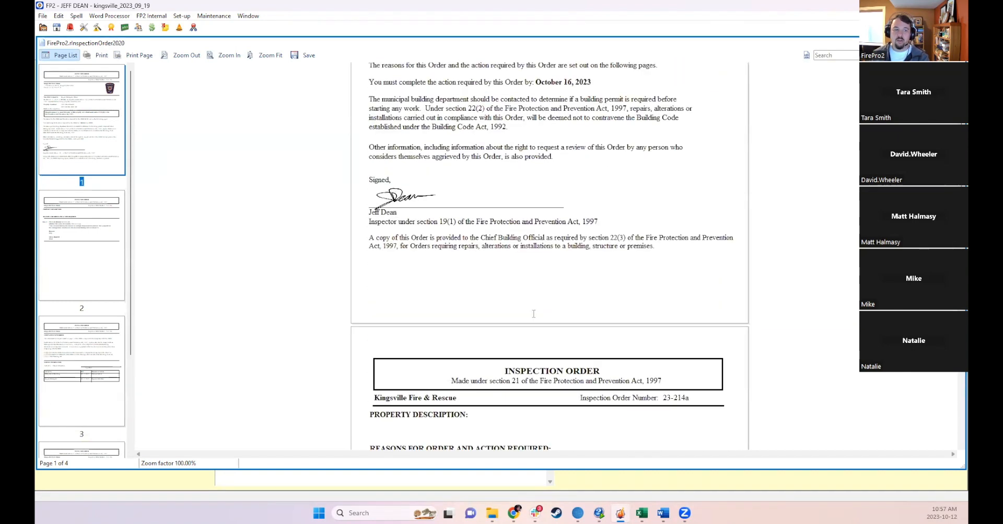
pyautogui.scroll(-10, 541, 309)
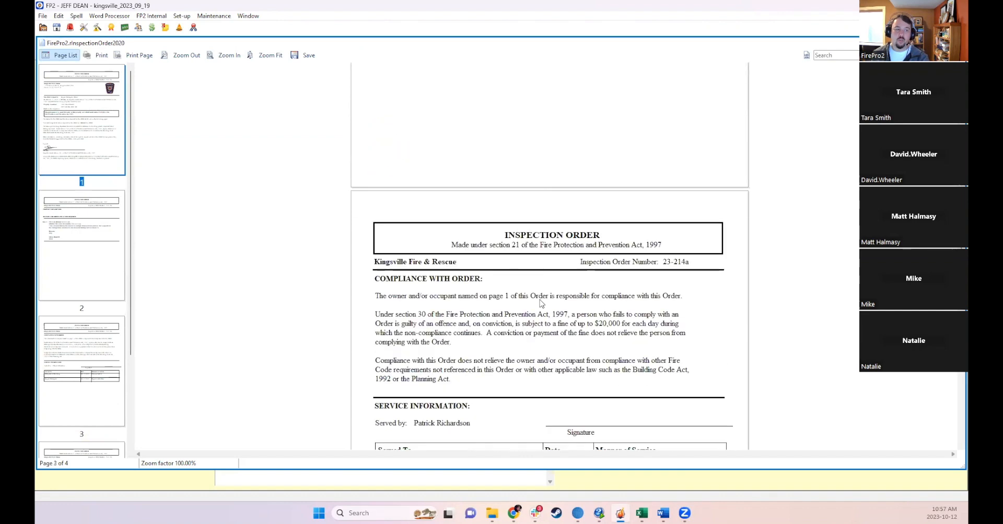
pyautogui.scroll(-10, 540, 300)
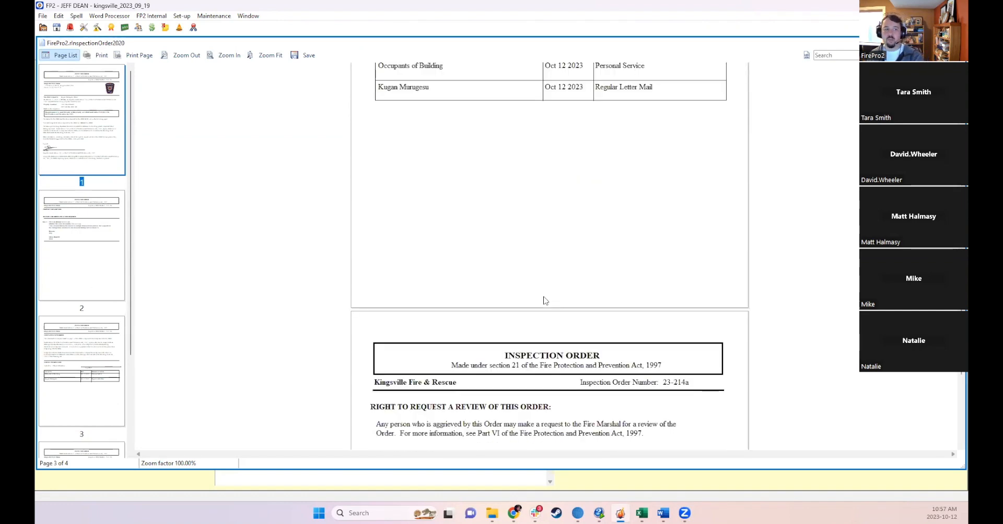
pyautogui.scroll(-3, 545, 287)
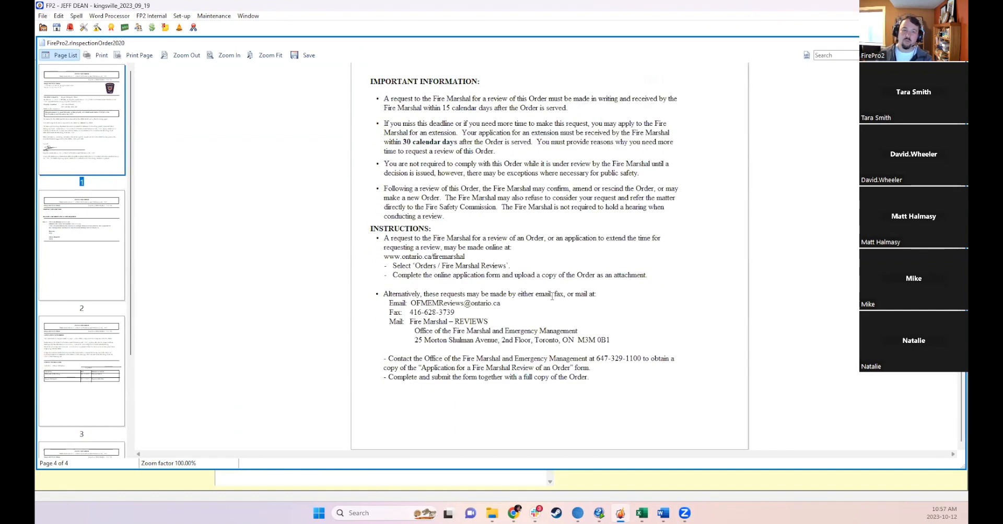
pyautogui.scroll(10, 548, 295)
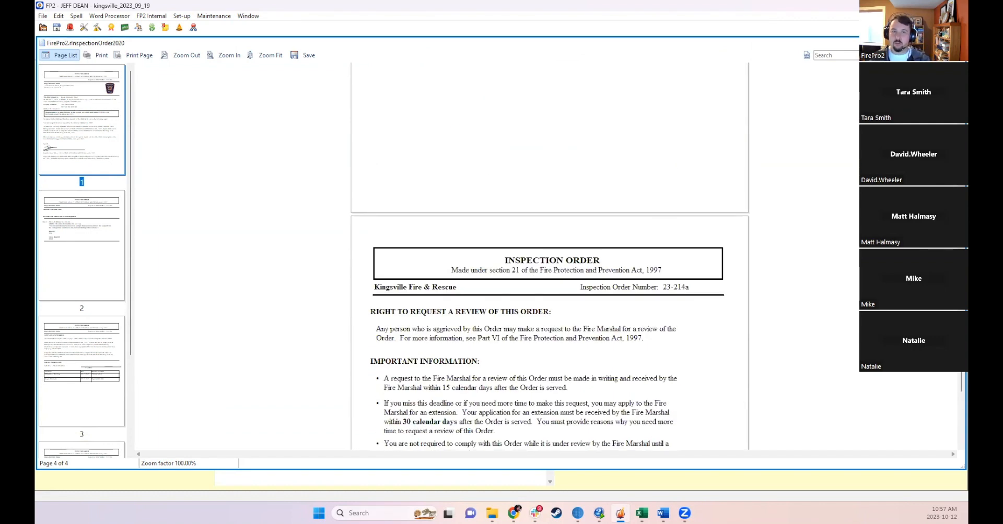
pyautogui.scroll(15, 522, 267)
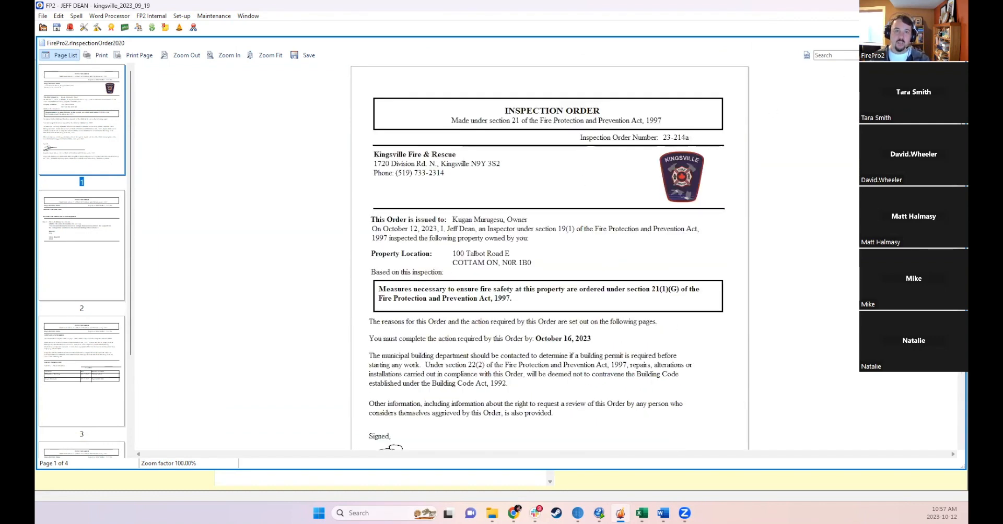
pyautogui.press('Escape')
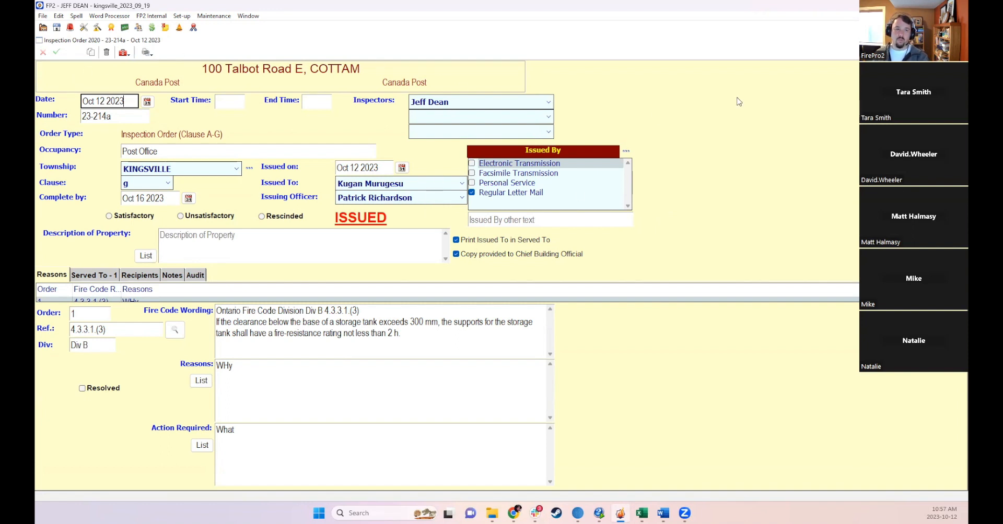
# - Re-issue the issued inspection order as a duplicate record and save it
pyautogui.click(960, 40)
pyautogui.doubleClick(598, 215)
pyautogui.click(450, 54)
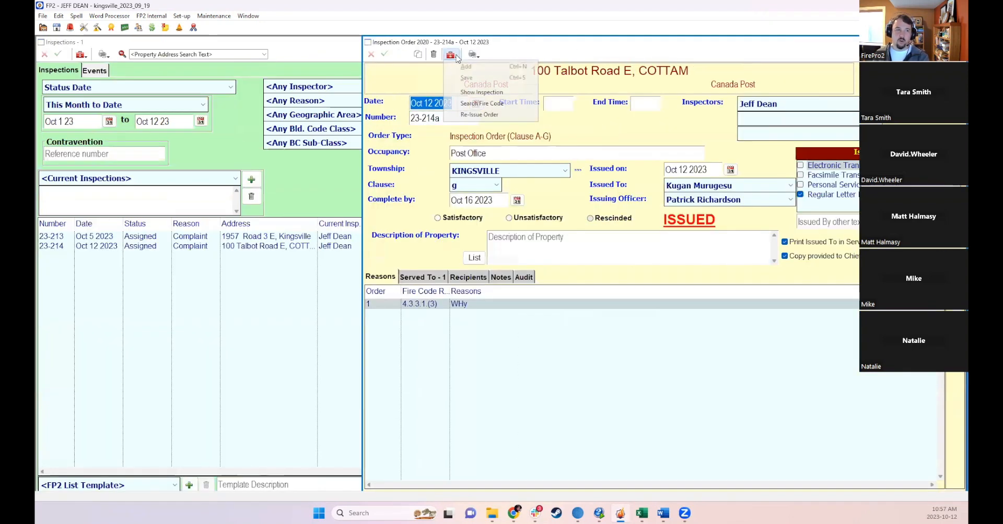
pyautogui.click(478, 114)
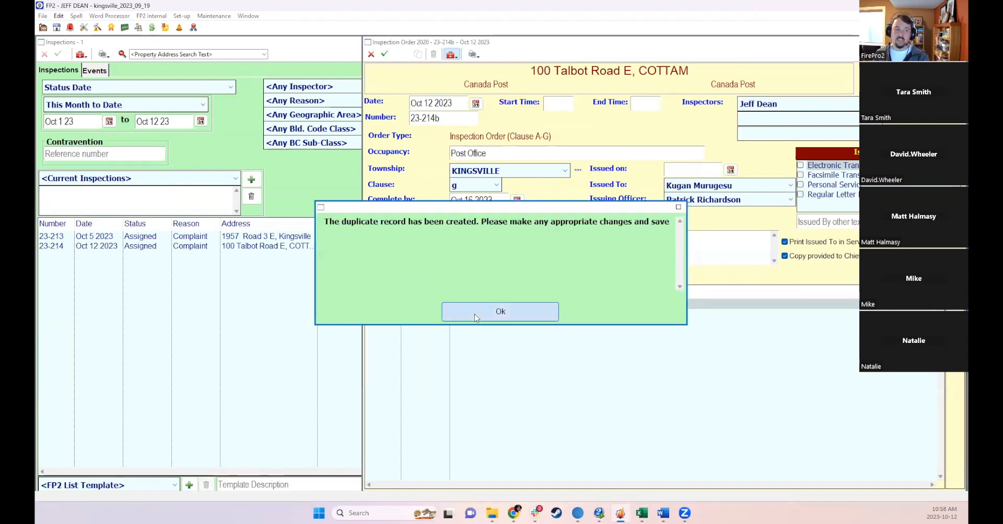
pyautogui.click(471, 308)
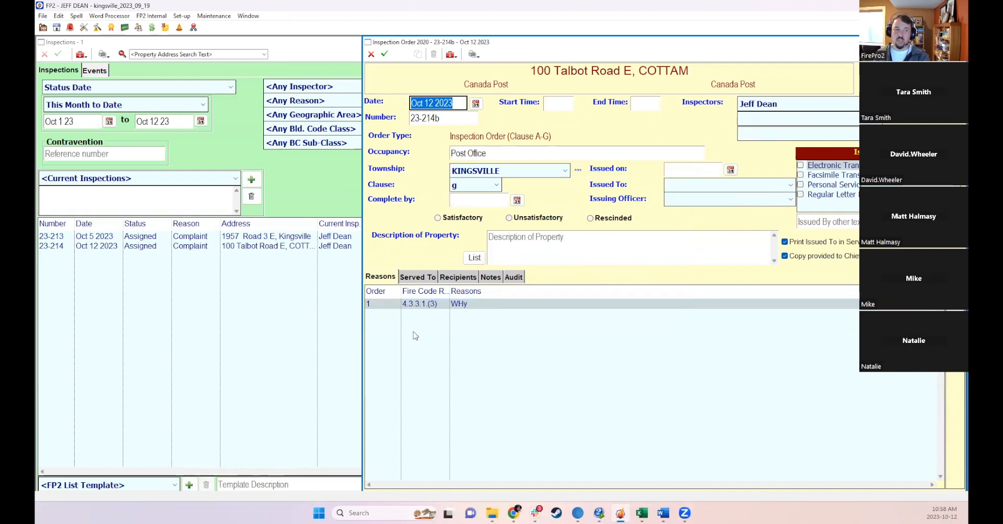
pyautogui.click(481, 304)
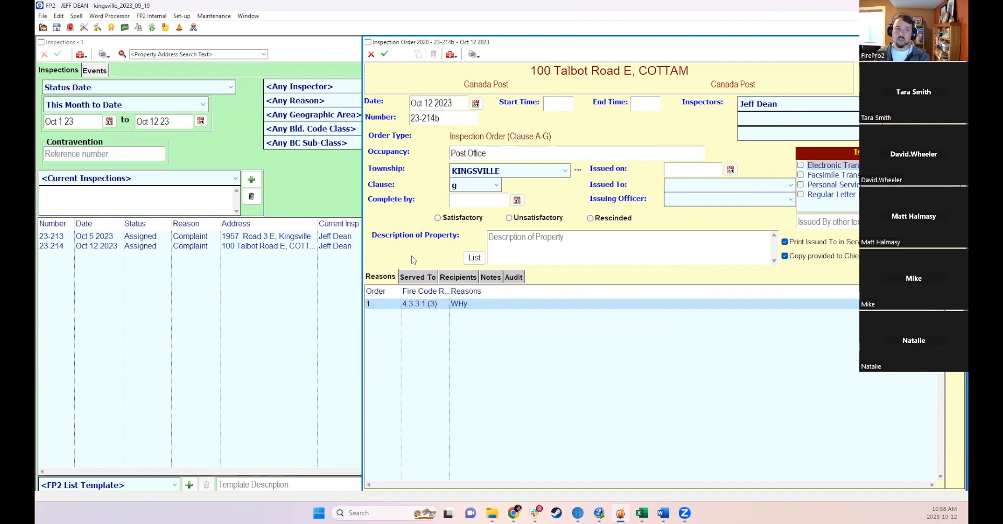
pyautogui.click(384, 53)
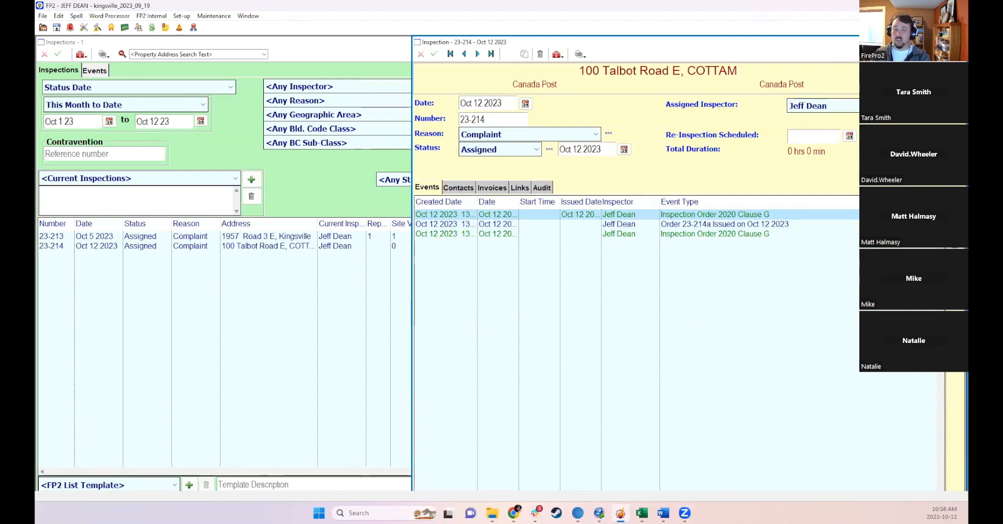
# - Reopen the original issued order 23-214a for review, then close the order and inspection windows
pyautogui.doubleClick(623, 215)
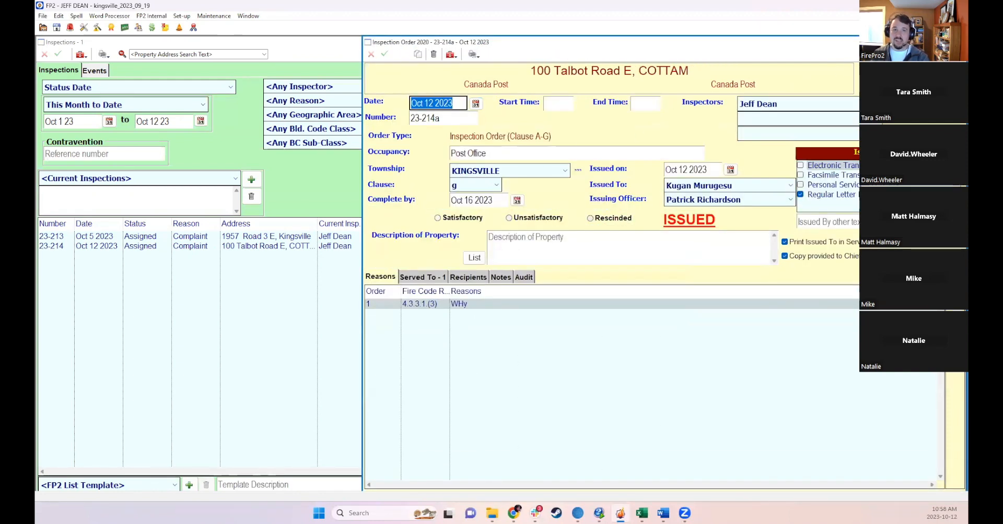
pyautogui.click(959, 42)
pyautogui.click(959, 41)
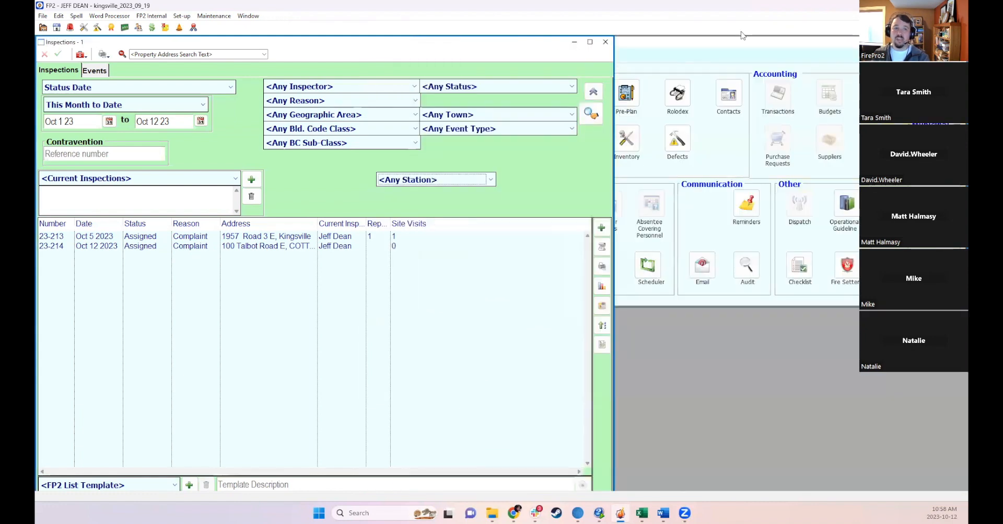
pyautogui.click(603, 43)
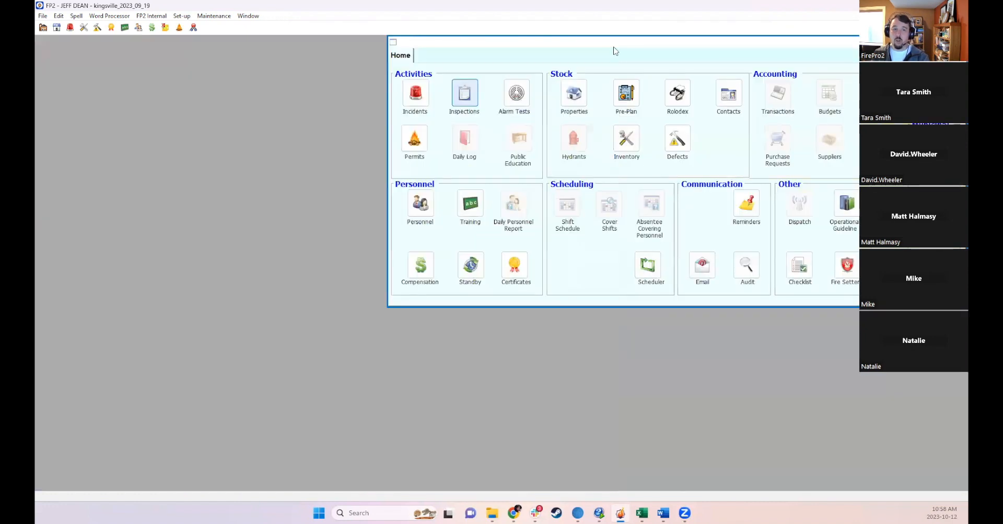
# - Open the reminders list filtered to Inspection Order Follow-up reminders and sort them by due date
pyautogui.click(746, 206)
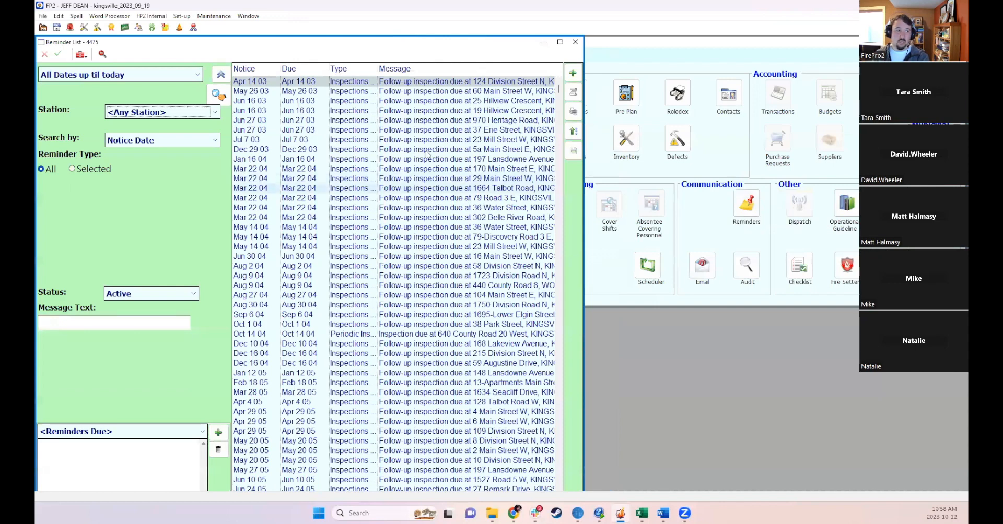
pyautogui.moveTo(584, 158); pyautogui.dragTo(854, 158)
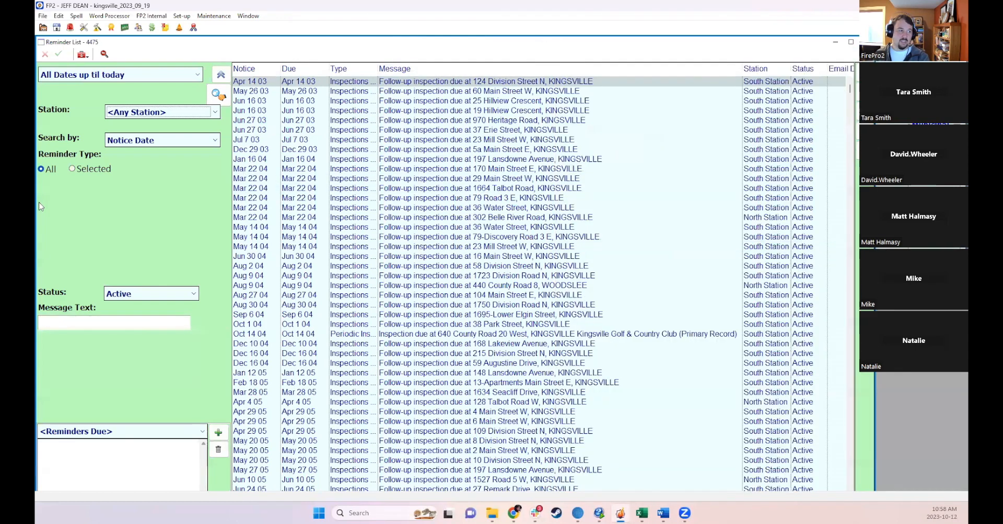
pyautogui.click(72, 169)
pyautogui.scroll(-2, 137, 242)
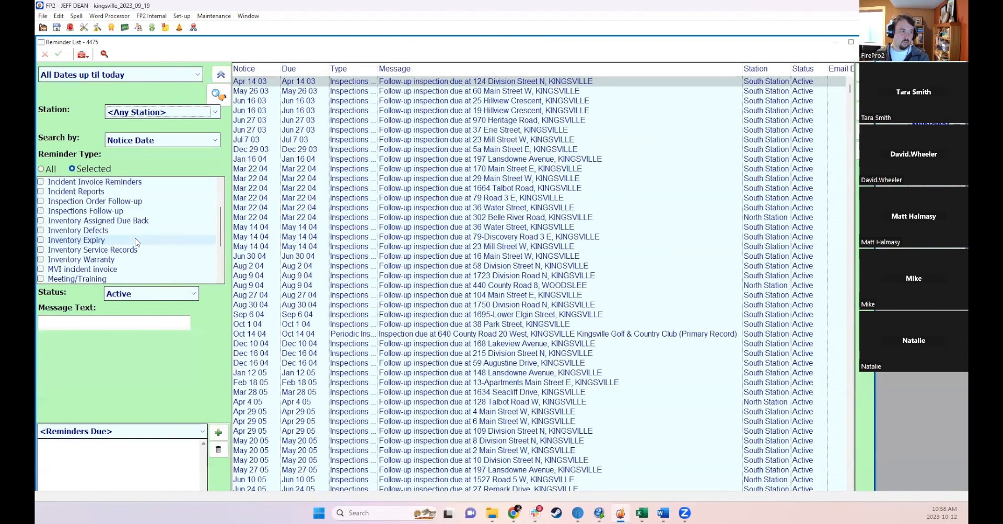
pyautogui.click(41, 201)
pyautogui.click(212, 95)
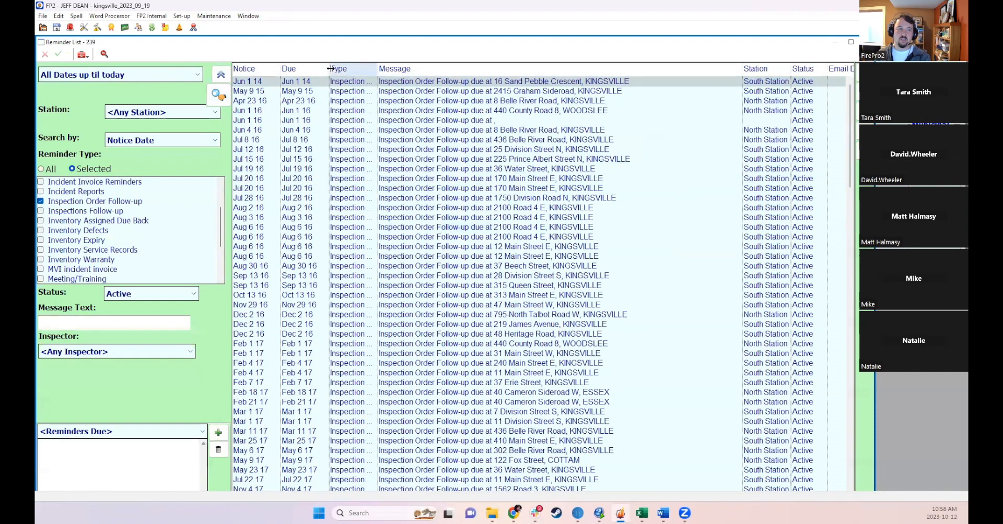
pyautogui.click(312, 68)
pyautogui.click(311, 83)
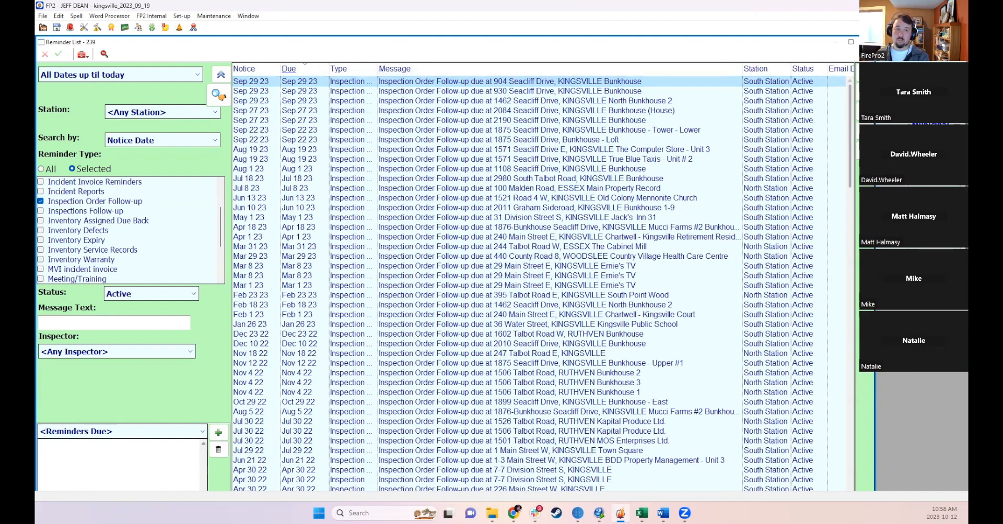
pyautogui.press('Escape')
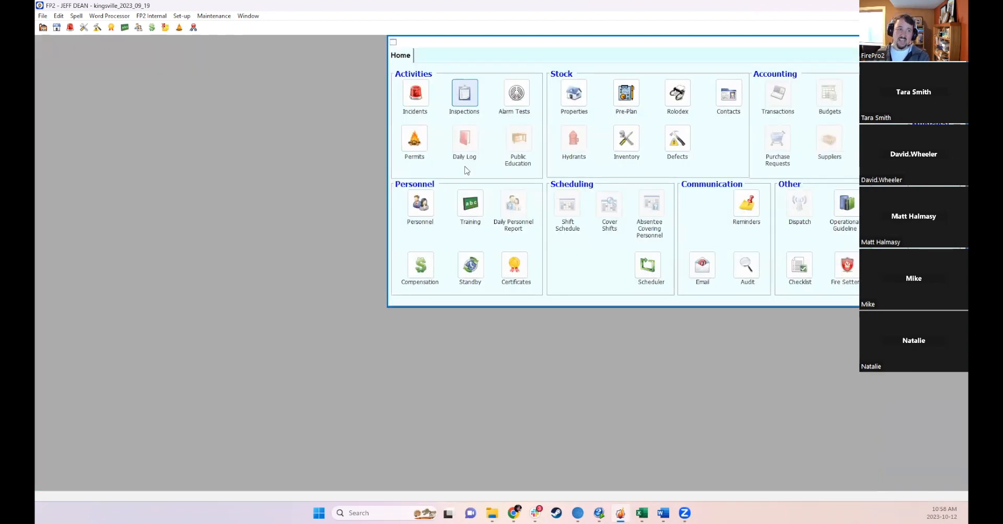
pyautogui.click(462, 94)
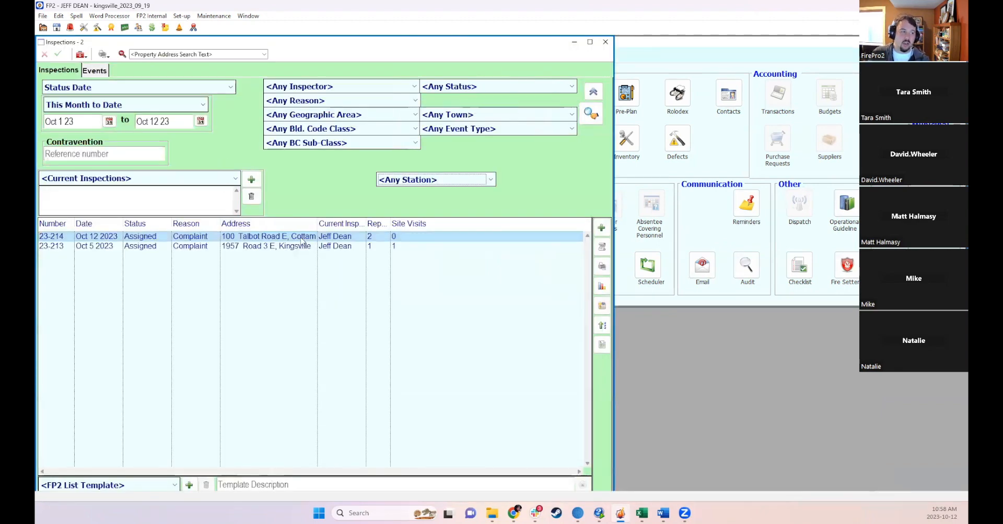
pyautogui.doubleClick(302, 239)
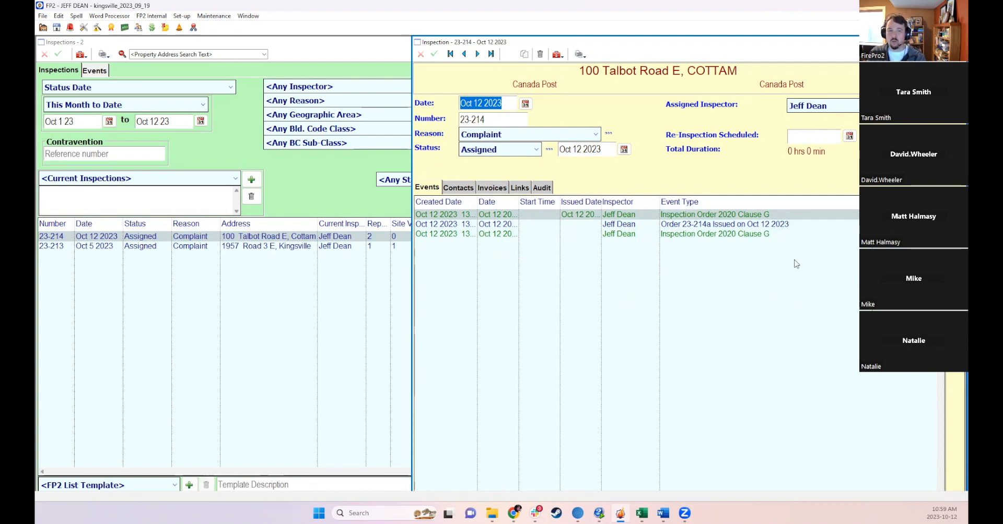
pyautogui.click(888, 183)
pyautogui.click(654, 151)
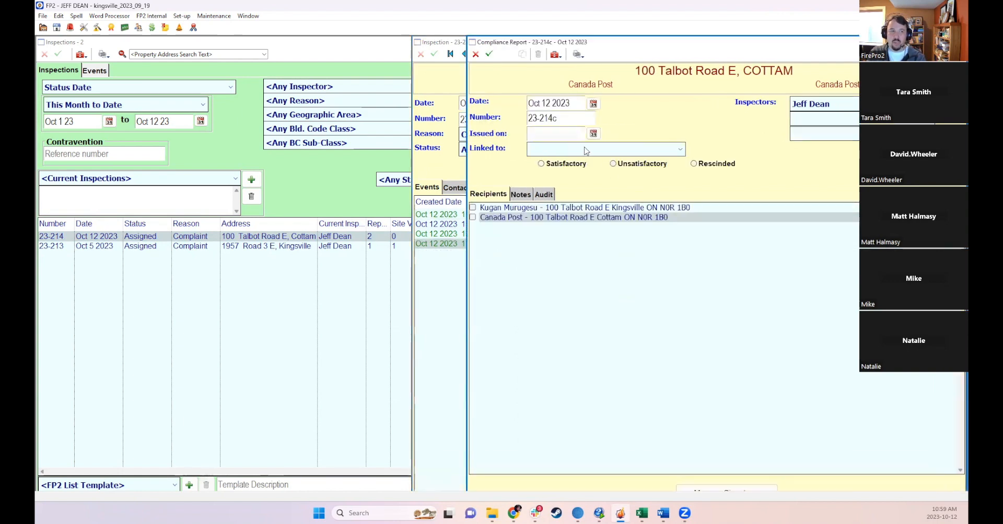
pyautogui.click(642, 172)
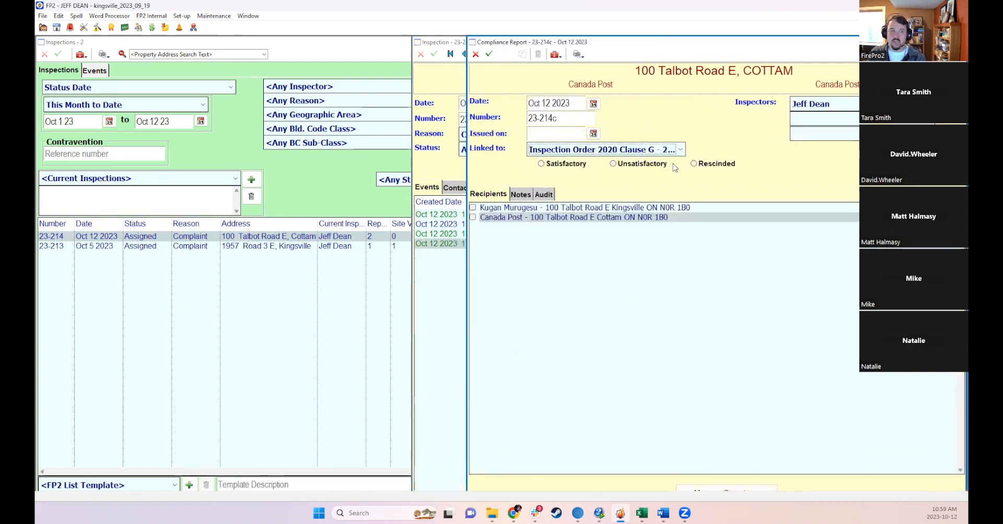
pyautogui.click(541, 164)
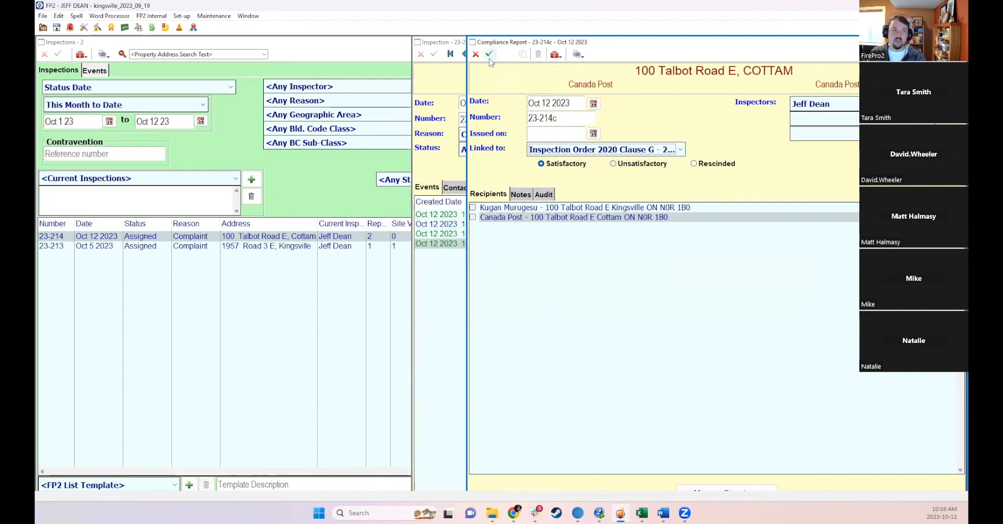
pyautogui.click(475, 54)
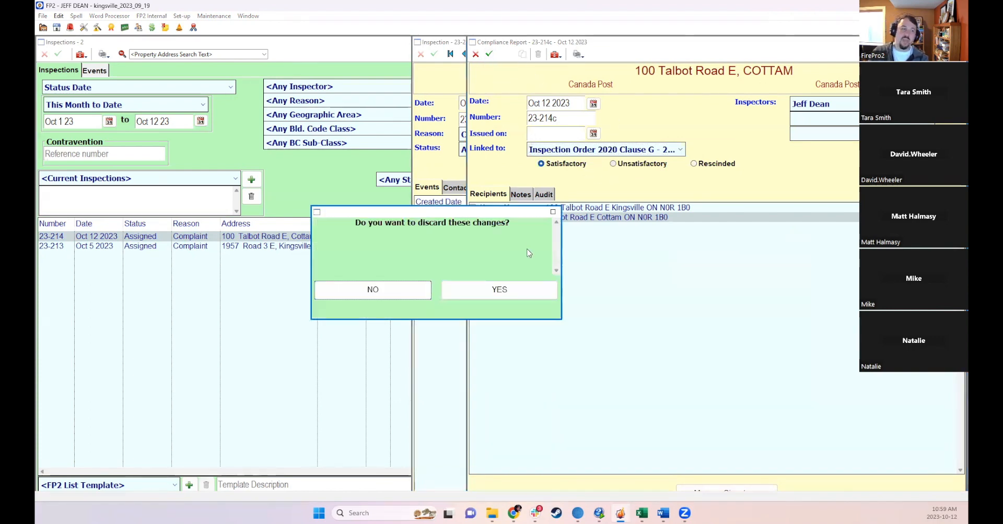
pyautogui.click(514, 289)
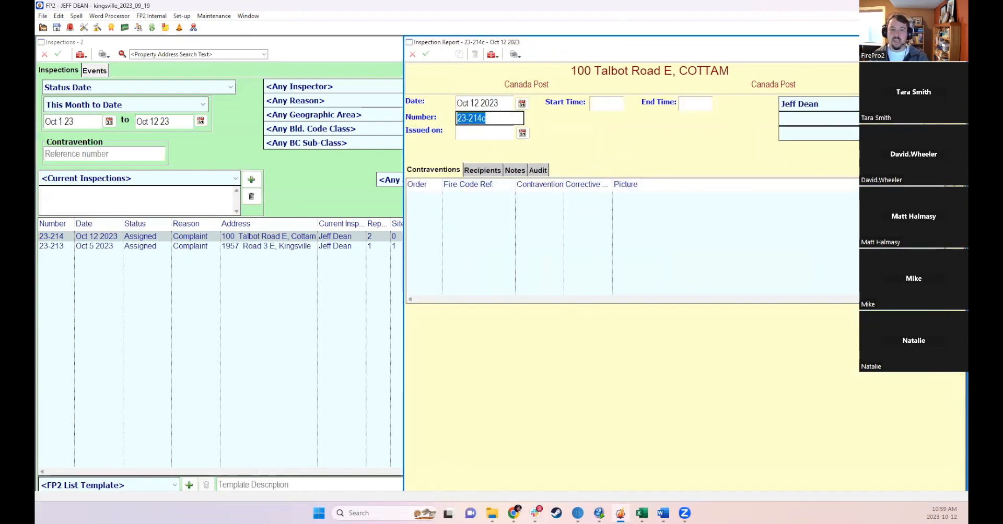
# - Add contravention 1 to the inspection report using Ontario Fire Code reference 4.4.3.1 (1)
pyautogui.click(952, 186)
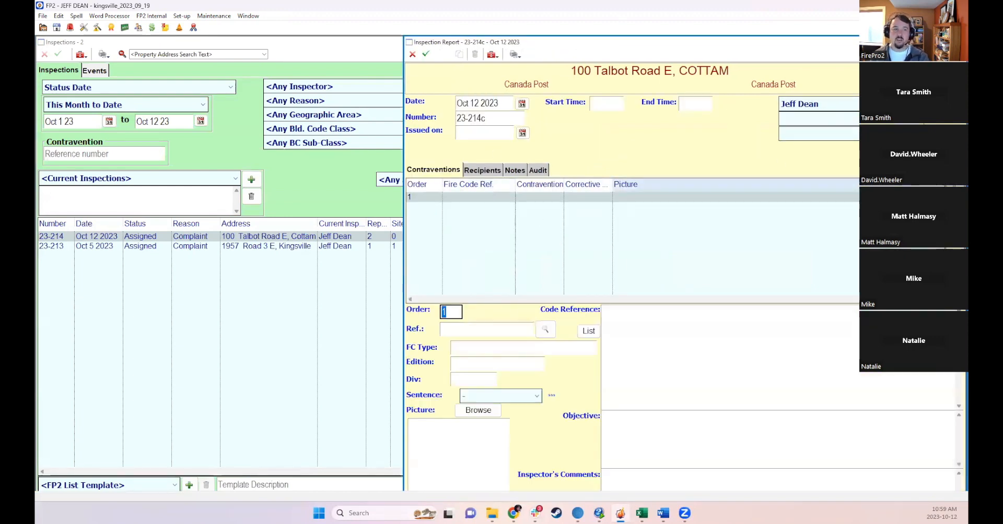
pyautogui.click(544, 329)
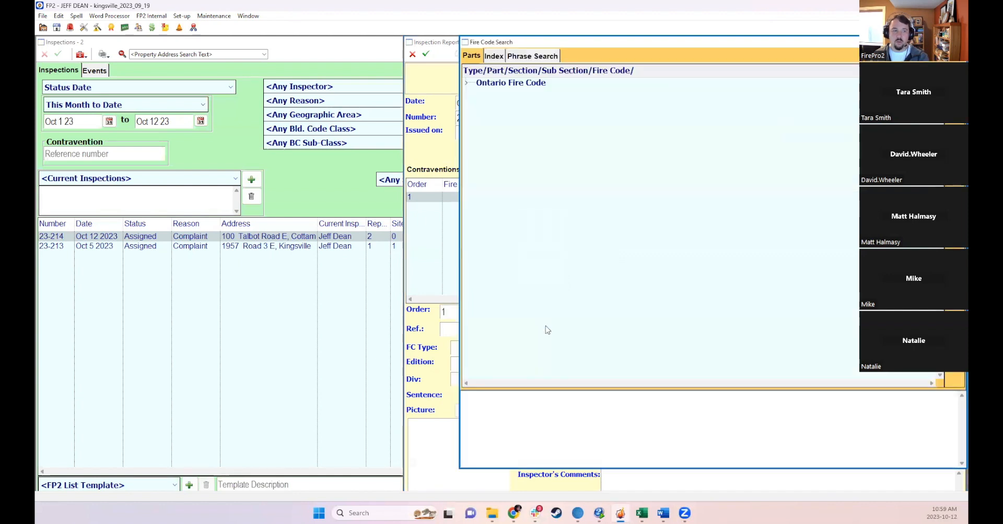
pyautogui.click(466, 83)
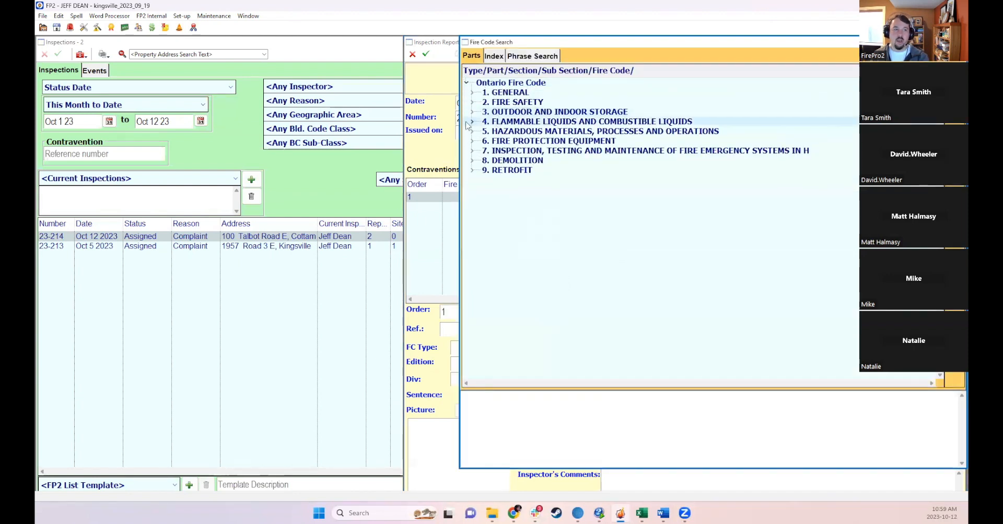
pyautogui.click(472, 121)
pyautogui.click(478, 160)
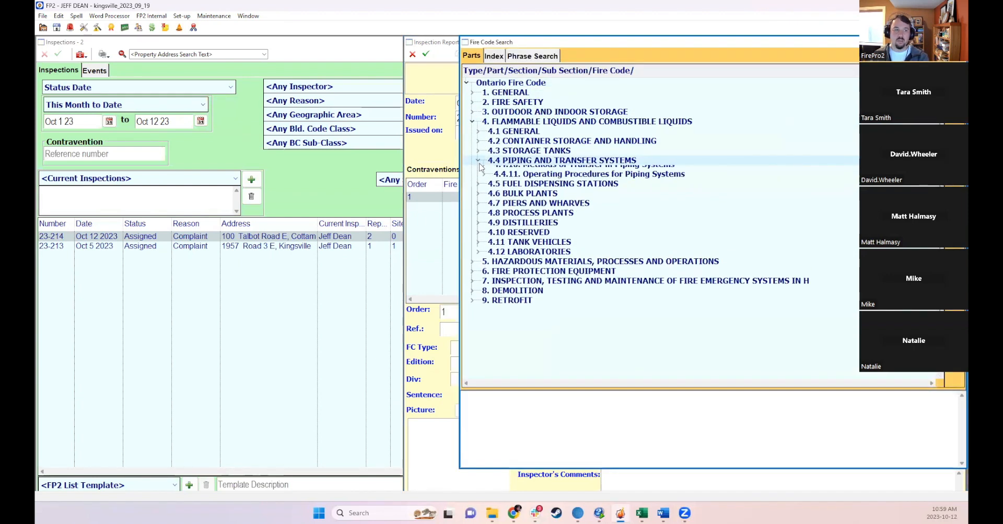
pyautogui.click(486, 190)
pyautogui.doubleClick(513, 200)
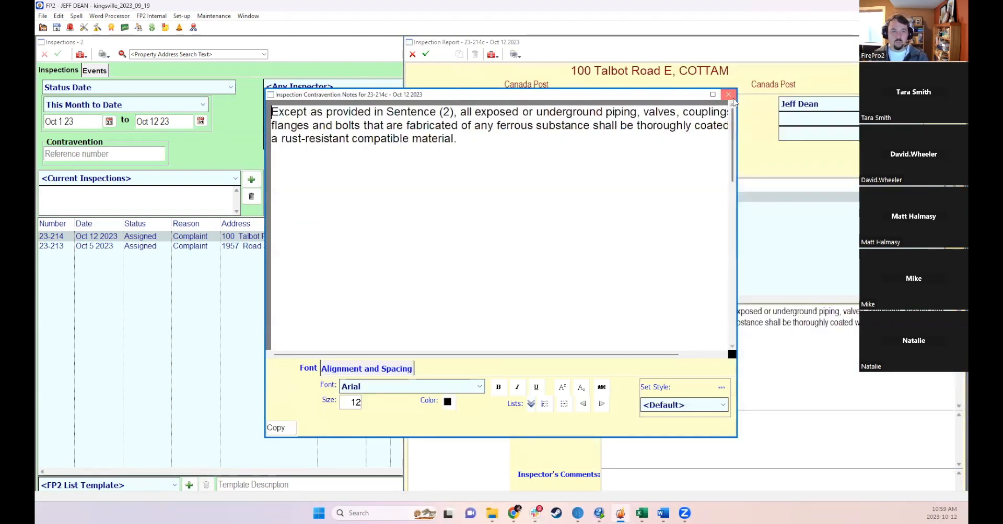
pyautogui.click(728, 95)
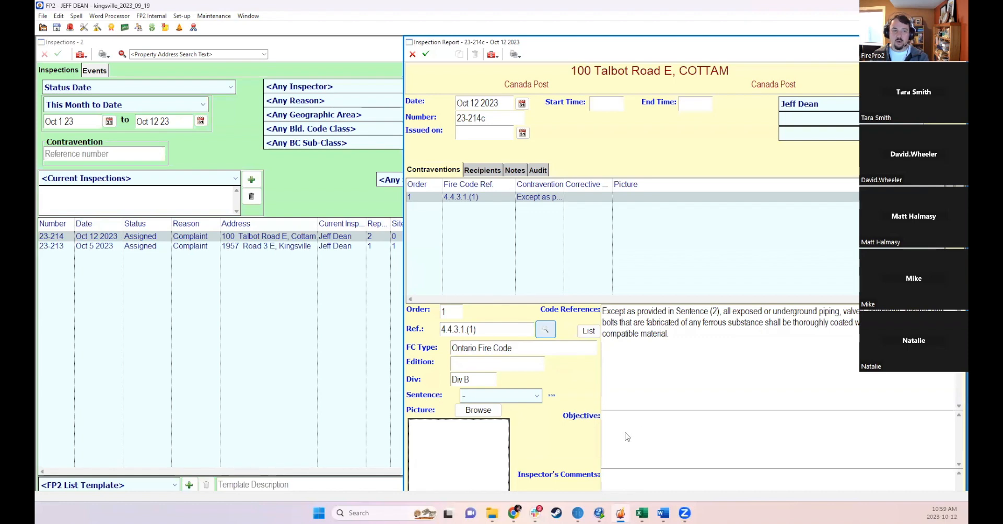
pyautogui.moveTo(649, 44)
pyautogui.mouseDown()
pyautogui.moveTo(646, 96)
pyautogui.moveTo(644, 36)
pyautogui.mouseUp()
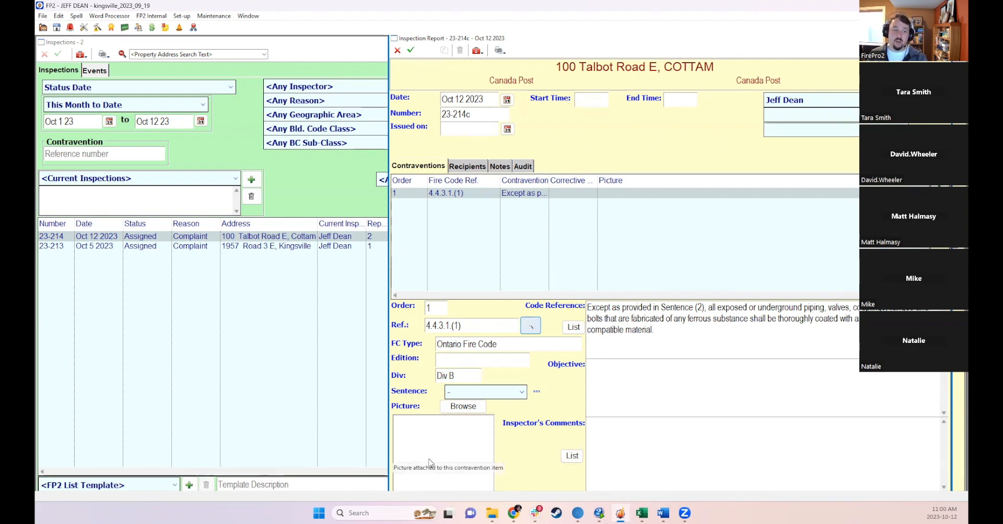
# - Attach the picture grand bank.jpg to contravention 1 of the inspection report and save the report
pyautogui.doubleClick(508, 33)
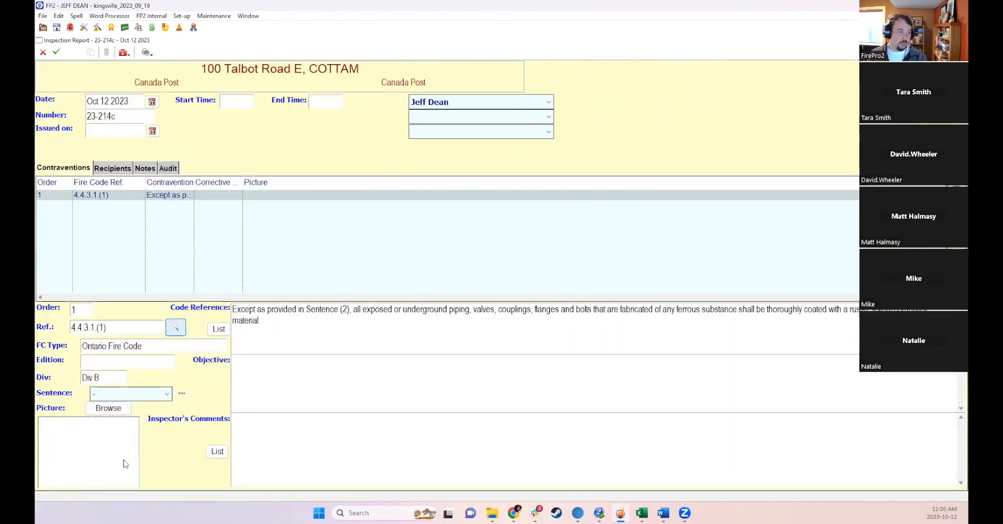
pyautogui.click(103, 411)
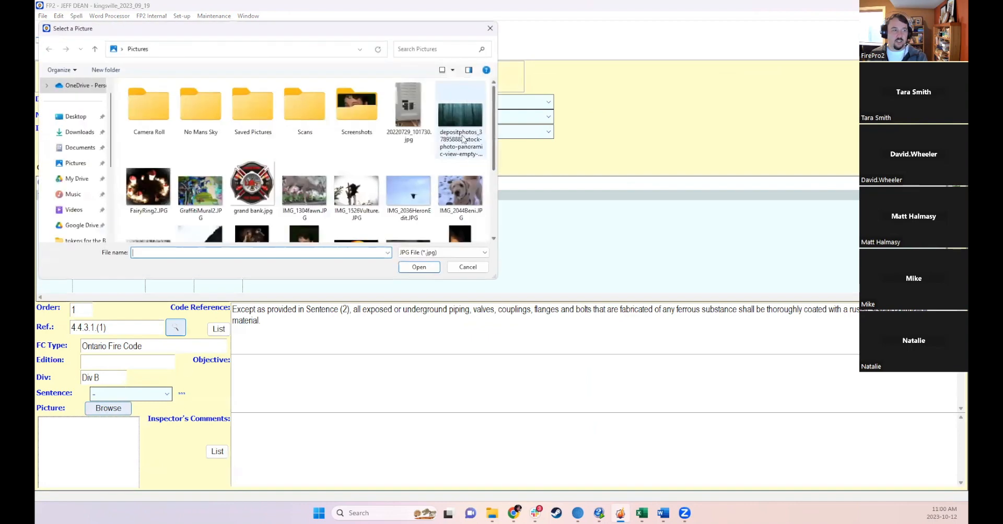
pyautogui.click(252, 188)
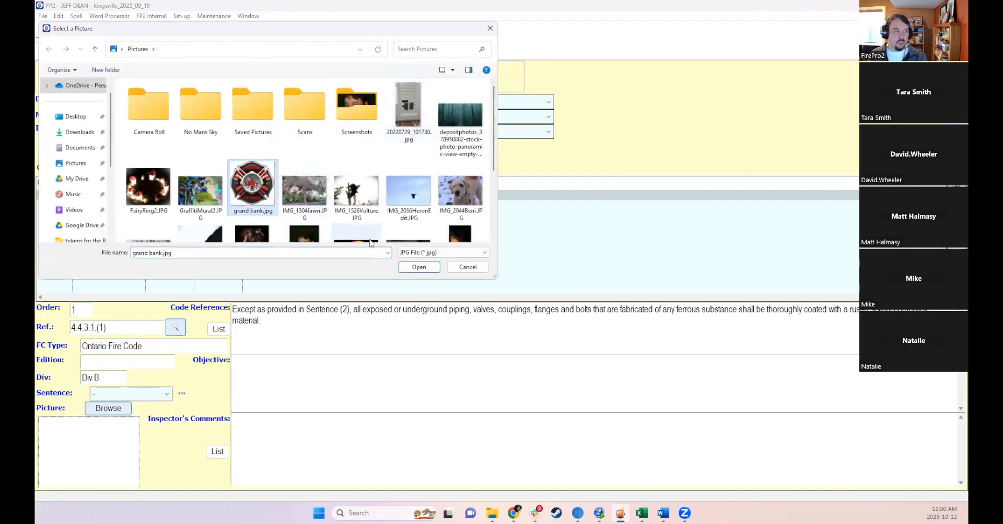
pyautogui.click(419, 267)
pyautogui.click(249, 236)
pyautogui.click(56, 51)
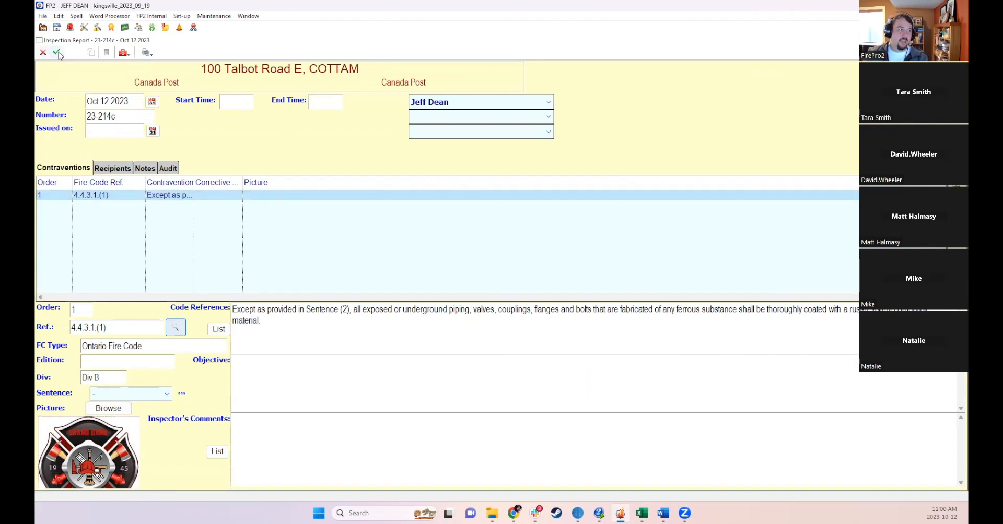
# - Select the property owner as a recipient on the report, save, and try to print the inspection report
pyautogui.click(122, 167)
pyautogui.click(39, 182)
pyautogui.click(58, 52)
pyautogui.click(147, 53)
pyautogui.click(170, 64)
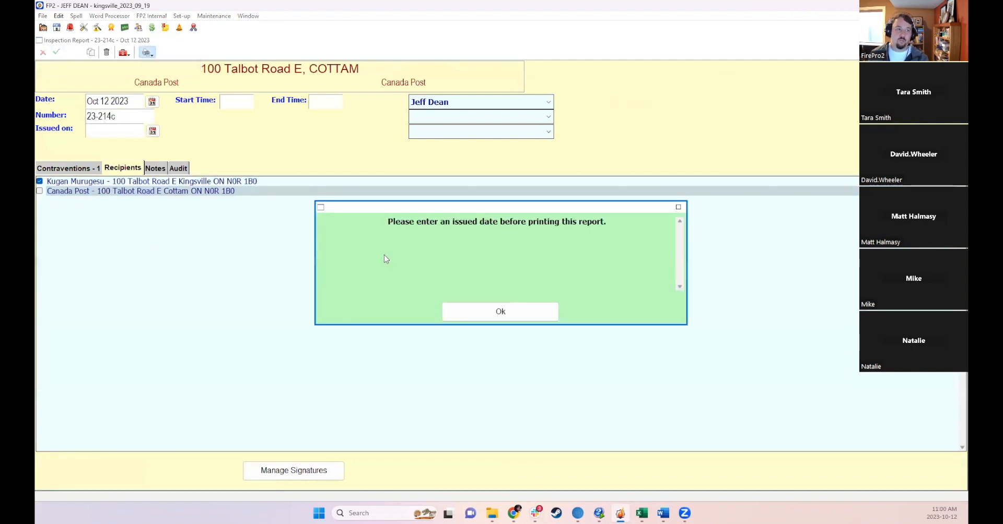
pyautogui.click(485, 312)
# - Set the report's issued-on date to Oct 12 2023 and save the inspection report
pyautogui.click(122, 134)
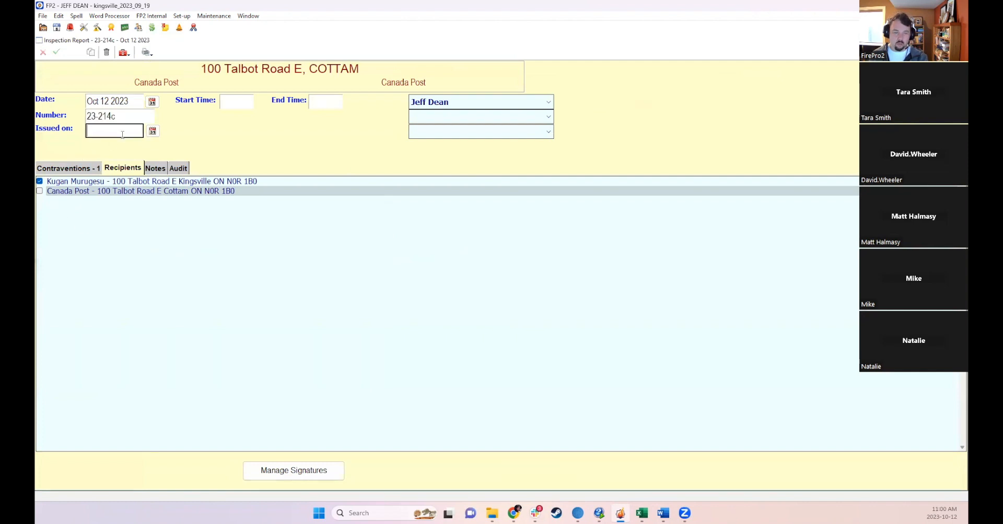
pyautogui.write('12')
pyautogui.press('Tab')
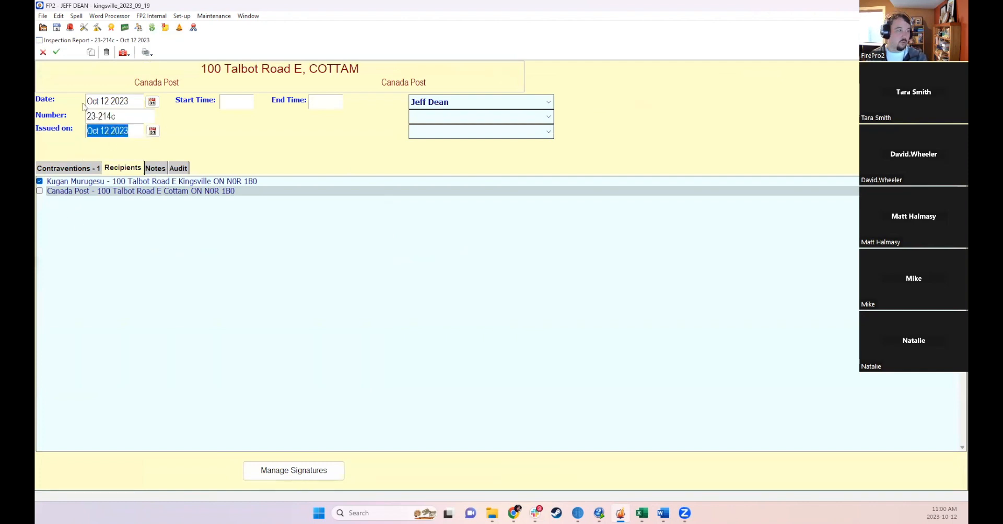
pyautogui.click(56, 52)
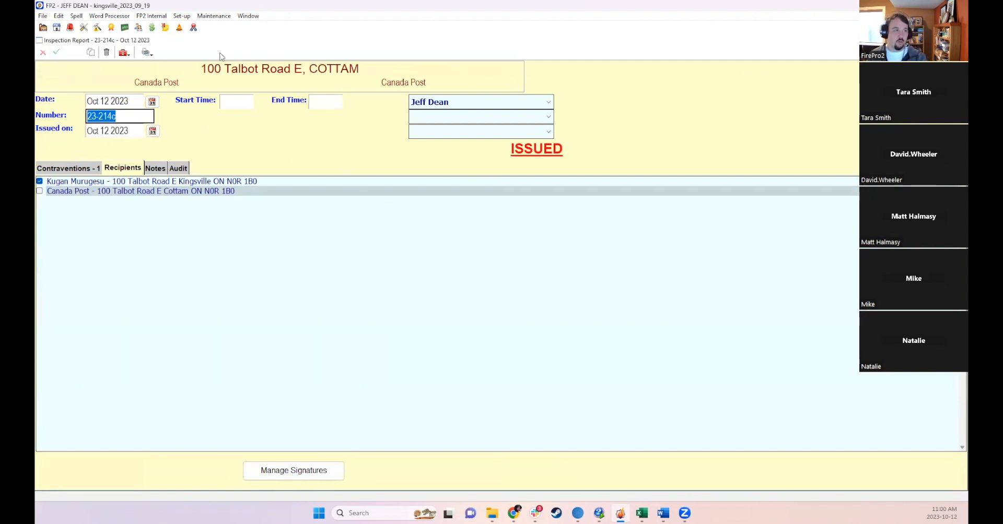
# - Print the inspection report to preview with all print options checked
pyautogui.click(148, 52)
pyautogui.click(188, 65)
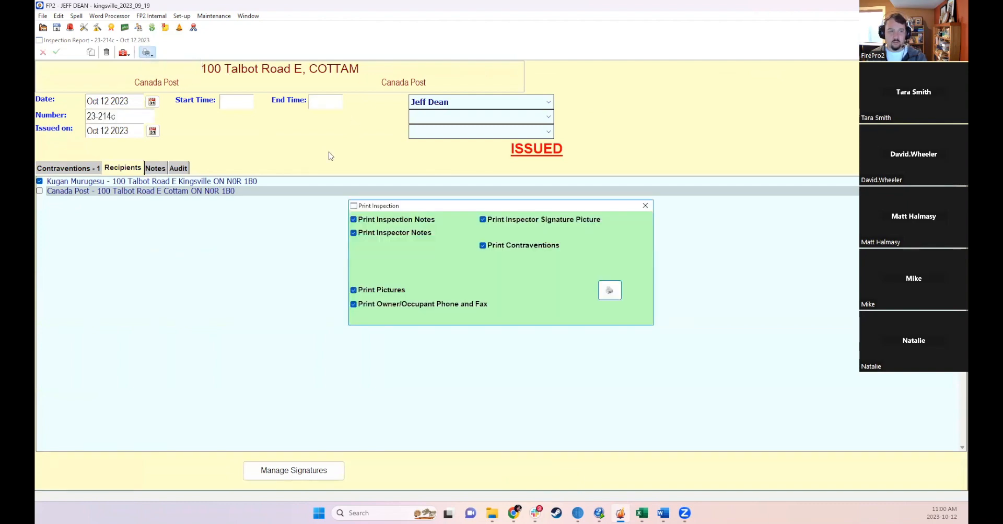
pyautogui.click(607, 289)
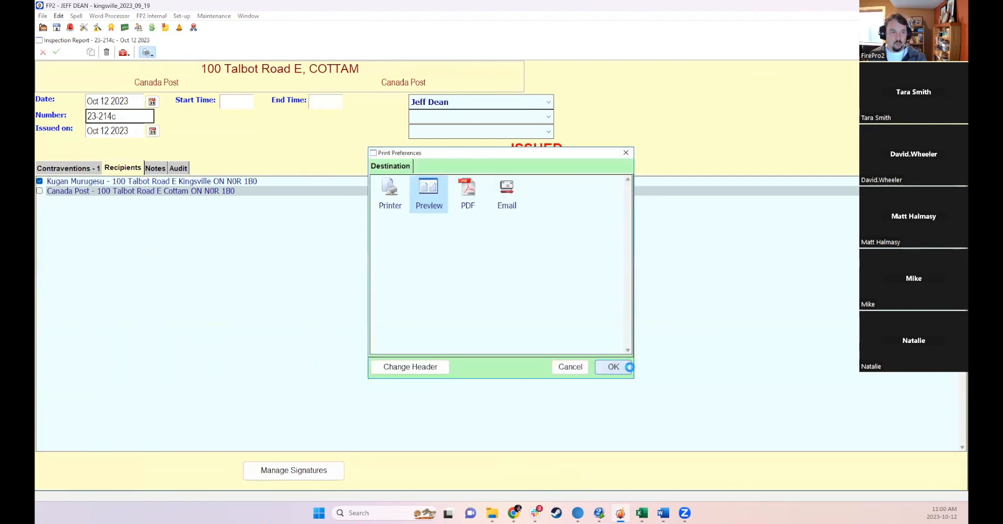
pyautogui.click(626, 367)
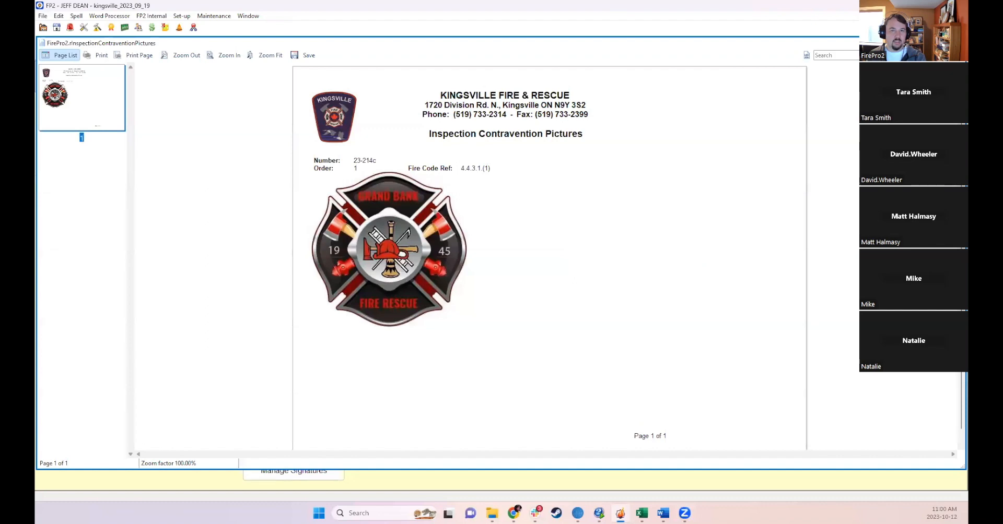
# - Review the contravention report preview, then close the preview and the inspection report
pyautogui.scroll(-3, 548, 258)
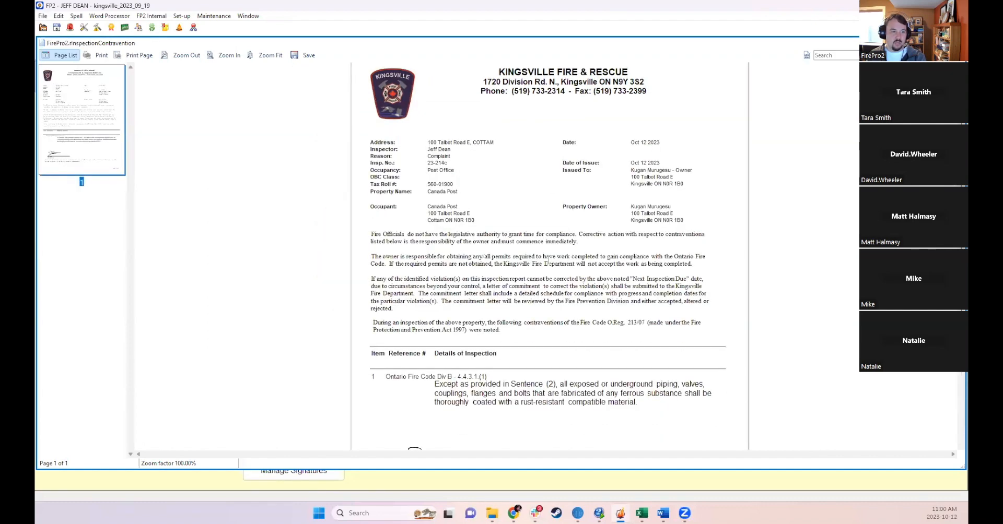
pyautogui.scroll(3, 549, 265)
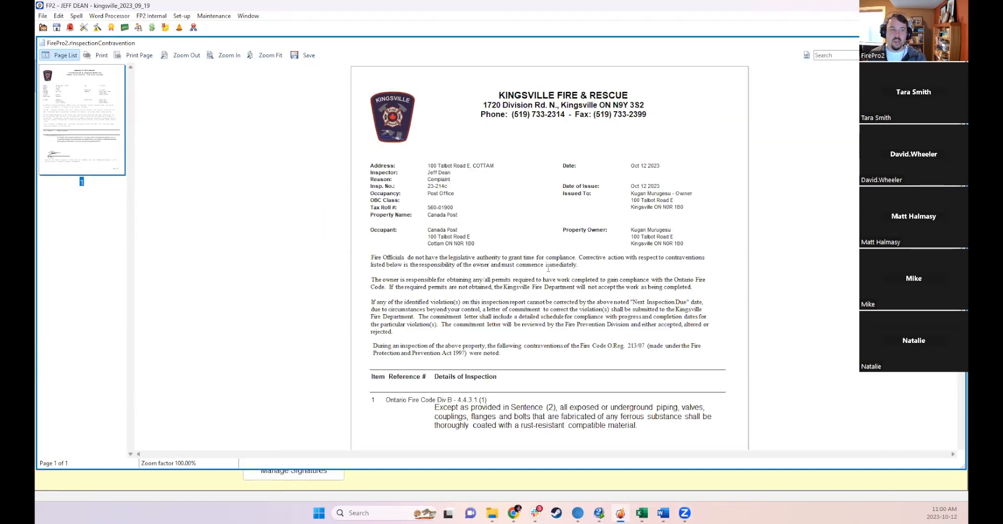
pyautogui.moveTo(372, 262); pyautogui.dragTo(523, 346)
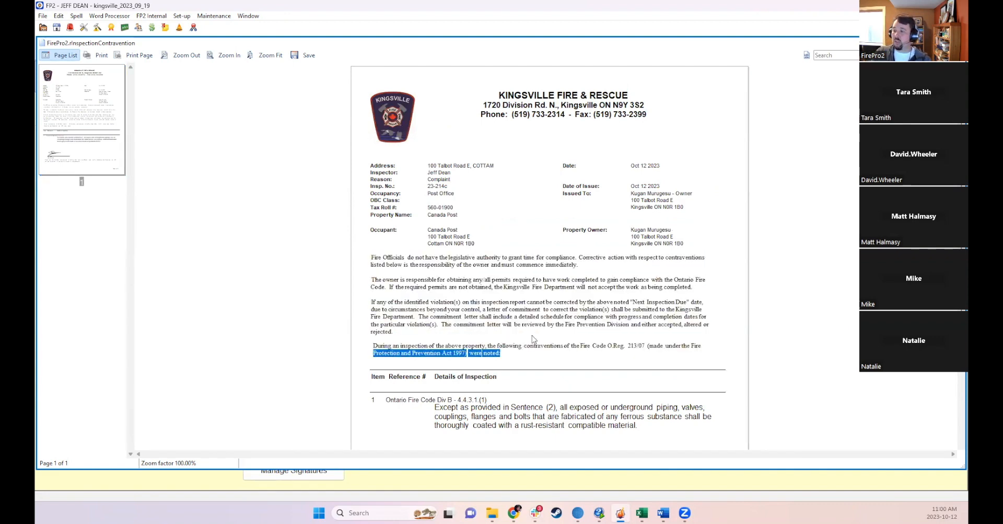
pyautogui.click(534, 339)
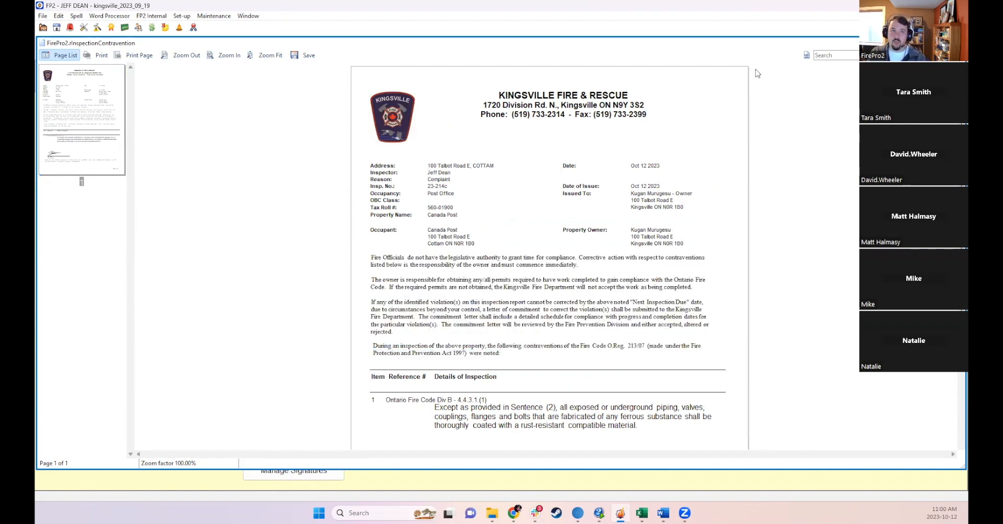
pyautogui.press('Escape')
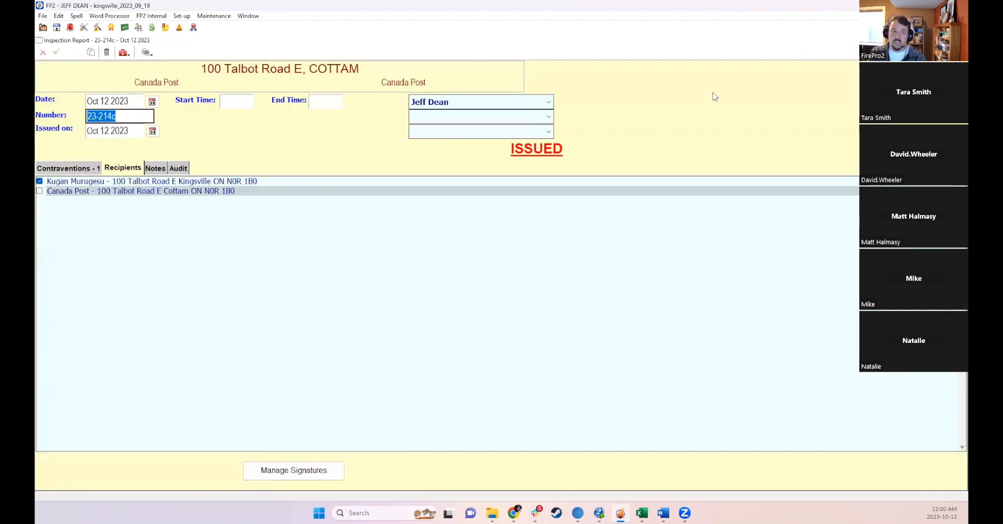
pyautogui.press('Escape')
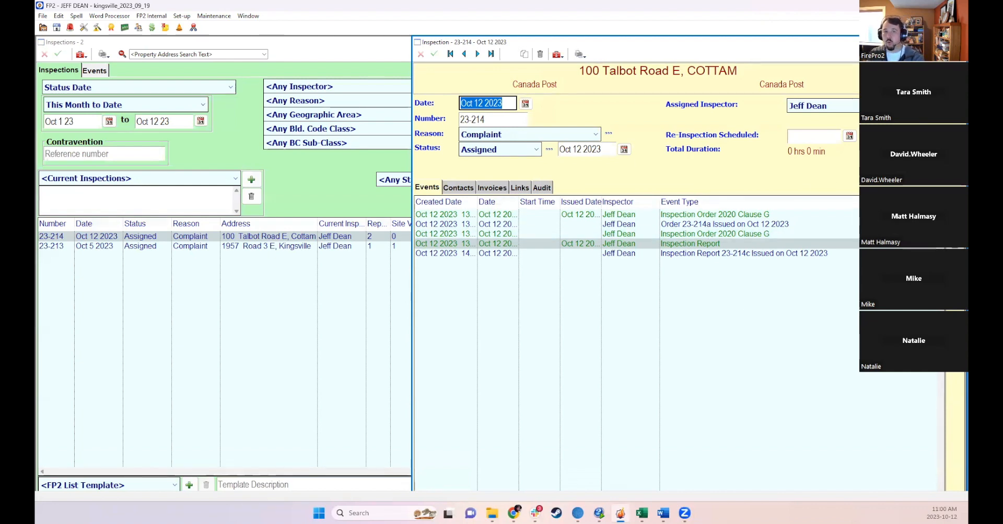
# - Close the inspection and set the inspections list's date range to This Year
pyautogui.click(958, 42)
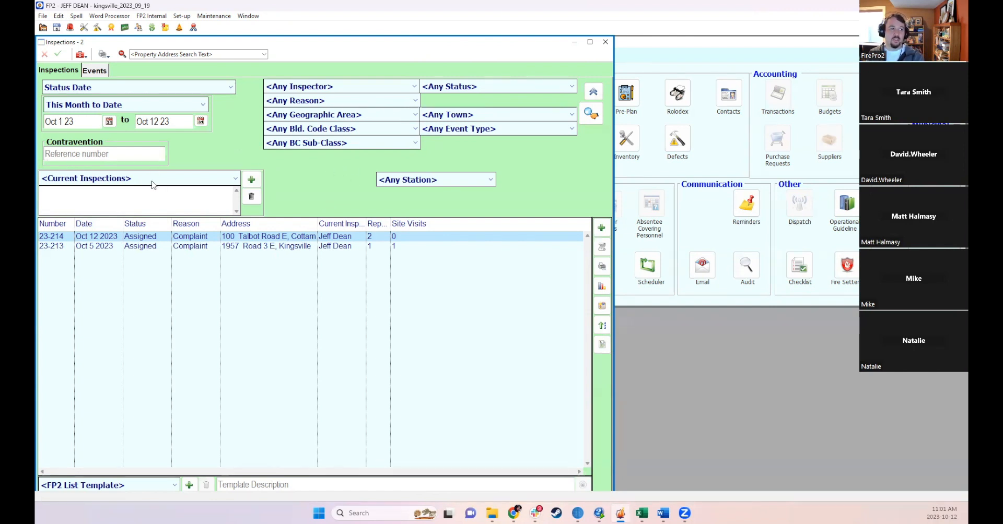
pyautogui.click(102, 178)
pyautogui.click(102, 177)
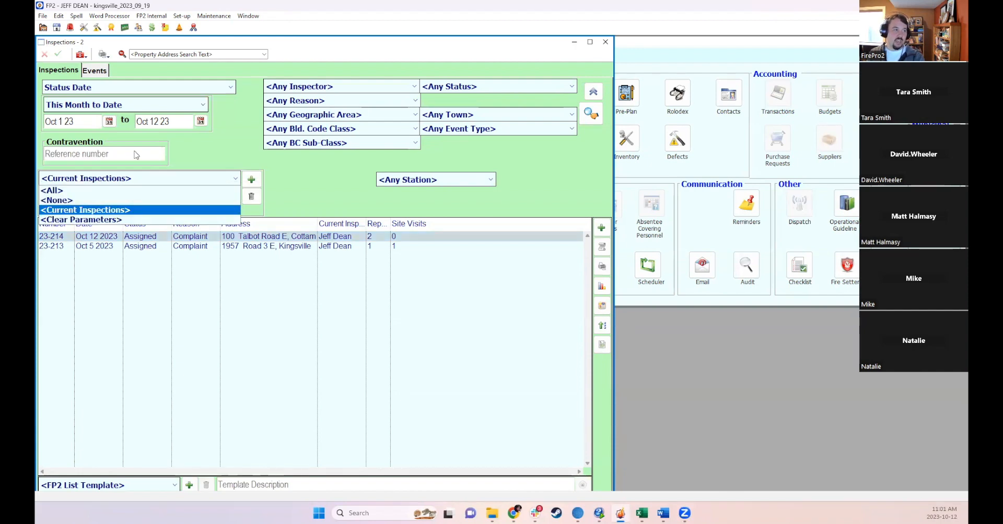
pyautogui.click(148, 96)
pyautogui.click(150, 110)
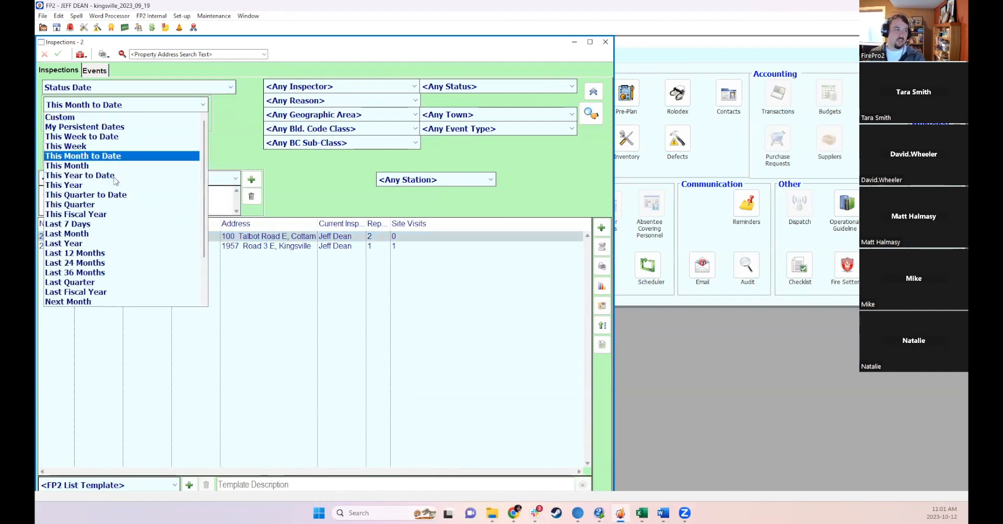
pyautogui.click(130, 184)
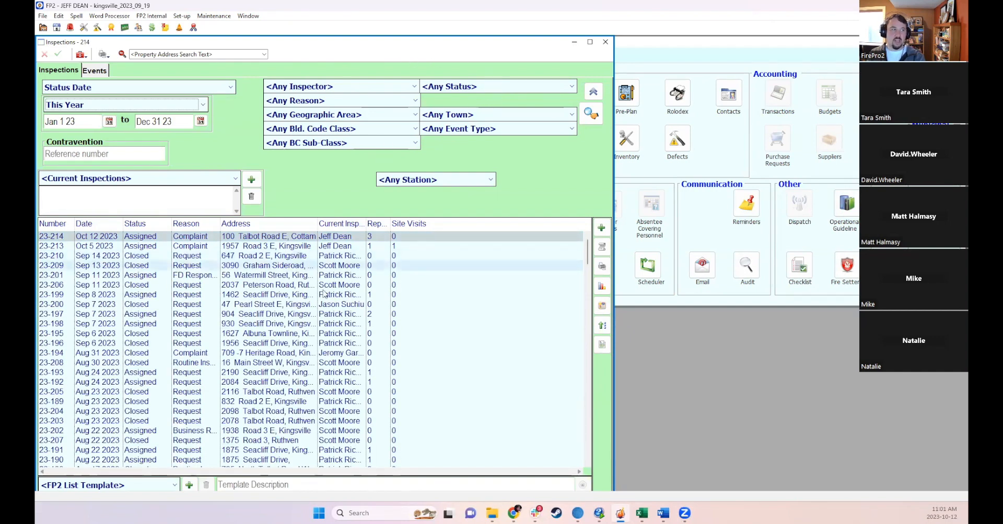
pyautogui.scroll(-18, 367, 339)
pyautogui.scroll(18, 584, 272)
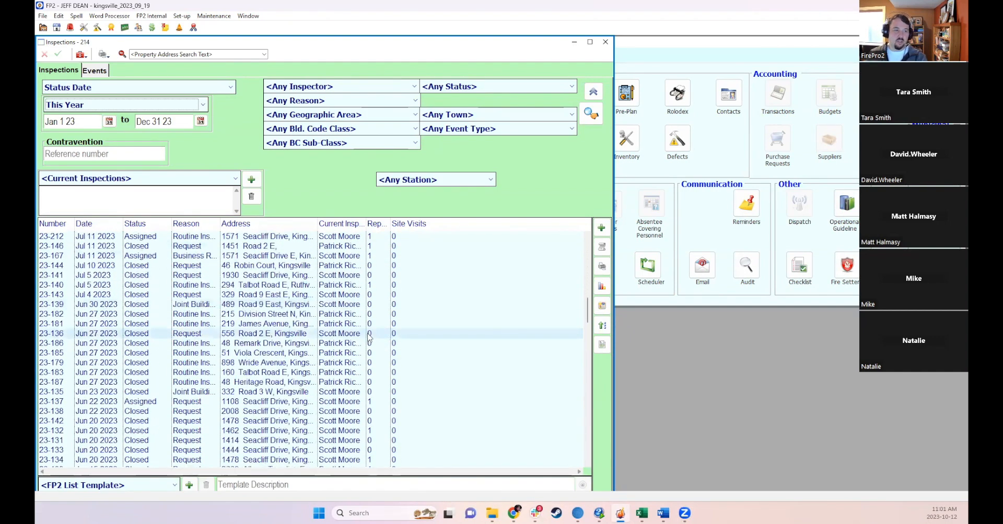
# - Preview the Summary by Inspector report for the inspection list and scroll through it before closing
pyautogui.click(602, 266)
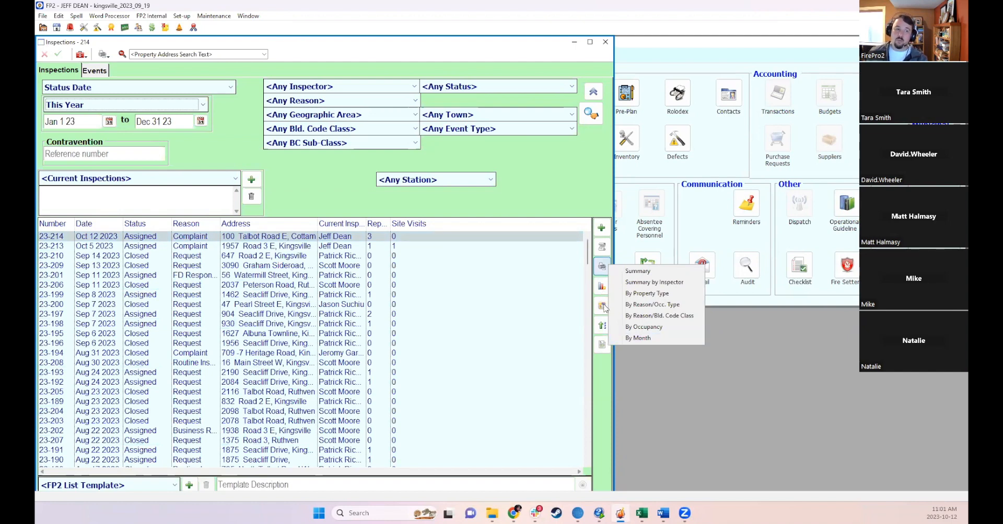
pyautogui.click(642, 283)
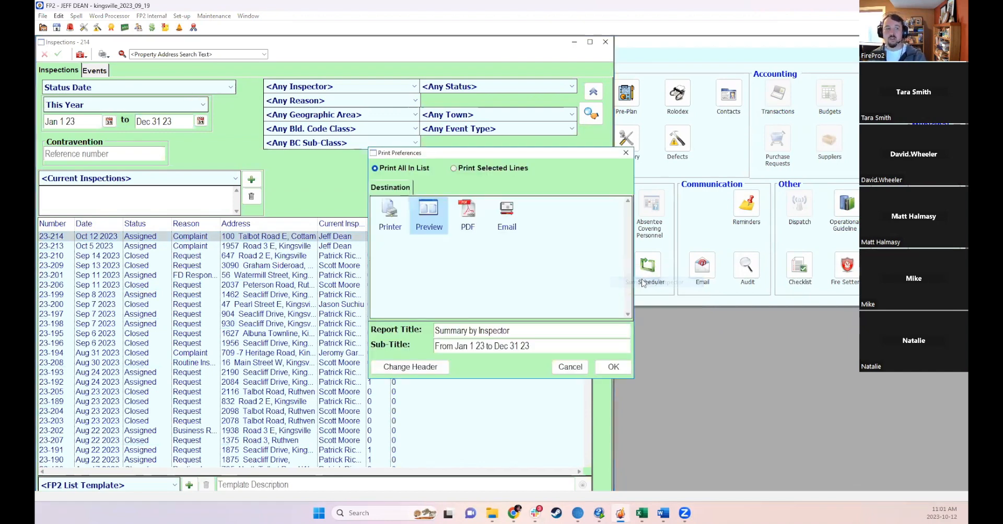
pyautogui.click(632, 364)
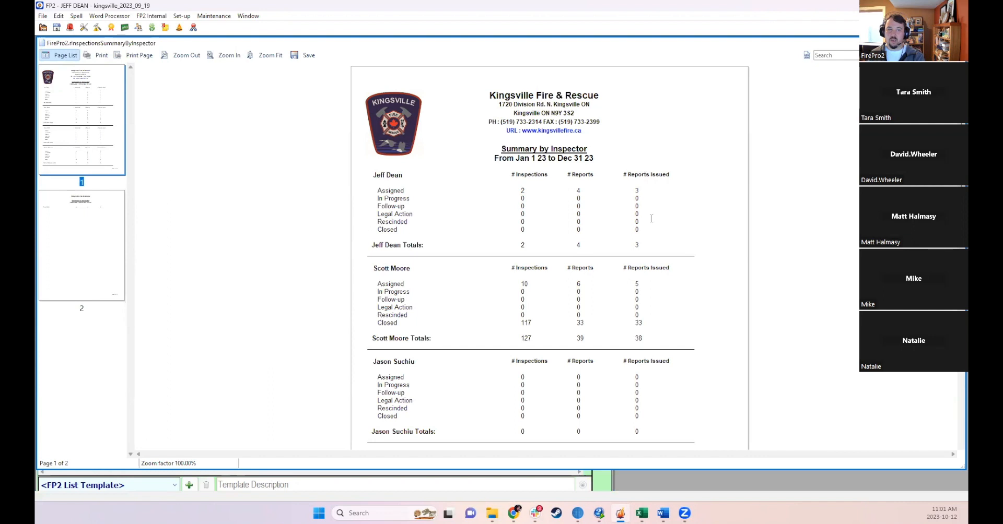
pyautogui.scroll(-6, 652, 226)
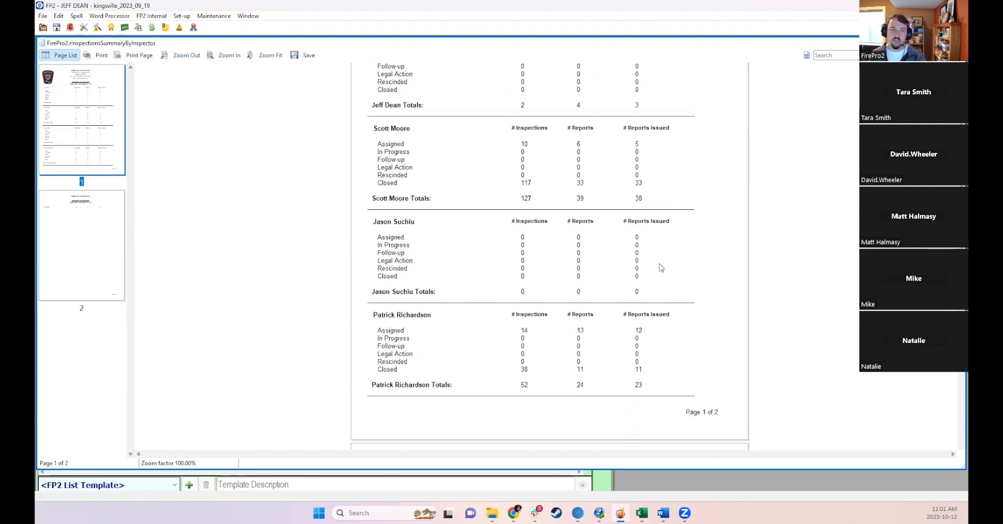
pyautogui.scroll(-4, 657, 224)
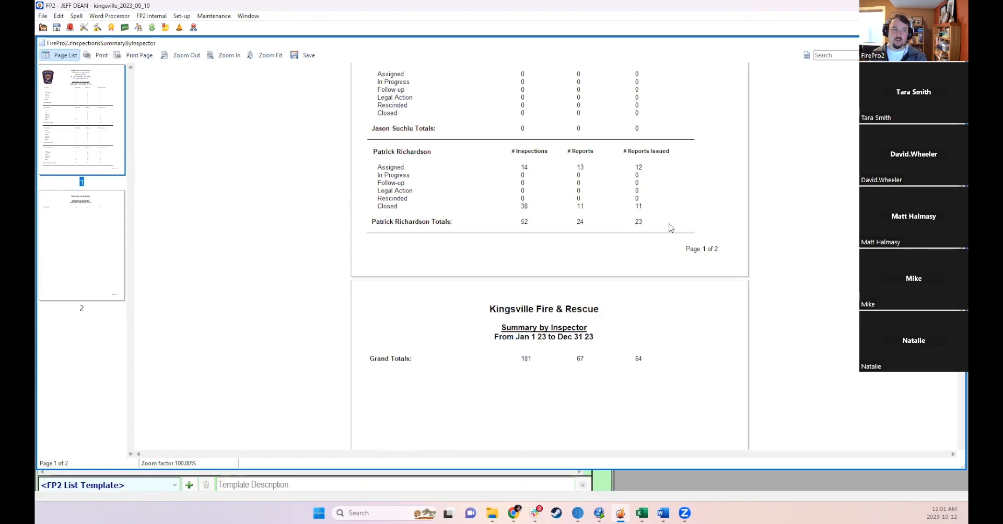
pyautogui.press('Escape')
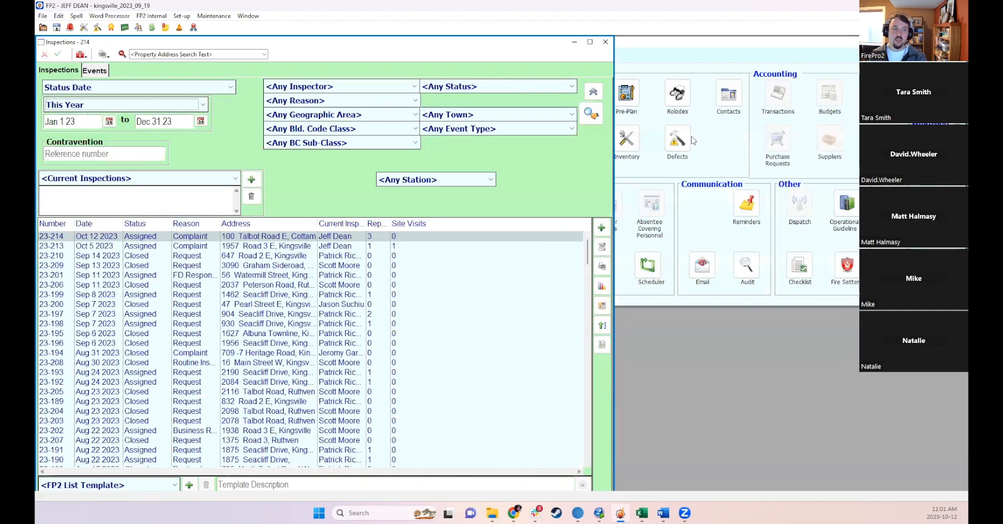
# - Preview the By Reason/Occ. Type inspection report and close the preview
pyautogui.click(601, 265)
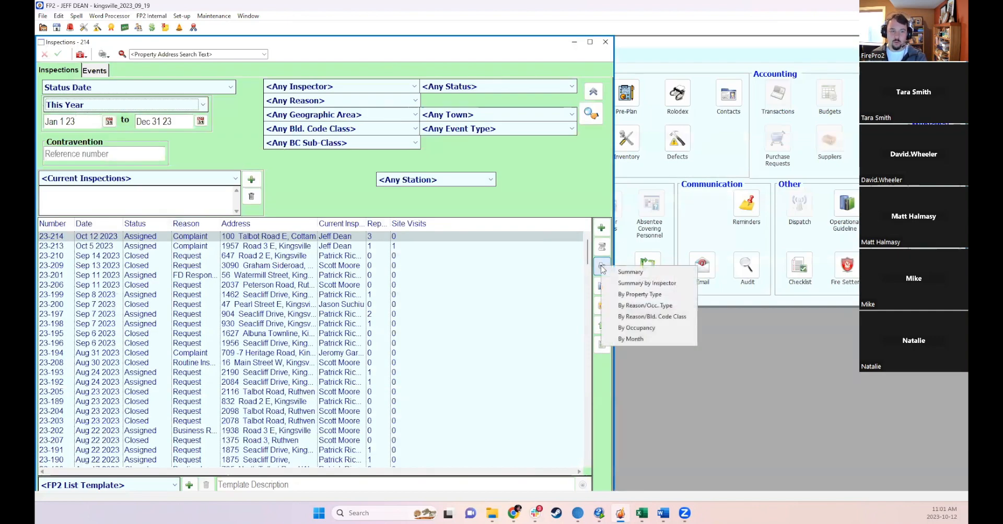
pyautogui.click(630, 305)
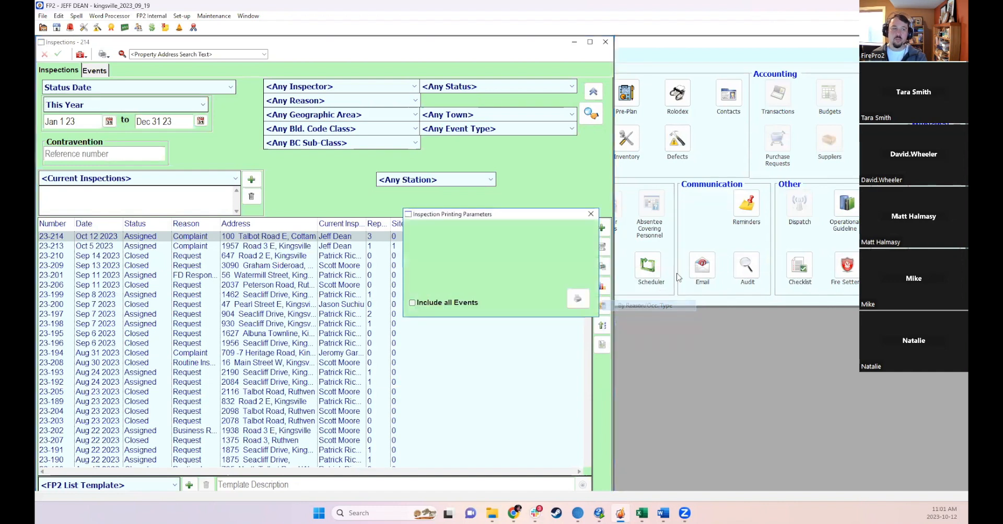
pyautogui.click(581, 302)
pyautogui.click(608, 366)
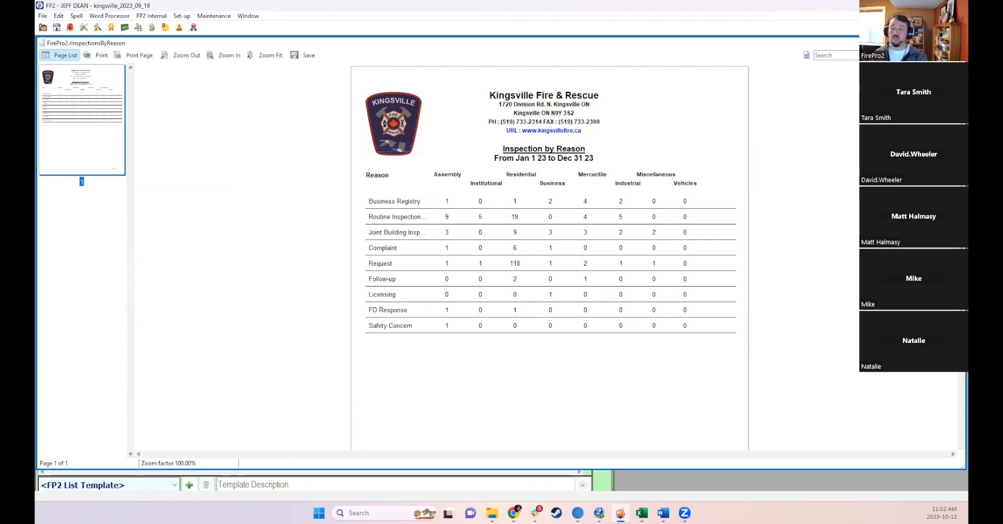
pyautogui.click(958, 43)
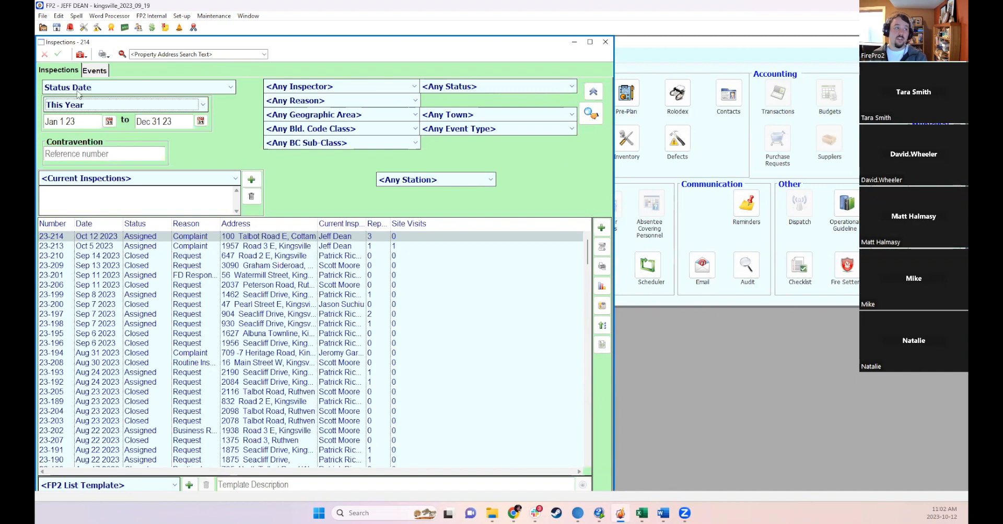
# - Switch to the Events list and set its event date range to This Year, refreshing the list
pyautogui.click(102, 74)
pyautogui.click(591, 114)
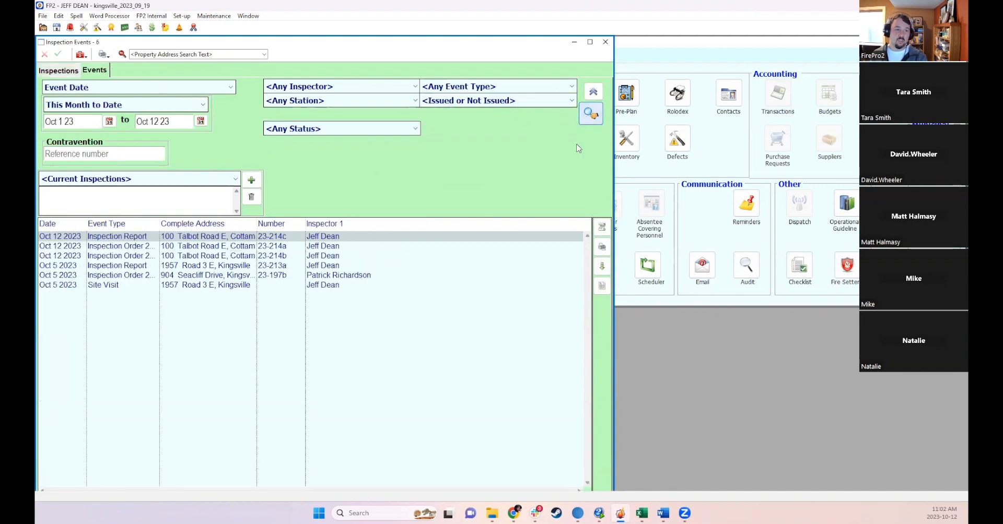
pyautogui.click(602, 247)
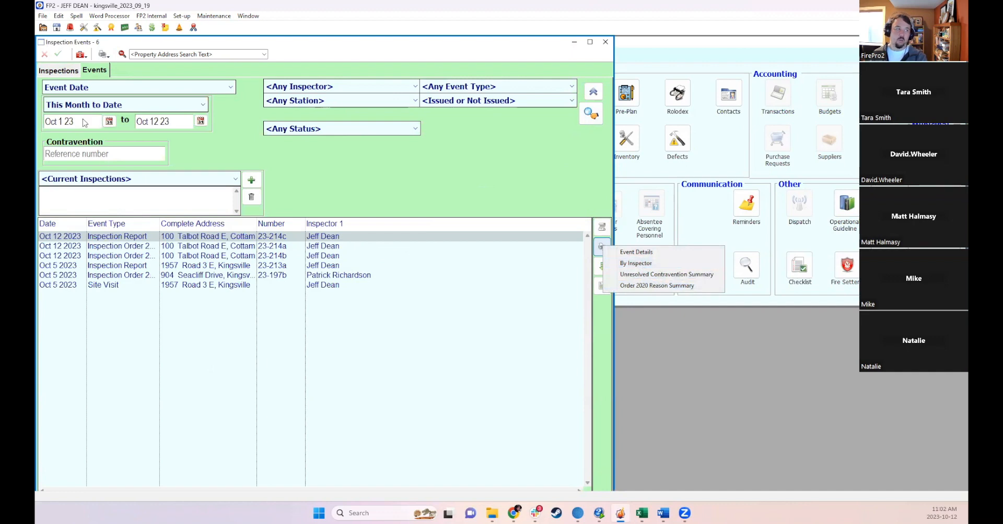
pyautogui.click(97, 107)
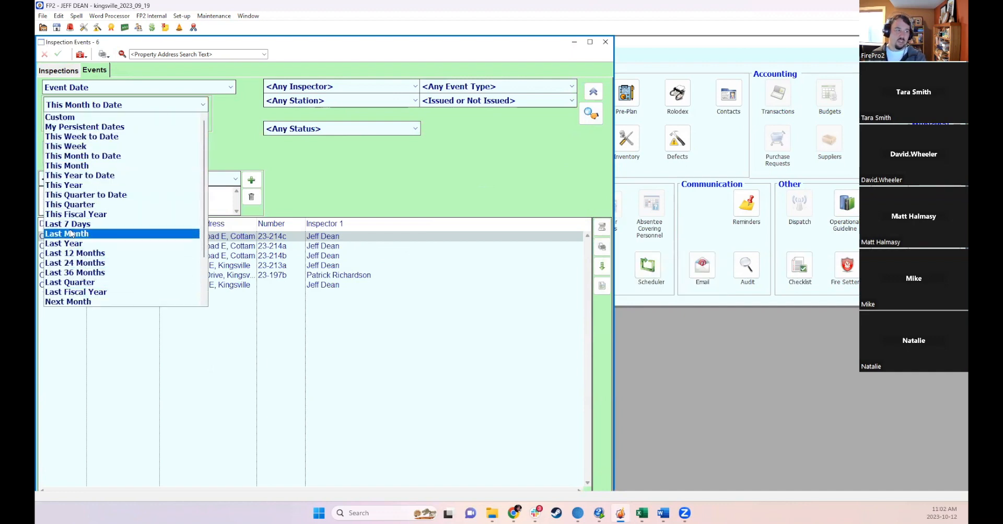
pyautogui.click(80, 186)
pyautogui.click(596, 111)
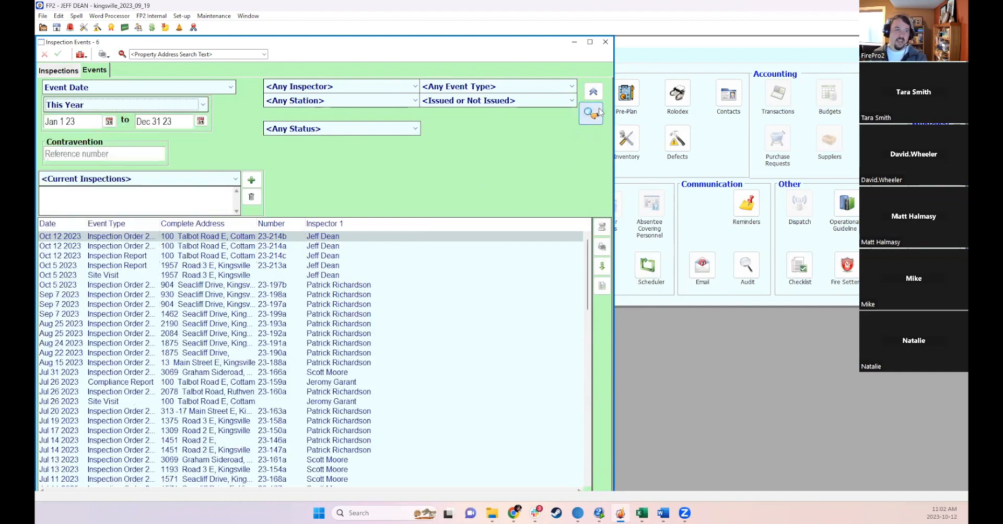
# - Preview the By Inspector events report with Print All In List, then close the preview
pyautogui.click(601, 246)
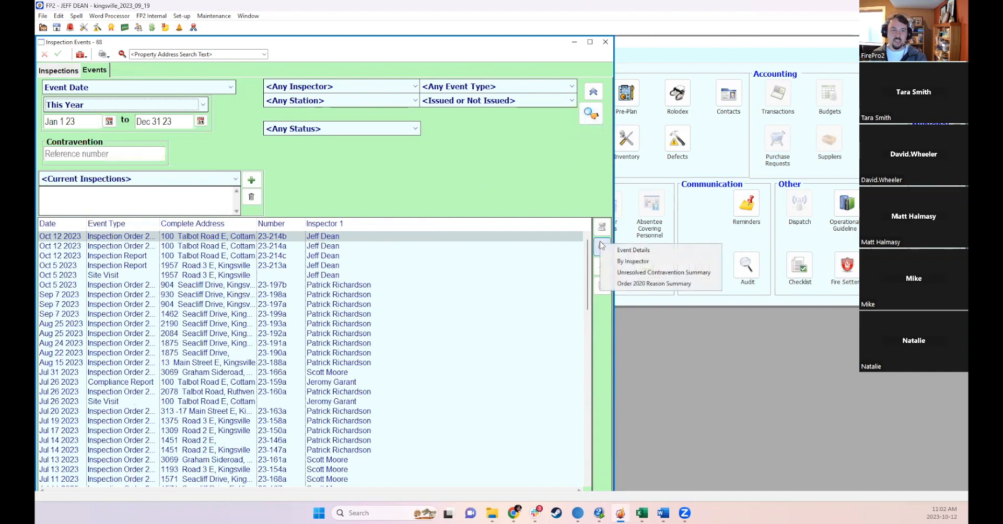
pyautogui.click(634, 262)
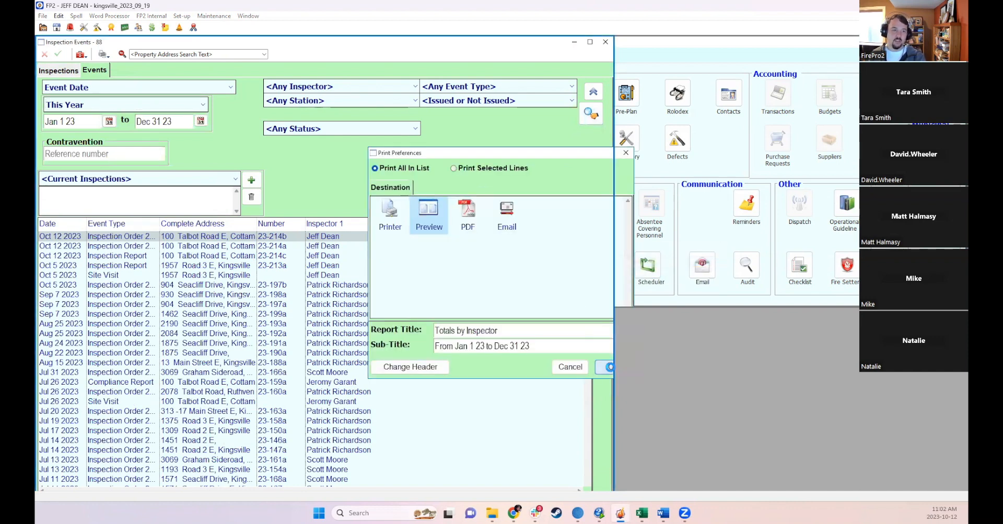
pyautogui.click(606, 368)
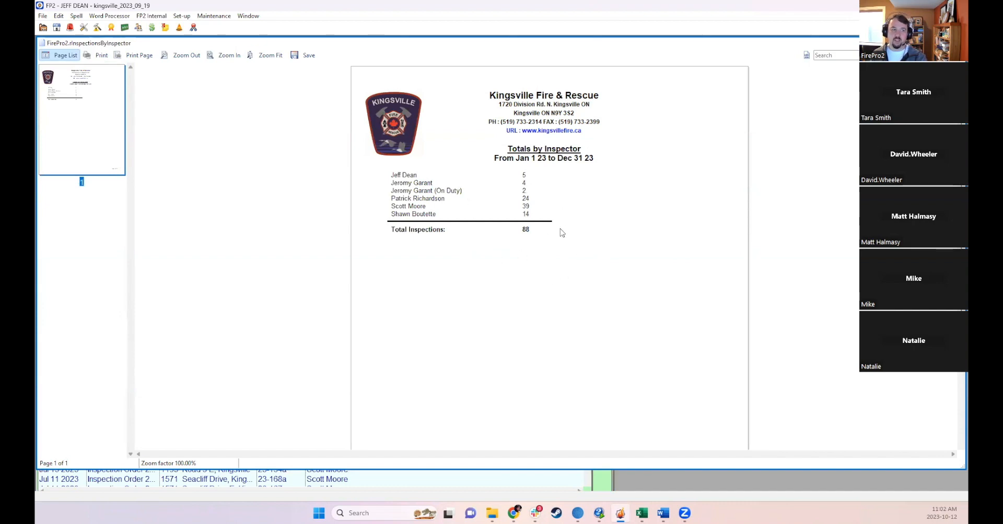
pyautogui.click(959, 43)
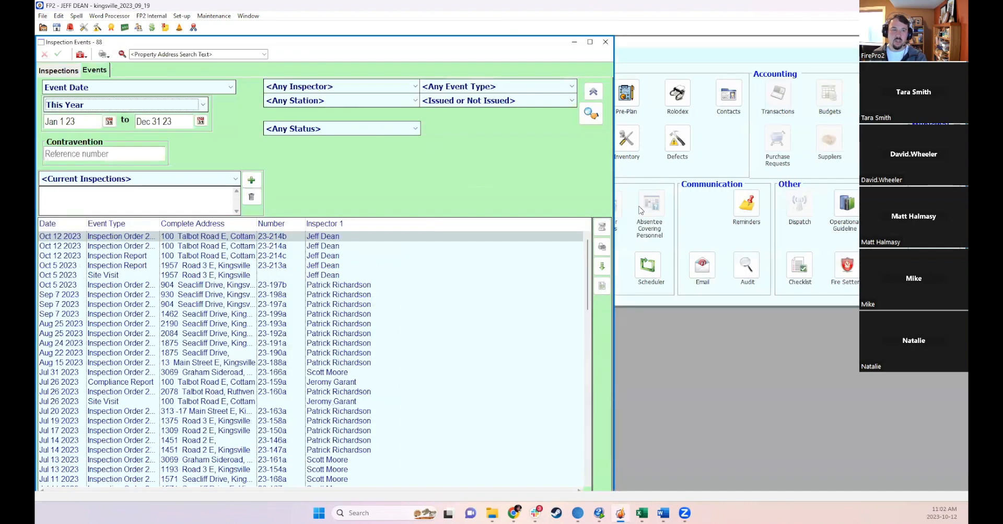
# - Preview the Unresolved Contravention Summary report, scroll through it, and close the preview
pyautogui.click(601, 247)
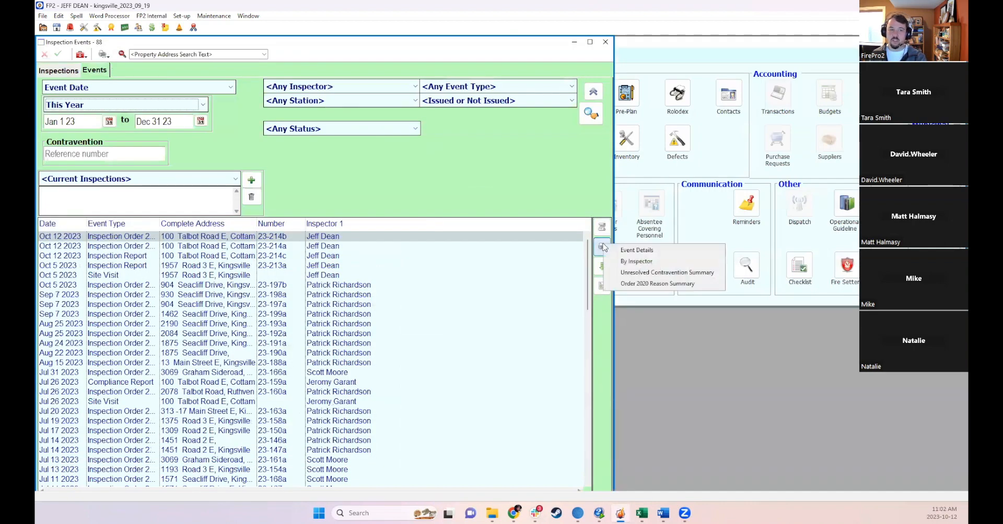
pyautogui.click(626, 275)
pyautogui.click(611, 365)
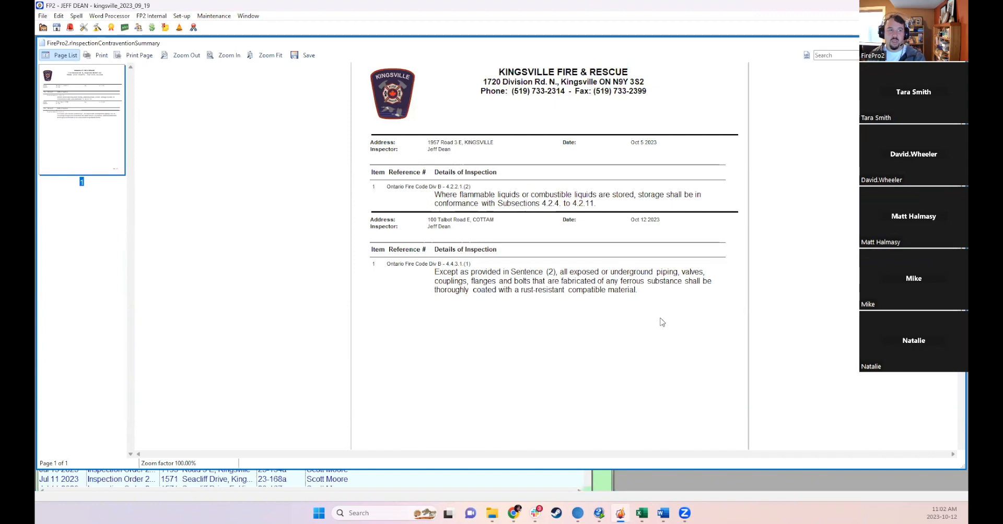
pyautogui.scroll(-5, 662, 326)
pyautogui.scroll(4, 611, 279)
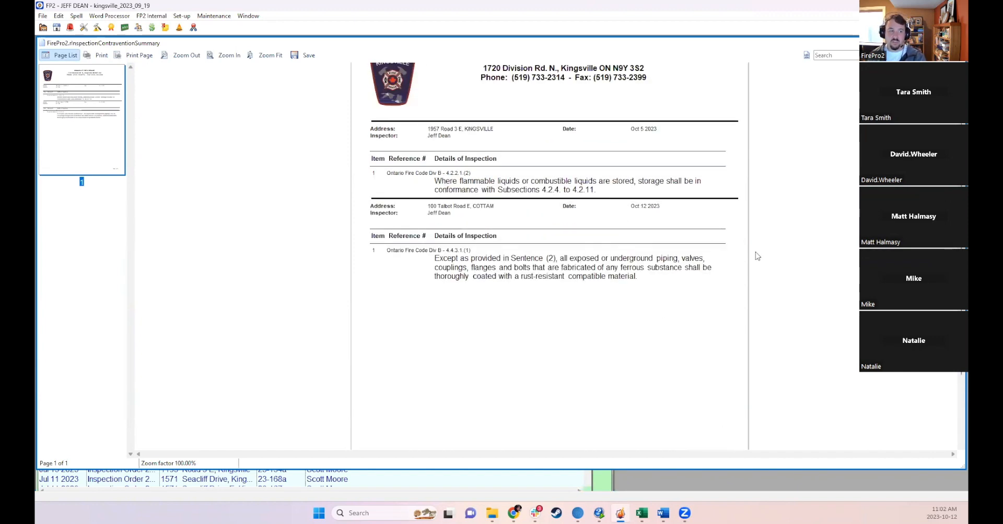
pyautogui.click(958, 43)
# - Preview the Order 2020 Reason Summary report with default parameters, scroll through its pages, and close it
pyautogui.click(604, 246)
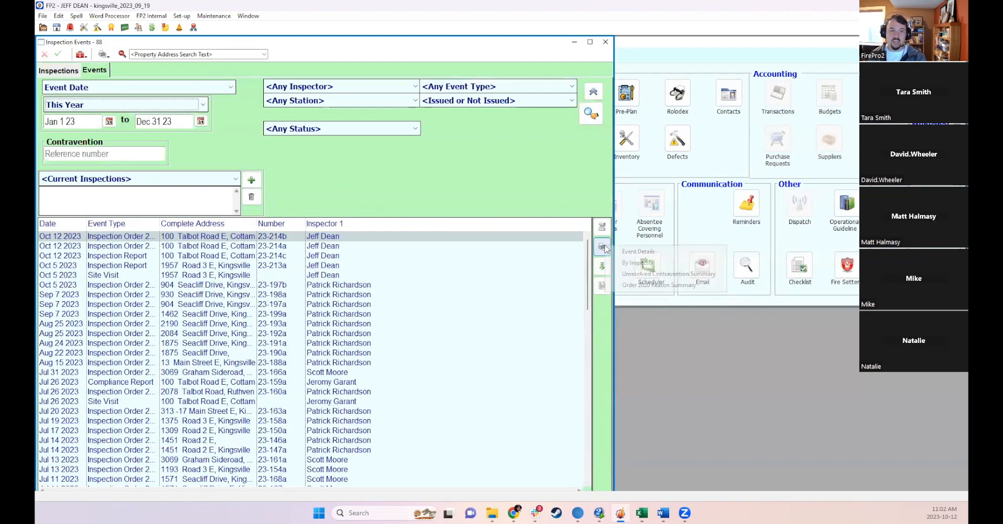
pyautogui.click(637, 286)
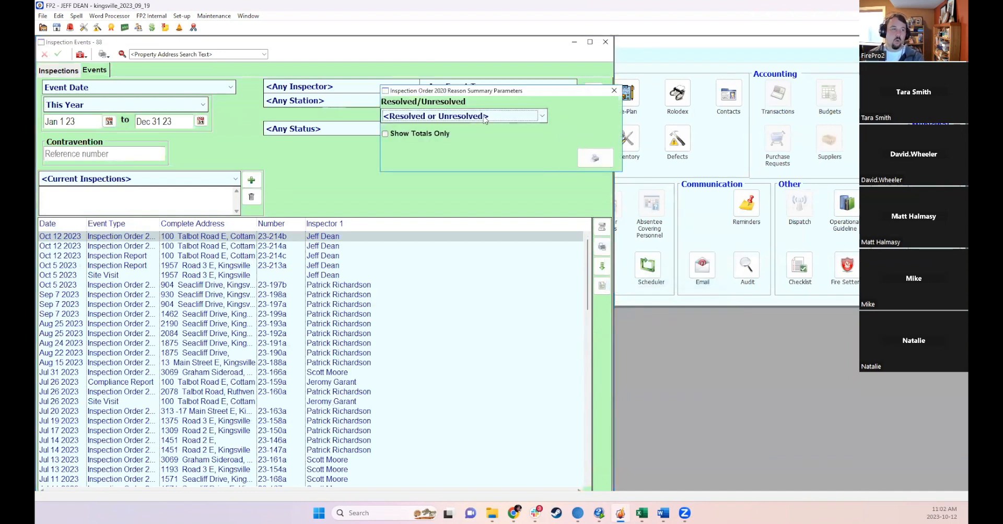
pyautogui.click(594, 157)
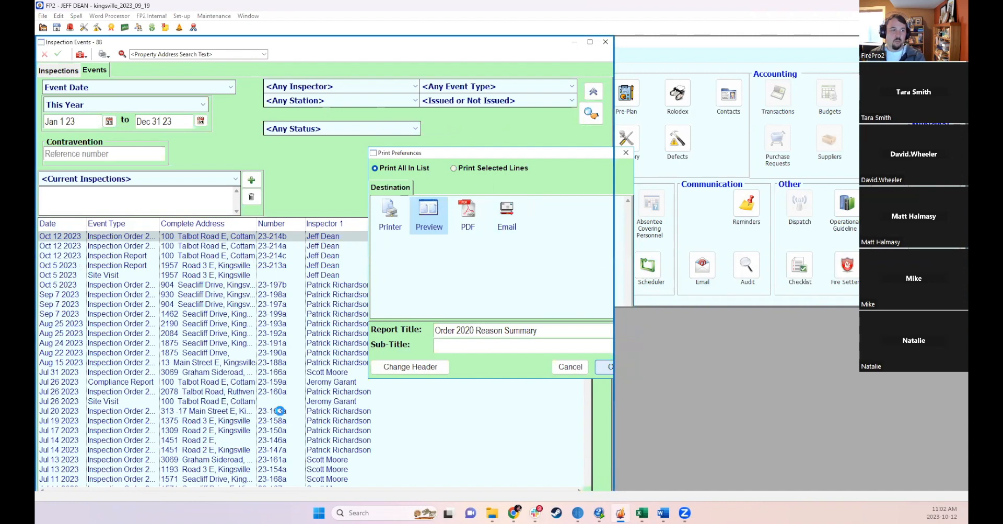
pyautogui.press('Return')
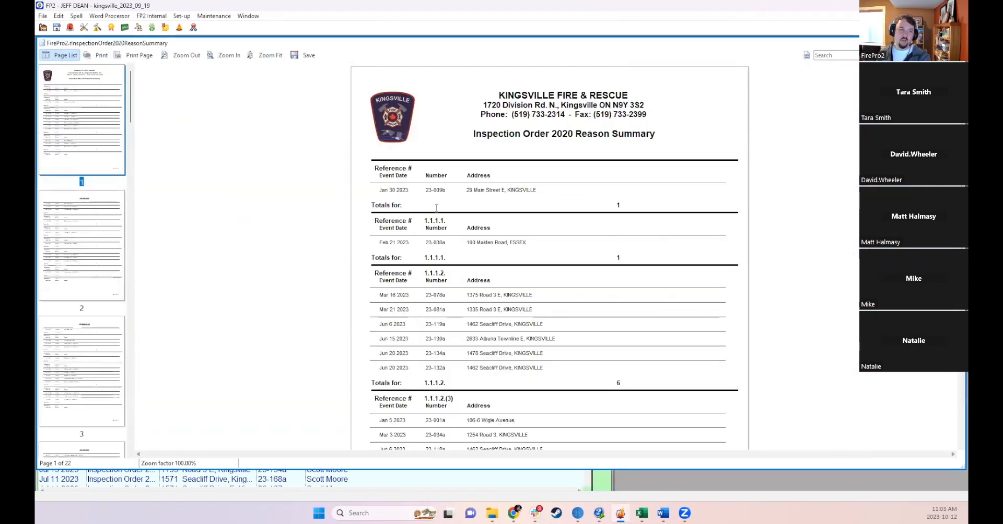
pyautogui.scroll(-3, 491, 218)
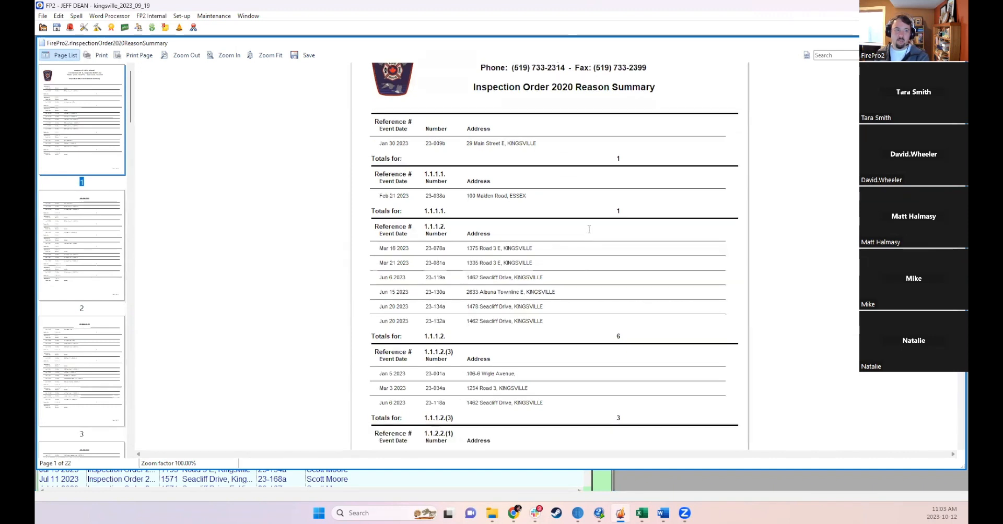
pyautogui.scroll(-3, 589, 229)
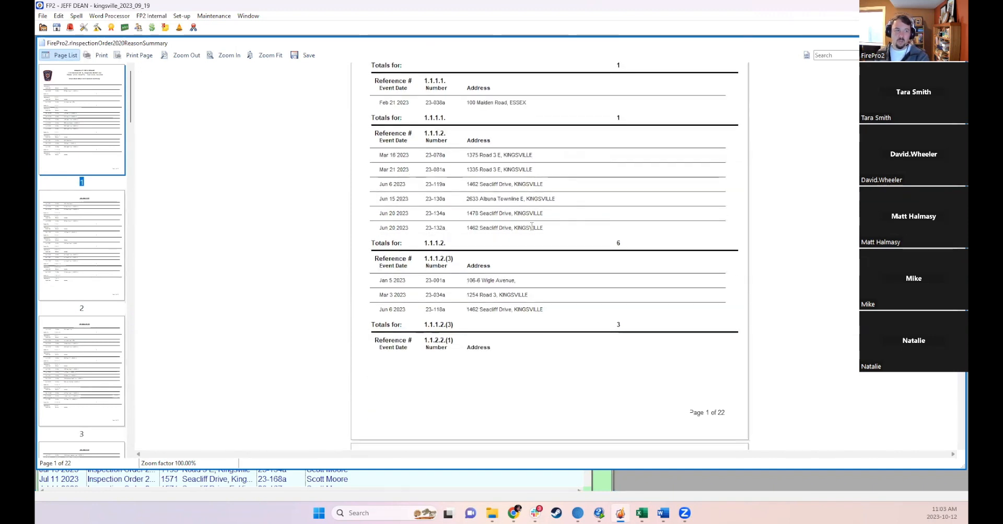
pyautogui.scroll(-5, 609, 257)
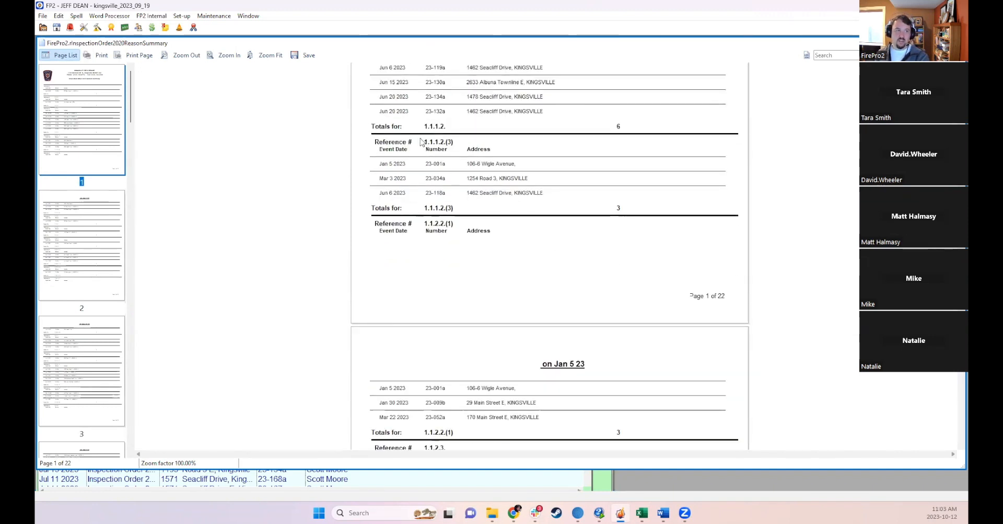
pyautogui.moveTo(422, 127); pyautogui.dragTo(446, 126)
pyautogui.click(497, 171)
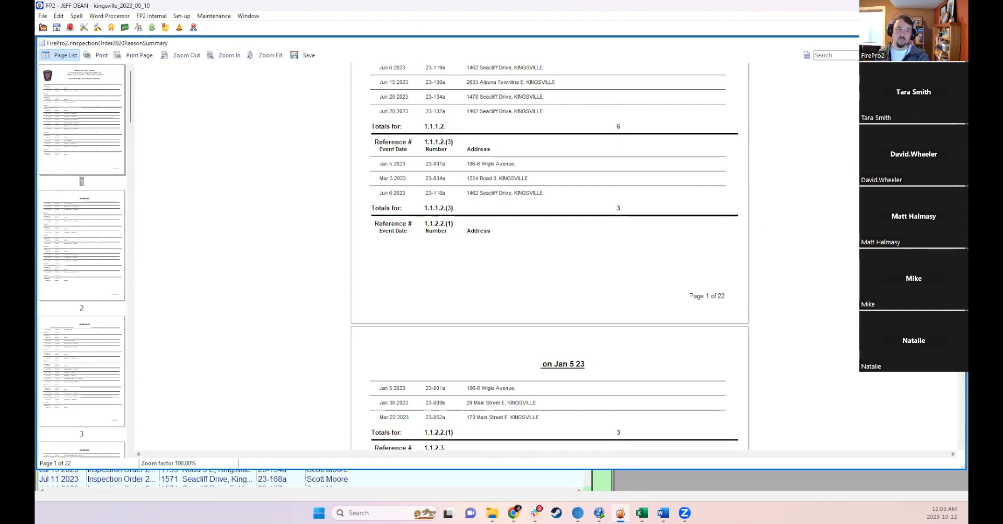
pyautogui.click(958, 43)
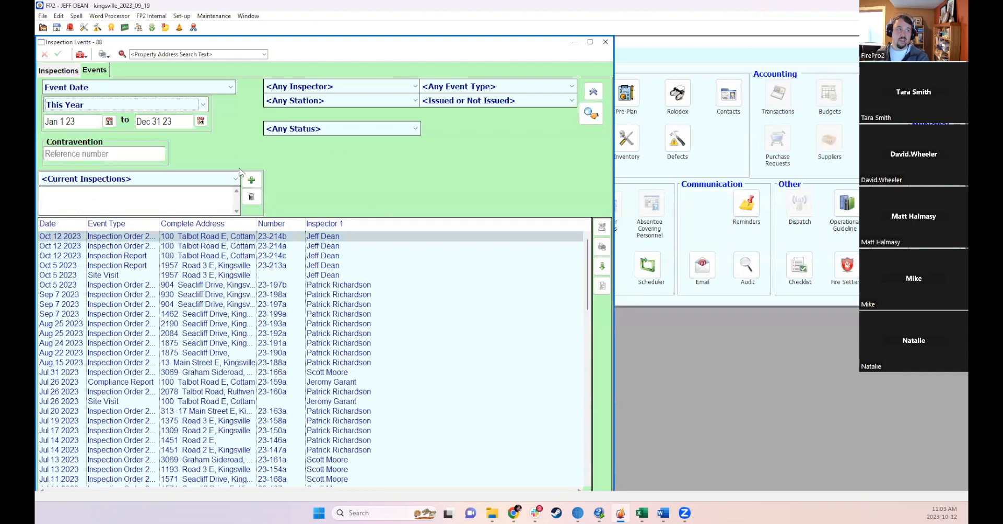
# - Filter the events by contravention reference number 1.1.1, then clear the reference number
pyautogui.click(82, 155)
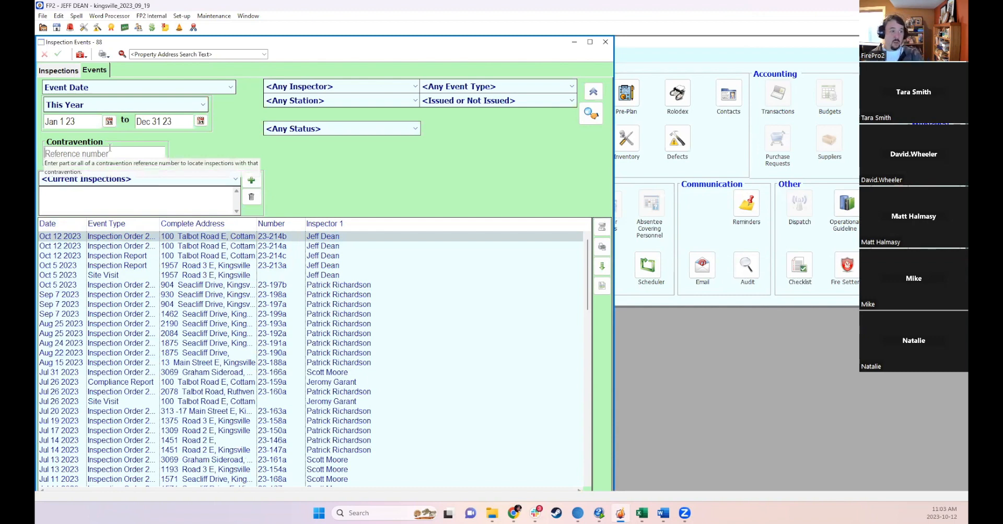
pyautogui.write('1.1.1.1')
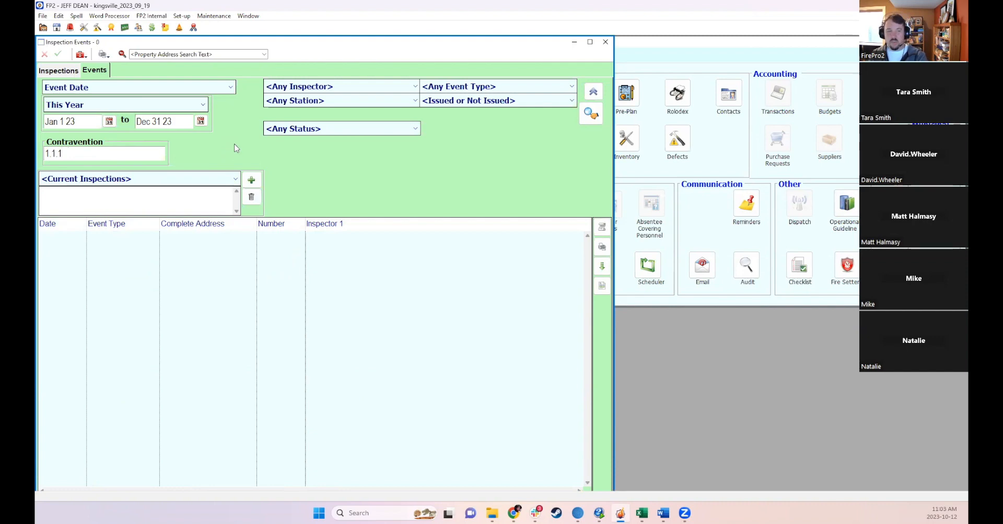
pyautogui.press('BackSpace')
pyautogui.press('BackSpace')
pyautogui.press('BackSpace')
pyautogui.press('BackSpace')
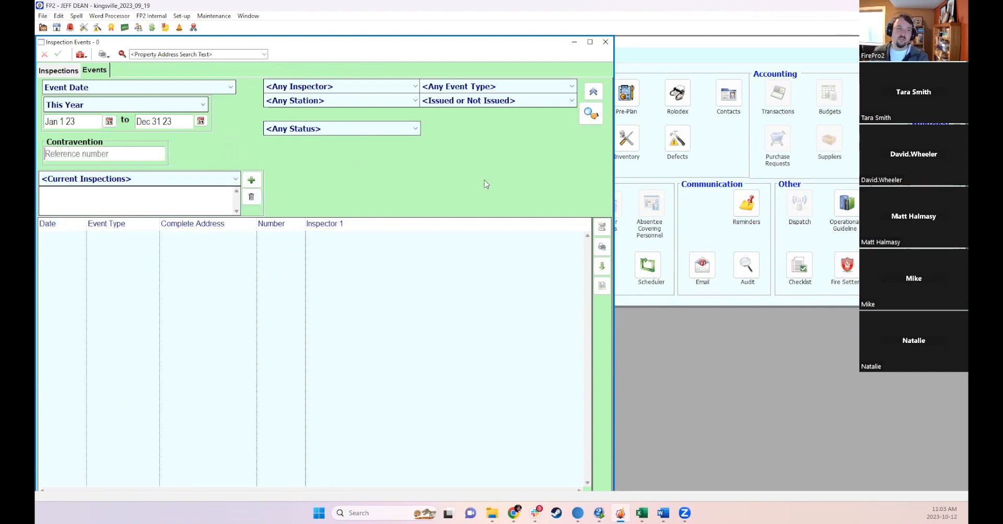
# - Return to the Inspections list and open the Event Type filter's options without choosing one
pyautogui.click(58, 70)
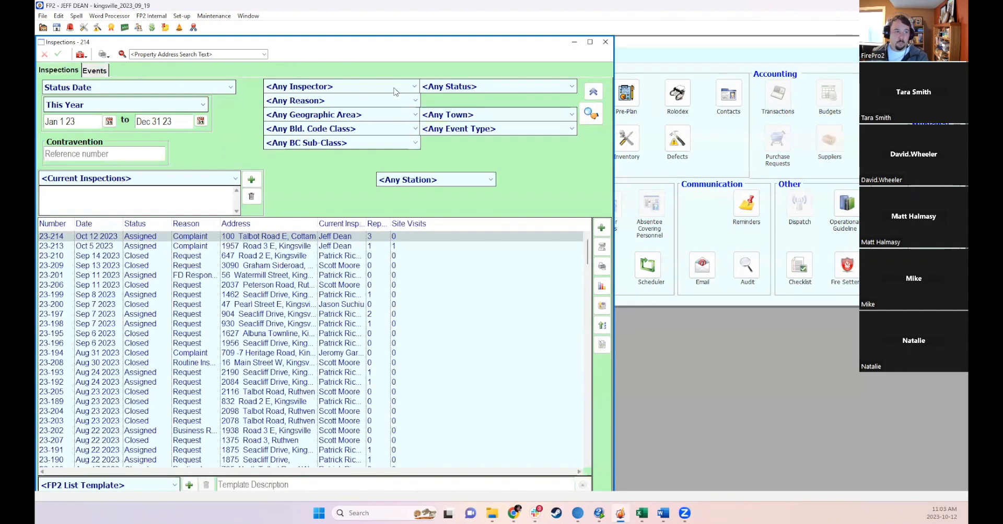
pyautogui.click(486, 131)
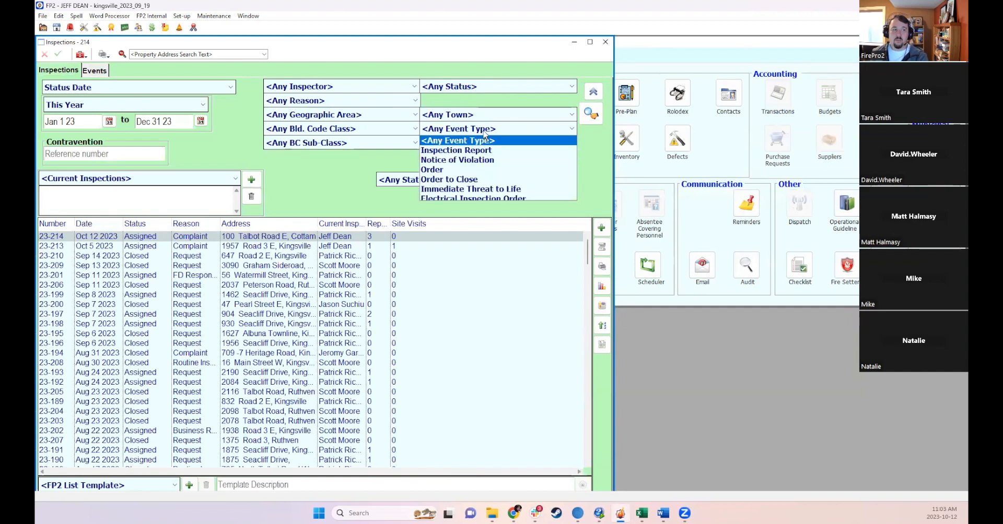
pyautogui.click(485, 133)
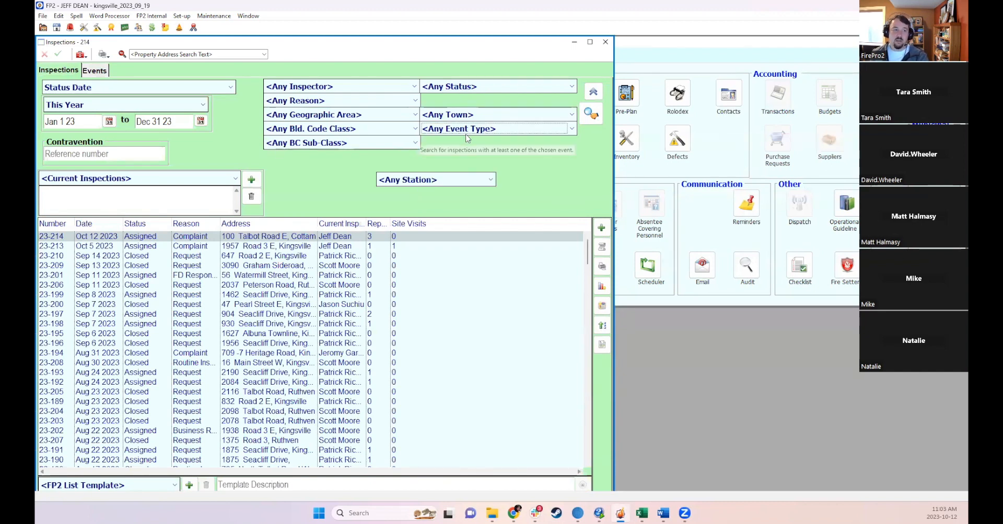